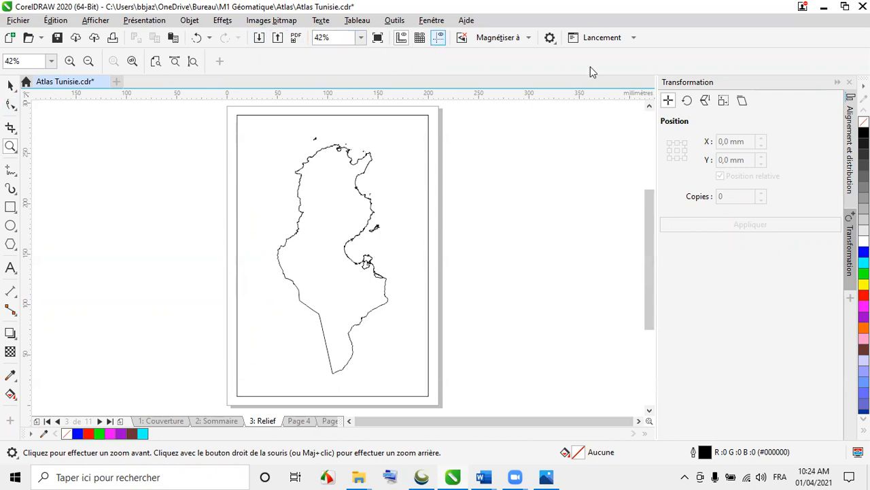
- Import the MNT in, MNT off and Relief Tunisie images from the Raster folder at original size, stacked beside the page's upper corner
left_click(49, 22)
mouse_move(26, 23)
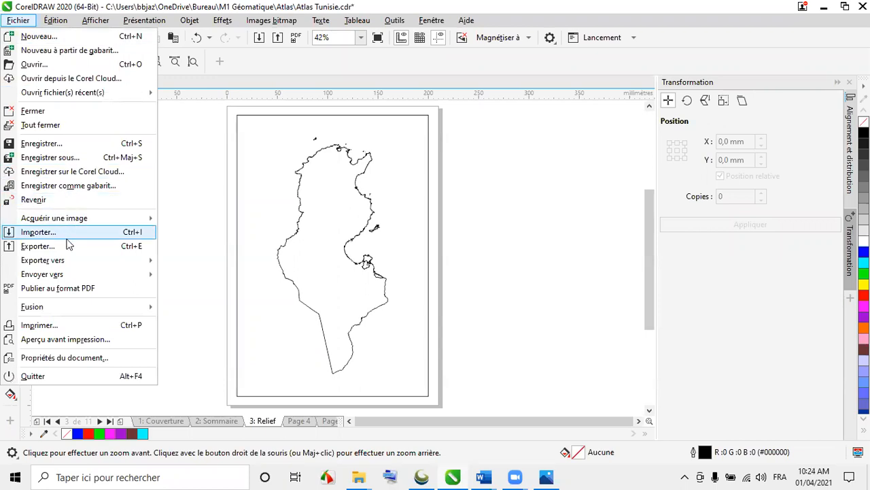
left_click(258, 45)
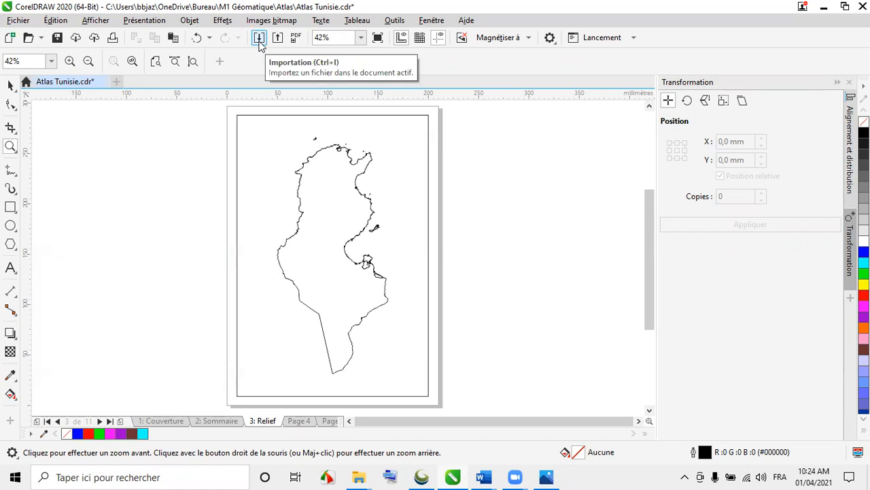
left_click(259, 38)
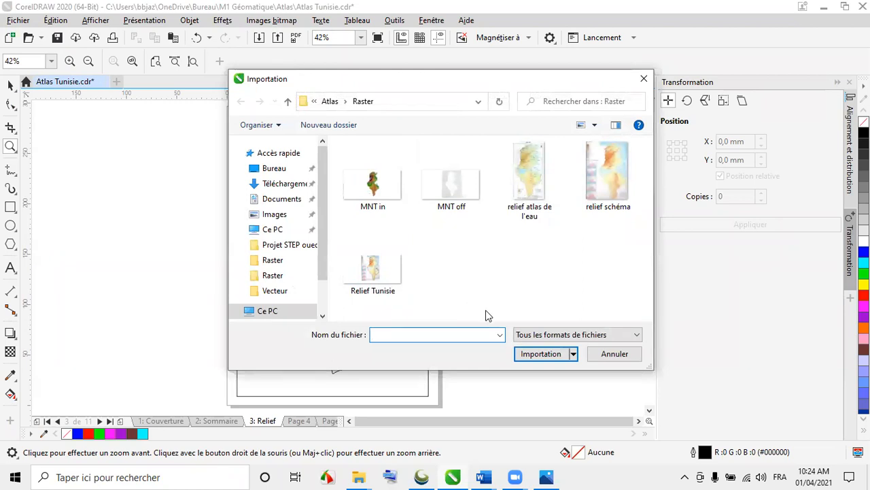
left_click_drag(485, 315, 353, 173)
left_click(534, 356)
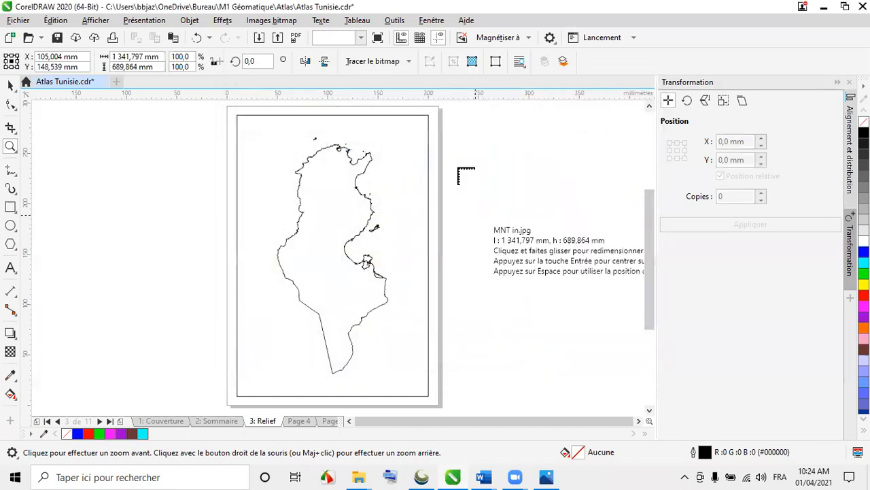
left_click(445, 117)
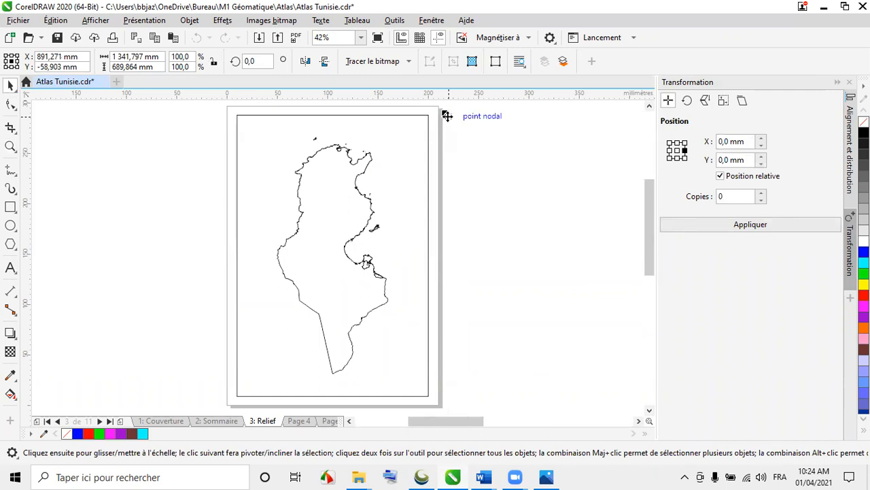
scroll(359, 172, "down", 4)
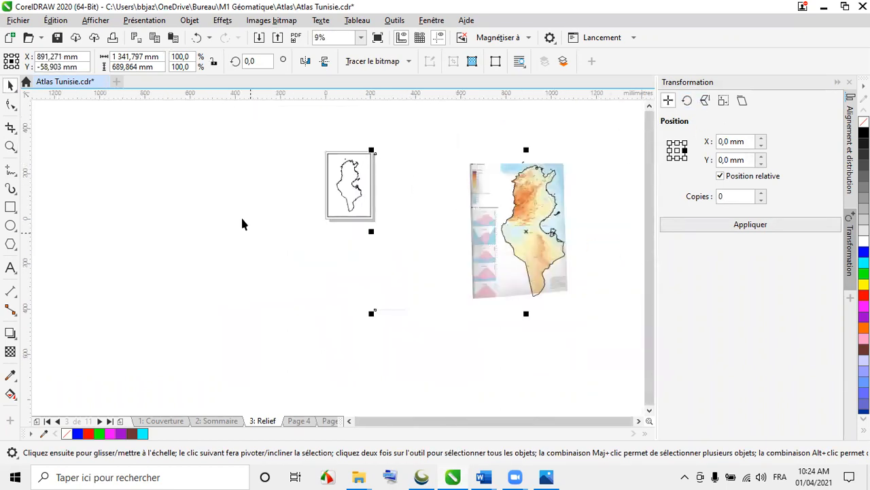
left_click(837, 81)
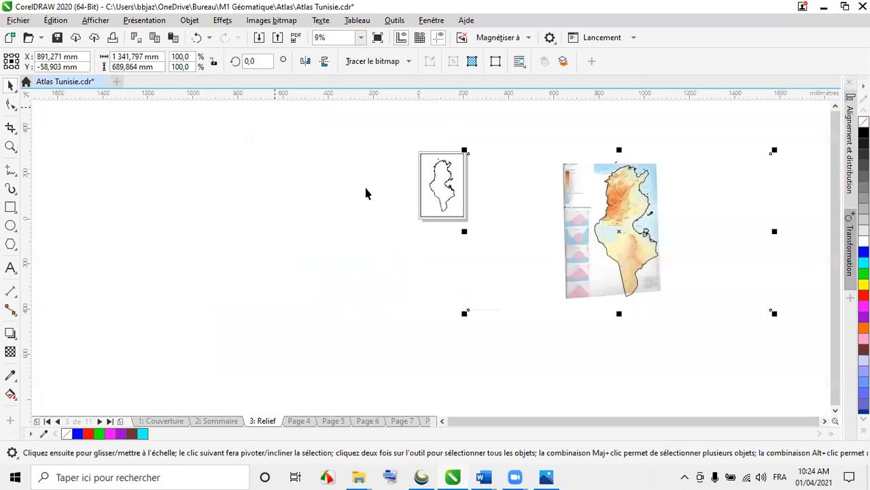
- Move the stacked images apart one after the other to expose the ones underneath
scroll(365, 193, "down", 2)
scroll(513, 218, "up", 2)
left_click(504, 289)
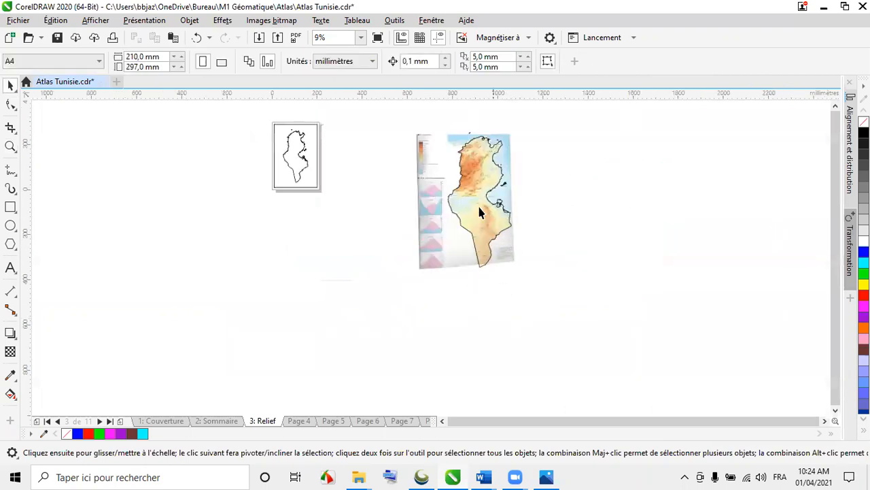
left_click_drag(527, 289, 506, 222)
left_click_drag(529, 296, 496, 223)
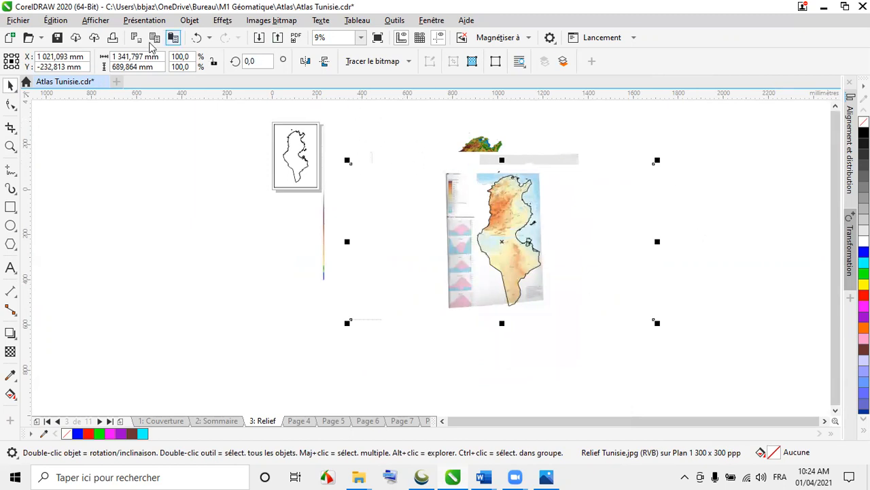
- Undo the moves of the imported images to restore the stack
left_click(196, 38)
left_click(196, 38)
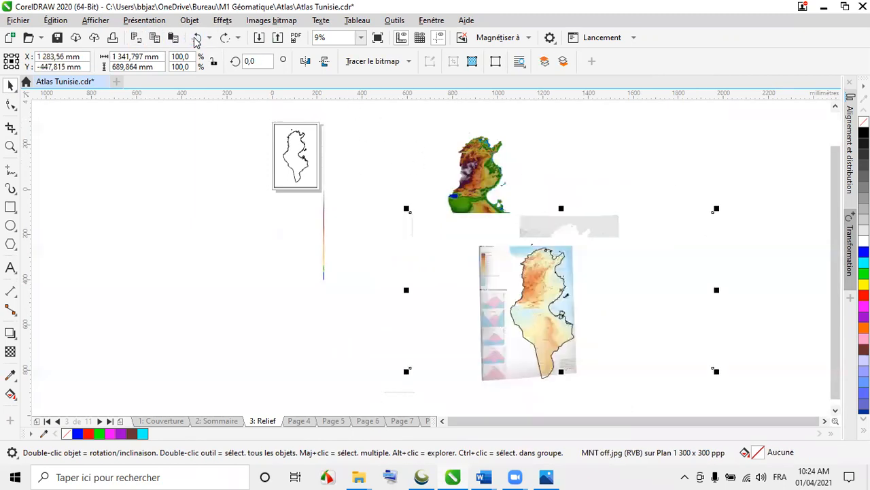
left_click(196, 38)
left_click(196, 38)
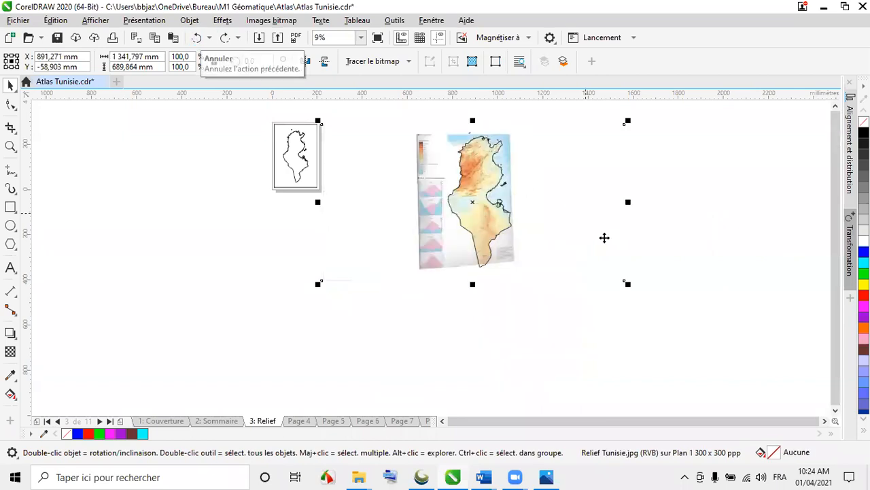
- Deselect the images and switch the display to Fil de fer (wireframe) mode
left_click(697, 319)
left_click_drag(389, 128, 674, 364)
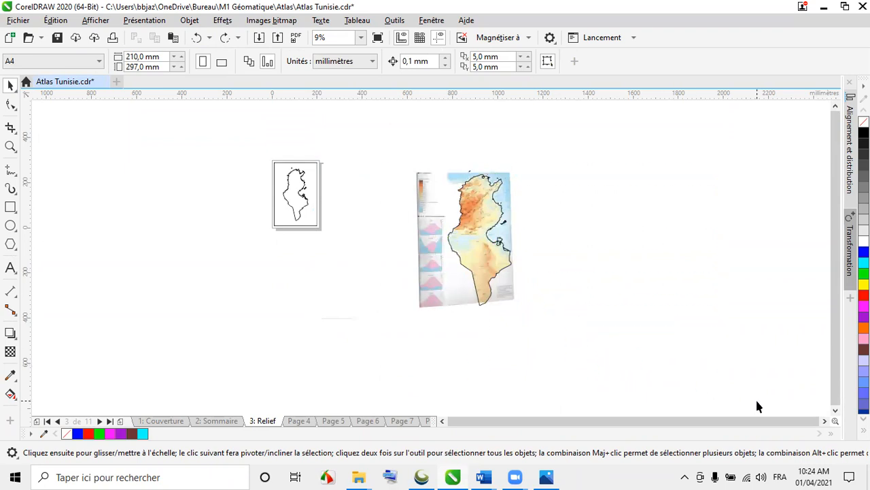
left_click(96, 20)
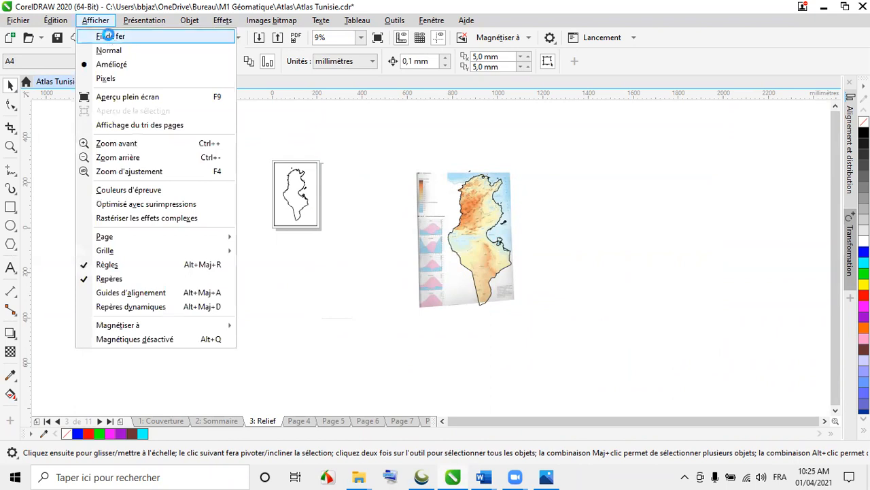
left_click(110, 36)
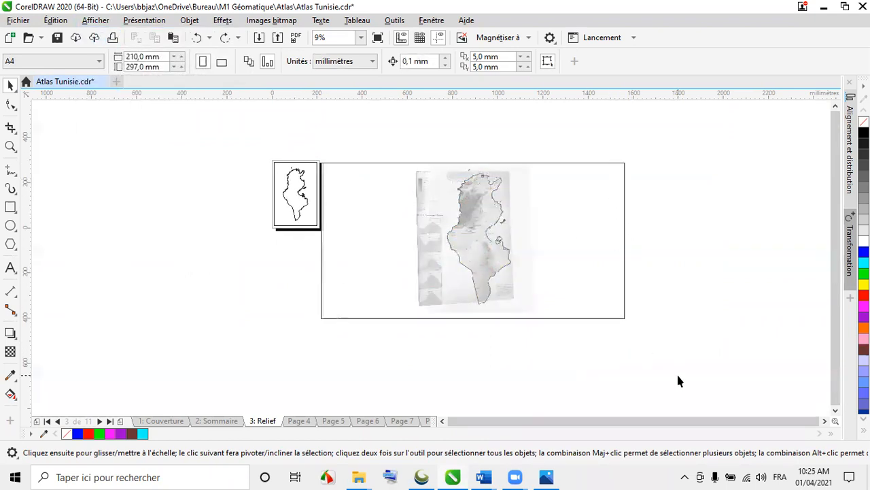
- Select all three stacked images together and enlarge them proportionally to about 1375 × 707 mm
left_click_drag(378, 149, 313, 119)
left_click(74, 144)
left_click_drag(388, 176, 317, 123)
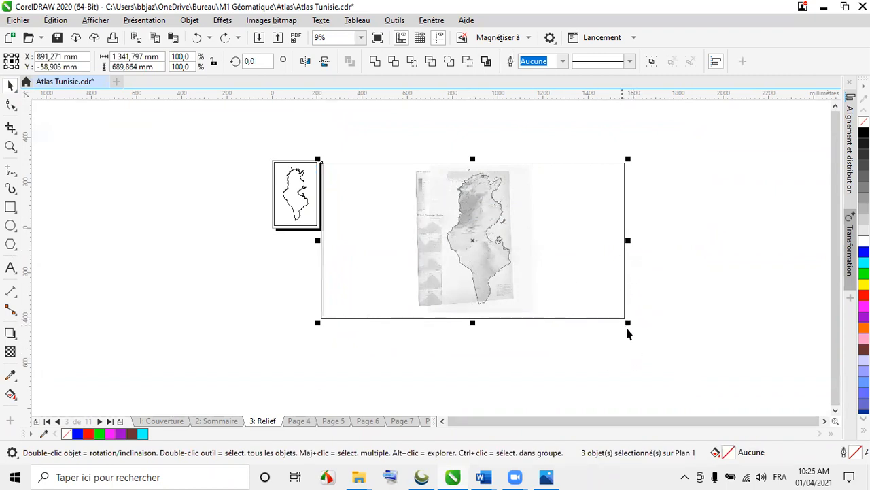
mouse_move(628, 326)
left_mouse_down()
mouse_move(519, 258)
mouse_move(373, 192)
mouse_move(503, 283)
mouse_move(431, 223)
mouse_move(512, 275)
mouse_move(448, 246)
mouse_move(535, 289)
mouse_move(421, 238)
mouse_move(628, 347)
mouse_move(546, 298)
mouse_move(644, 348)
mouse_move(544, 288)
mouse_move(628, 331)
mouse_move(453, 243)
mouse_move(651, 333)
mouse_move(575, 300)
mouse_move(639, 328)
left_mouse_up()
- Try shrinking the width and the height of the selected images separately, and undo both changes
left_click_drag(637, 242, 503, 248)
left_click_drag(411, 327, 414, 266)
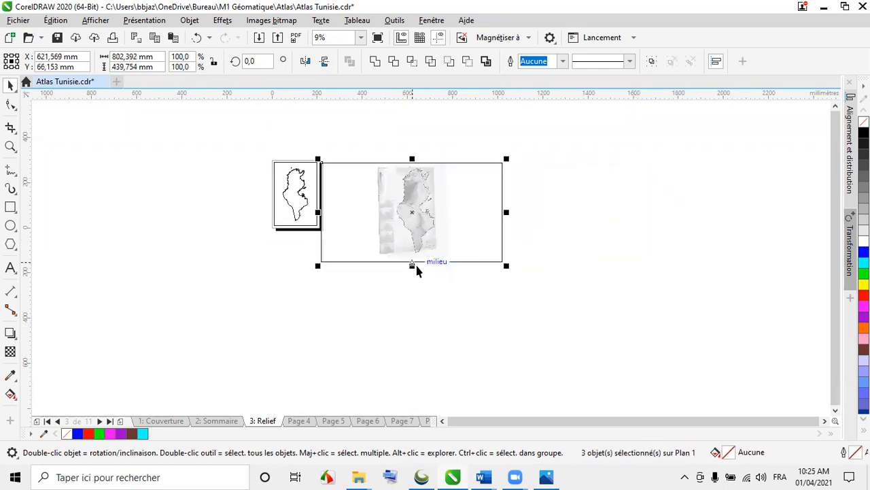
left_click(196, 39)
left_click(196, 38)
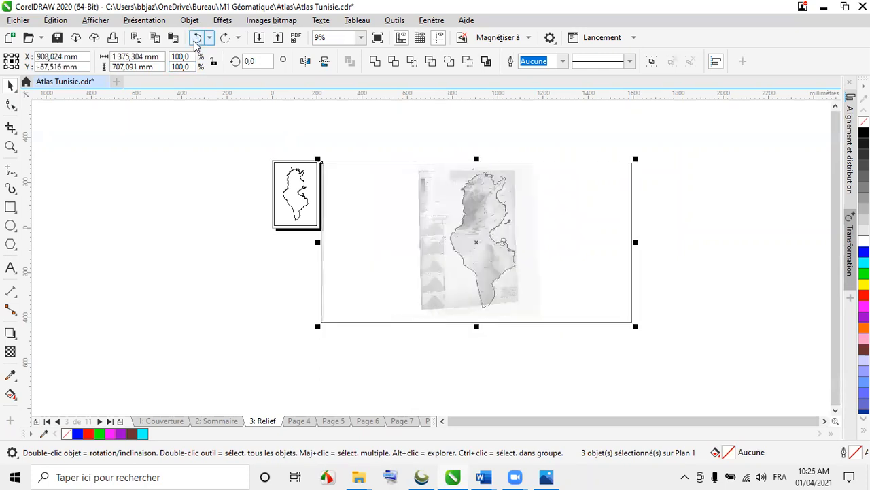
- Scale the three images down proportionally to about 570 × 293 mm to fit the page height, and deselect them
left_click_drag(637, 327, 476, 232)
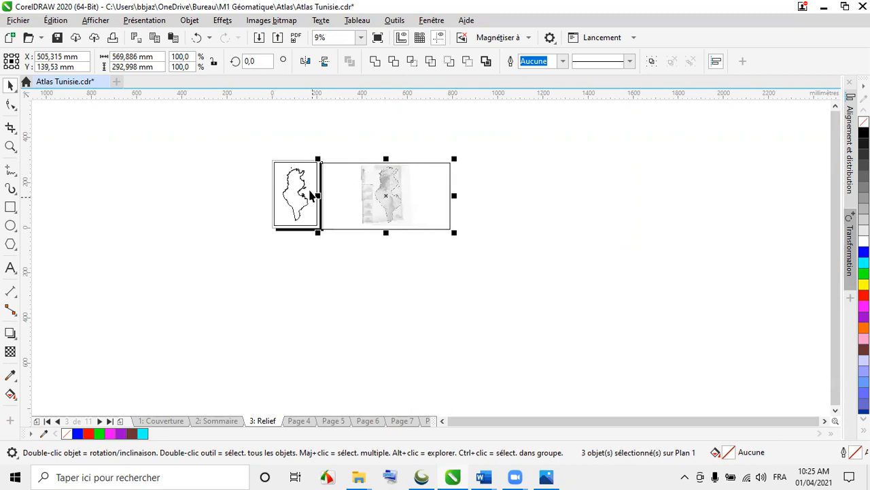
scroll(310, 196, "up", 2)
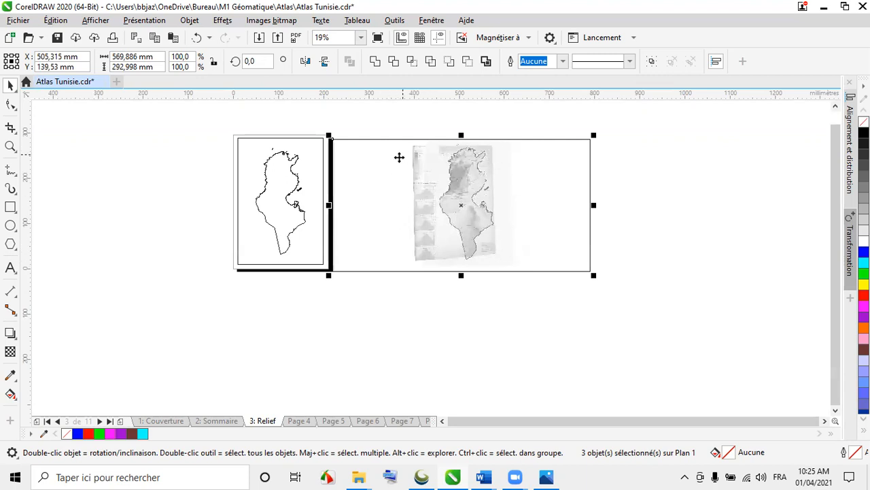
left_click(542, 305)
left_click(533, 208)
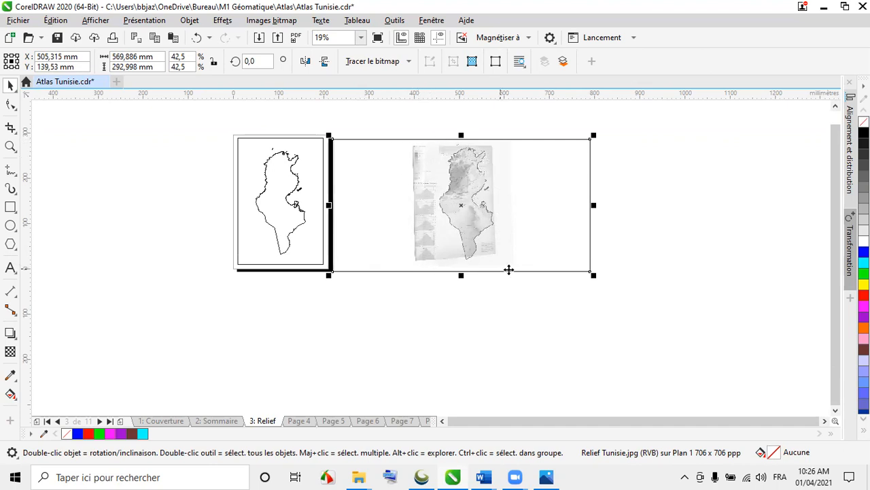
left_click(248, 340)
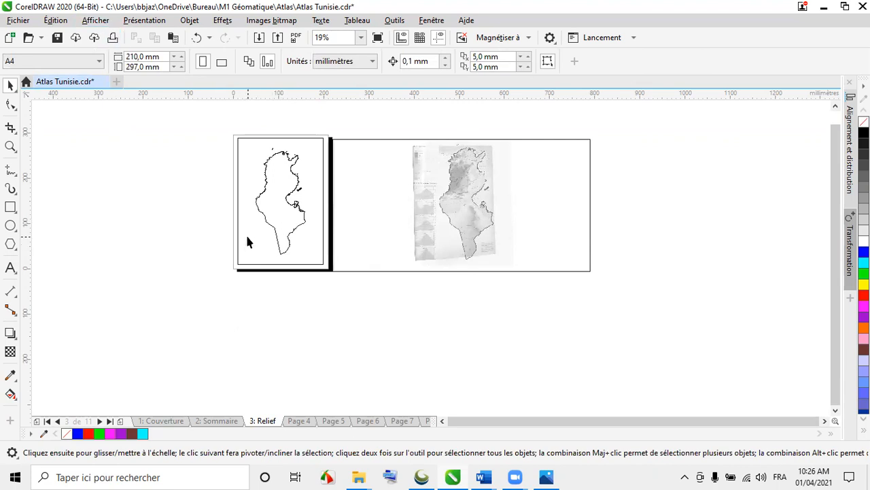
- Draw a 190 × 279 mm rectangle over the existing frame on the Relief page
left_click(10, 207)
left_click_drag(238, 139, 328, 267)
left_click(10, 84)
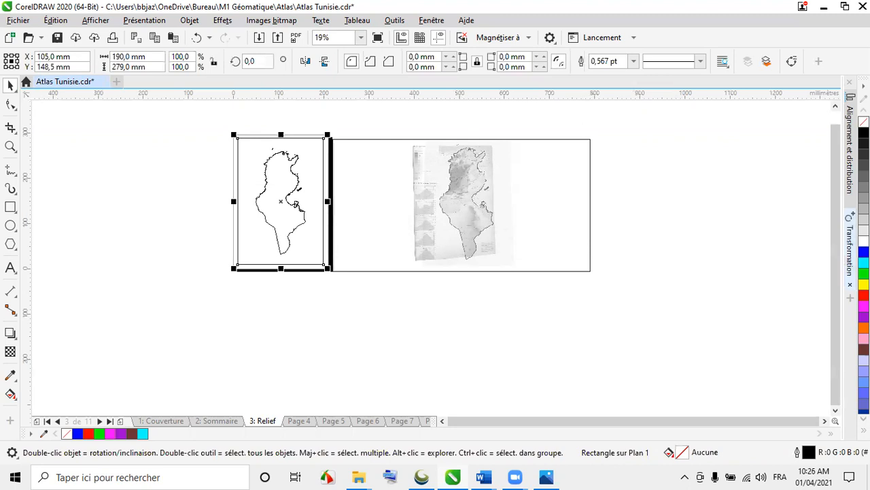
- Open the Transformation settings and examine the rotation, mirror, size, skew and position options
left_click(850, 248)
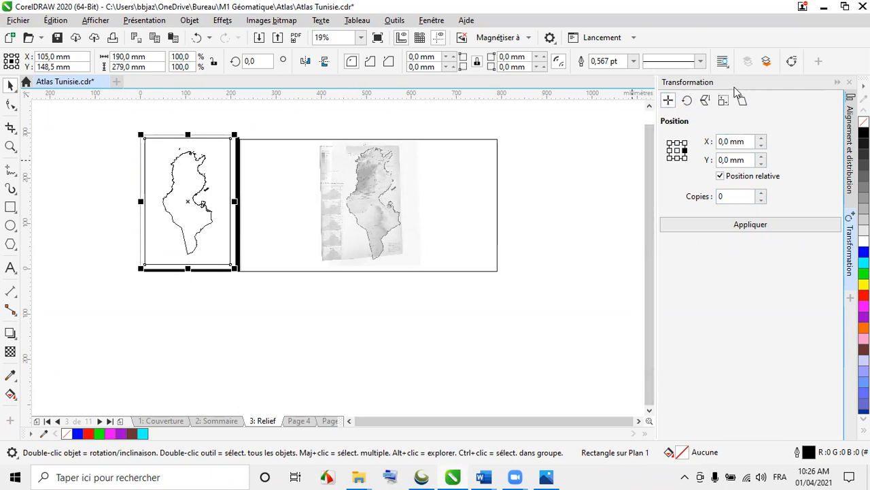
left_click(687, 100)
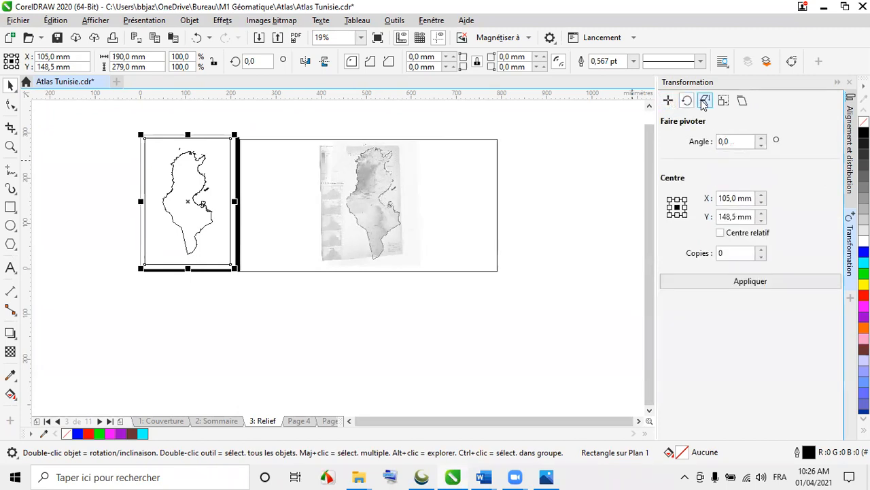
left_click(705, 100)
left_click(723, 101)
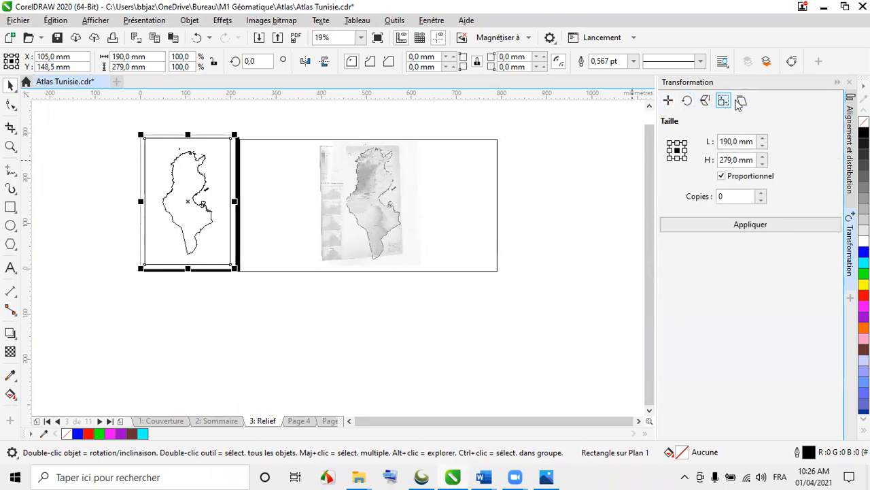
left_click(742, 101)
left_click(724, 102)
left_click(705, 100)
left_click(687, 101)
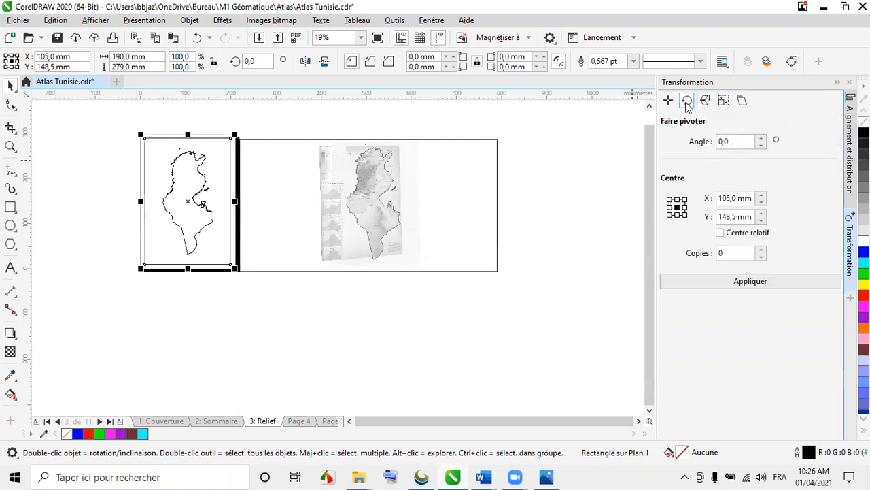
left_click(668, 101)
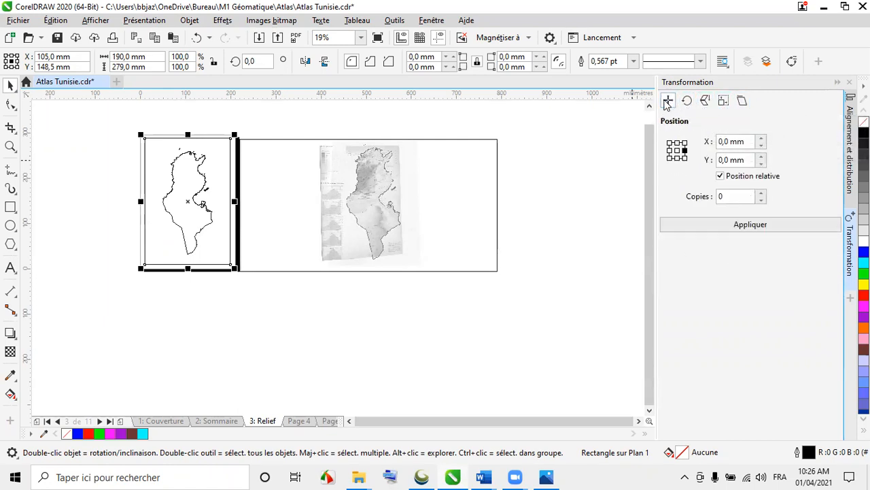
- Move the page's frame rectangle 400 mm horizontally using a relative position
left_click(206, 289)
left_click(218, 151)
left_click_drag(752, 141, 709, 138)
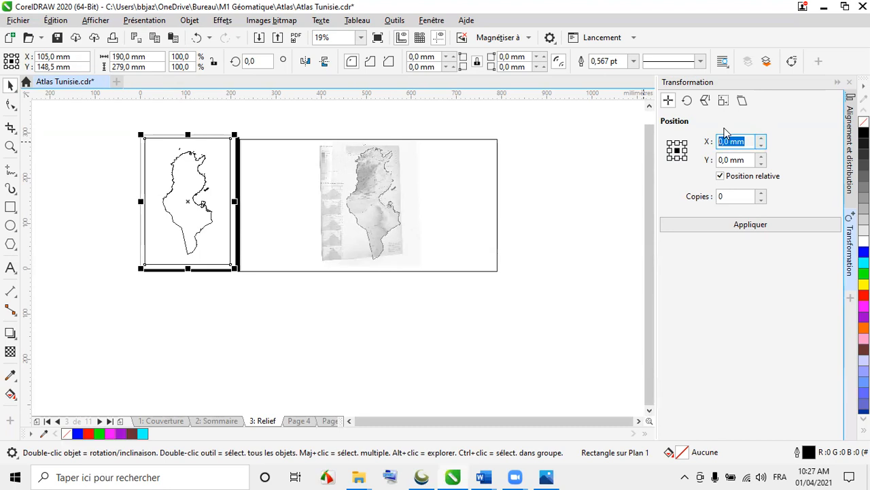
type("400")
left_click(717, 227)
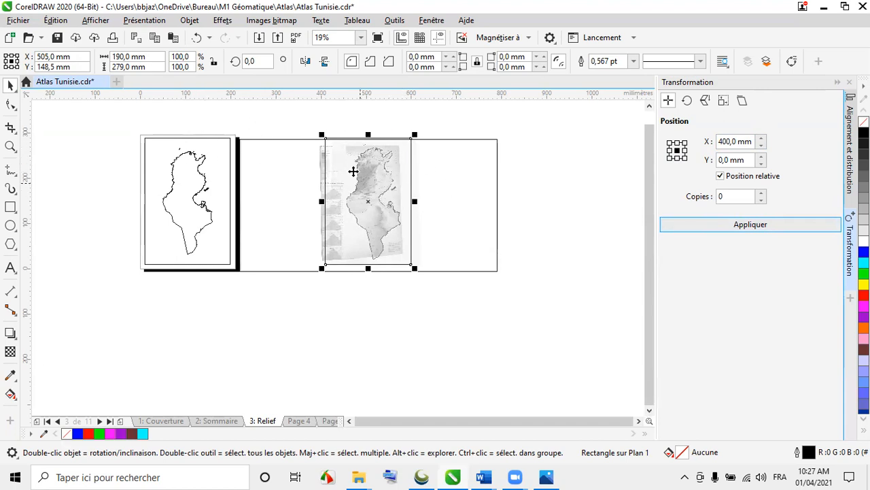
- Move the rectangle back onto the page with a relative X offset of -400 mm
left_click(724, 142)
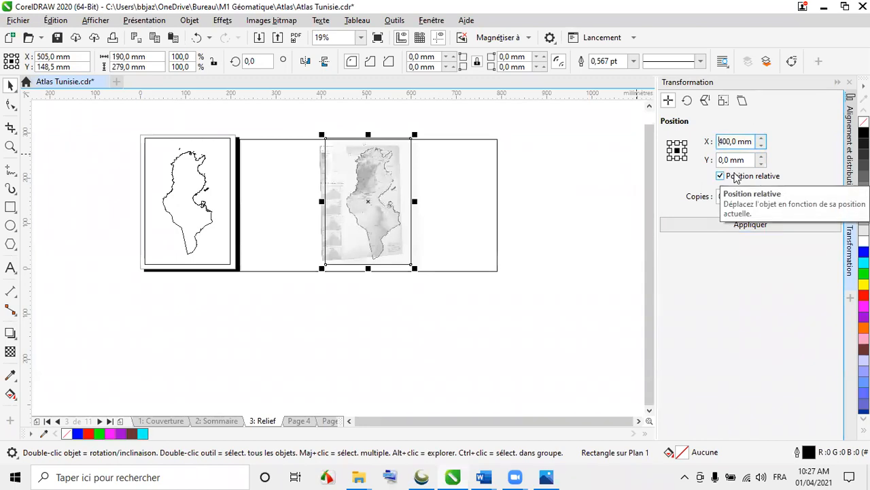
type("-")
key("Return")
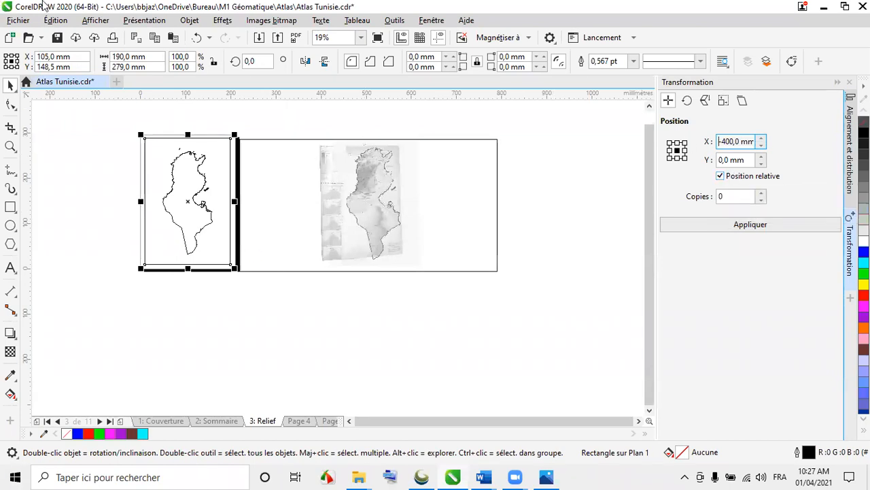
- Create 3 copies of the rectangle with a relative X offset of 400 mm
key("Delete")
left_click(742, 196)
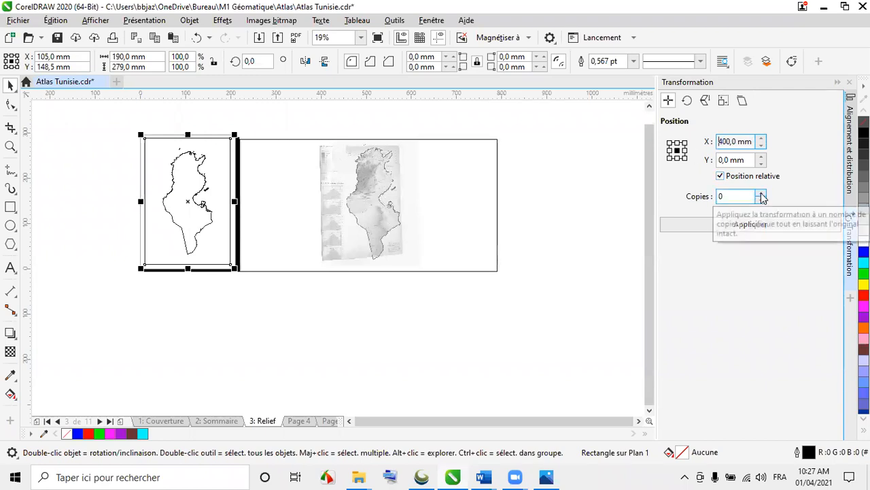
double_click(761, 194)
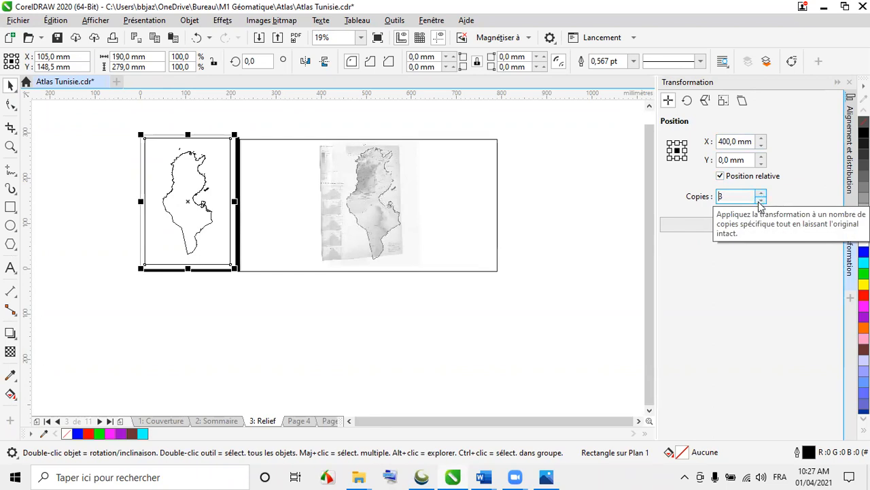
left_click(730, 227)
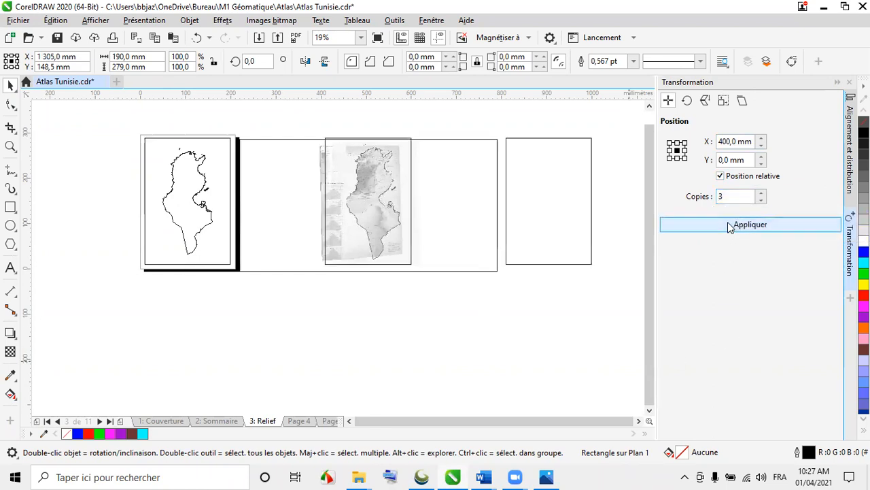
scroll(330, 267, "down", 3)
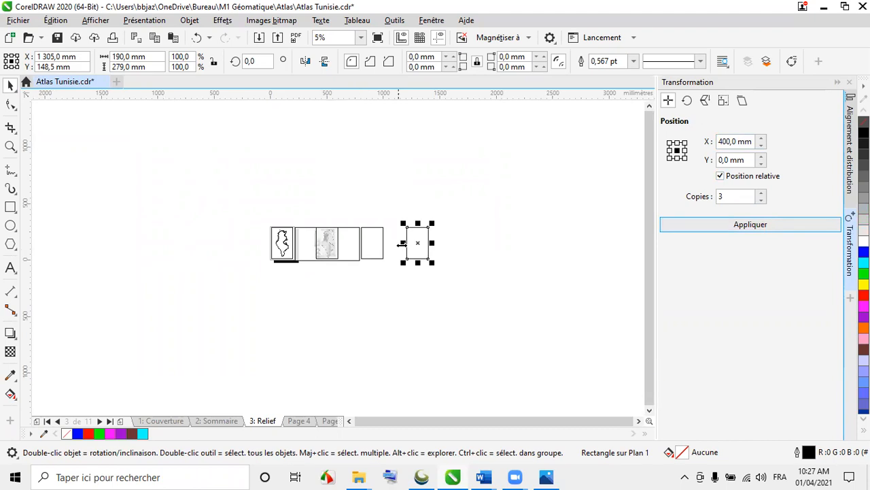
- Delete the two extra rectangle copies beyond the relief images
scroll(337, 263, "up", 3)
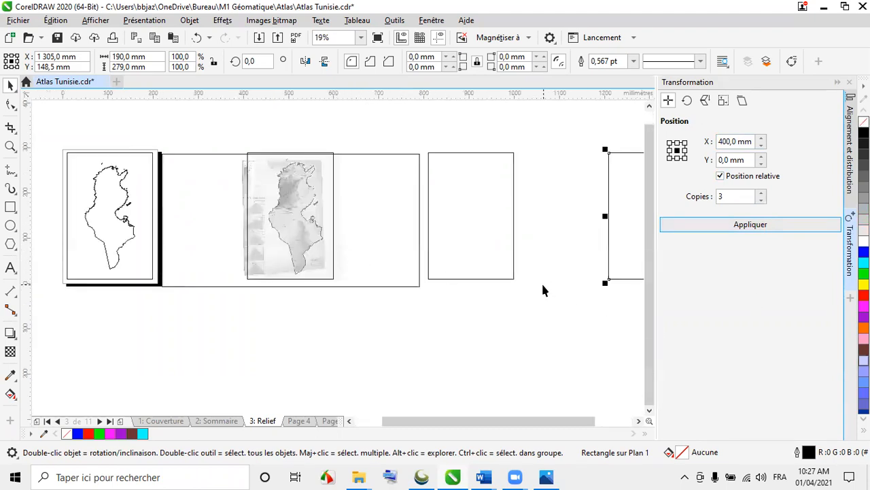
scroll(388, 213, "down", 2)
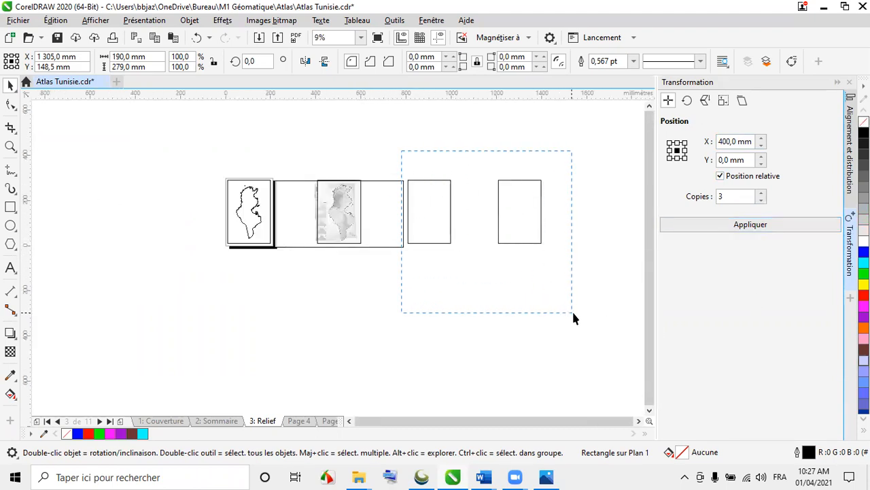
left_click_drag(570, 318, 573, 317)
key("Delete")
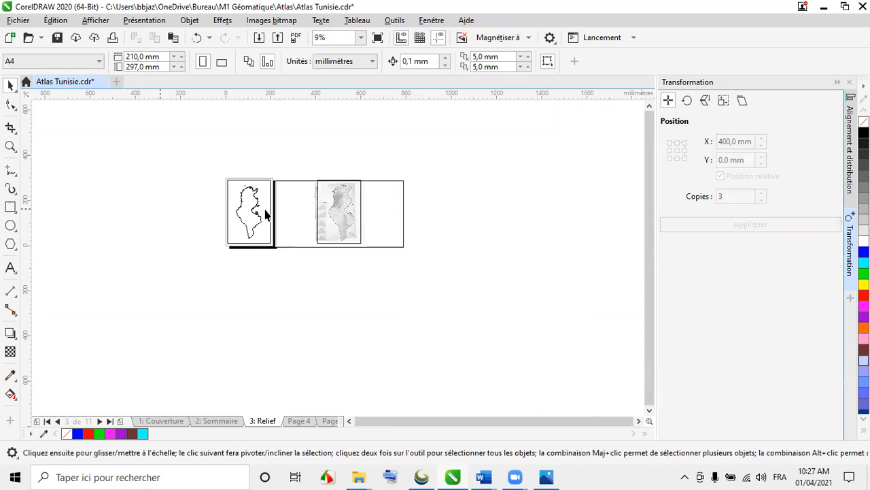
- Set the number of copies to 1 and remove the duplicate frame rectangle from the page after moving it aside
left_click(273, 245)
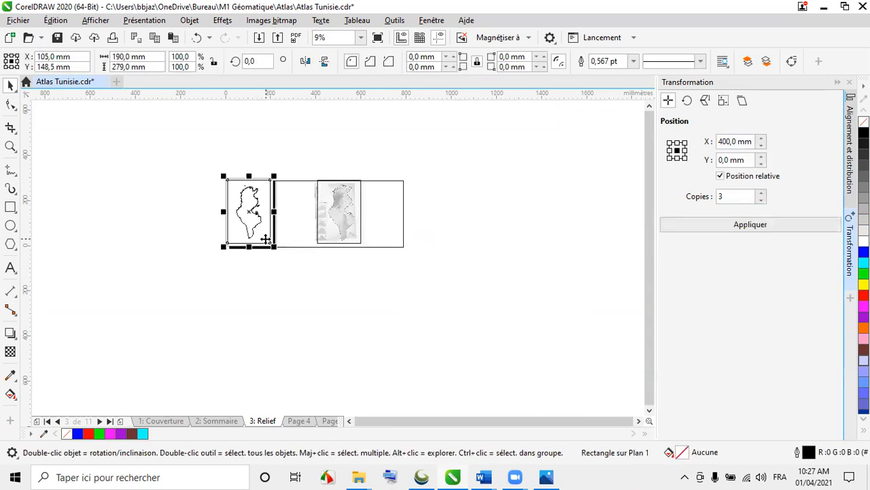
left_click(762, 201)
left_click(761, 200)
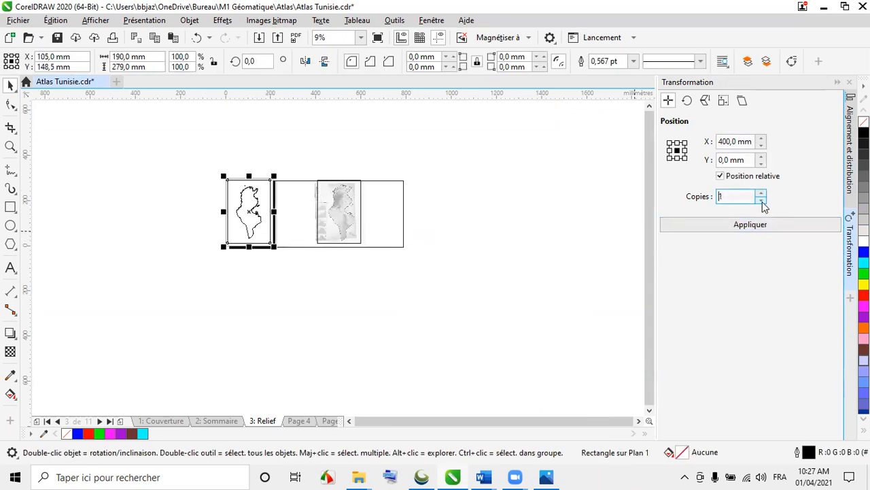
left_click(298, 294)
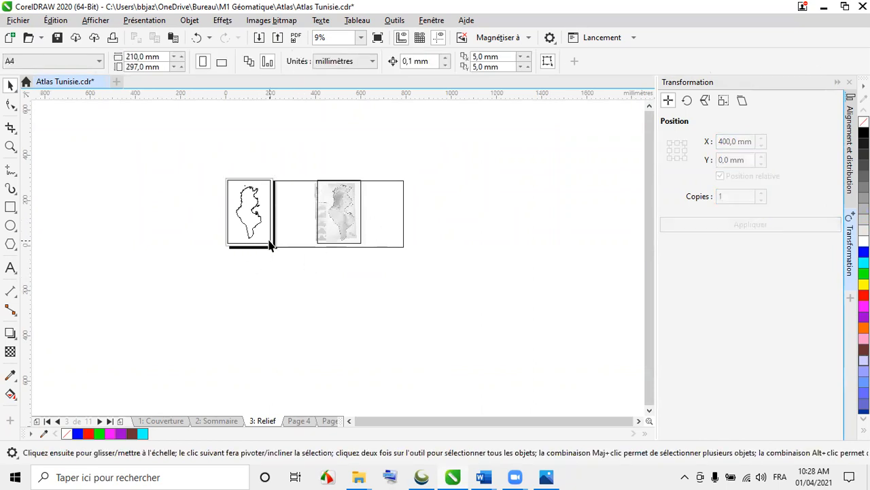
left_click_drag(260, 248, 125, 293)
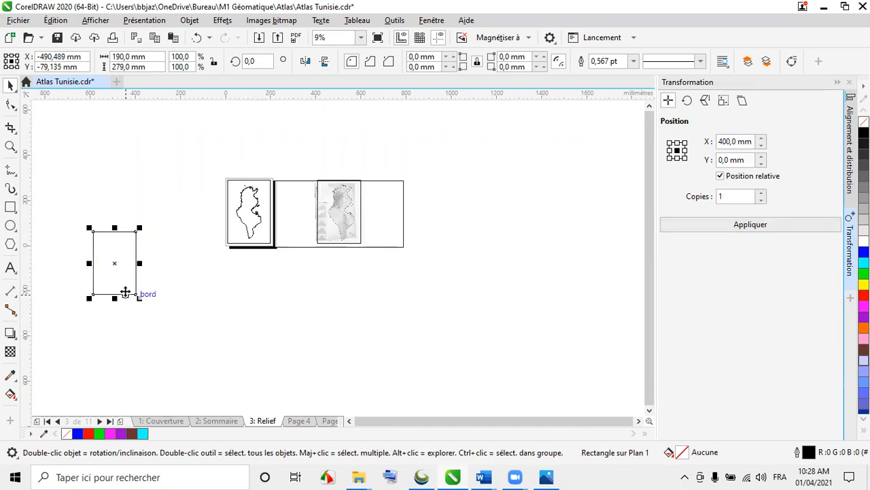
key("Delete")
scroll(328, 210, "up", 2)
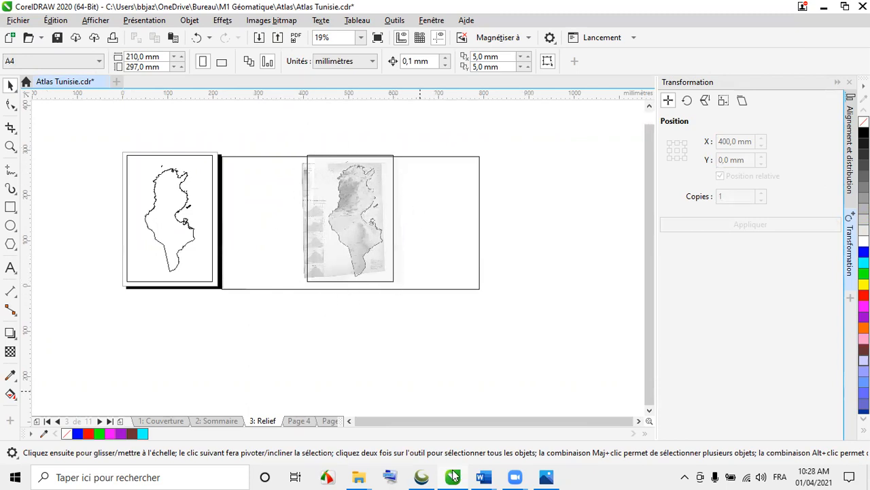
- Move the upper-right corner nodes of the stacked relief images to the upper-right corner of the surrounding frame with the Shape tool
left_click(430, 240)
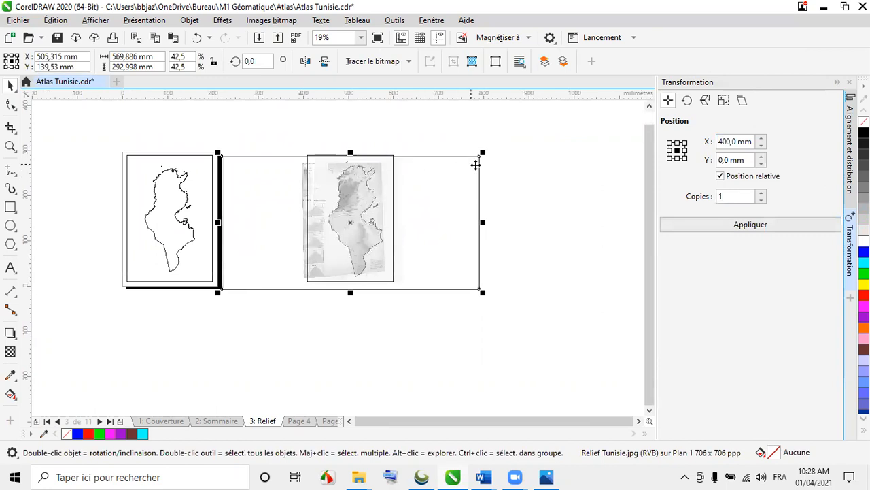
left_click(551, 206)
left_click(412, 191)
scroll(399, 160, "up", 2)
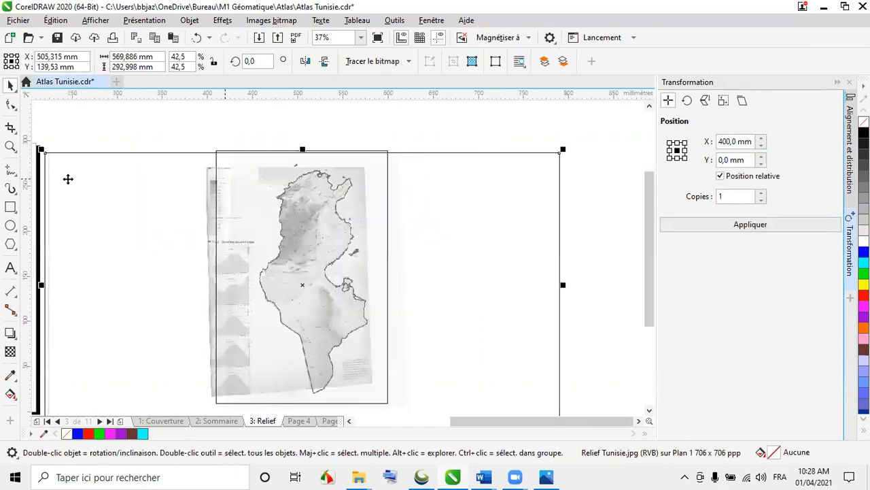
left_click(10, 104)
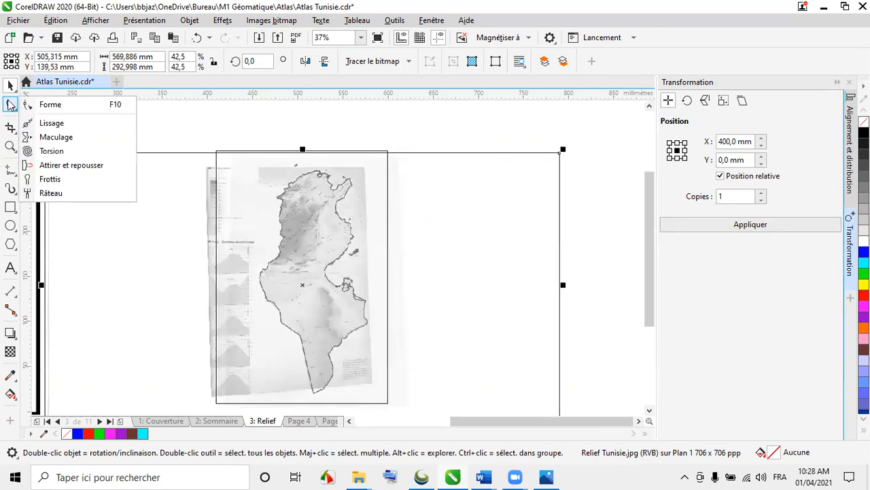
left_click(48, 106)
left_click_drag(563, 150, 390, 150)
left_click(559, 153)
left_click_drag(559, 154, 390, 151)
left_click(503, 172)
left_click_drag(559, 154, 388, 149)
scroll(476, 227, "down", 3)
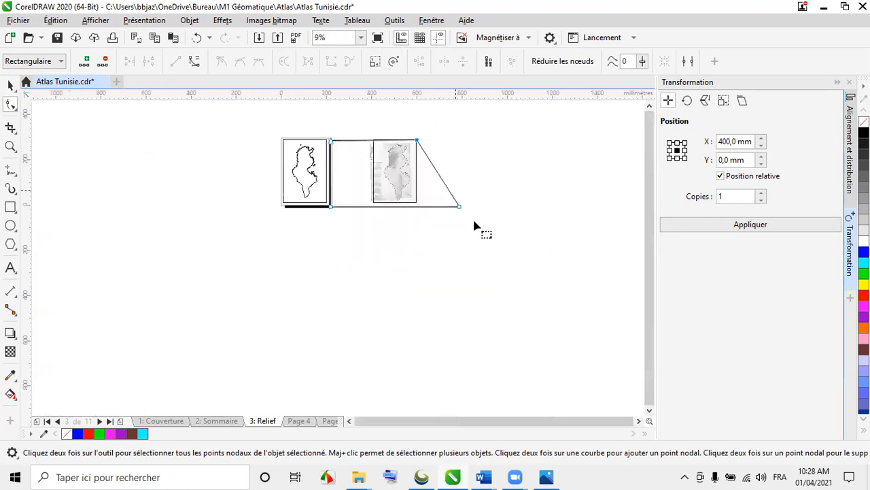
- Move the lower-right corner nodes of the stacked relief images to the frame's lower-right corner
scroll(451, 210, "up", 2)
left_click_drag(477, 208, 391, 200)
left_click(460, 207)
left_click_drag(477, 206, 390, 201)
left_click(454, 206)
left_click_drag(477, 208, 390, 200)
- Move the lower-left and upper-left corner nodes of the stacked images to the frame's matching corners to finish cropping them
left_click_drag(219, 207, 304, 200)
left_click(243, 206)
left_click_drag(218, 207, 305, 200)
left_click_drag(218, 207, 305, 200)
scroll(332, 261, "down", 2)
scroll(306, 216, "up", 2)
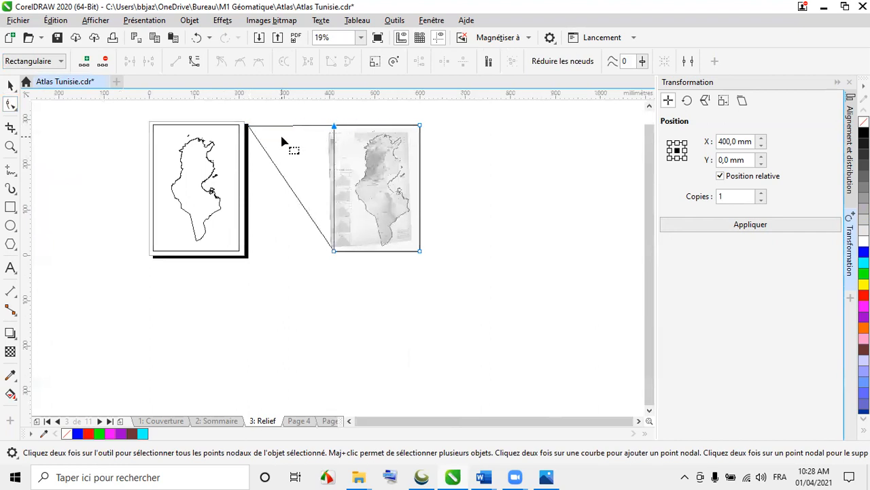
left_click_drag(248, 126, 338, 126)
left_click(11, 82)
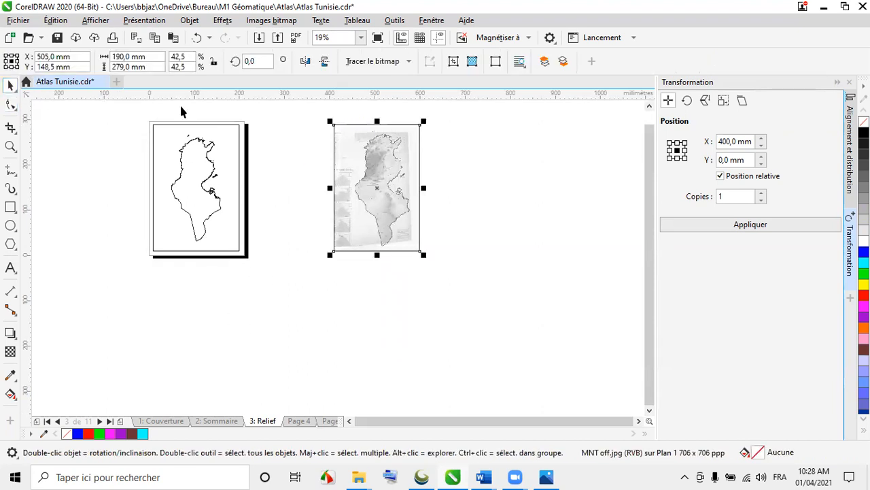
- Switch the document display from wireframe to the enhanced (Amélioré) view
left_click(84, 22)
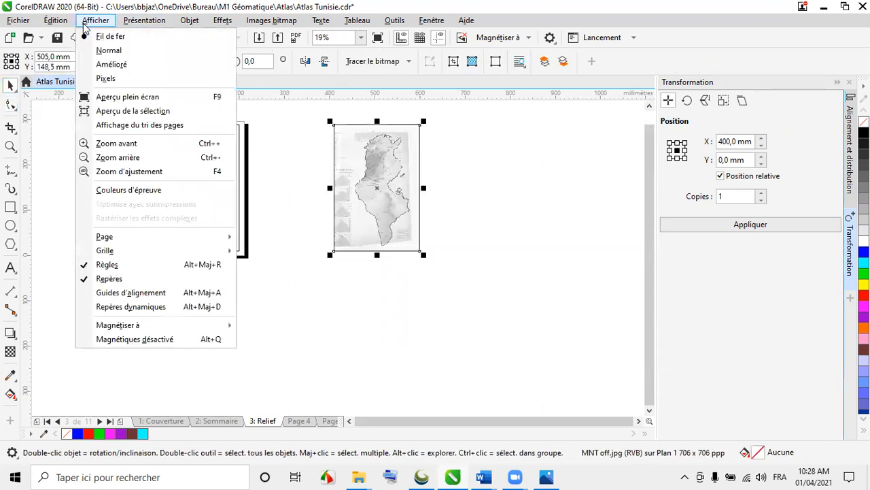
left_click(109, 64)
left_click(406, 211)
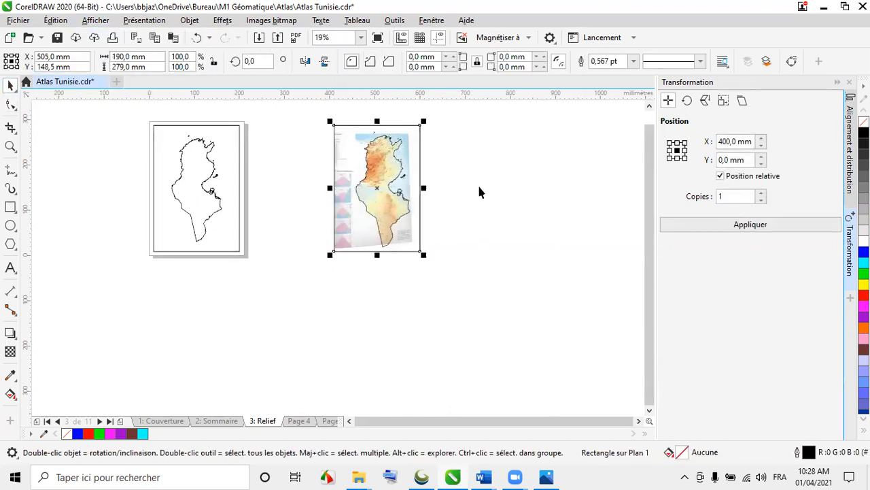
- Set the copies to 0 and move the Relief Tunisie.jpg image with a relative X offset of 400 mm
left_click(762, 201)
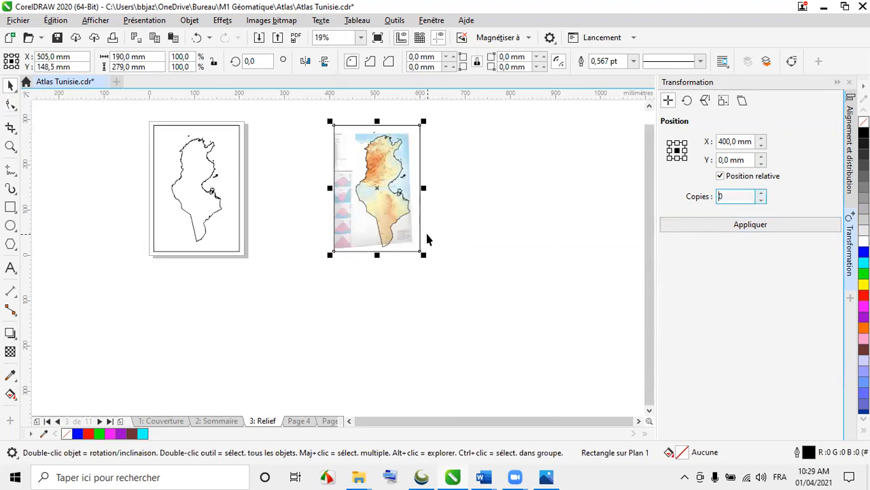
left_click(484, 154)
left_click(410, 144)
left_click(411, 144)
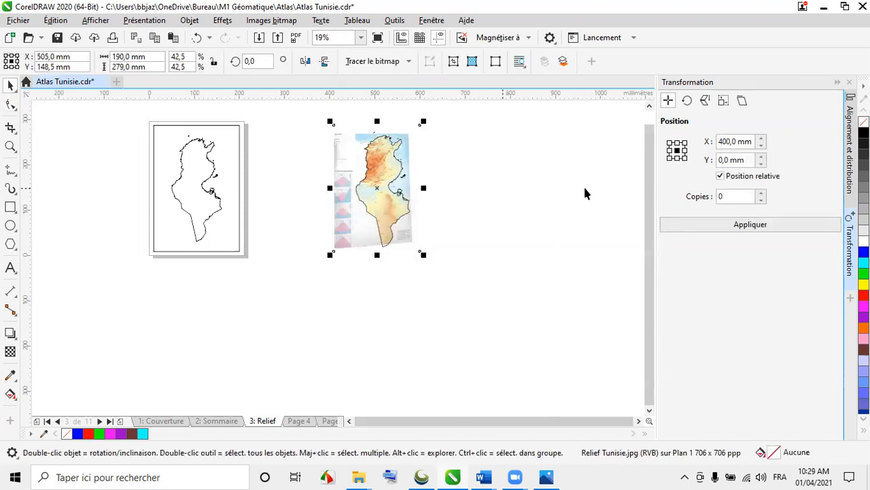
left_click(751, 229)
- Move the MNT off.jpg image horizontally by applying the 400 mm relative X offset twice
left_click(381, 190)
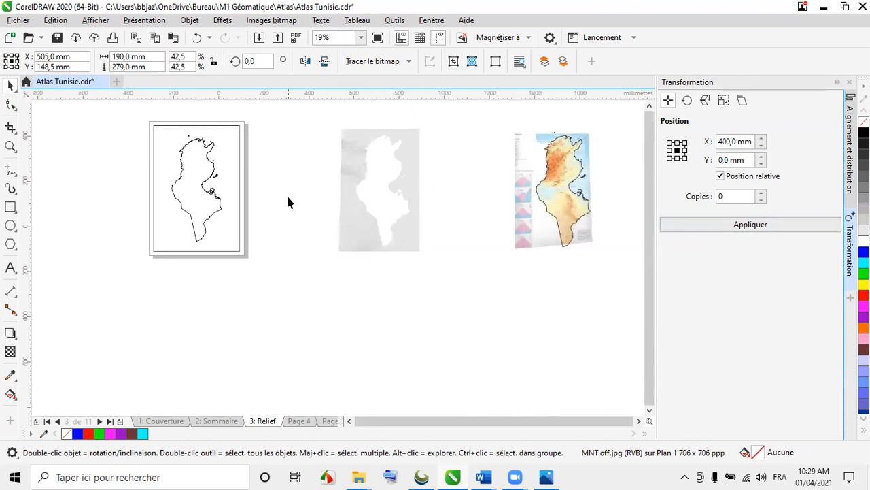
scroll(286, 193, "down", 2)
left_click(714, 225)
left_click(715, 224)
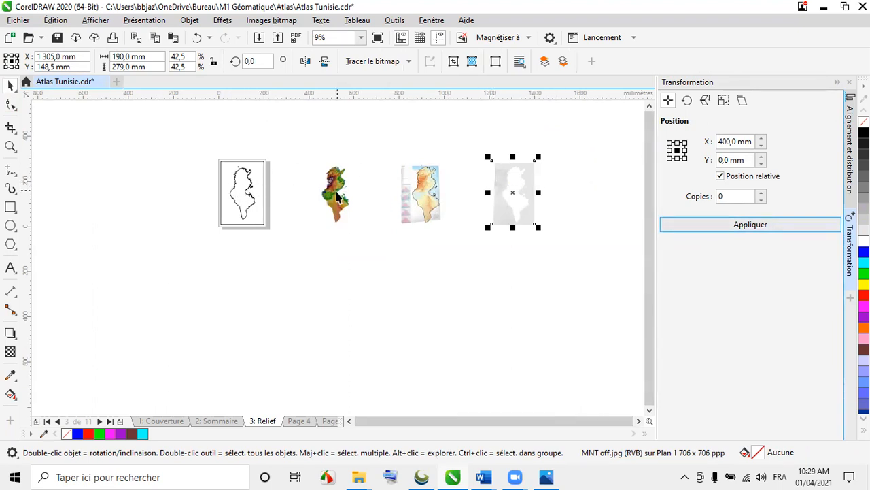
- Move the MNT off.jpg image back by applying a relative X offset of -400 mm twice
left_click(719, 142)
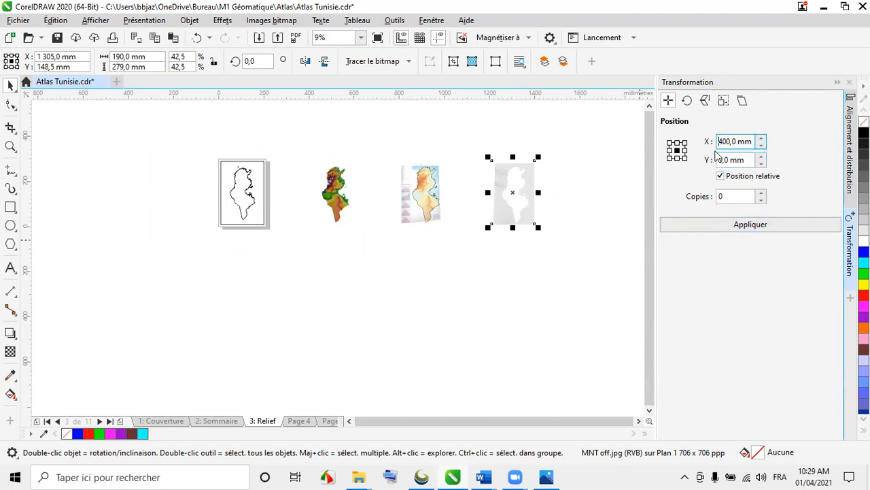
type("-")
key("Return")
key("Return")
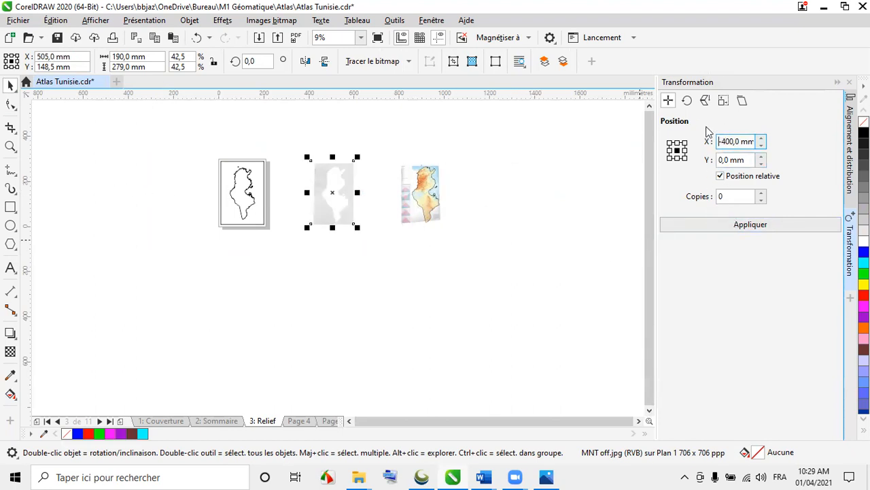
- Undo all the horizontal moves of the MNT off.jpg and Relief Tunisie.jpg images
left_click(196, 38)
left_click(195, 39)
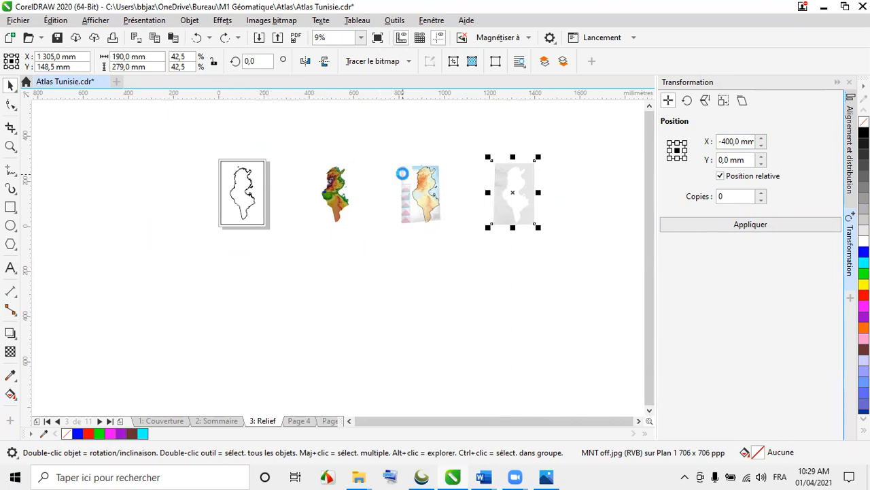
scroll(403, 174, "up", 2)
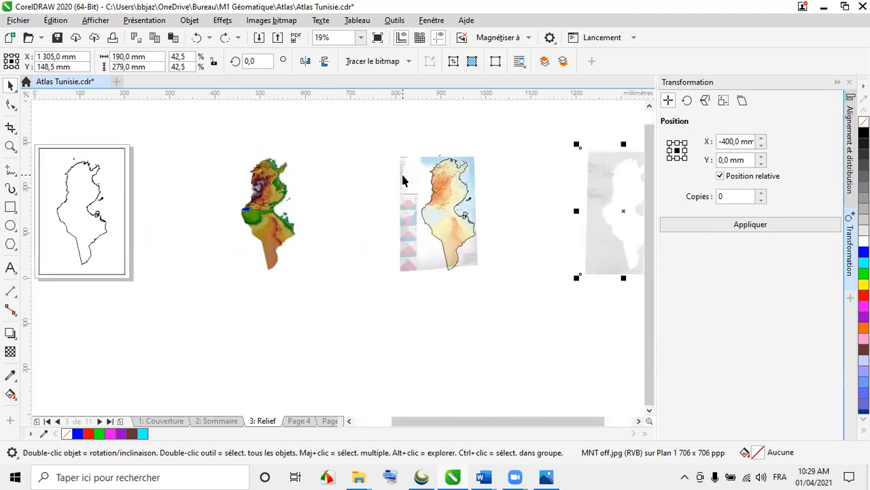
left_click(197, 38)
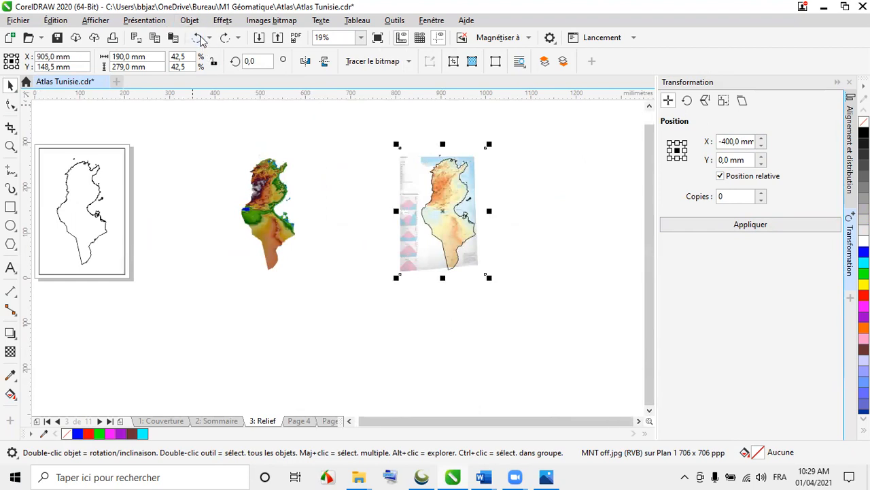
left_click(197, 38)
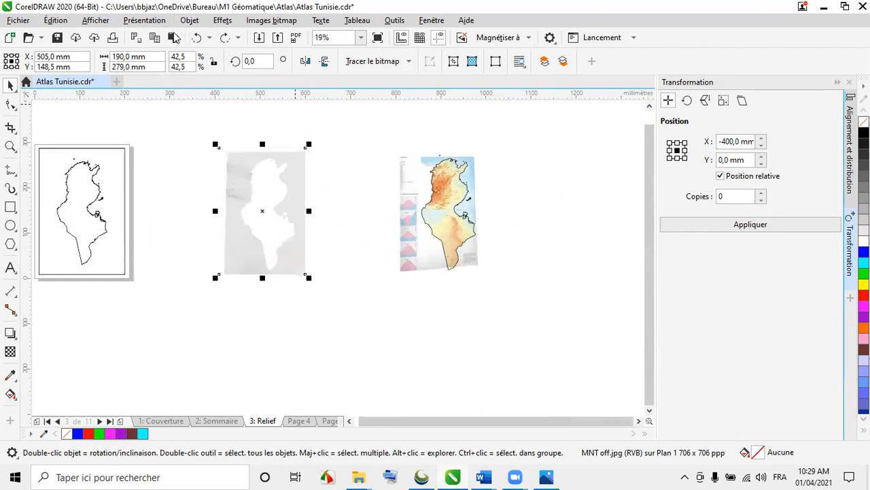
left_click(197, 38)
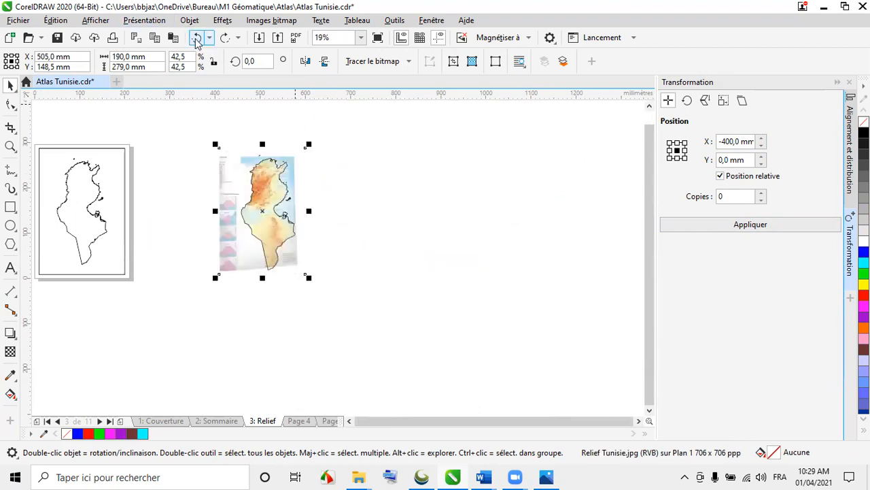
- Create 1 copy of the Tunisia outline group with a relative X offset of 400 mm
left_click(68, 206)
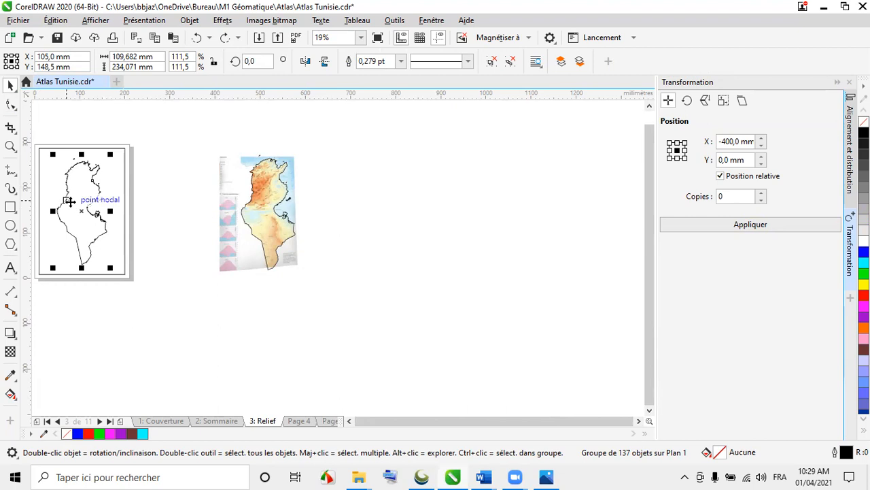
left_click_drag(722, 141, 707, 143)
key("Delete")
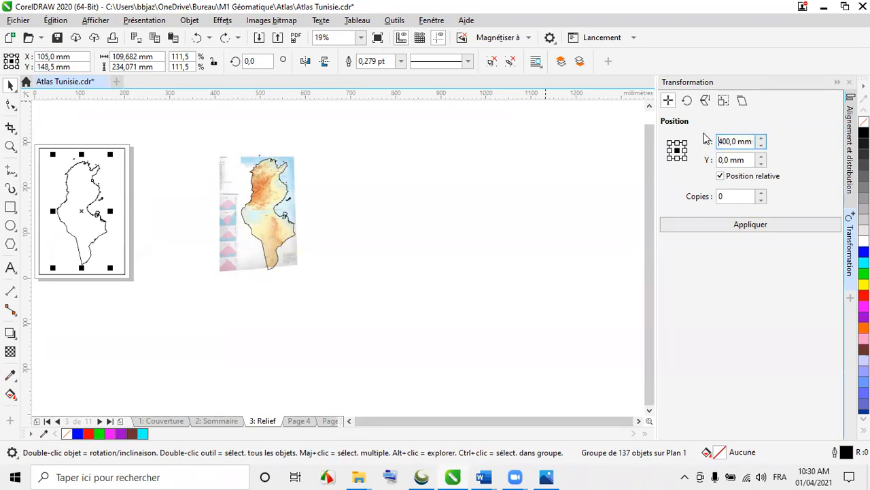
left_click(760, 193)
left_click(741, 227)
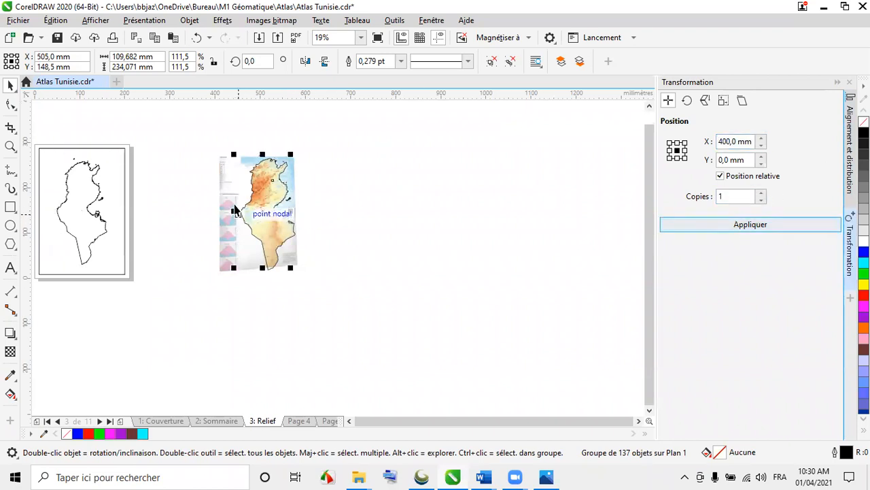
- Bring the copied Tunisia outline to the front of the relief images
scroll(233, 209, "up", 2)
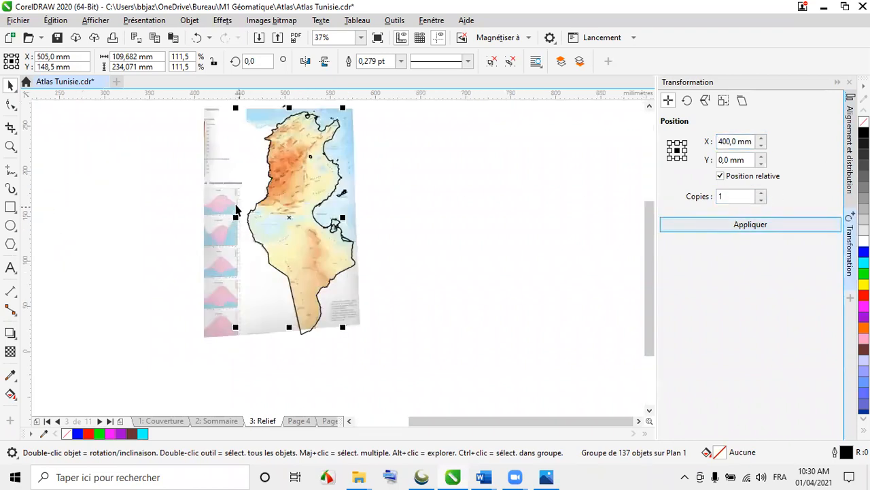
right_click(288, 215)
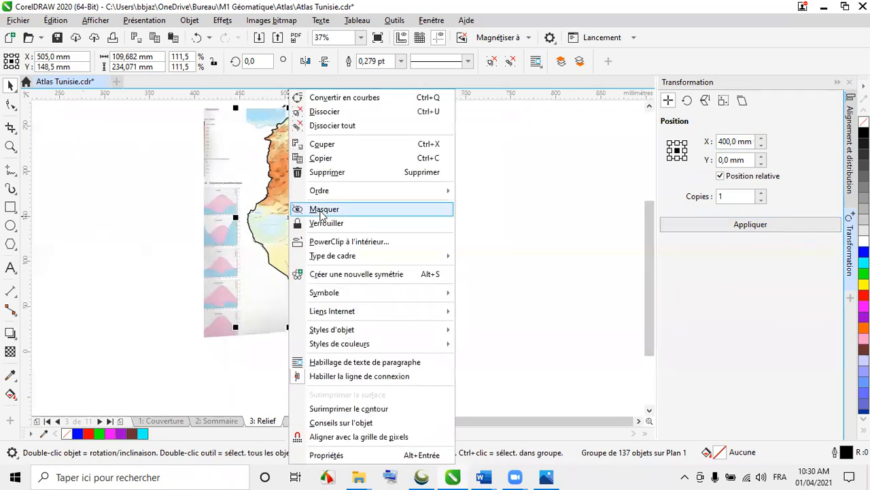
mouse_move(340, 193)
left_click(476, 193)
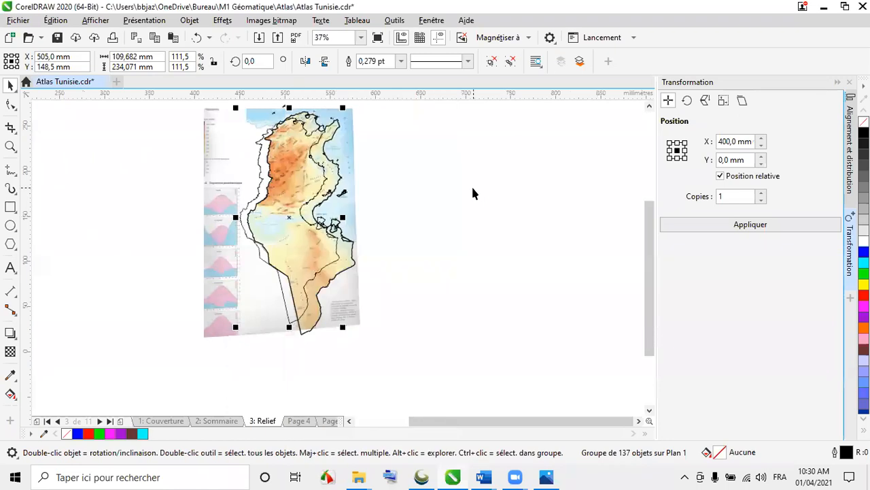
- Lock the copied Tunisia outline in place and clear the selection
right_click(292, 217)
left_click(325, 223)
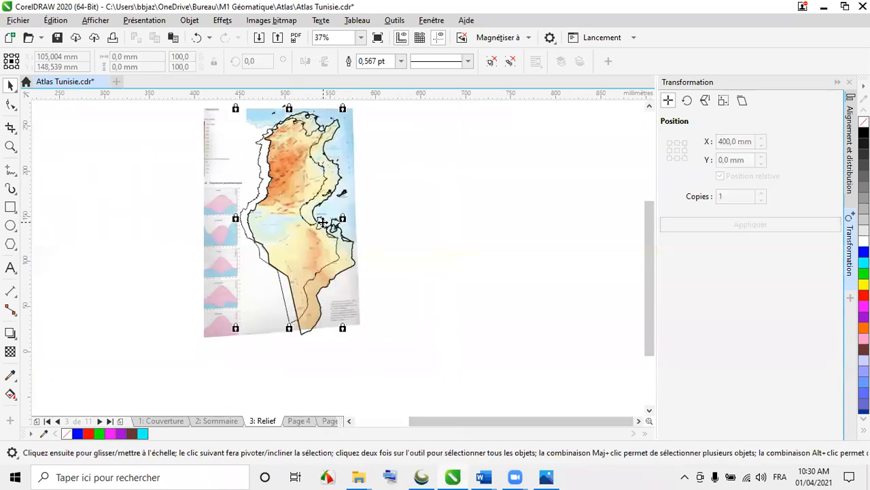
left_click(383, 228)
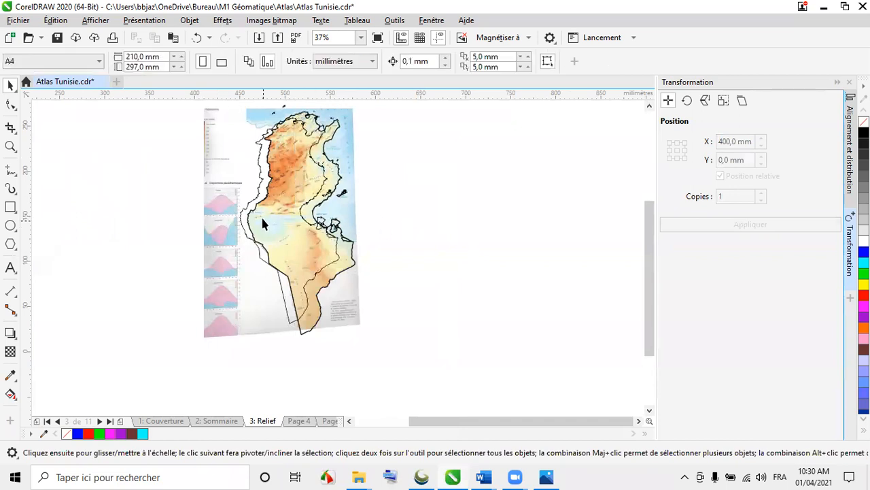
- Select the three relief images together and scale them down proportionally to about 178 × 261 mm
left_click(243, 212)
left_click(252, 184)
scroll(390, 327, "down", 2)
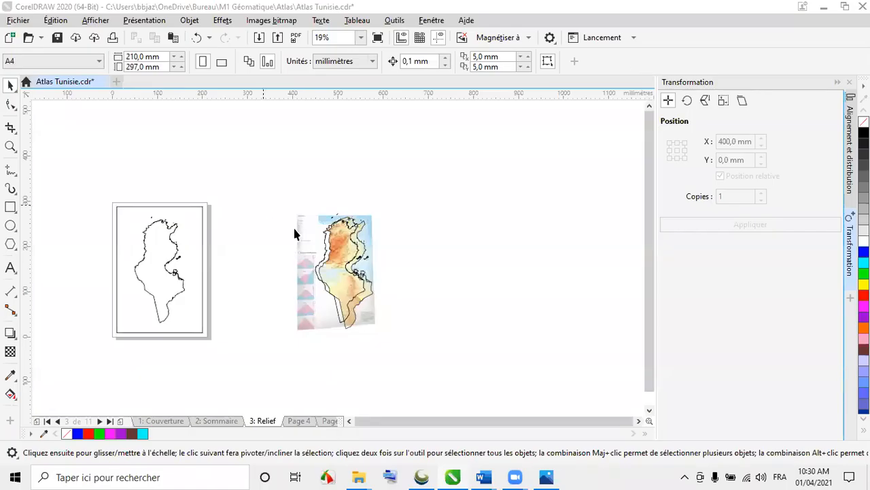
left_click_drag(271, 175, 406, 366)
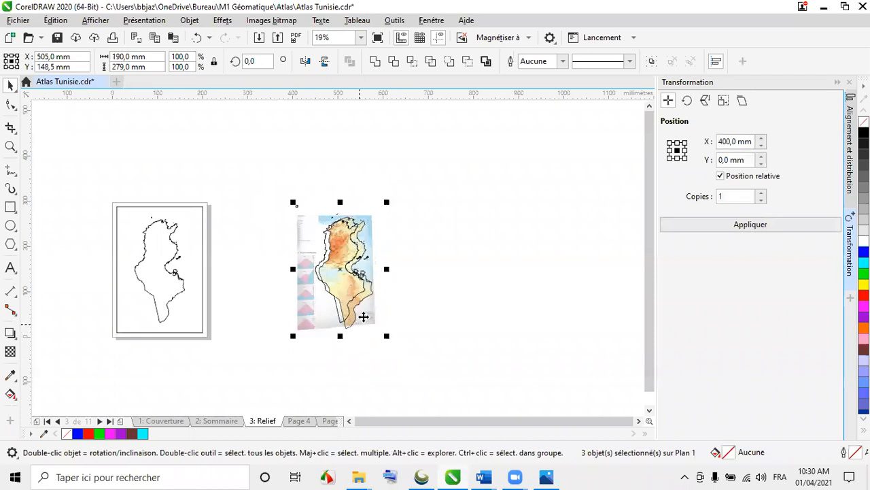
left_click(257, 177)
left_click_drag(370, 312, 447, 391)
left_click_drag(258, 168, 430, 365)
scroll(358, 328, "up", 2)
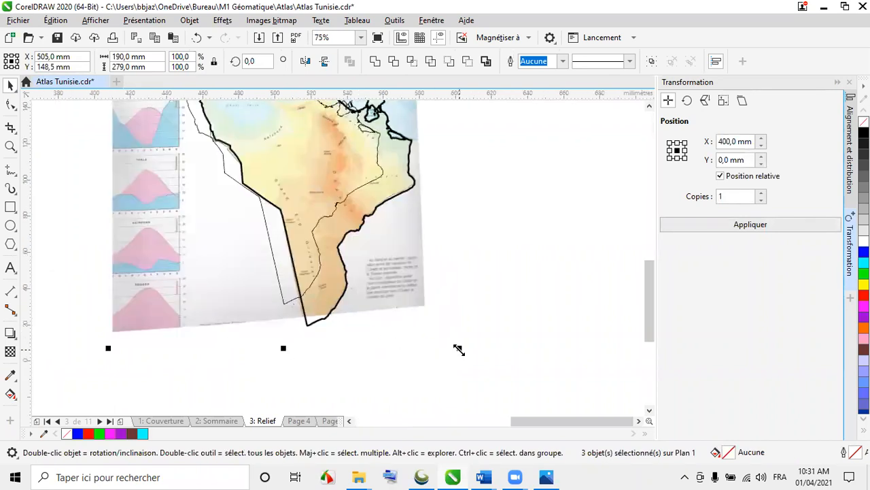
left_click_drag(459, 350, 431, 329)
scroll(388, 345, "down", 2)
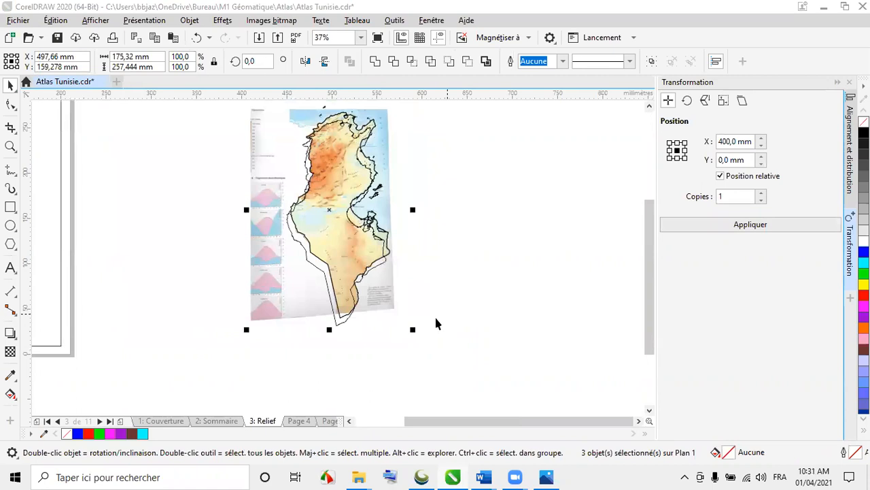
left_click_drag(412, 329, 433, 329)
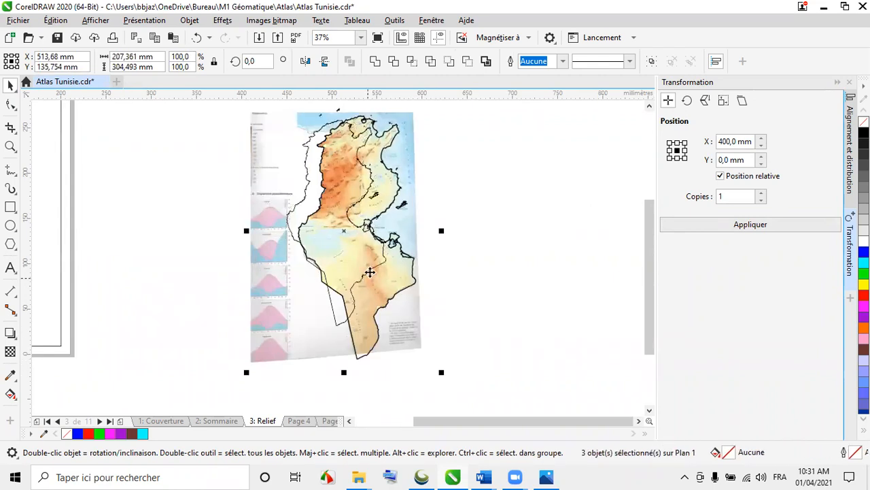
left_click_drag(441, 371, 415, 333)
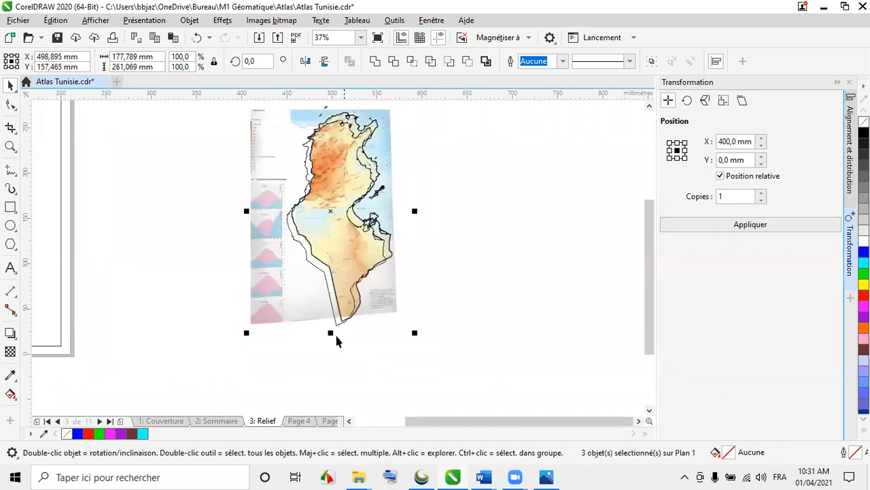
- Move the three images so the map's southern tip coincides with the southern tip of the locked Tunisia outline
scroll(325, 321, "up", 3)
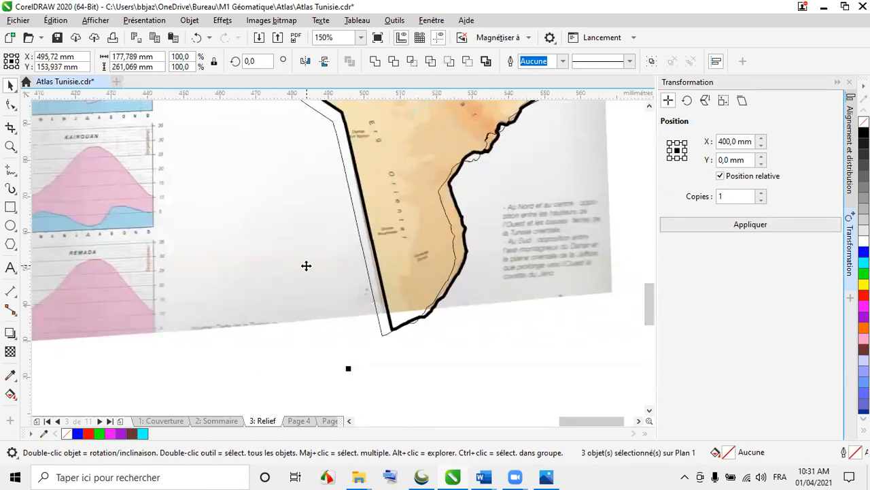
left_click_drag(306, 265, 299, 272)
scroll(299, 272, "down", 1)
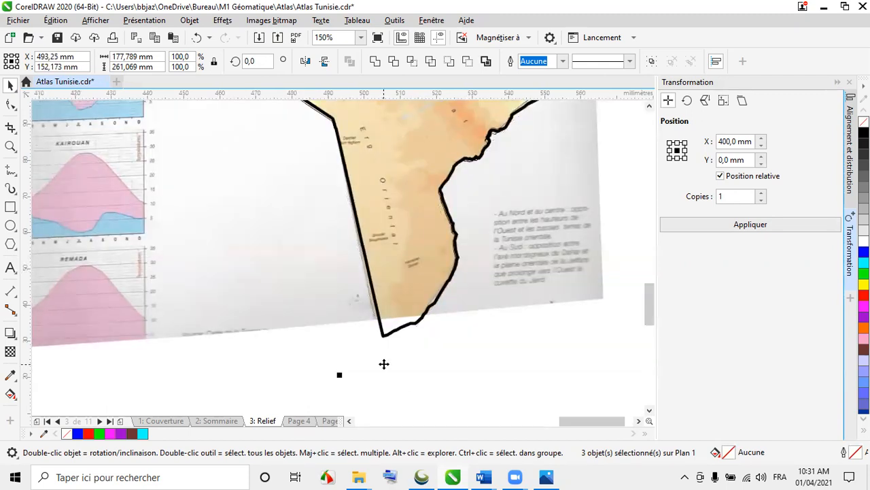
- Scale the images from their northern corners to about 175.1 × 257.1 mm so the northern coast fits the locked outline
scroll(382, 363, "down", 1)
scroll(442, 132, "up", 1)
scroll(460, 129, "up", 1)
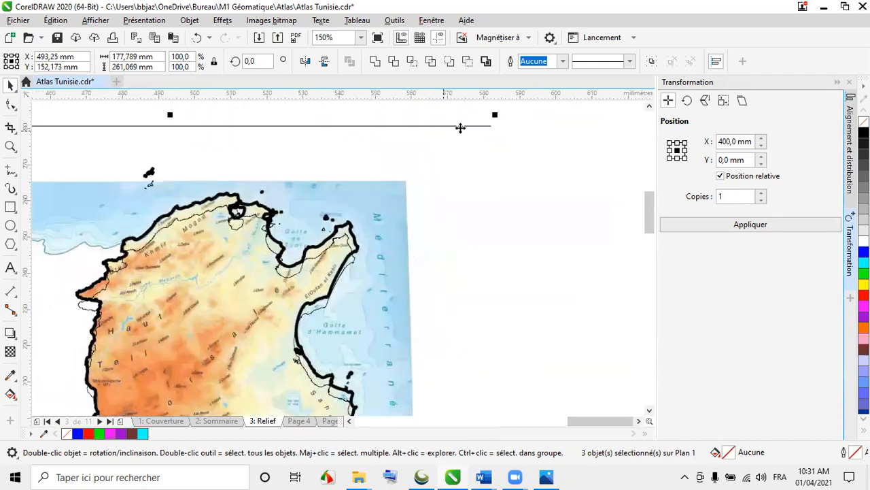
left_click_drag(494, 115, 487, 125)
scroll(442, 151, "down", 2)
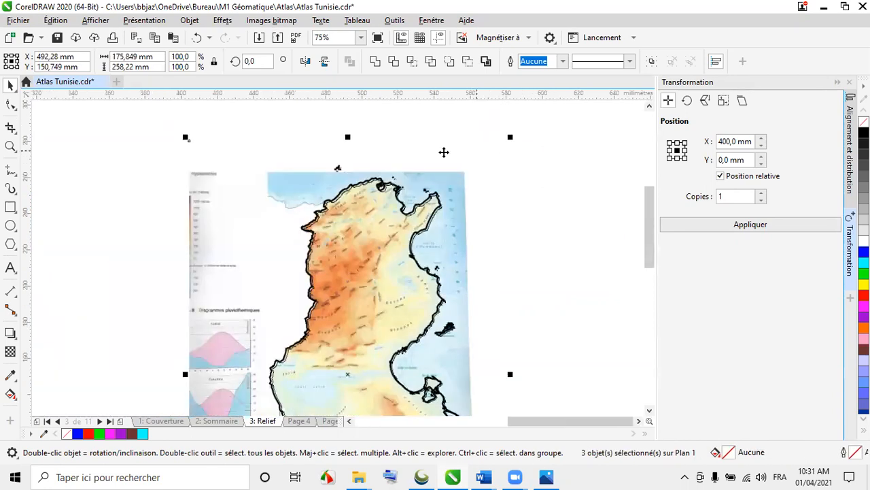
scroll(304, 173, "up", 2)
left_click_drag(61, 105, 62, 109)
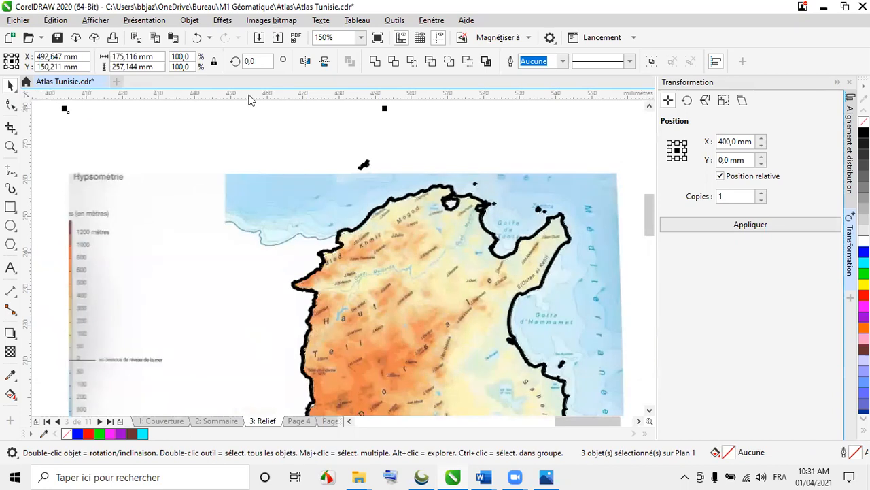
- Fine-tune the images' scale from their southern corners to about 175.2 × 257.3 mm and check the fit against the outline
scroll(348, 139, "down", 2)
scroll(436, 346, "up", 2)
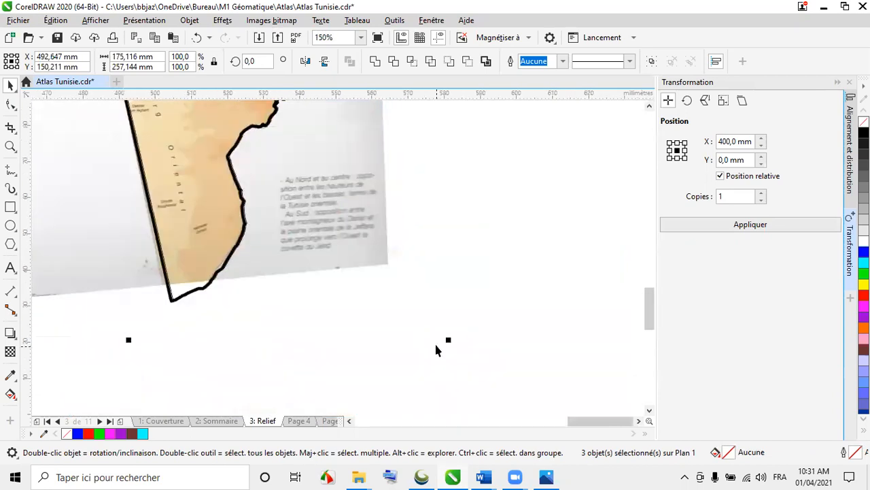
scroll(344, 299, "down", 2)
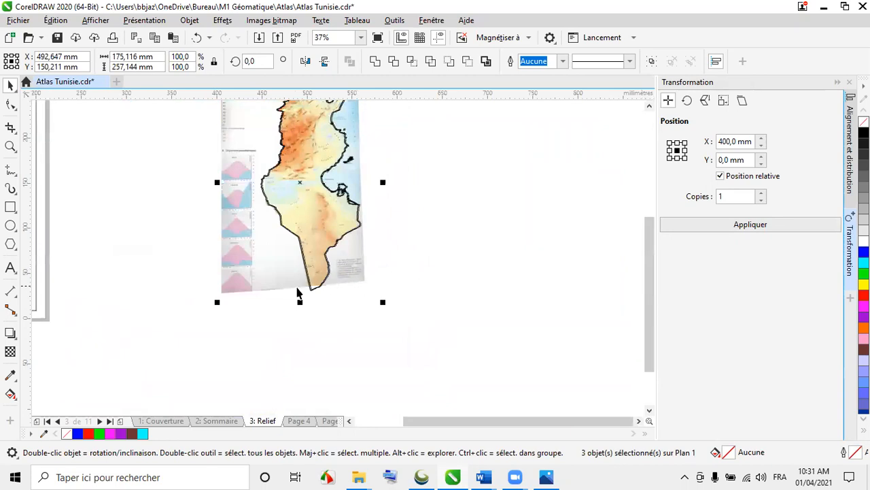
scroll(226, 307, "up", 2)
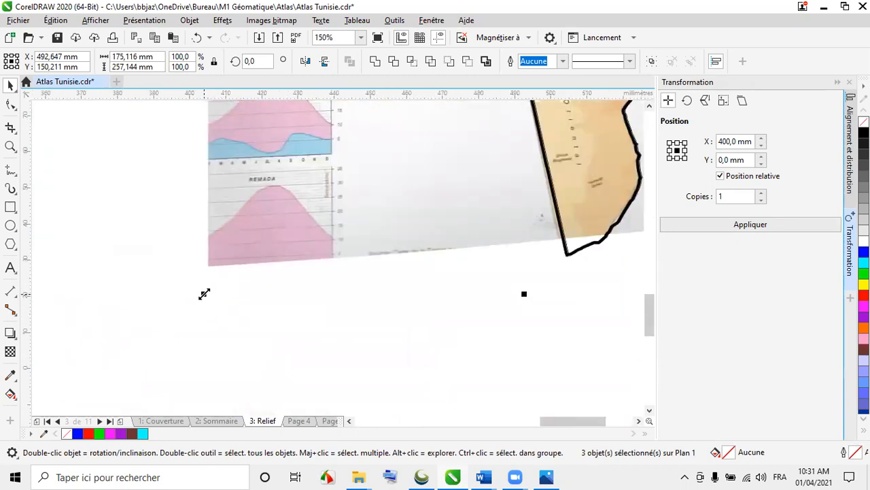
mouse_move(203, 293)
left_mouse_down()
mouse_move(211, 287)
mouse_move(203, 294)
left_mouse_up()
scroll(390, 286, "right", 3)
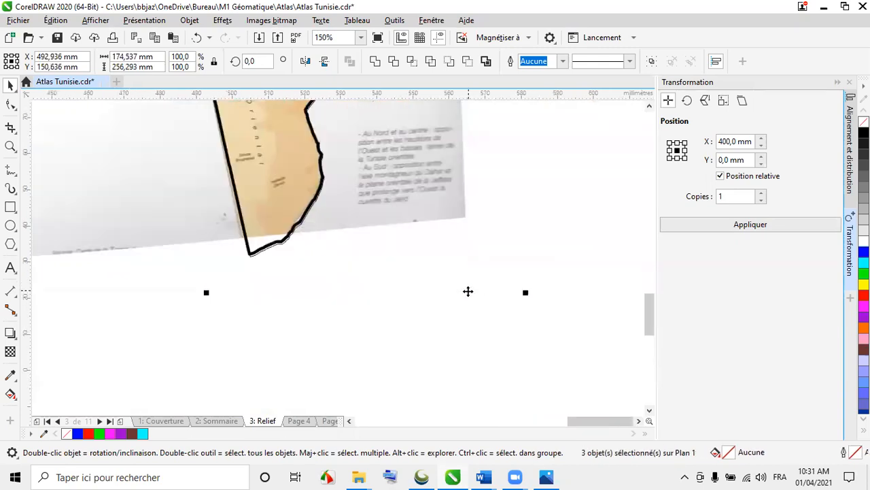
left_click_drag(523, 291, 526, 299)
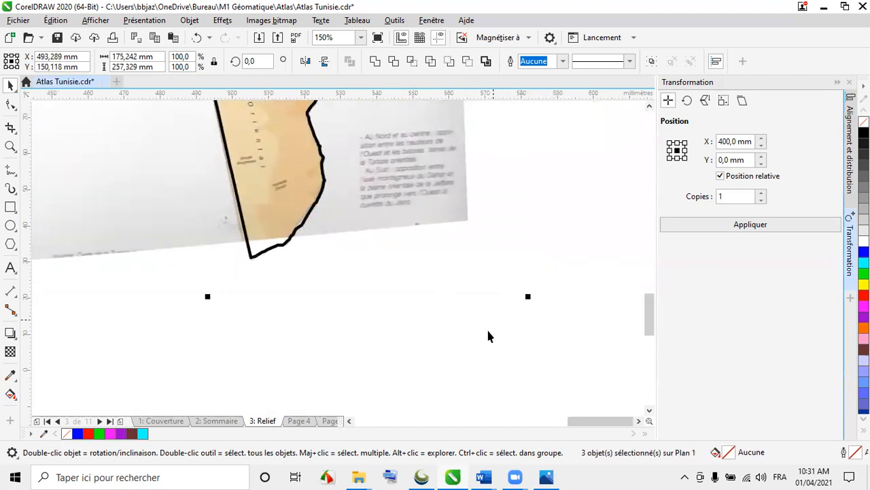
scroll(479, 340, "down", 3)
scroll(441, 258, "up", 5)
scroll(408, 255, "down", 4)
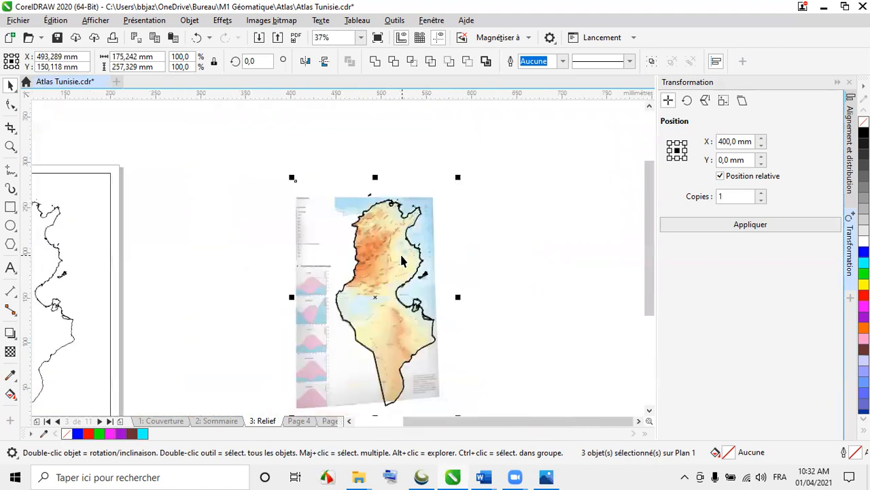
scroll(251, 277, "down", 2)
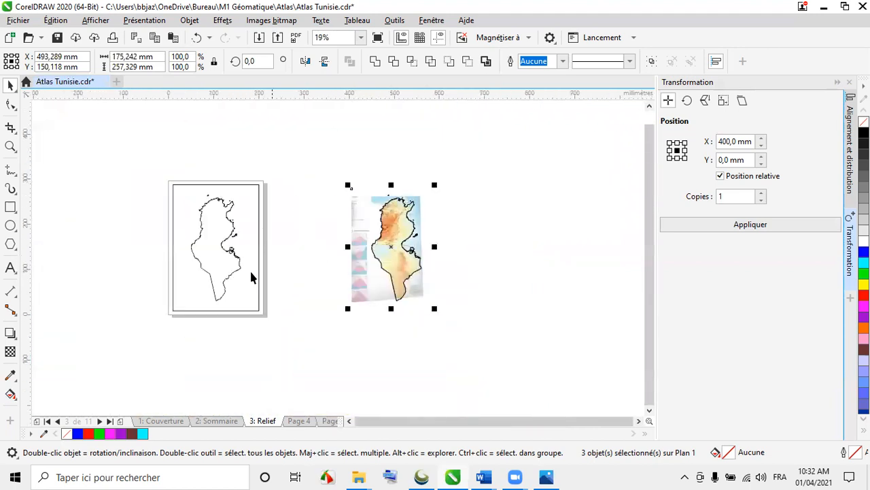
- Unlock the copied Tunisia outline and move it 400 mm in relative X with 0 copies
left_click(203, 219)
left_click(165, 148)
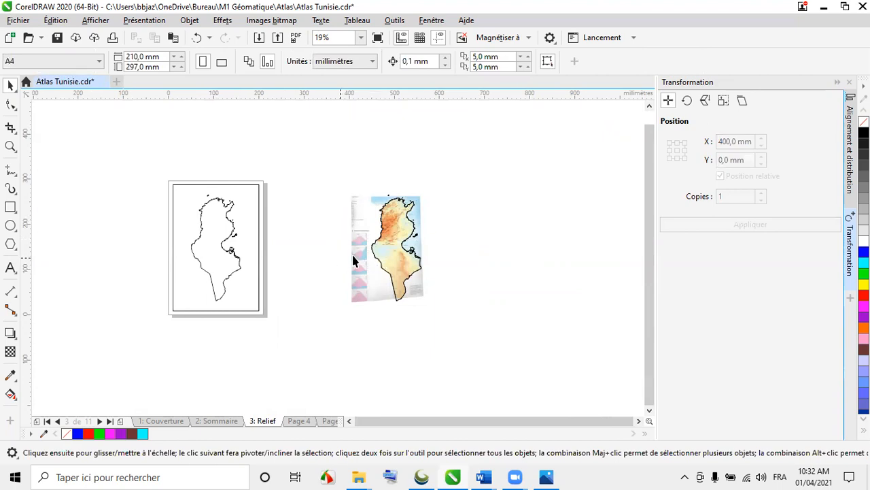
right_click(381, 257)
left_click(405, 278)
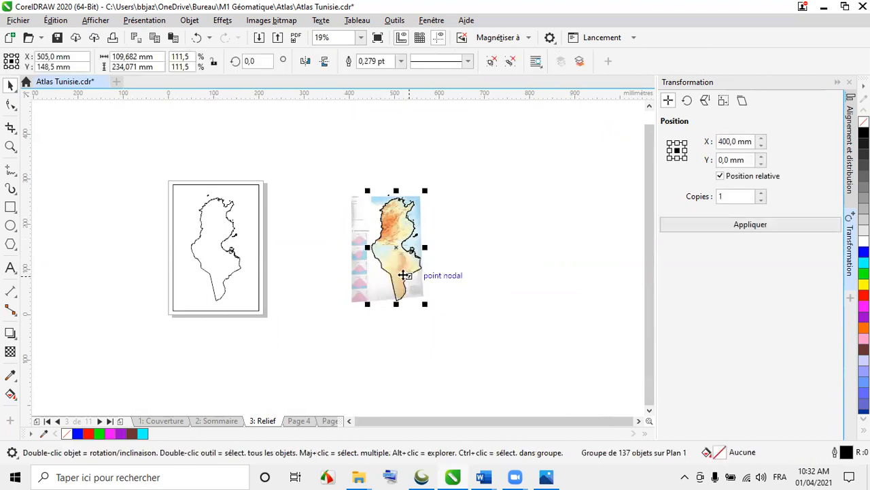
left_click(761, 200)
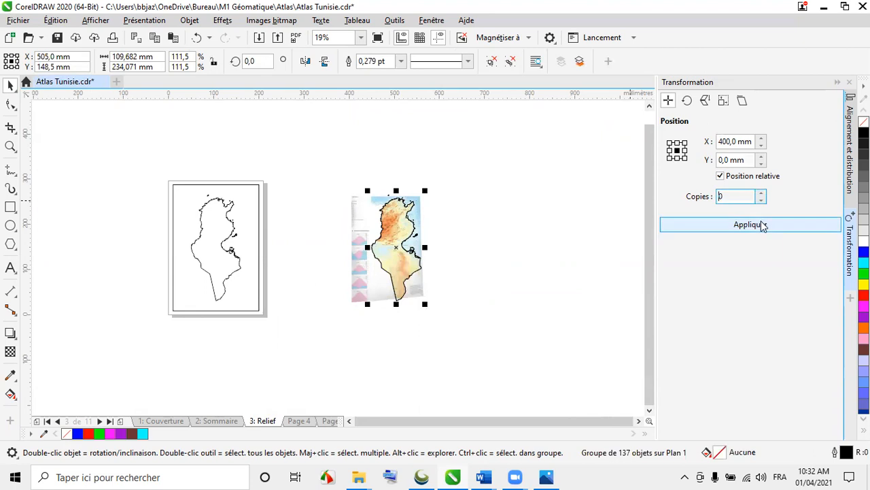
left_click(761, 227)
- Move the Relief Tunisie.jpg image -400 mm in relative X onto the page
scroll(409, 235, "up", 2)
left_click(385, 216)
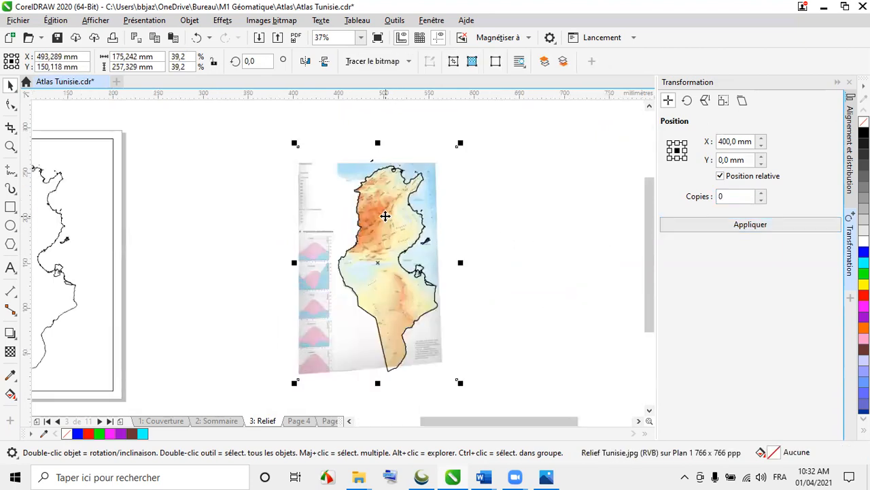
scroll(443, 230, "down", 2)
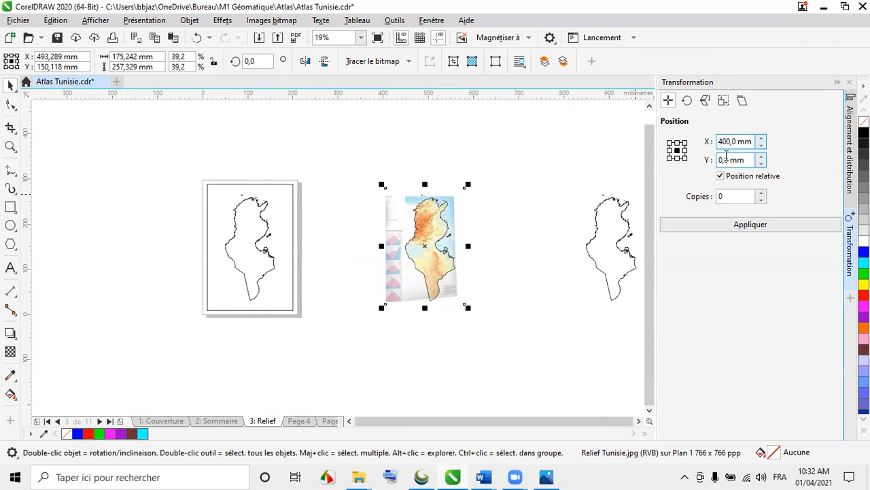
type("-")
key("Return")
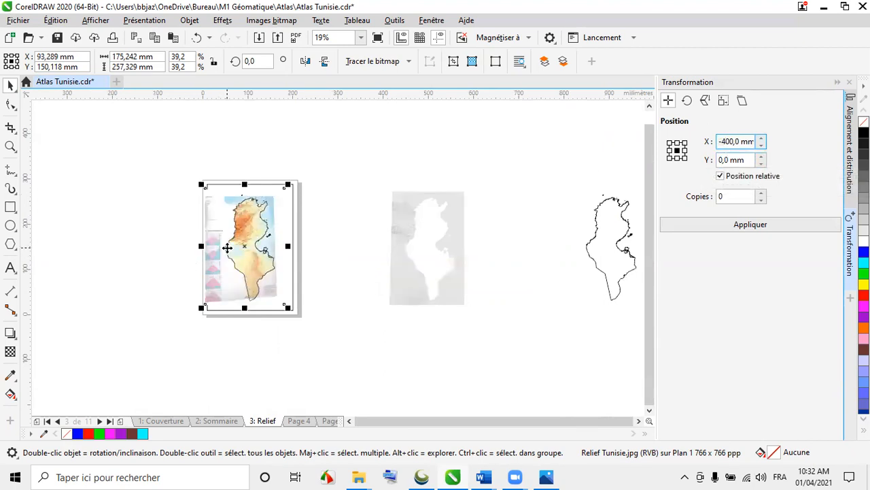
- Send the Relief Tunisie.jpg image to the back of the page
scroll(224, 247, "up", 2)
right_click(265, 251)
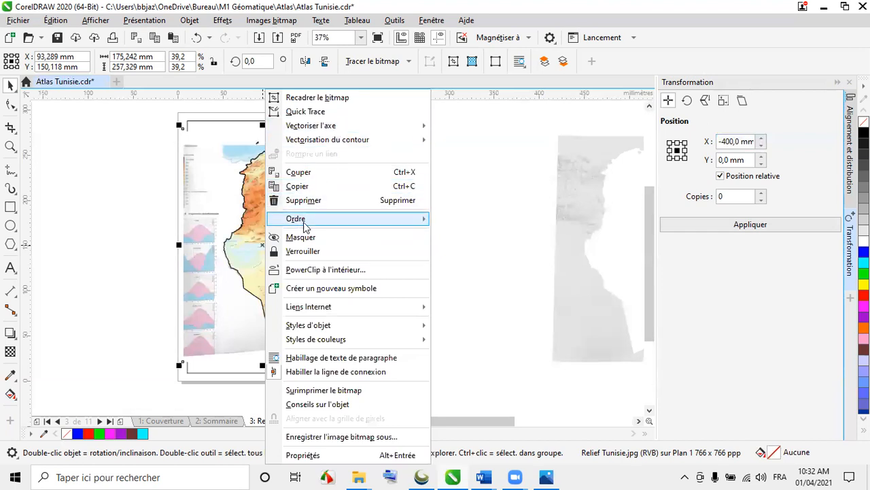
mouse_move(315, 219)
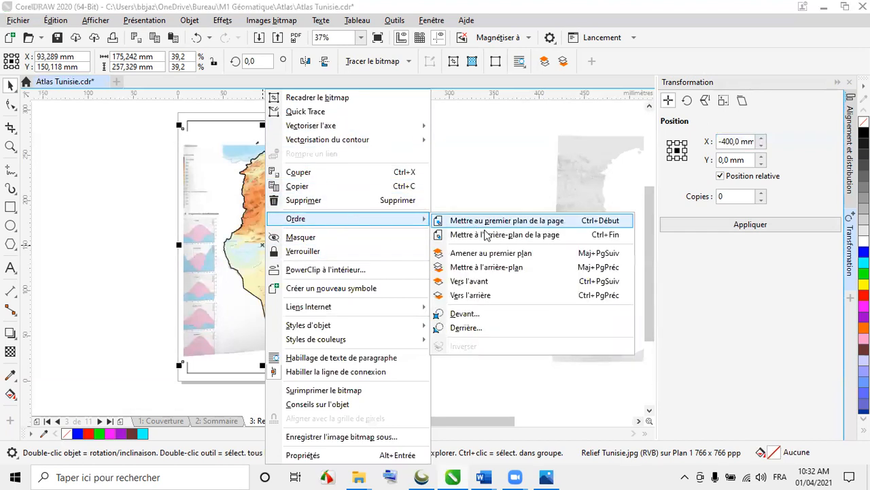
left_click(439, 238)
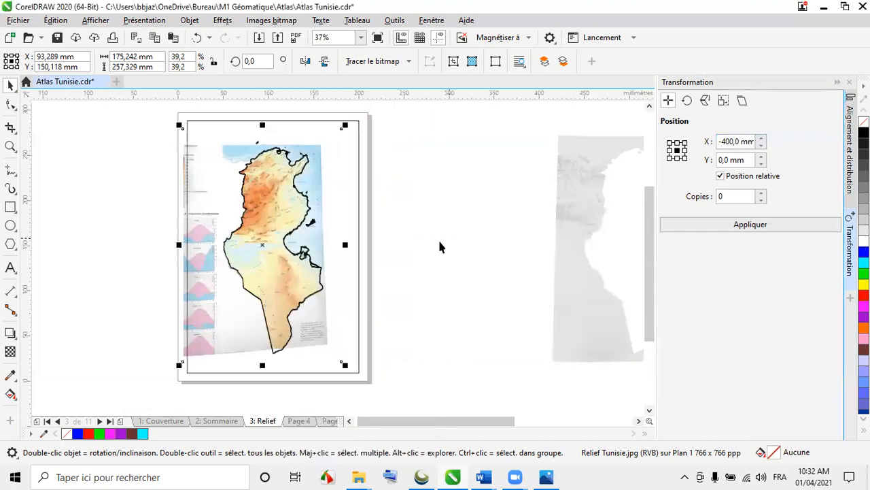
- Move the MNT off.jpg and MNT in.jpg images by -400 mm in relative X each
left_click(551, 228)
left_click(730, 227)
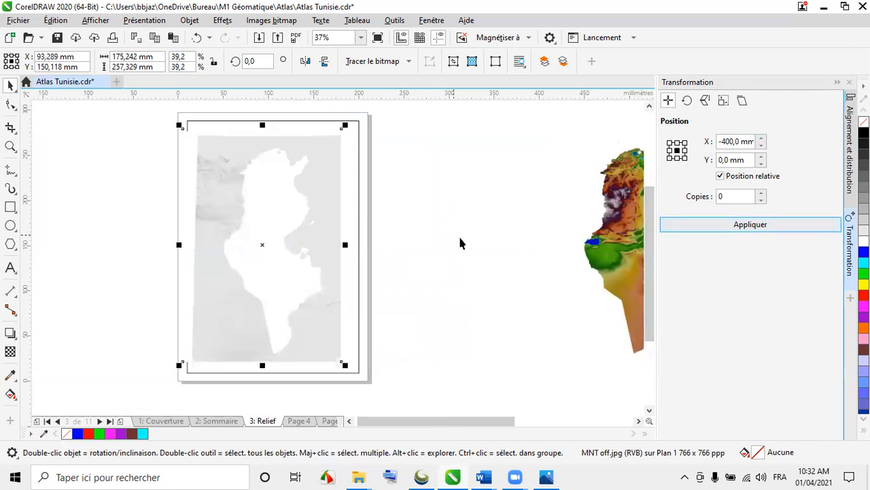
double_click(604, 248)
left_click(719, 225)
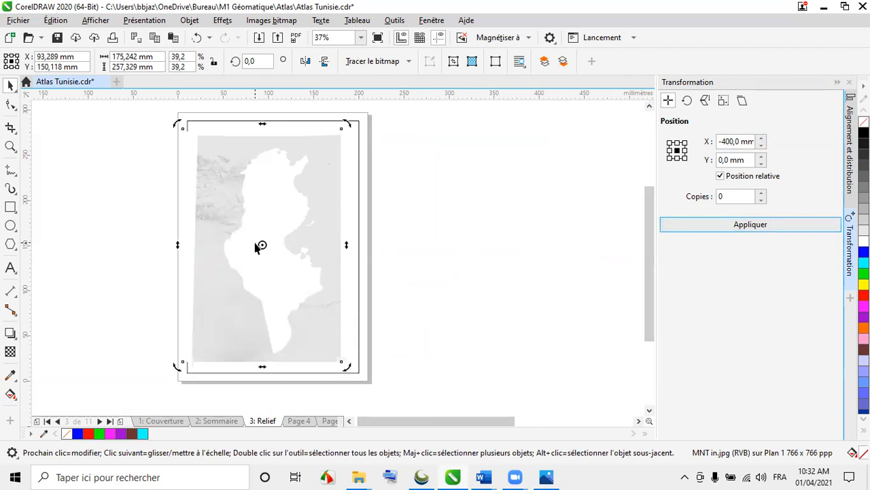
- Bring MNT in.jpg to the front of the page and shift it another -400 mm in X, outside the page
left_click(189, 20)
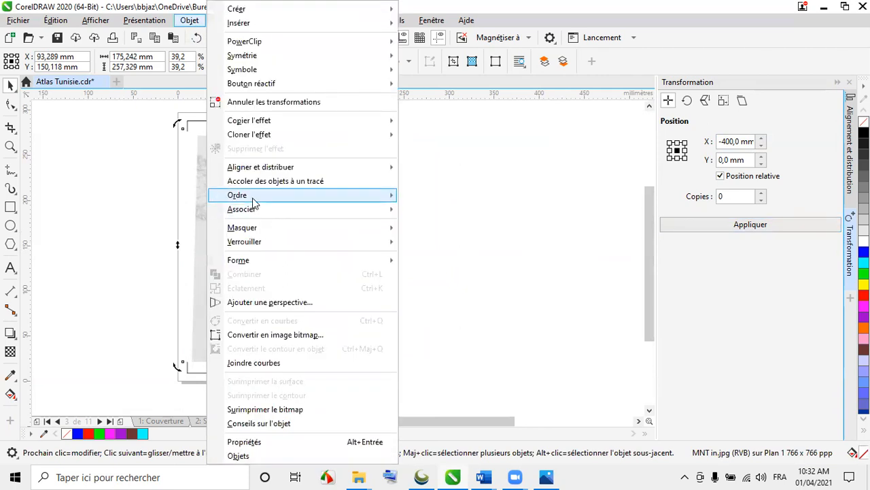
left_click(418, 195)
scroll(406, 248, "down", 3)
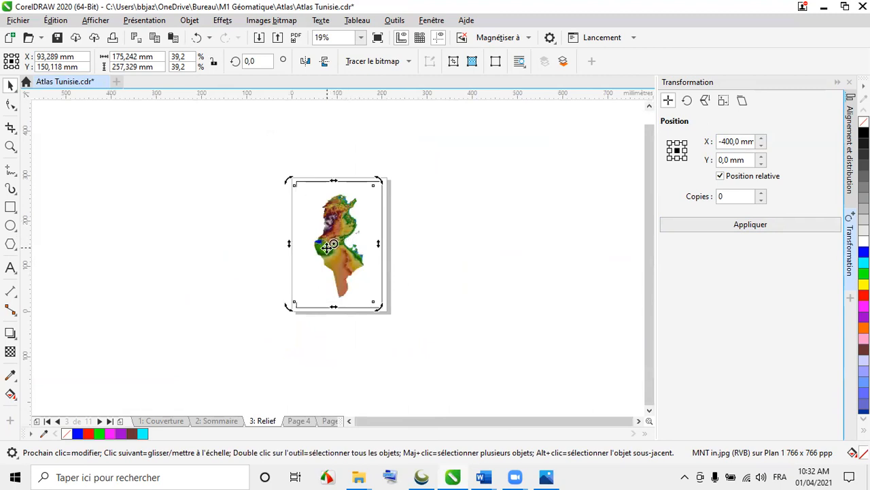
left_click(748, 227)
- Shift the MNT off.jpg image by -400 mm in X twice, placing it beyond MNT in.jpg
left_click(376, 262)
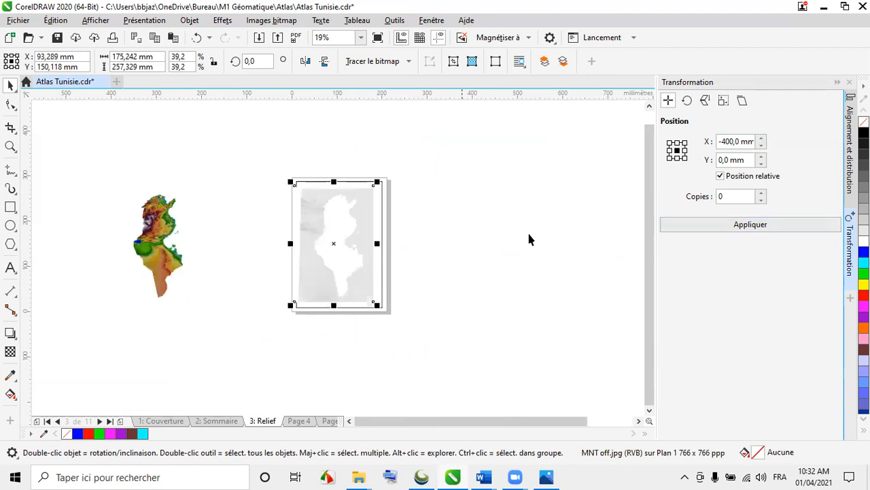
left_click(753, 228)
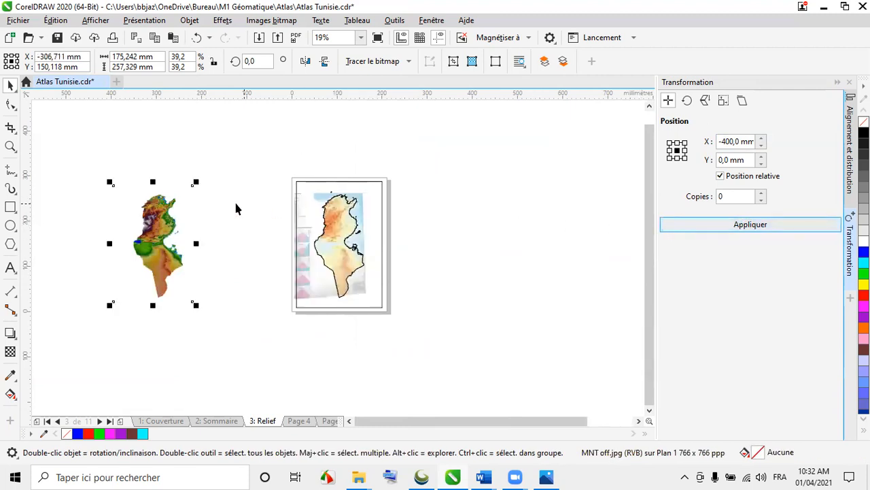
left_click(703, 227)
scroll(338, 243, "down", 2)
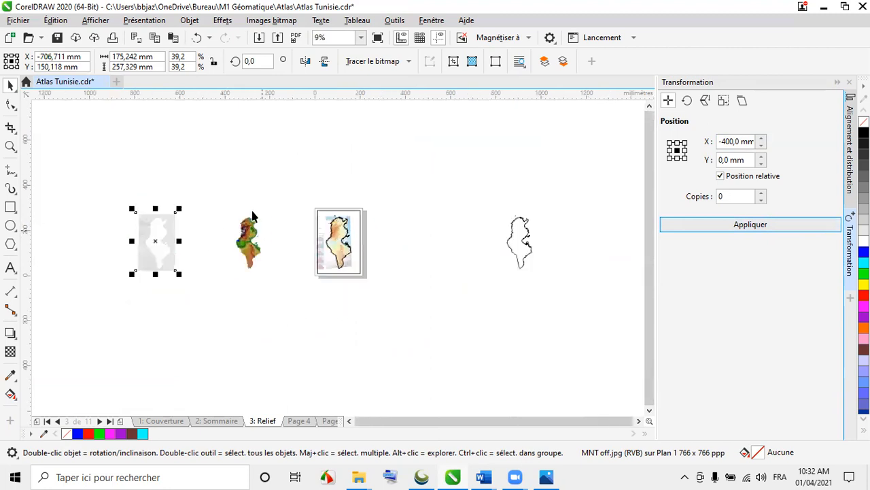
scroll(252, 217, "up", 2)
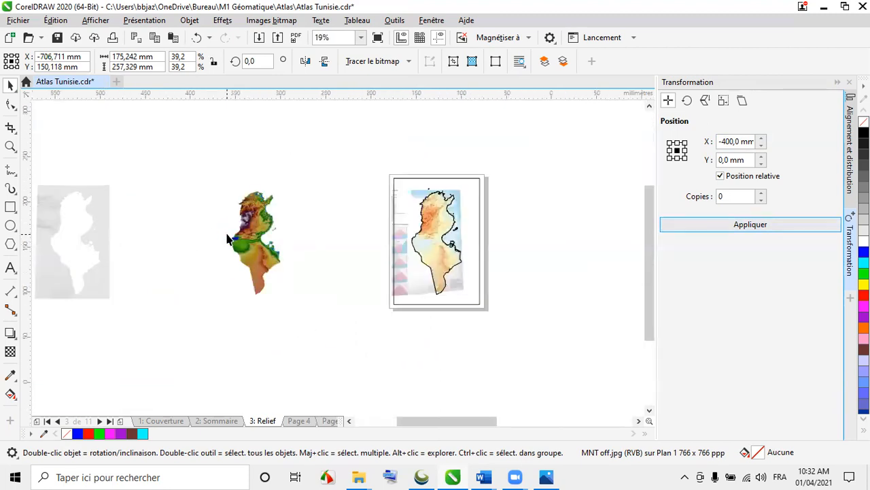
- Move the MNT off.jpg image by 400 mm in relative X three times, placing it on the far side of the page
scroll(228, 238, "up", 2)
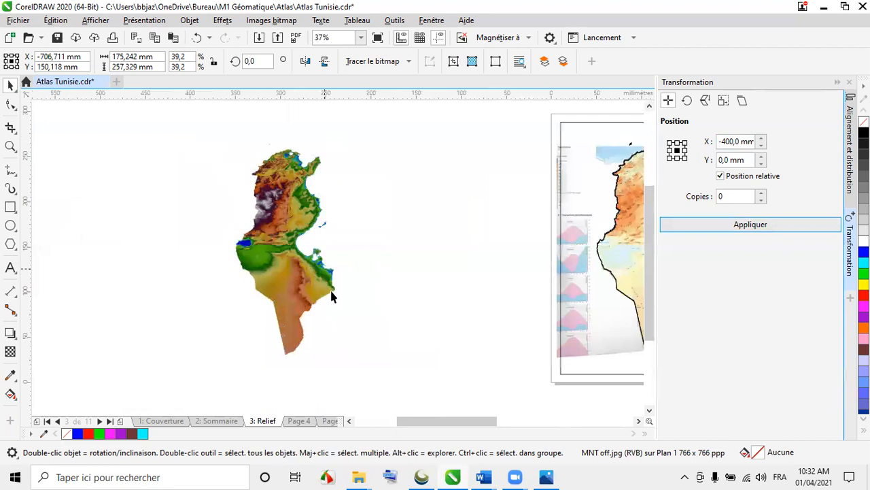
scroll(360, 235, "down", 2)
scroll(382, 258, "down", 2)
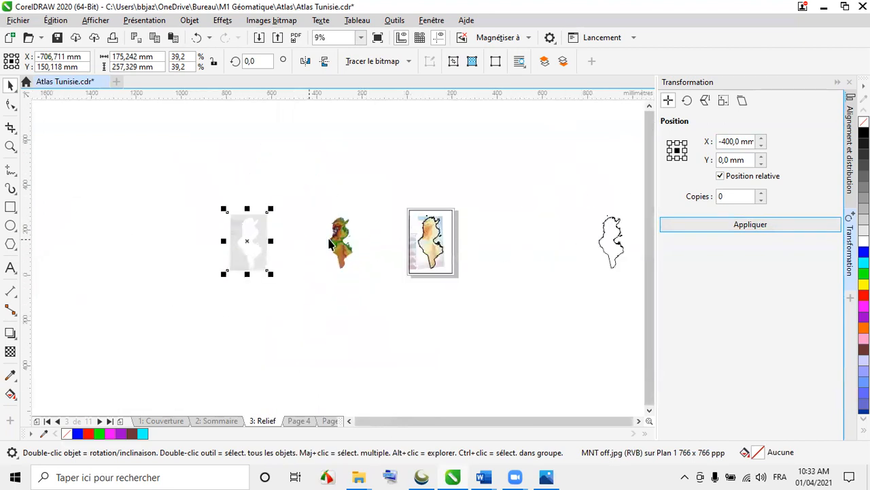
left_click(720, 142)
key("Delete")
key("Return")
scroll(362, 236, "up", 4)
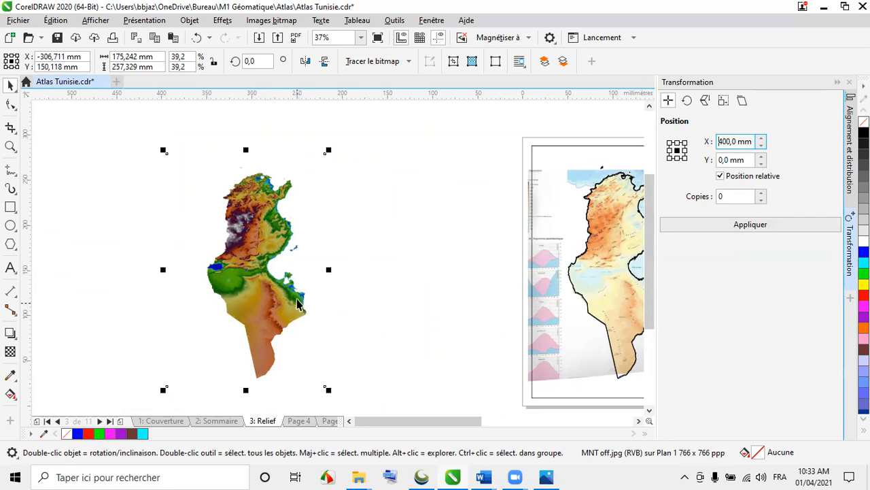
scroll(260, 219, "down", 4)
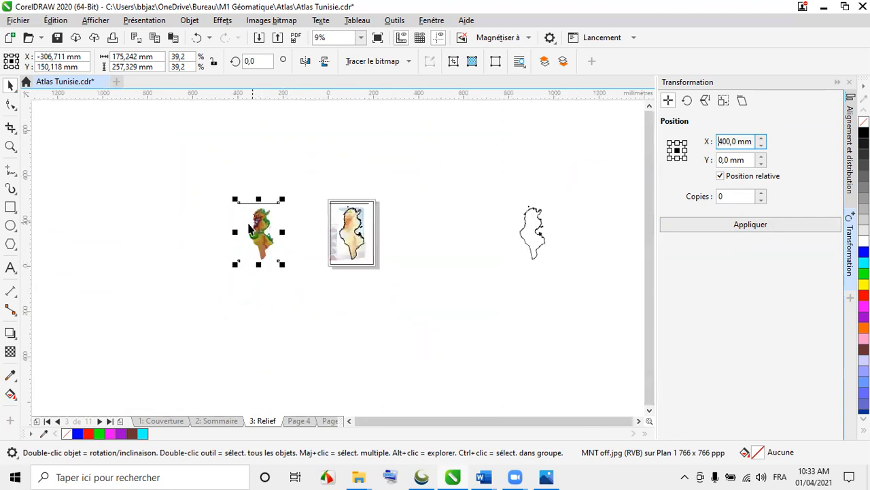
left_click(729, 225)
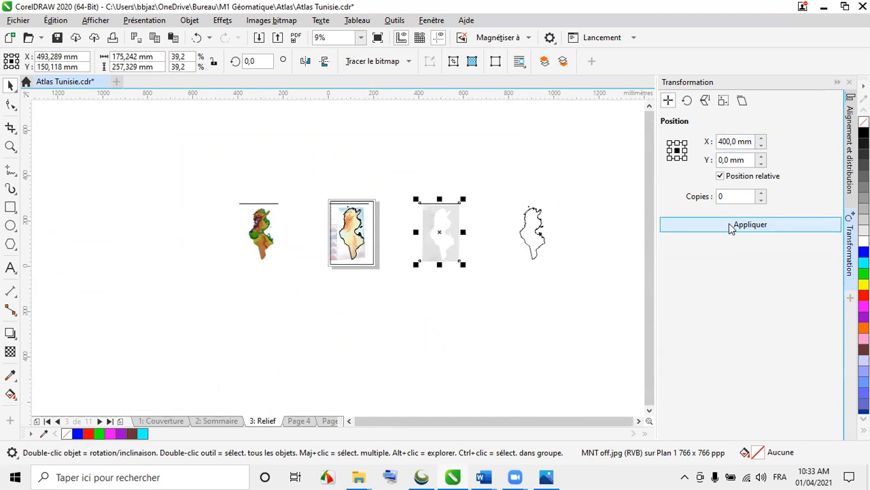
- Move the Tunisia outline group outside the page by -400 mm in relative X three times, onto the MNT in.jpg relief image
left_click(533, 243)
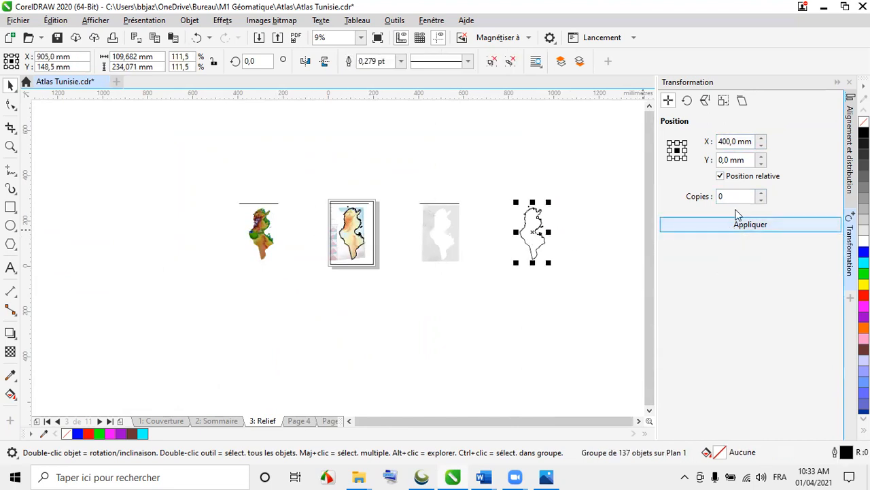
type("-")
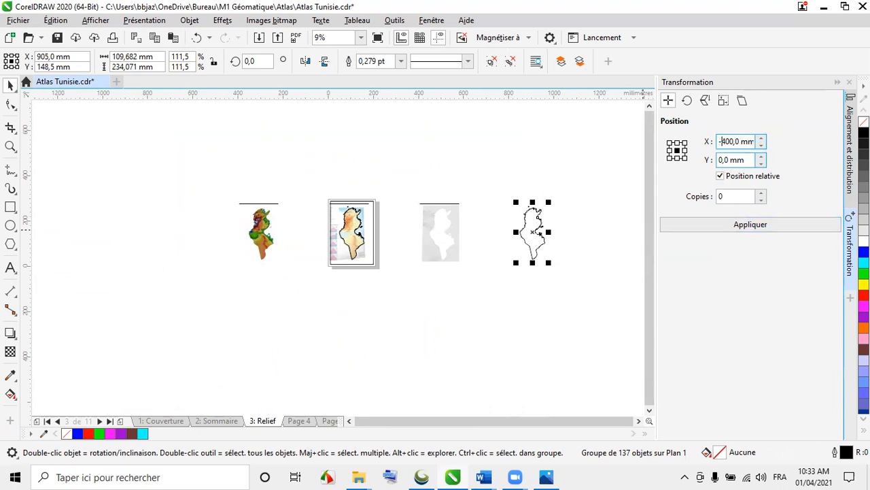
left_click(701, 227)
left_click(701, 227)
left_click(701, 227)
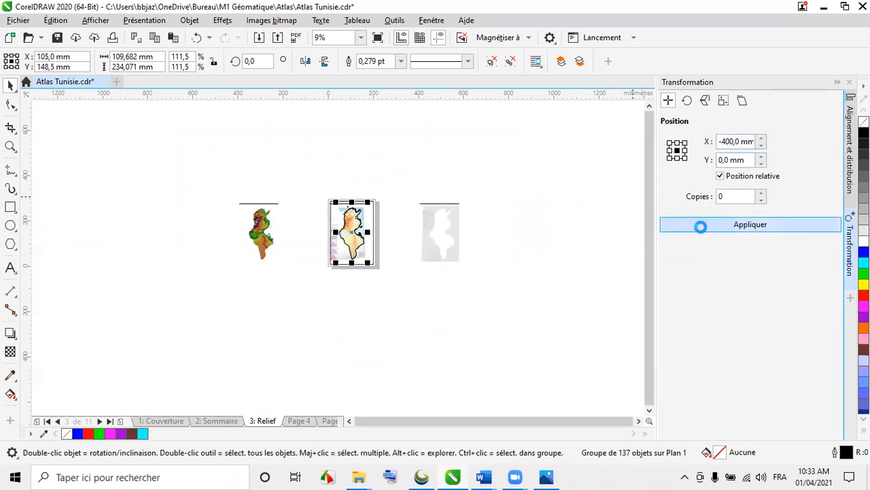
scroll(265, 253, "up", 4)
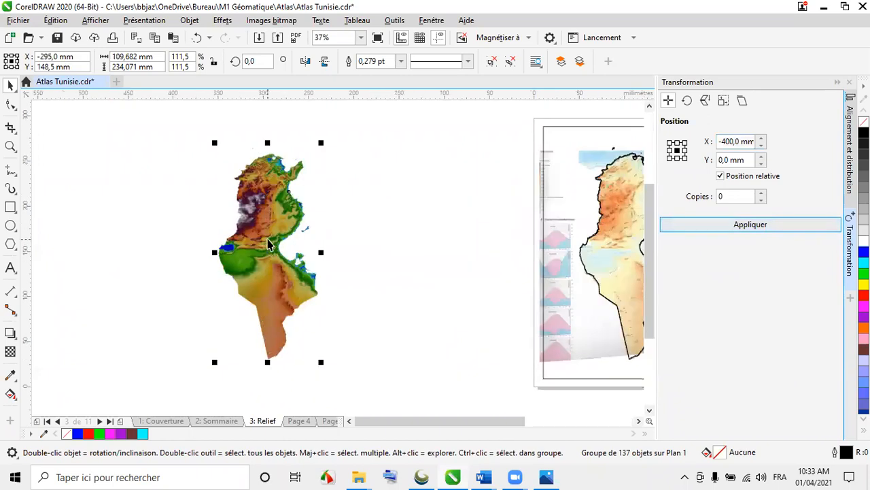
- Bring the outline group to the front of the page over the MNT in.jpg image, check its fit, and save the document
left_click(188, 22)
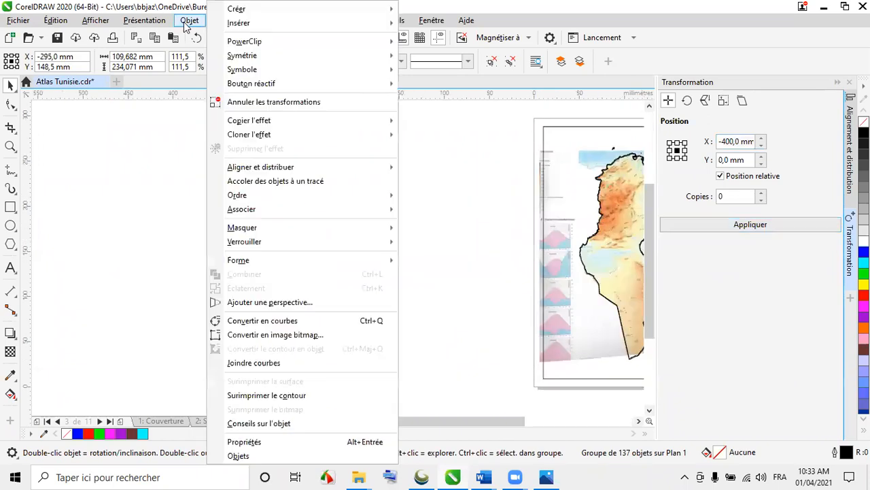
mouse_move(248, 195)
left_click(423, 197)
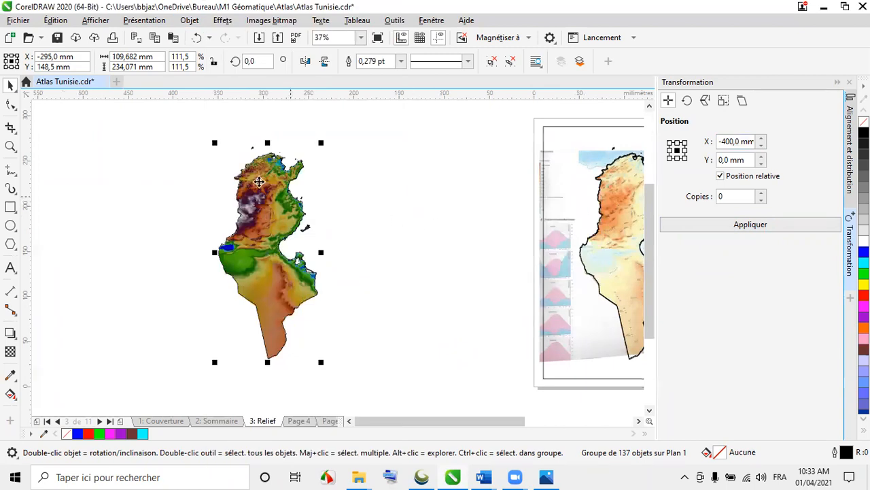
scroll(259, 181, "up", 4)
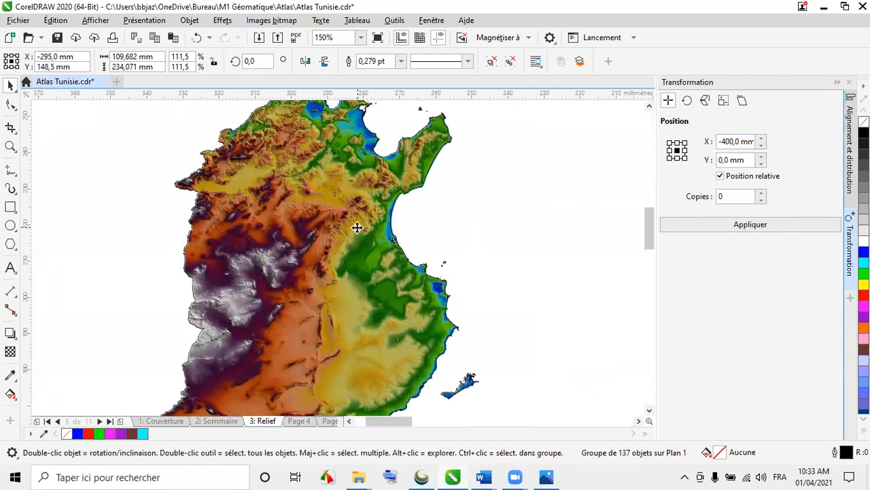
scroll(357, 228, "down", 4)
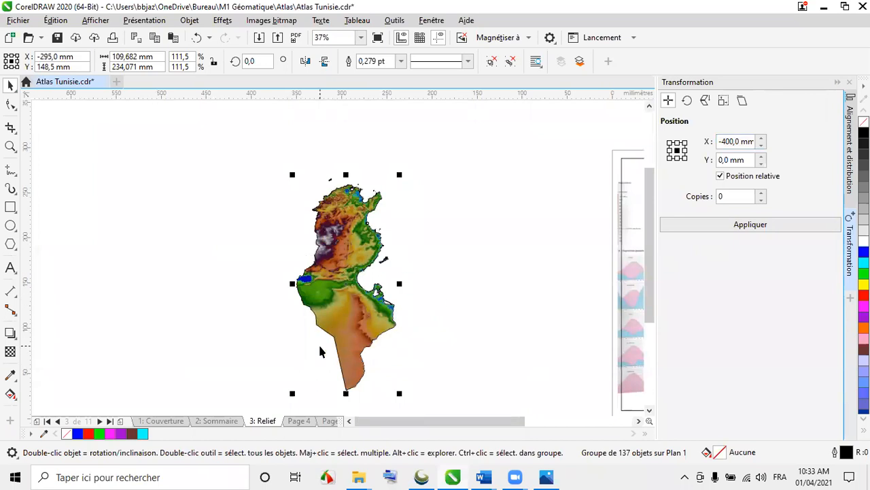
scroll(319, 351, "up", 6)
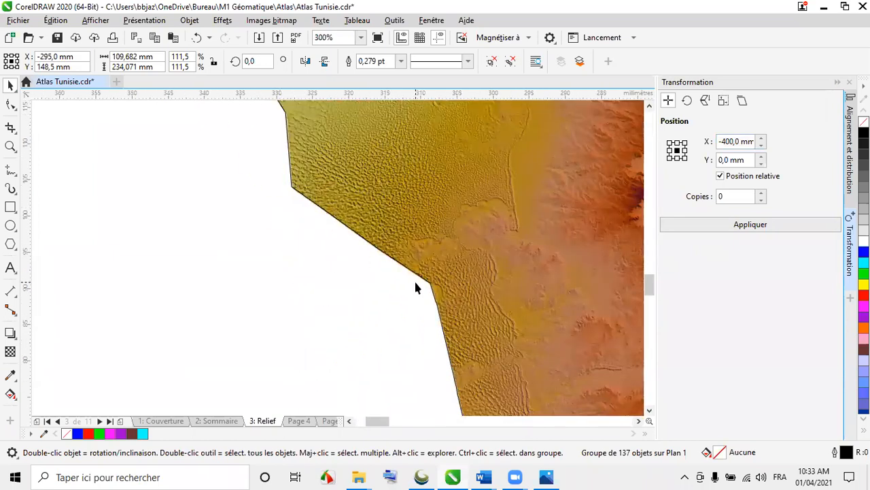
scroll(331, 275, "down", 6)
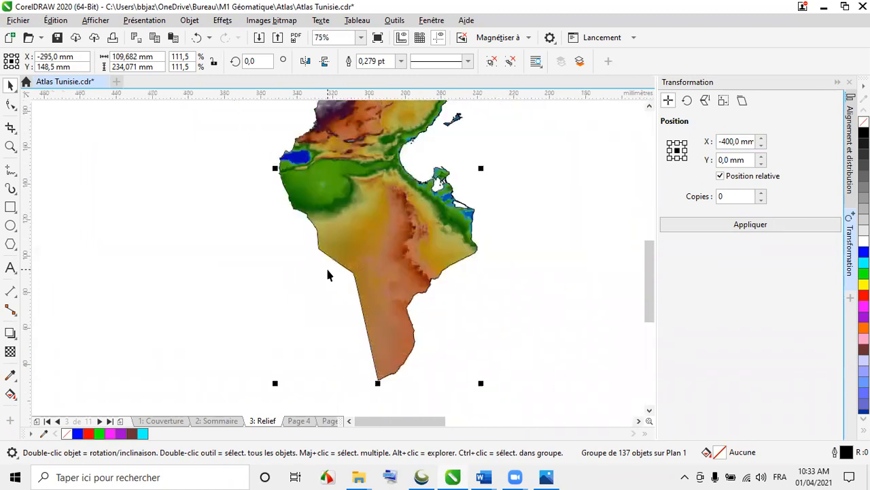
left_click(57, 38)
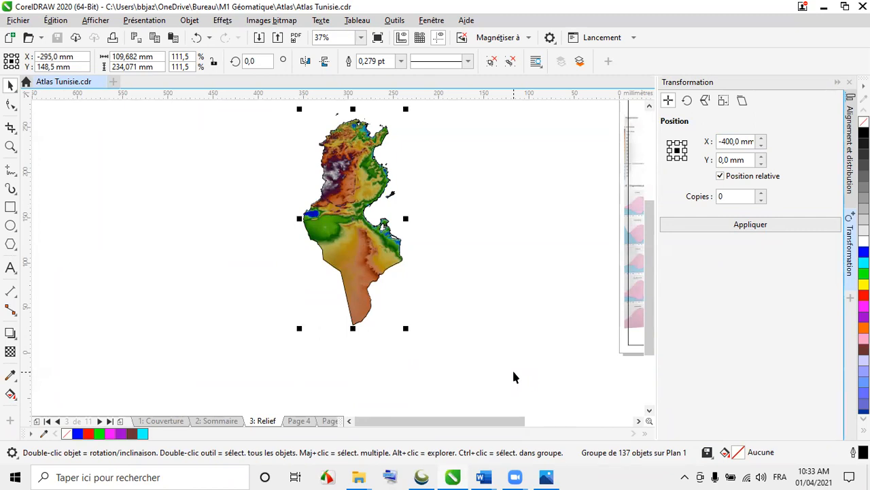
- Try moving the outline about 187 mm off the MNT in.jpg relief image, and undo the move
scroll(513, 372, "down", 2)
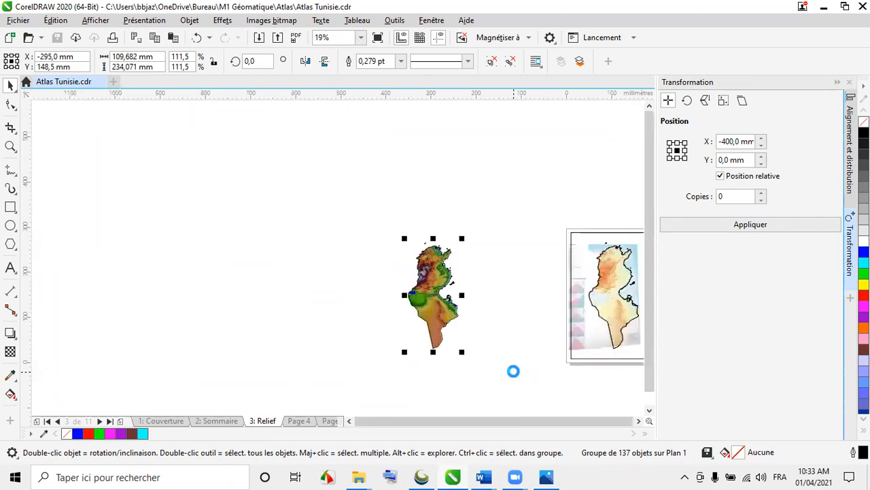
scroll(513, 371, "up", 2)
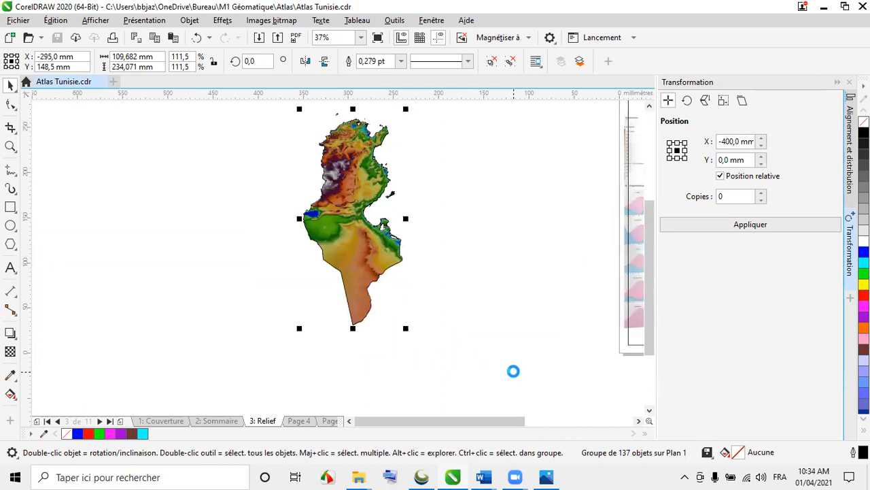
scroll(512, 373, "down", 2)
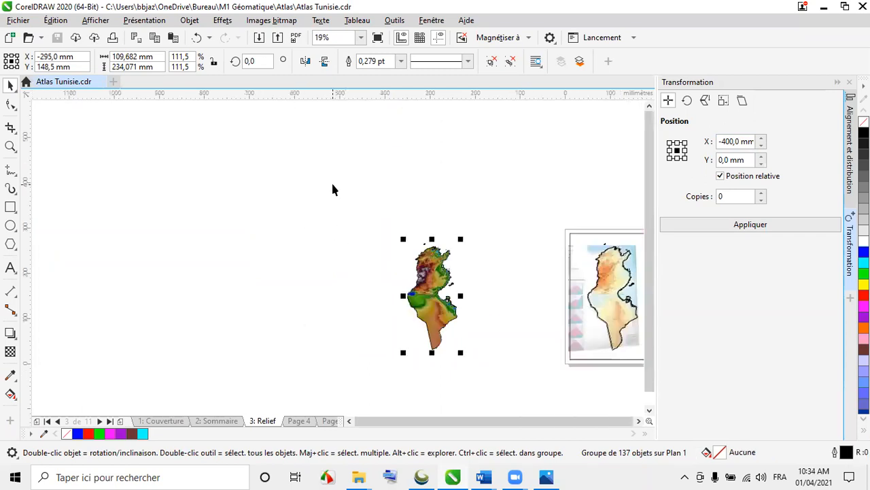
scroll(449, 306, "up", 2)
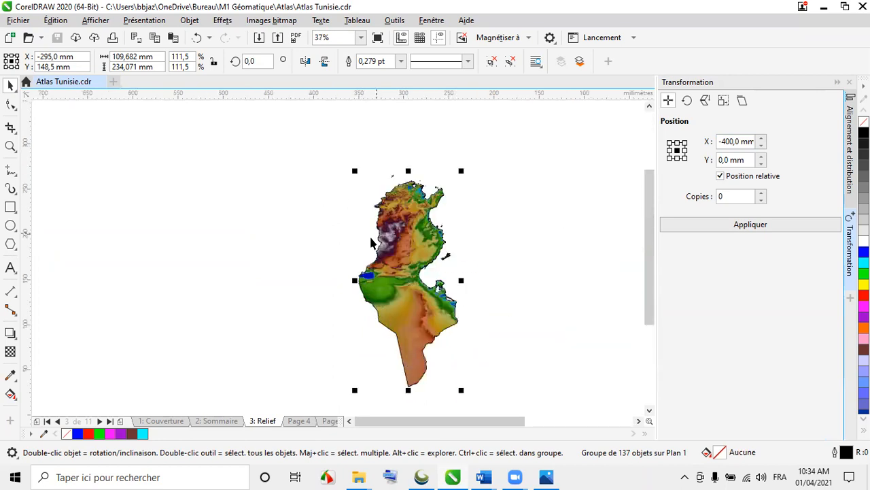
left_click(307, 176)
left_click(401, 226)
left_click_drag(401, 225, 256, 225)
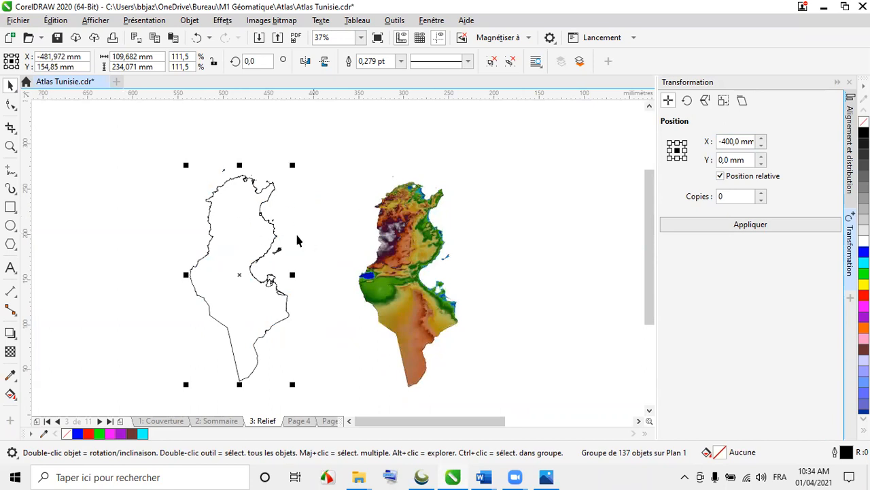
left_click(196, 38)
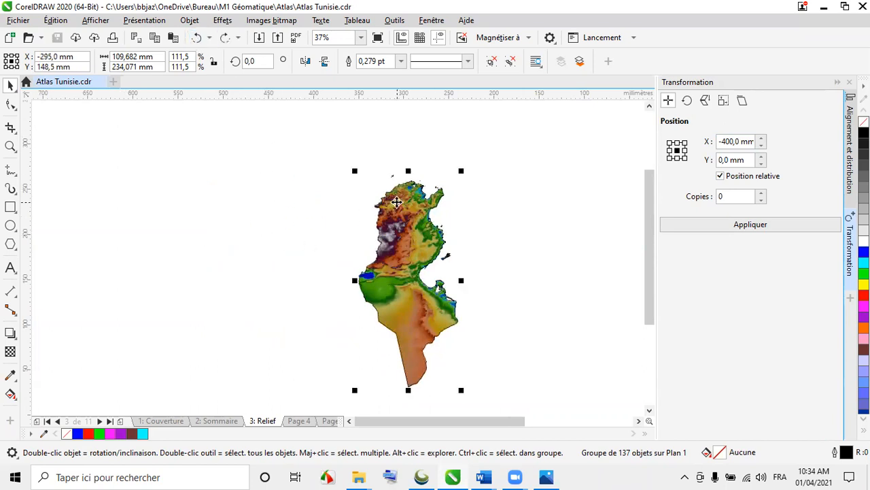
- Try intersecting the outline with the MNT in.jpg image and moving the clipped copy aside, and undo both operations
scroll(396, 200, "down", 1)
left_click_drag(310, 140, 490, 362)
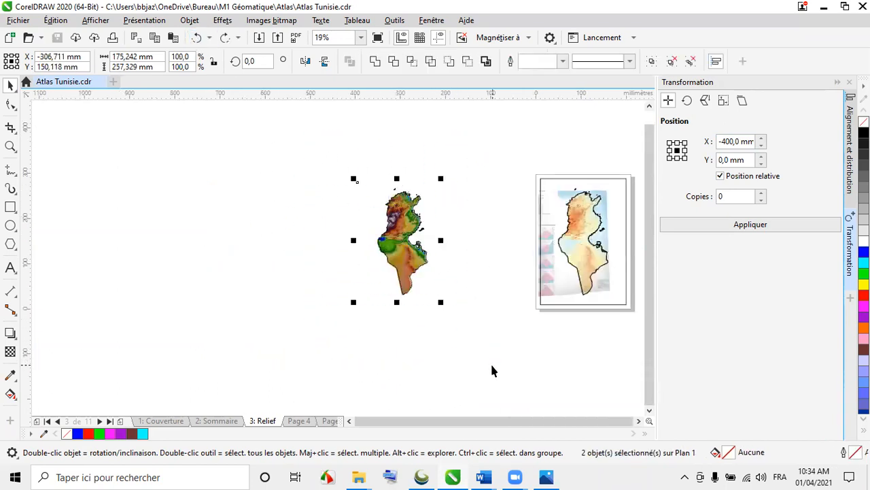
left_click_drag(299, 138, 486, 341)
left_click(413, 62)
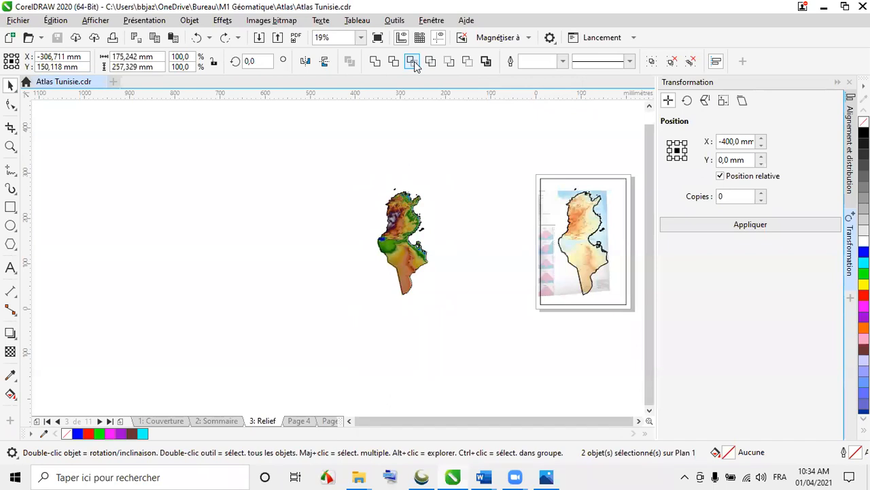
left_click_drag(408, 240, 320, 231)
scroll(299, 222, "up", 2)
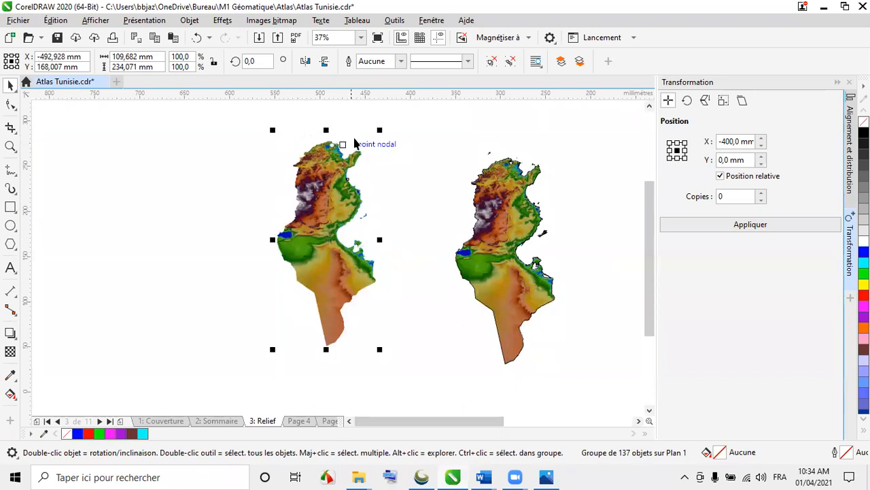
left_click(195, 38)
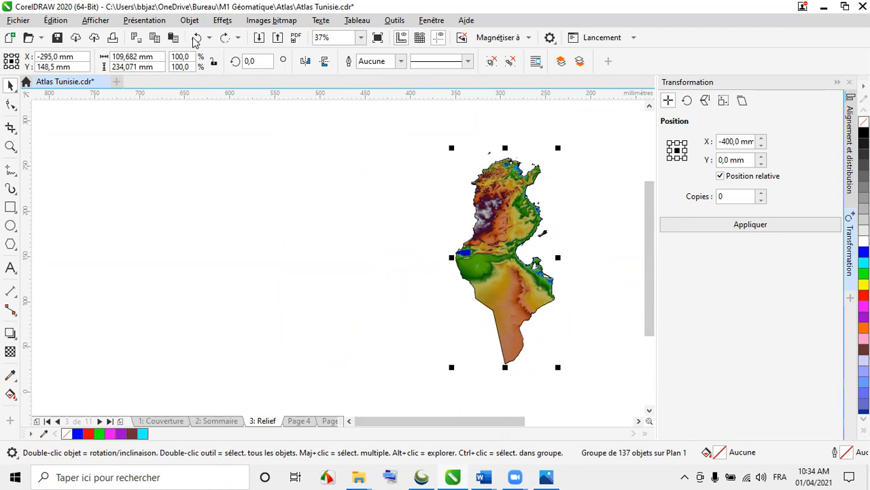
left_click(195, 38)
- Select the outline together with the MNT in.jpg image and intersect them to create a clipped relief copy
scroll(371, 172, "down", 2)
left_click_drag(343, 139, 533, 340)
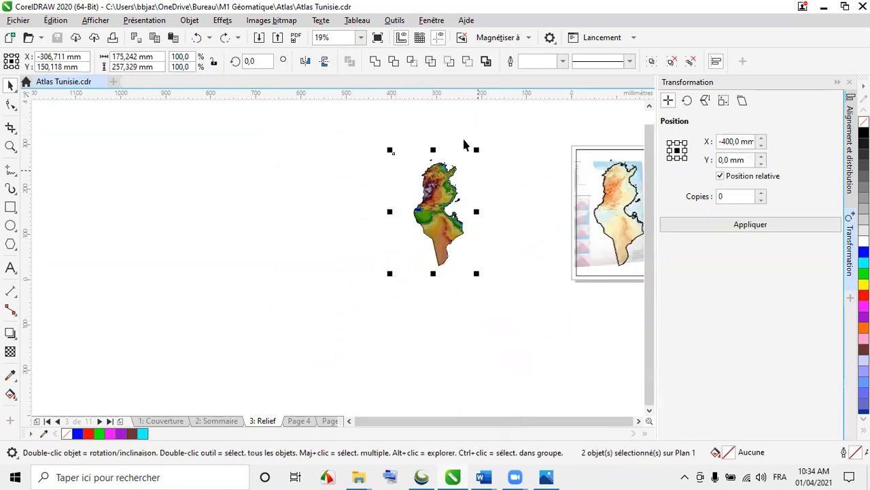
left_click(411, 63)
scroll(440, 225, "up", 2)
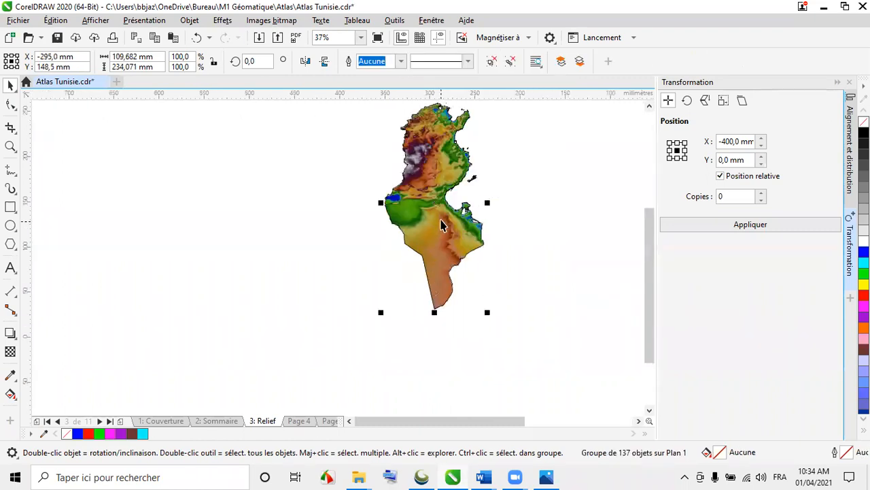
- Move the clipped relief copy by 400 mm in relative X twice, placing it over the MNT off.jpg image
scroll(192, 232, "down", 2)
left_click(720, 142)
key("Delete")
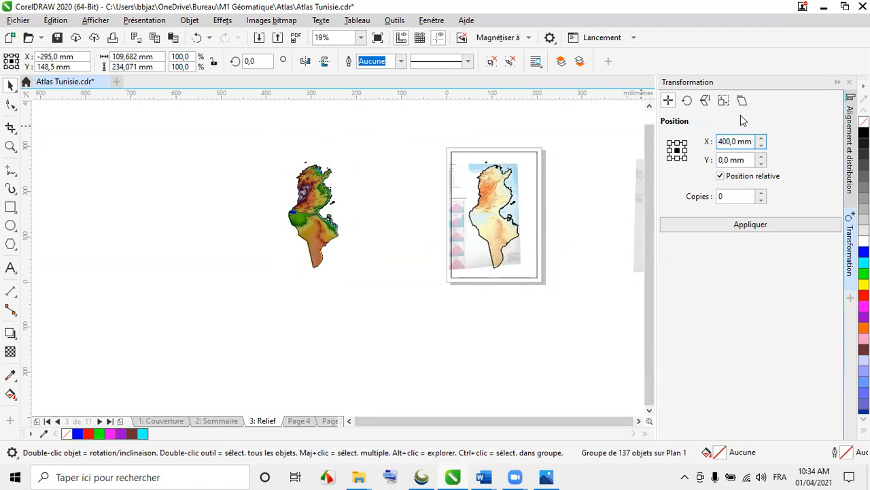
key("Return")
scroll(353, 233, "down", 2)
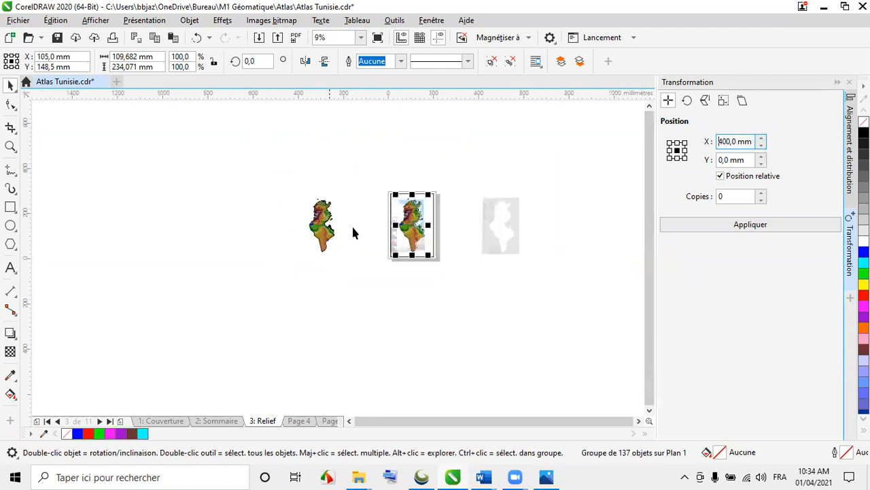
left_click(669, 225)
scroll(510, 230, "up", 6)
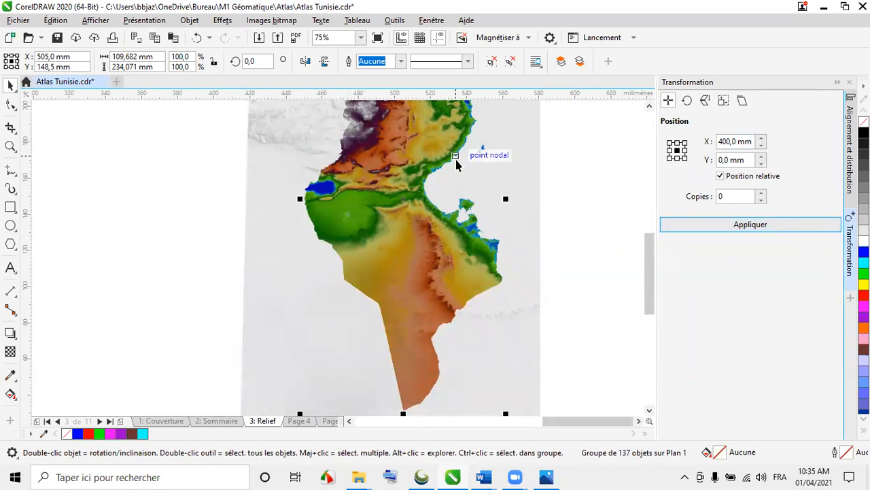
scroll(415, 224, "down", 2)
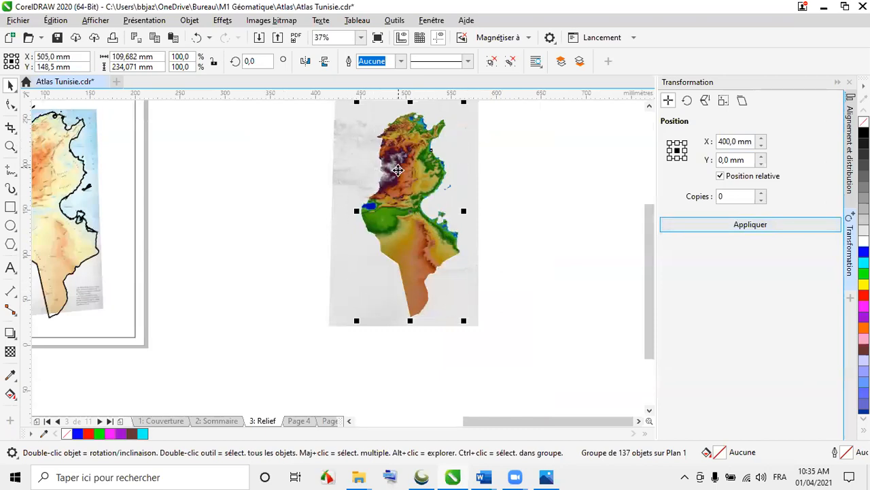
scroll(518, 241, "down", 1)
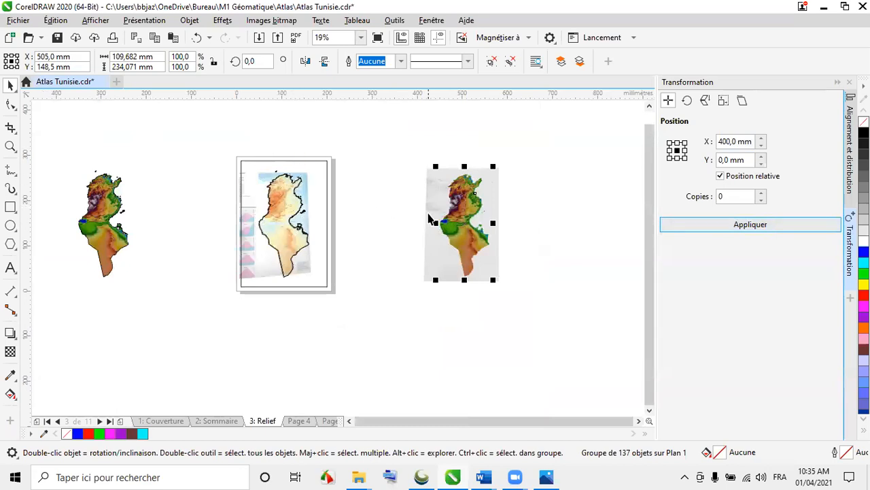
scroll(417, 249, "up", 1)
scroll(500, 293, "down", 1)
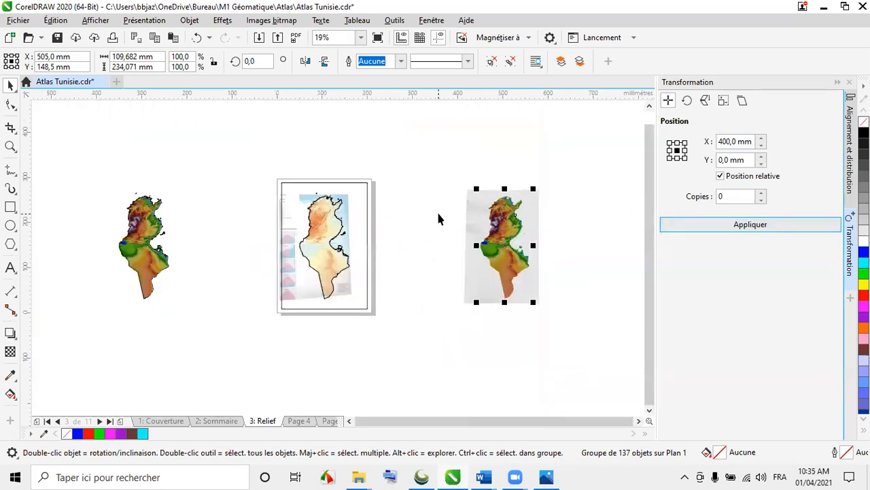
scroll(439, 219, "up", 1)
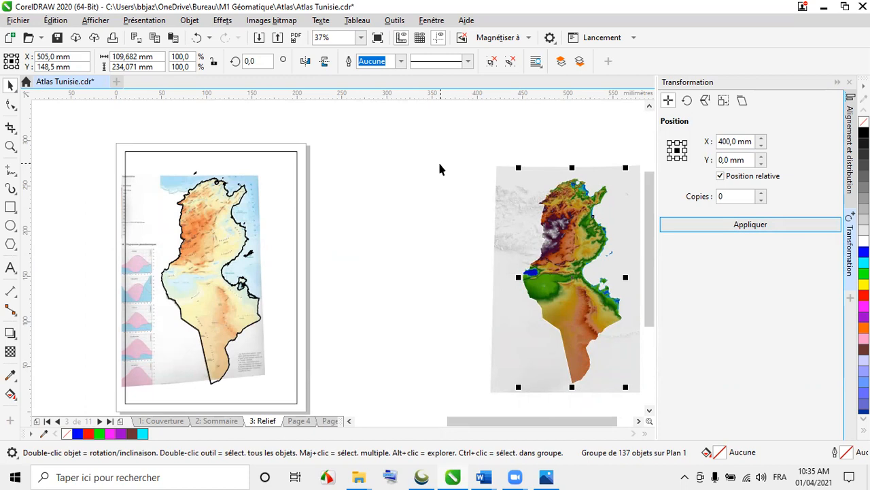
- Examine the region and place names on the atlas relief map and the clipped relief image beside the page
left_click(429, 236)
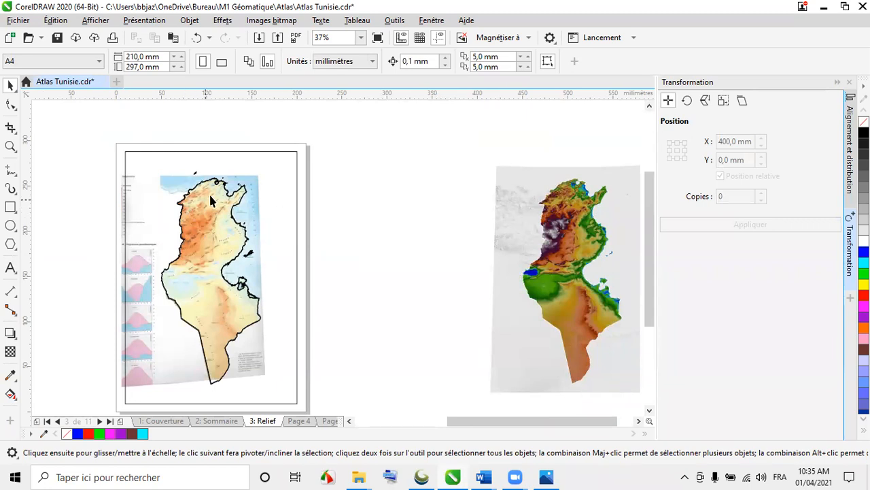
scroll(190, 194, "up", 3)
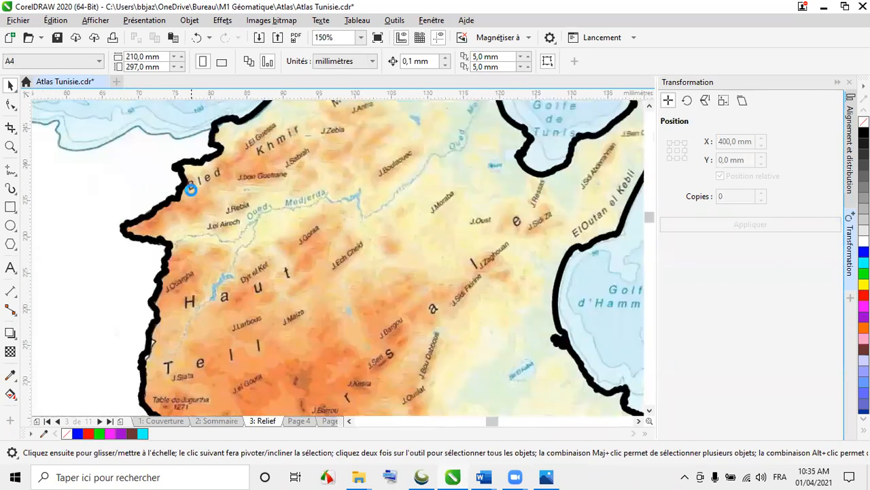
scroll(190, 190, "up", 2)
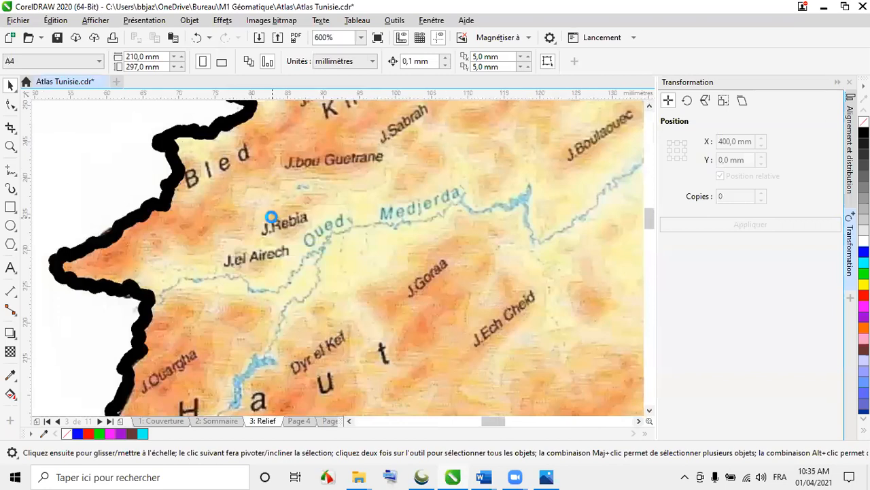
scroll(271, 216, "down", 1)
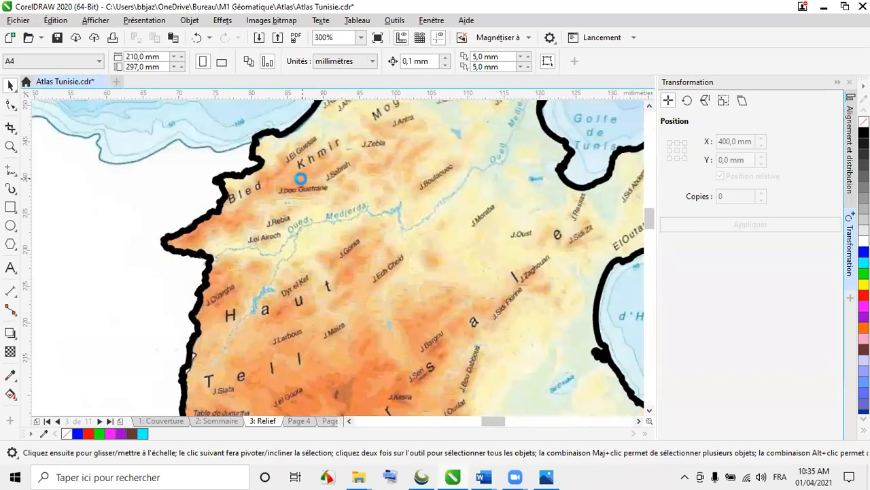
scroll(300, 179, "down", 1)
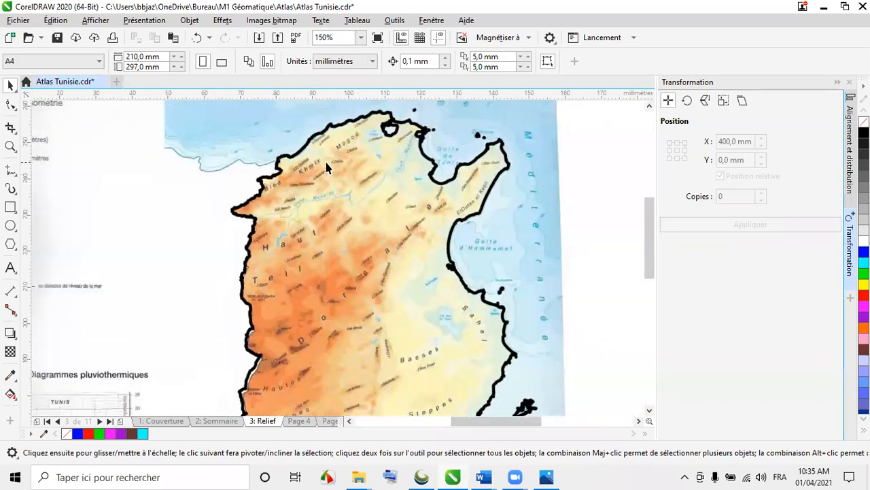
scroll(336, 158, "down", 1)
scroll(345, 158, "down", 1)
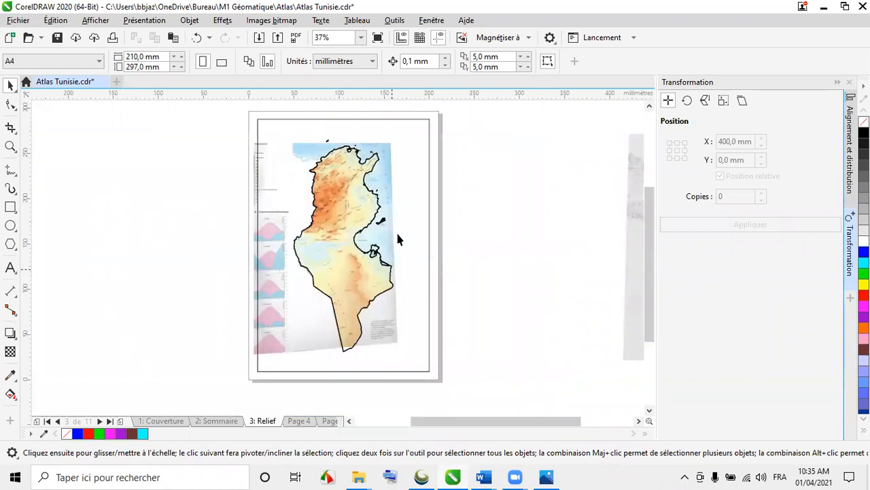
scroll(288, 237, "down", 1)
scroll(488, 212, "up", 3)
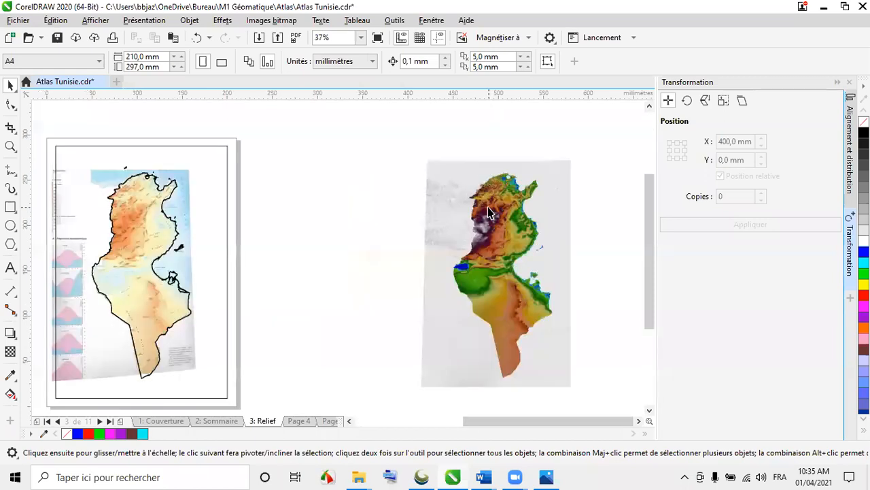
scroll(489, 212, "down", 2)
scroll(306, 294, "down", 1)
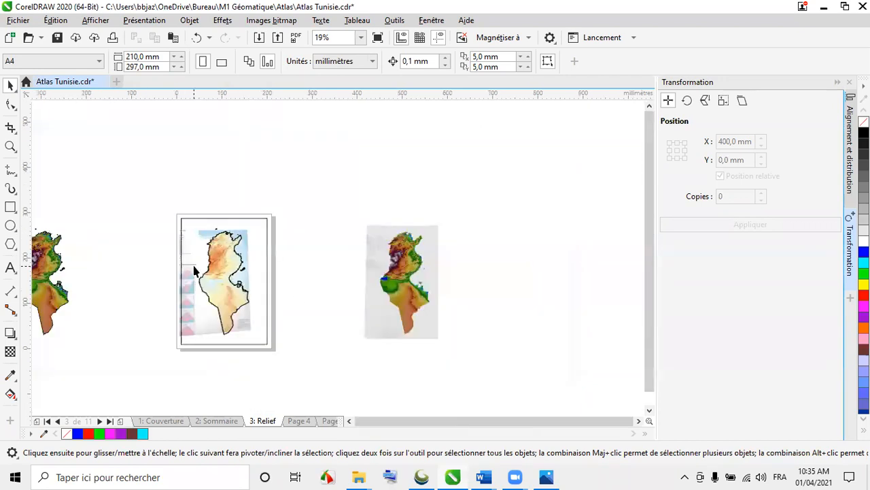
scroll(252, 251, "up", 4)
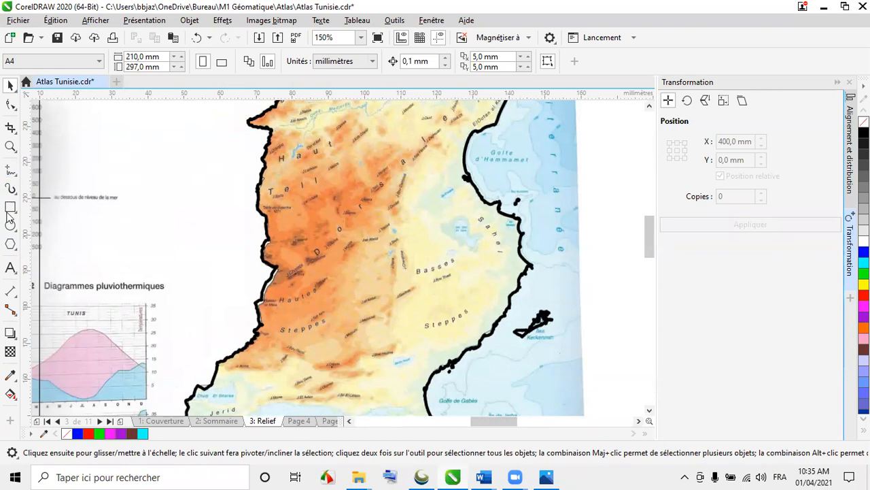
- Start an artistic text list in the blank area beside the Relief page with the region name Khmir
left_click(11, 270)
scroll(379, 249, "down", 2)
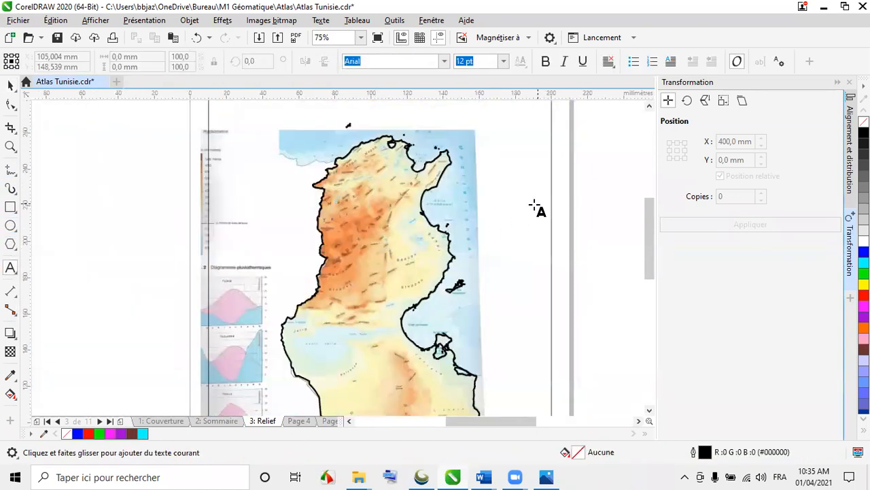
left_click(578, 204)
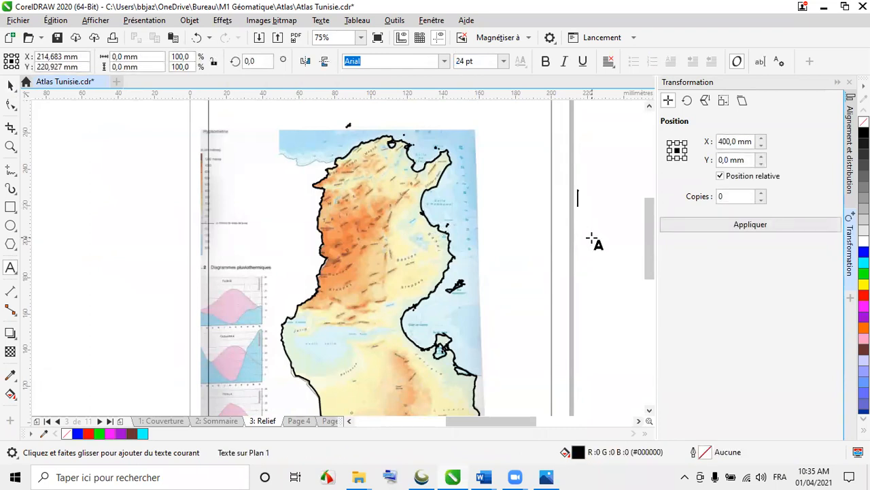
type("Khmi")
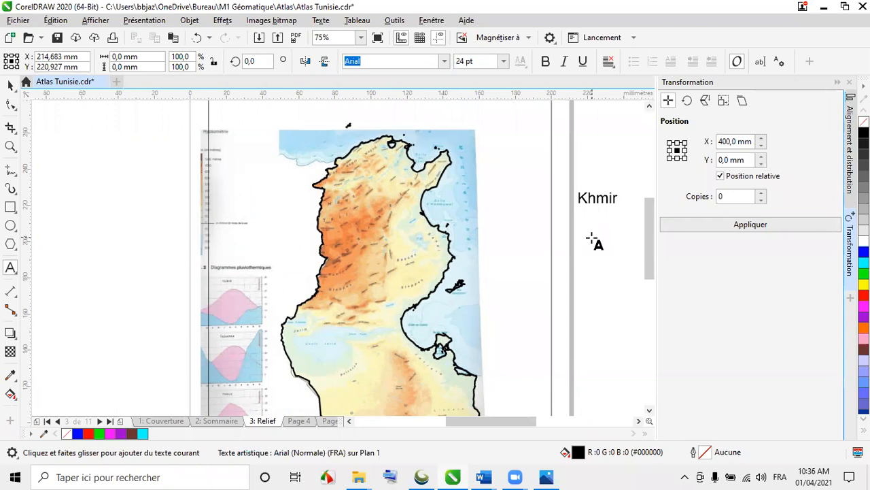
type("r")
key("Return")
- Add the region names Haut Tell and Mogods on separate lines below Khmir in the text list
type("H")
type("UAT")
key("BackSpace")
key("BackSpace")
key("BackSpace")
type("aut Tell ")
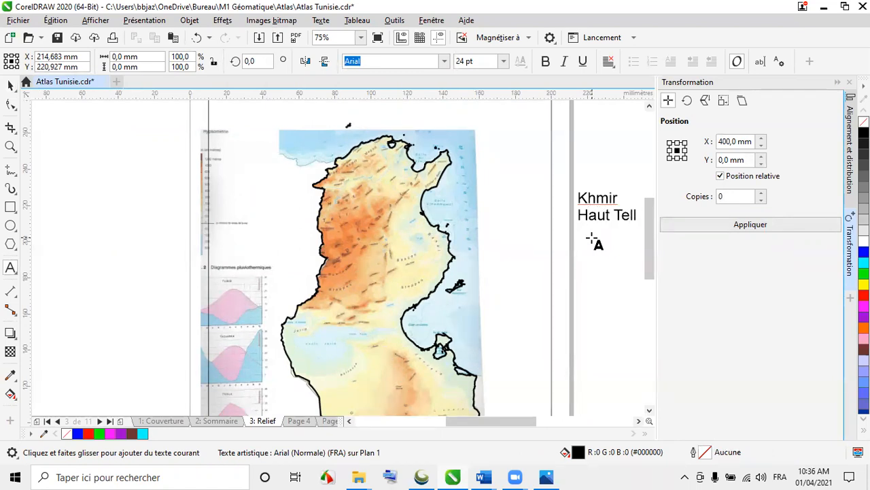
type("Mogods")
key("Return")
- Add the lines Dorsale and Basses steppes to the list of region names, with Basses in the plural
type("Dorsale Basse ")
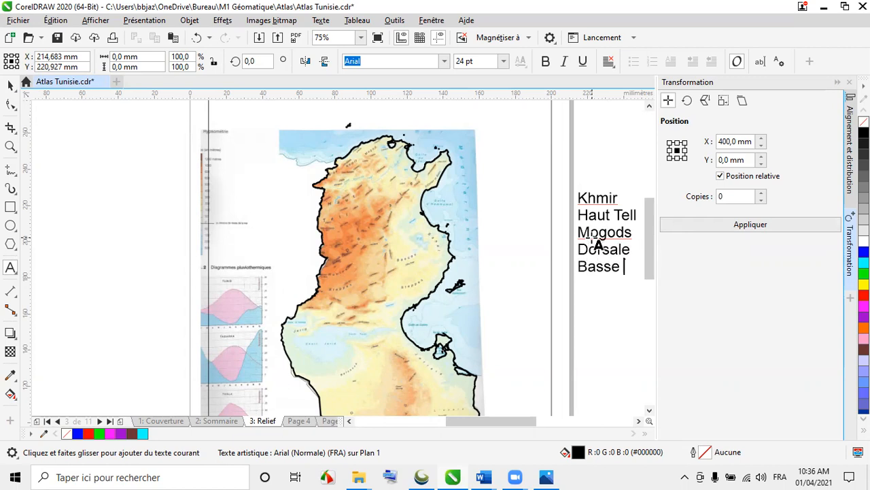
type("steppes")
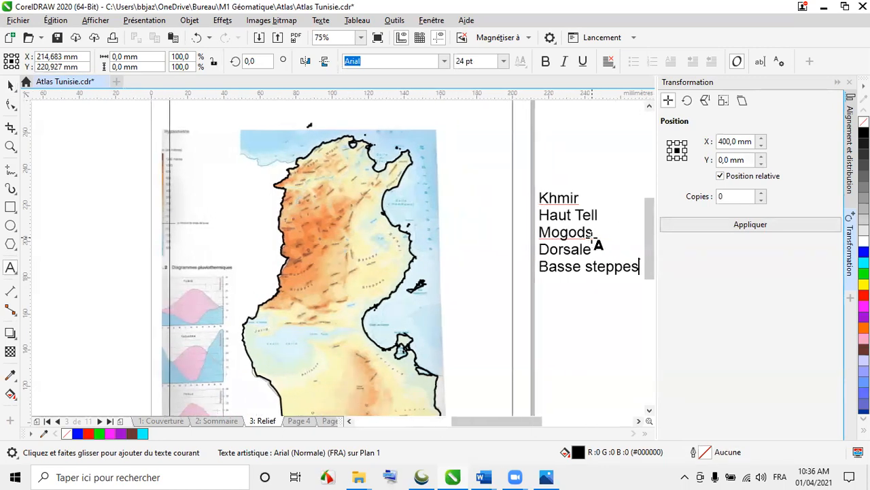
left_click(579, 267)
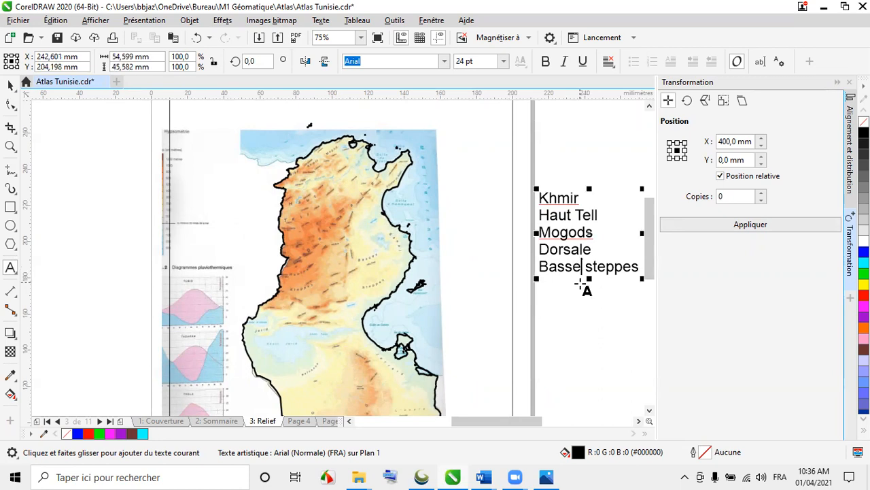
type("s")
left_click(640, 267)
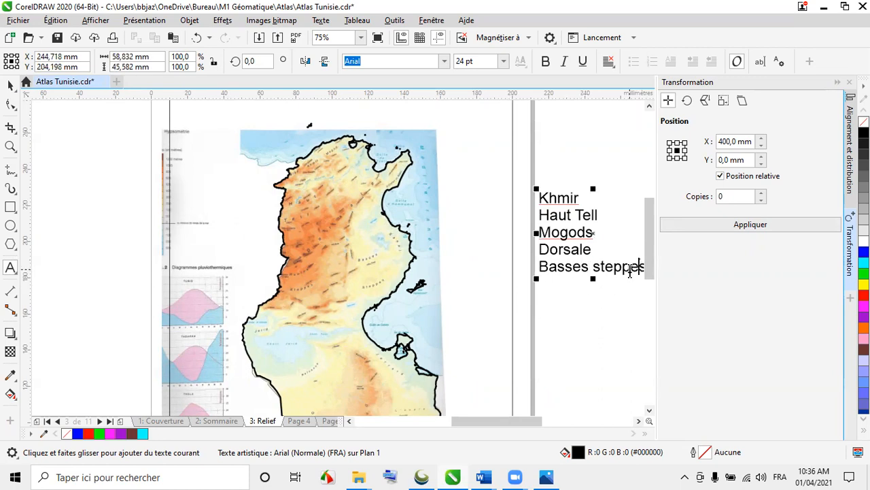
- Extend the list below Basses steppes with the lines Hautes steppes, Chott Jerid and Nefzaoua
key("Return")
type("Ha")
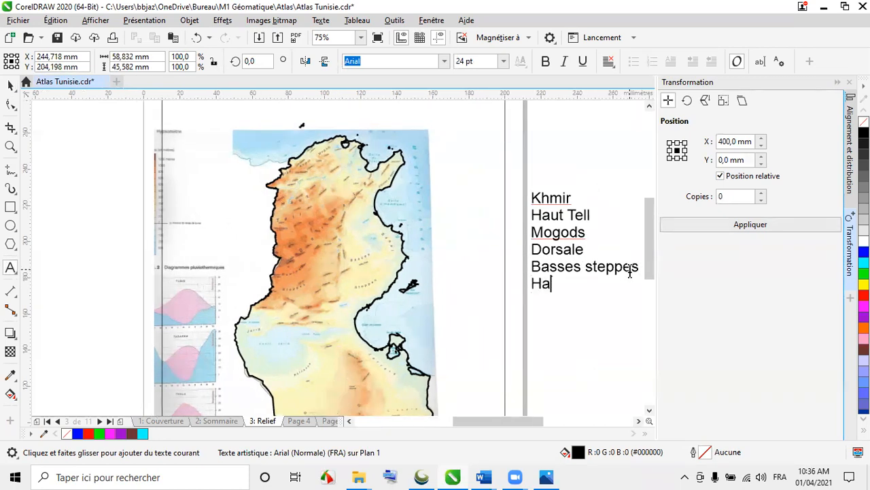
type("utes steppes")
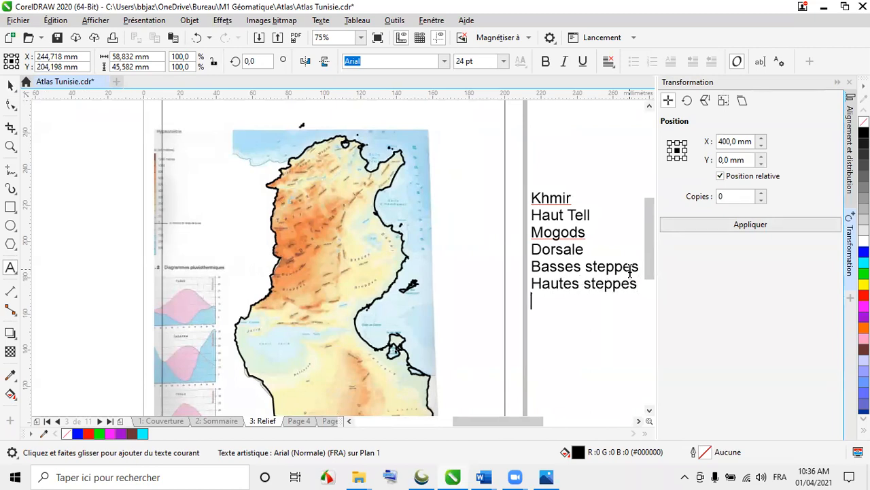
key("Return")
type("Chott Jerid")
key("Return")
type("Ned")
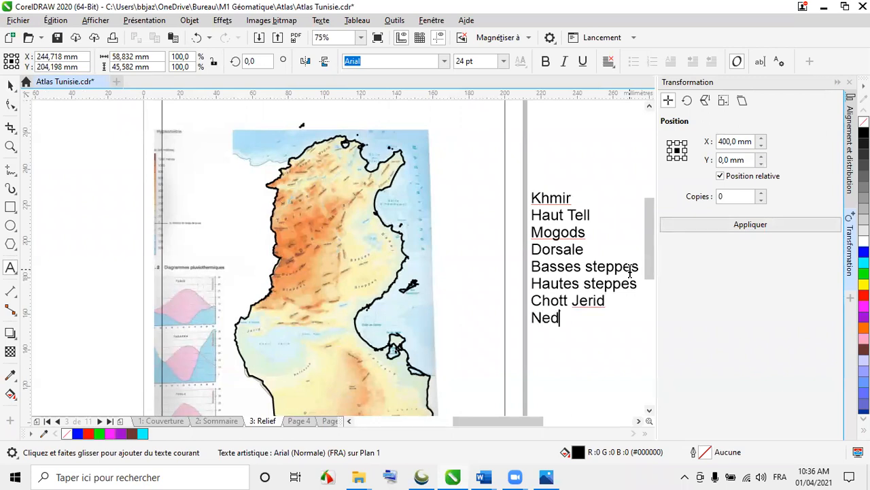
key("BackSpace")
type("fzaoua")
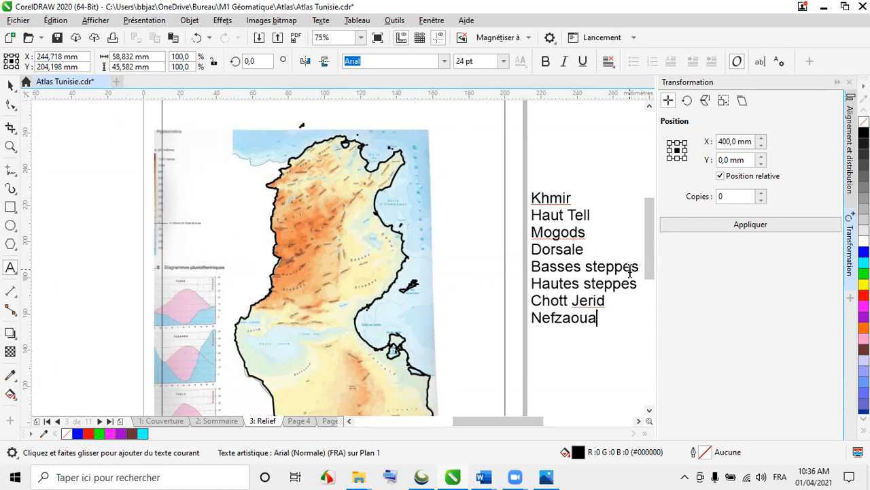
- Add the region names Jeffara, Dhaher and Sahel on separate lines below Nefzaoua
key("Return")
type("Jeffara")
key("Return")
type("Dhaher ")
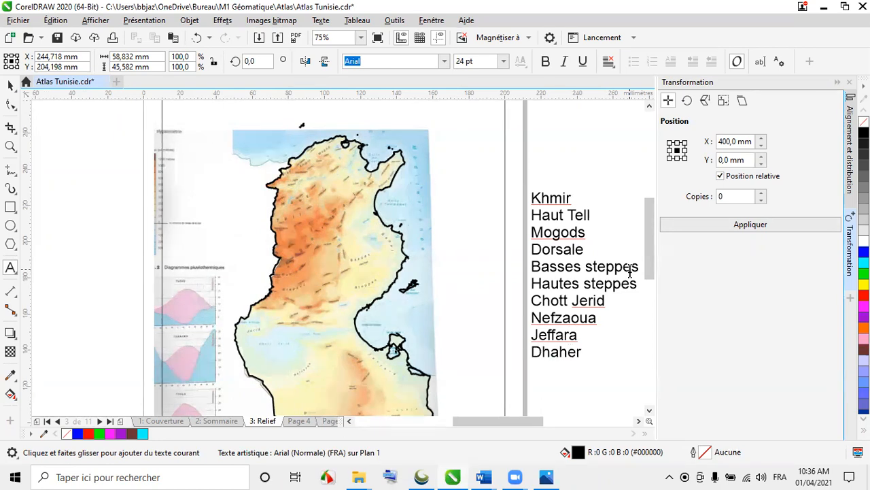
type("Sahel")
key("Escape")
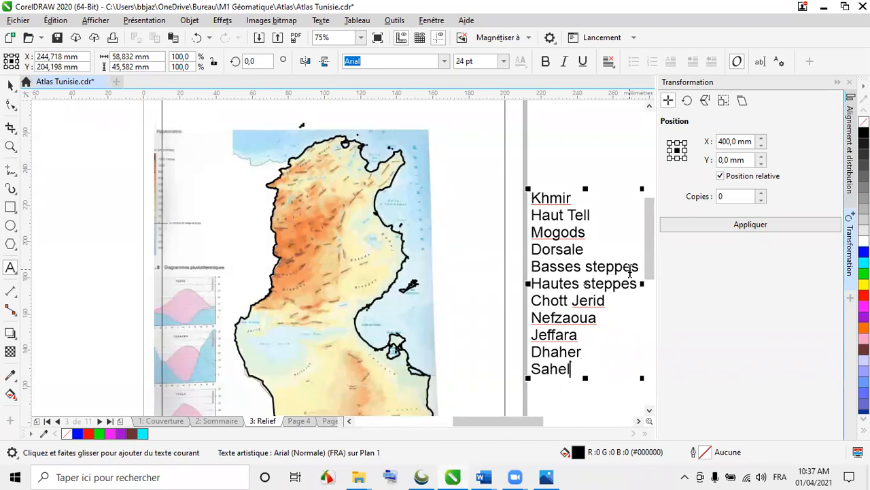
- Add the mountain name j. Chaambi and the gulf name Golfe de Tunis below Sahel
key("Return")
type("J")
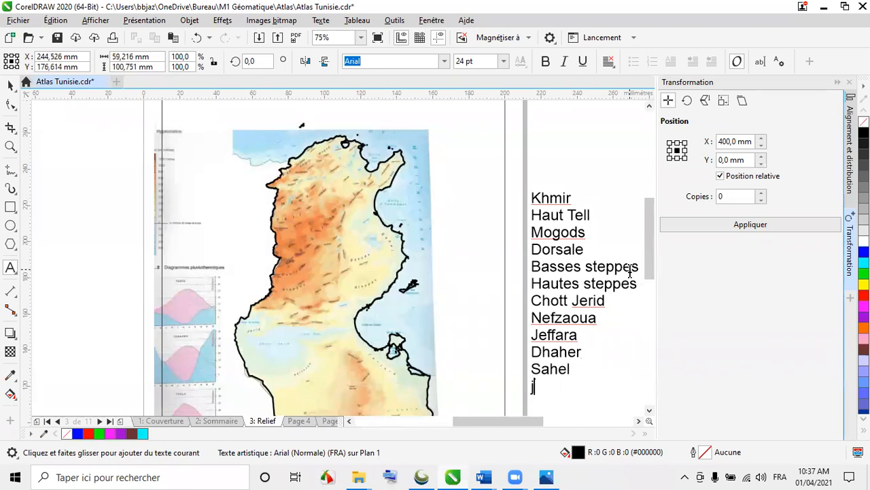
type(". Chaambi")
key("Return")
type("Golfe de ")
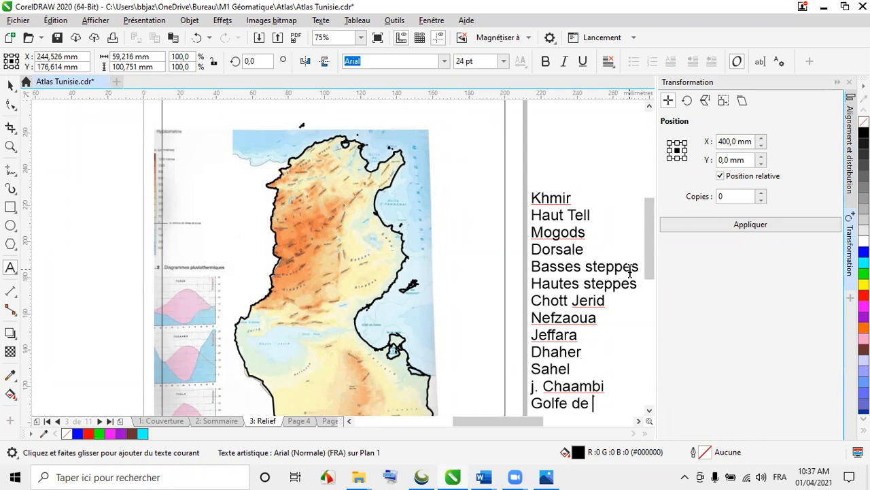
type("Tunis")
- Add the gulf names Golfe de Hammamet and Golfe de Gabes on separate lines below Golfe de Tunis
key("Return")
type("Golfe")
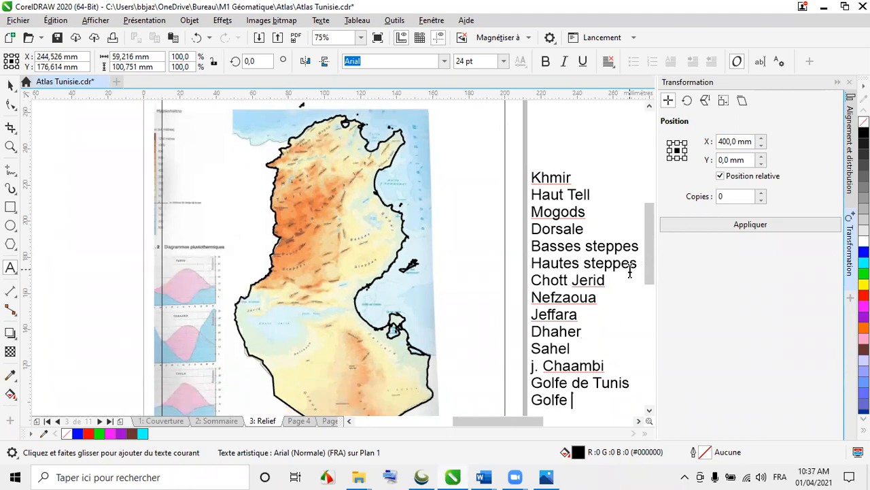
type(" de Hammamet")
key("Return")
type("Golfe de ")
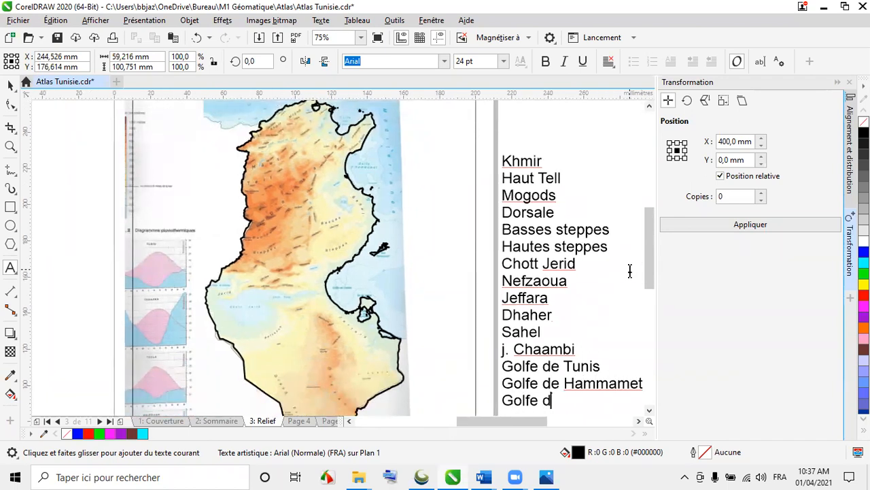
type("Gabes")
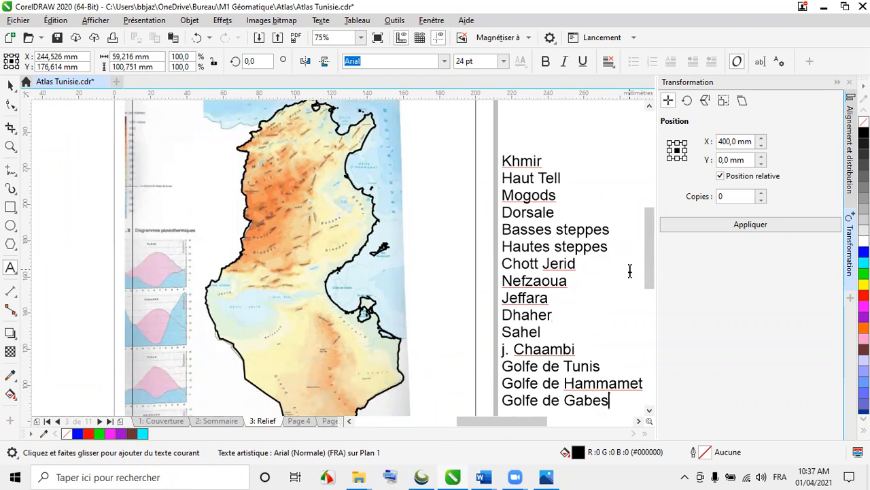
- Add the sea name below Golfe de Gabes and correct its spelling to the suggested Méditerranée
key("Return")
type("<mefd")
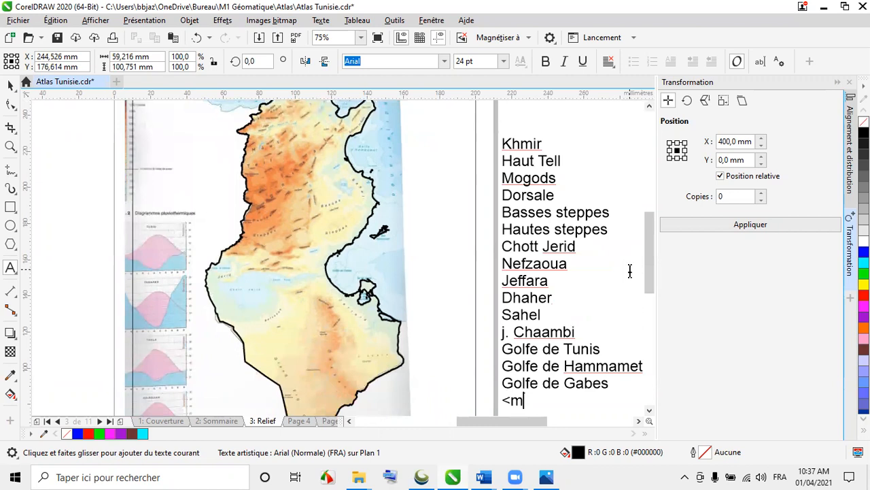
key("BackSpace")
key("BackSpace")
key("BackSpace")
key("BackSpace")
key("BackSpace")
type("Medit")
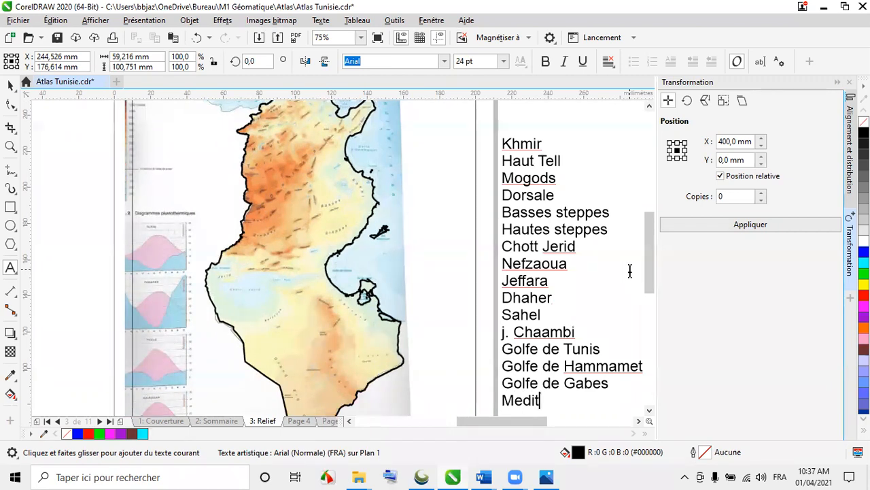
type("eranée")
key("Return")
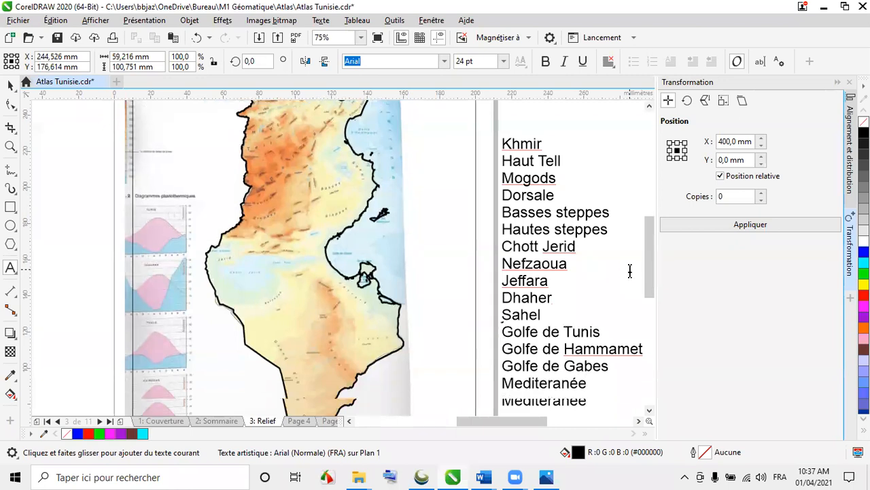
left_click(551, 384)
right_click(551, 384)
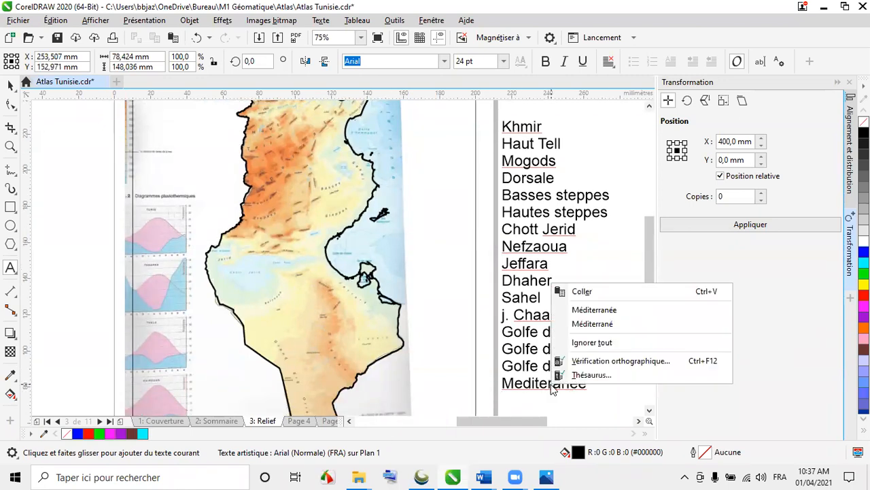
left_click(586, 309)
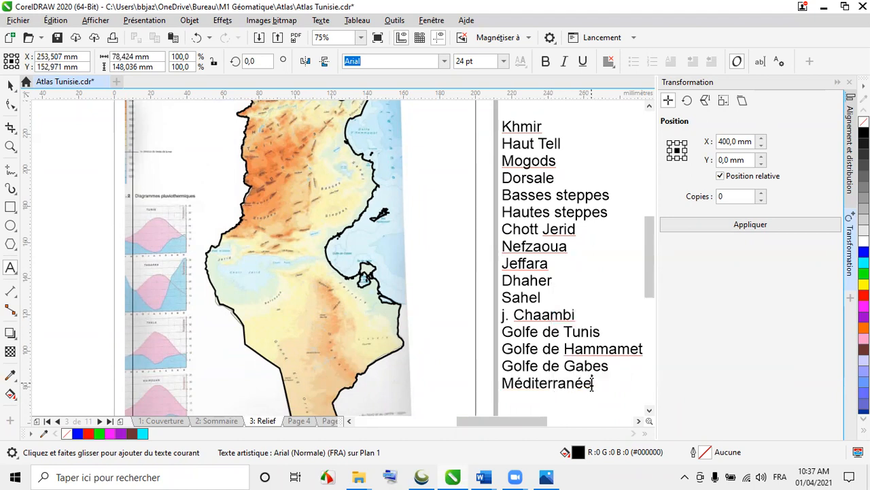
- Finish the list with the neighbouring countries Algérie and Libye on separate lines below Méditerranée
key("Return")
type("Algérie")
key("Return")
type("Libye")
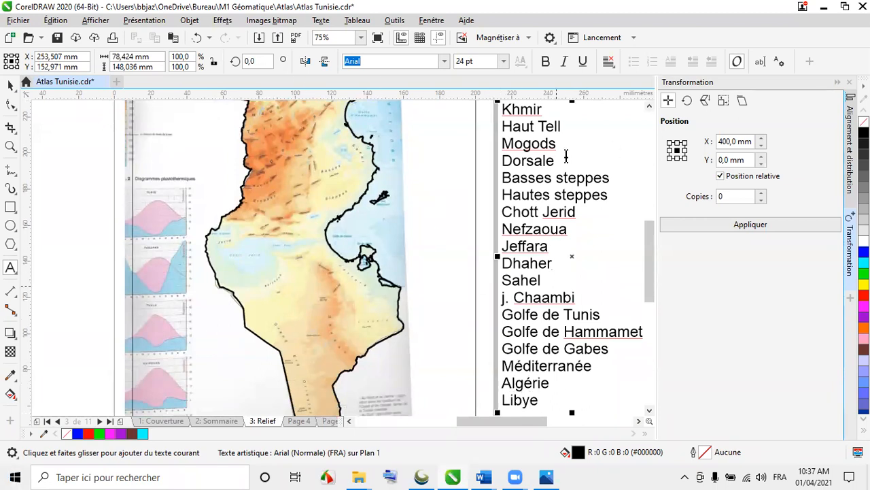
scroll(515, 317, "down", 1)
scroll(532, 288, "up", 1)
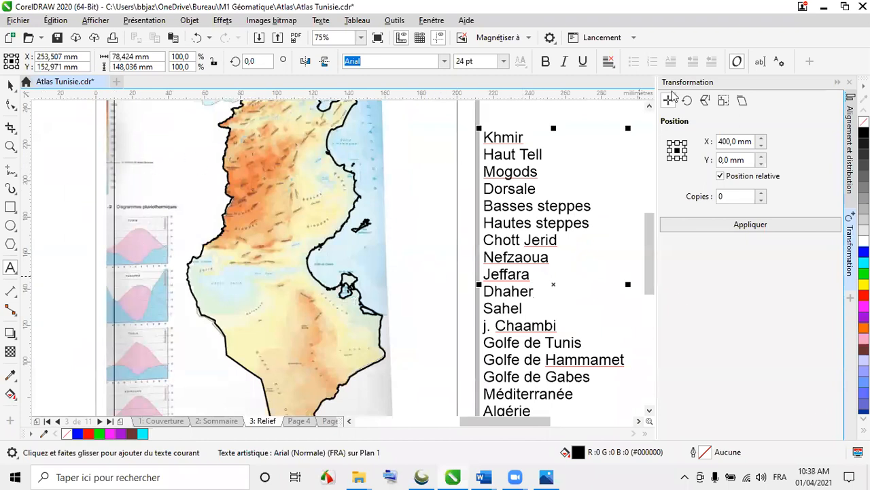
left_click(11, 84)
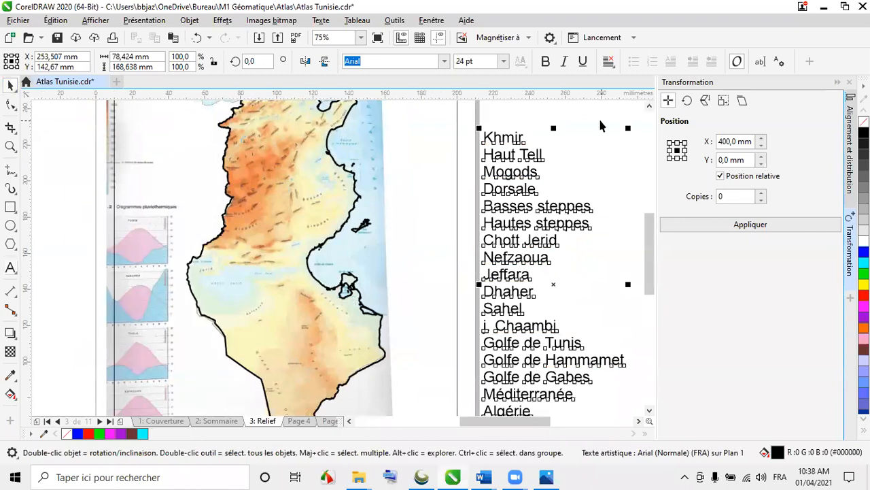
left_click(575, 162)
left_click(522, 143)
left_click(575, 130)
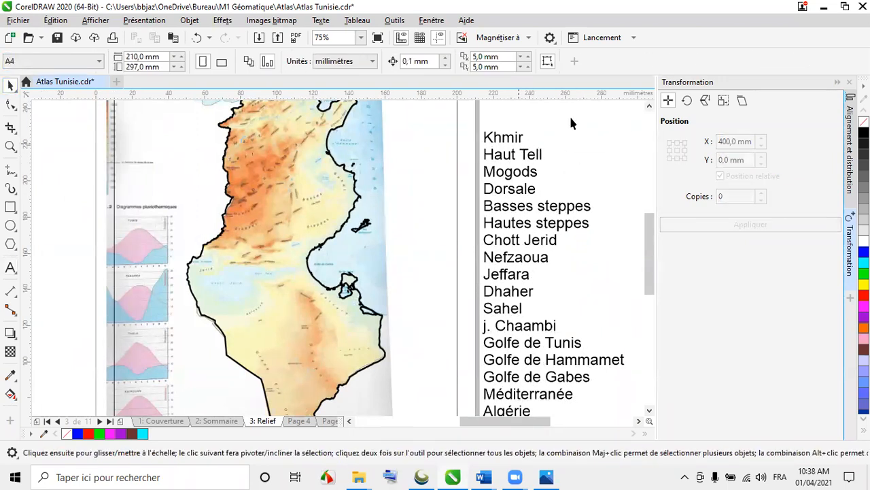
left_click(520, 142)
left_click(570, 122)
left_click(519, 142)
left_click(569, 120)
left_click(522, 142)
left_click(545, 111)
left_click(509, 147)
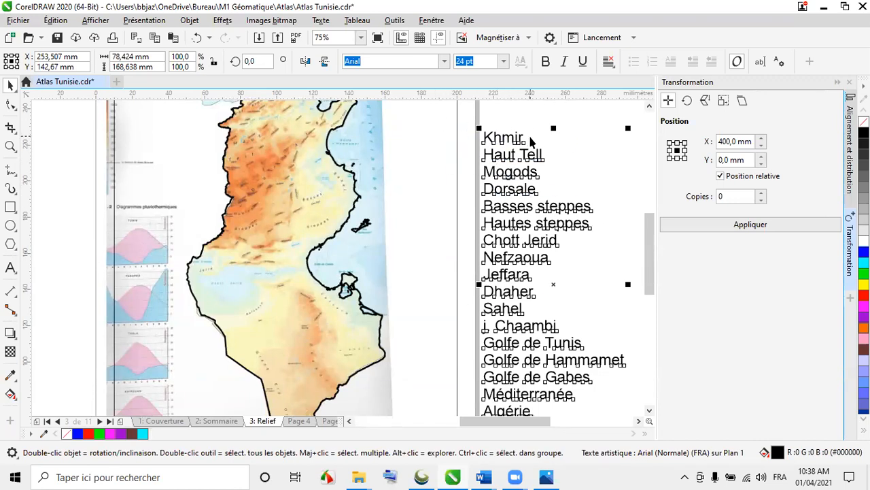
left_click(523, 119)
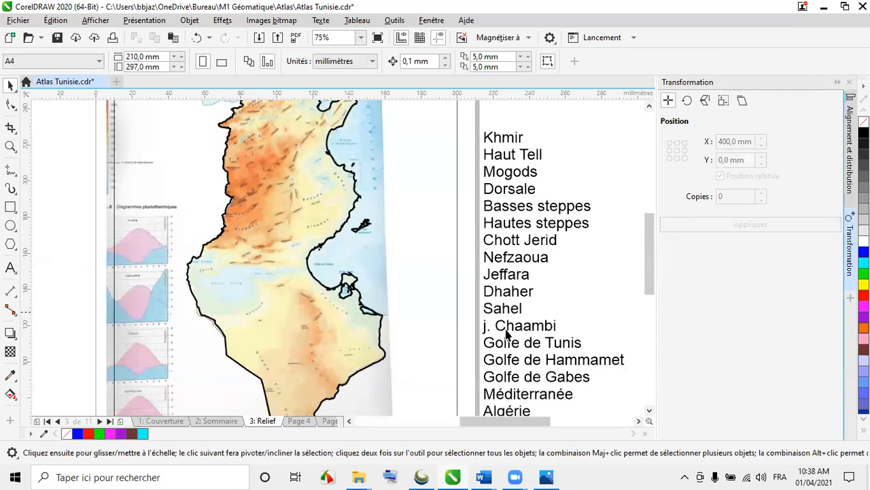
- Set the font of the whole place-name list to Sakkal Majalla (Normale)
left_click(491, 140)
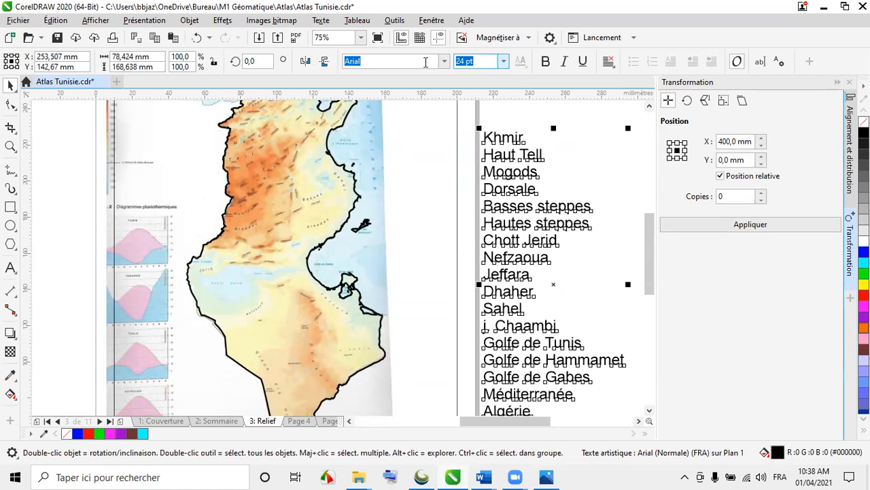
left_click(444, 62)
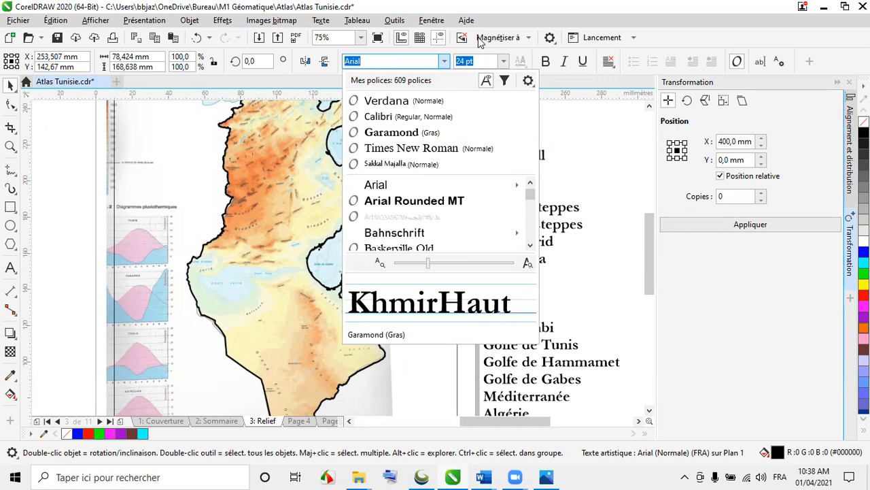
type("sakka")
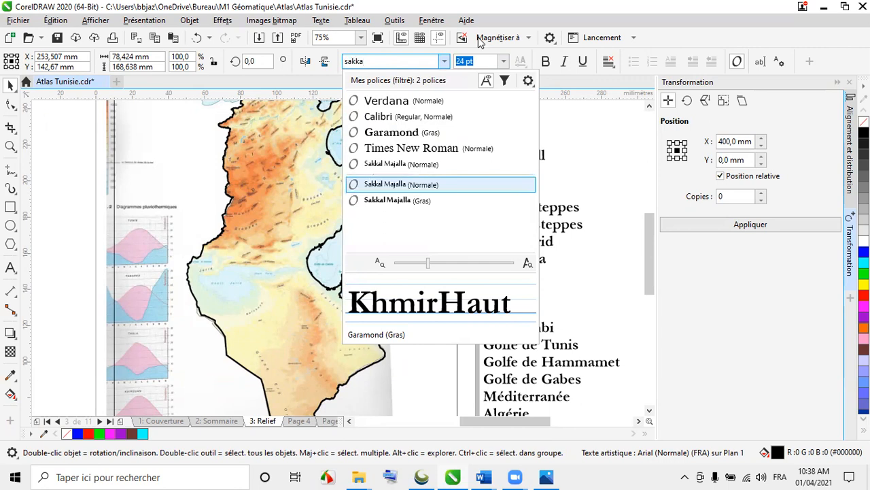
left_click(384, 183)
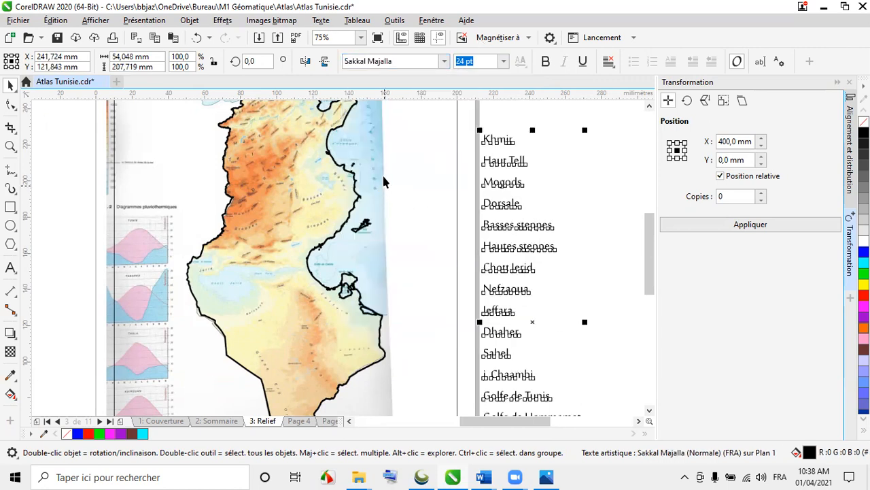
- Reduce the font size of the place-name list to 16 pt
left_click(503, 61)
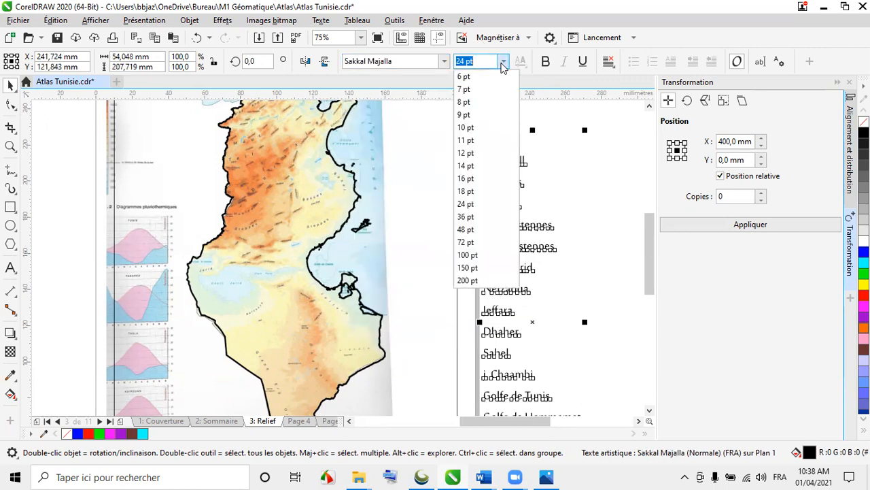
left_click(471, 167)
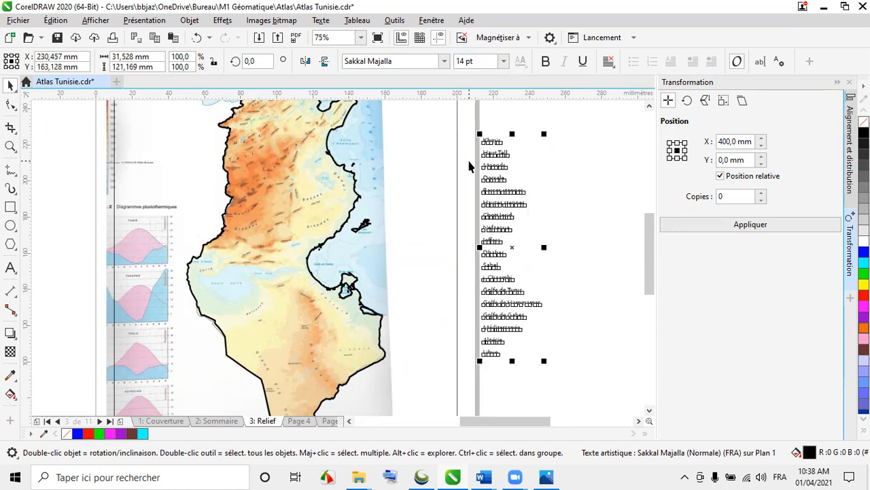
left_click(504, 61)
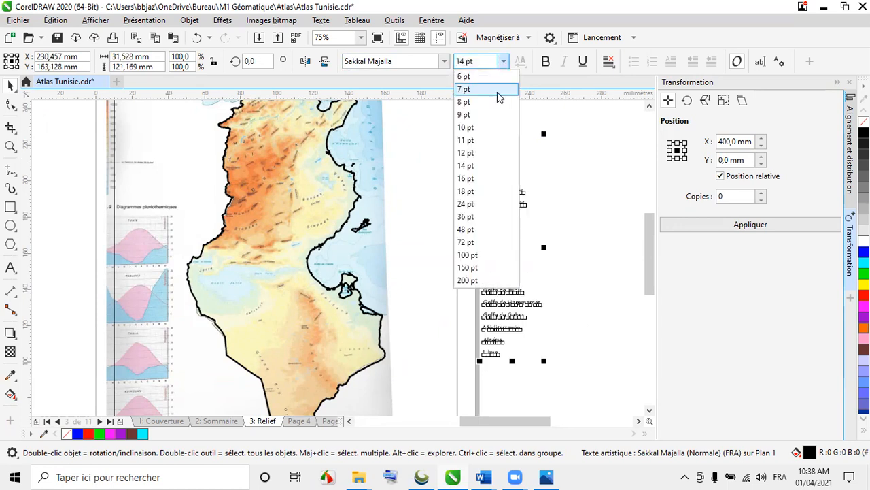
left_click(474, 178)
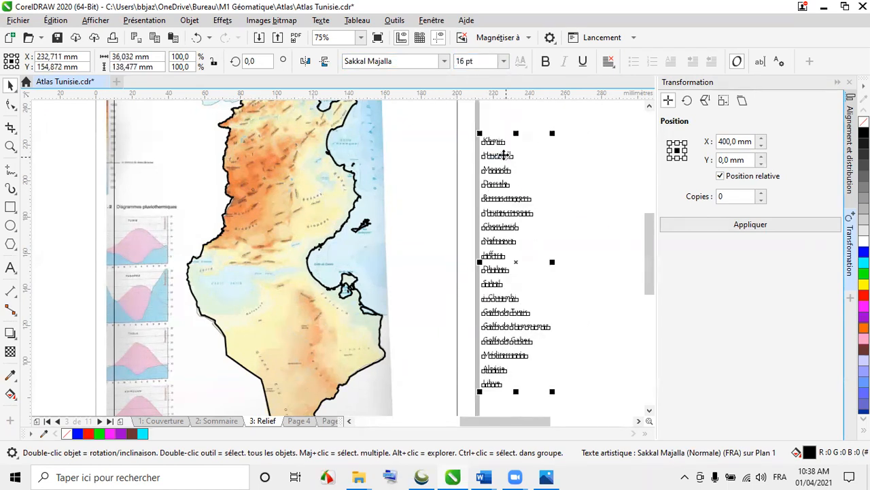
left_click(573, 142)
scroll(458, 151, "up", 2)
scroll(470, 179, "down", 1)
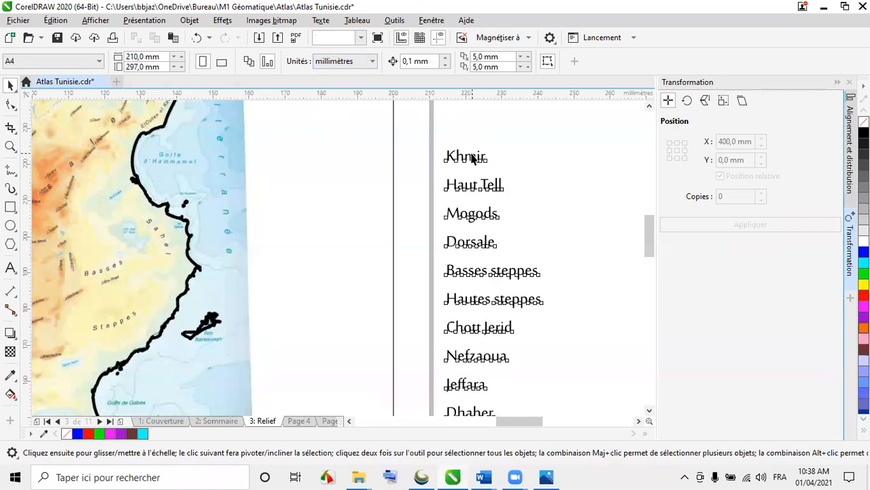
- Change the case of the whole place-name list to MAJUSCULES
left_click(477, 158)
left_click(321, 21)
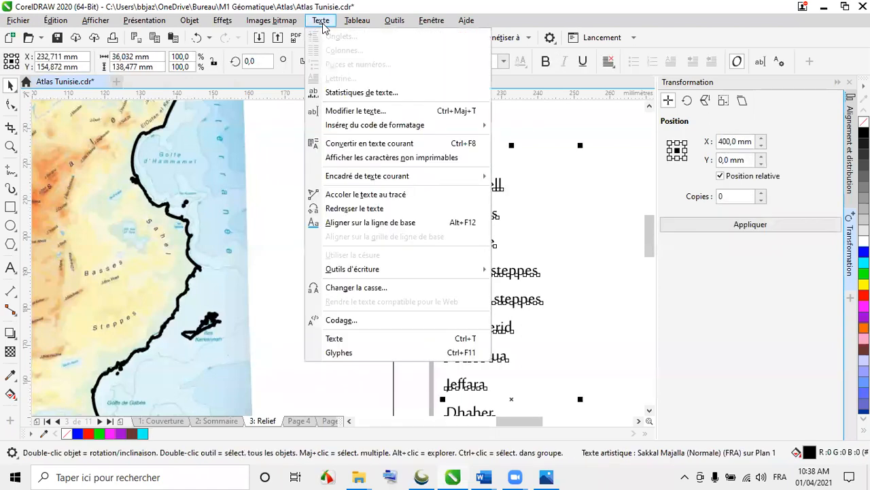
left_click(390, 291)
left_click_drag(402, 180, 301, 171)
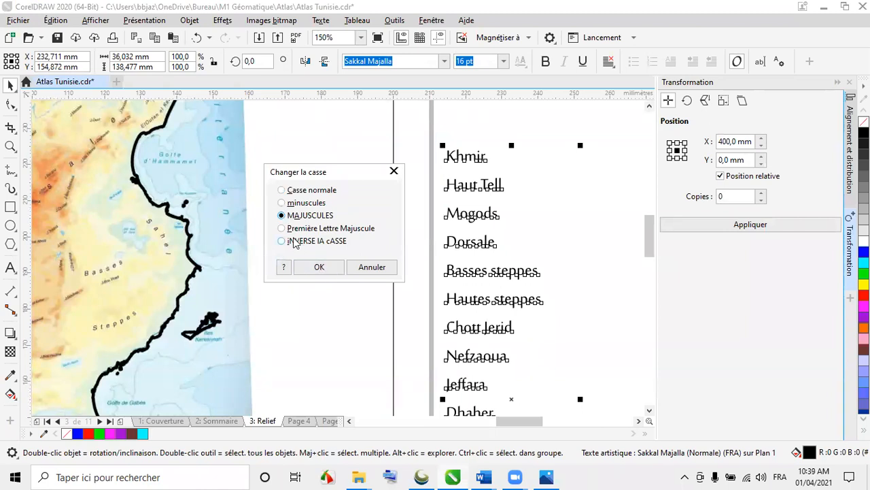
left_click(287, 215)
left_click(296, 242)
left_click(283, 204)
left_click(287, 217)
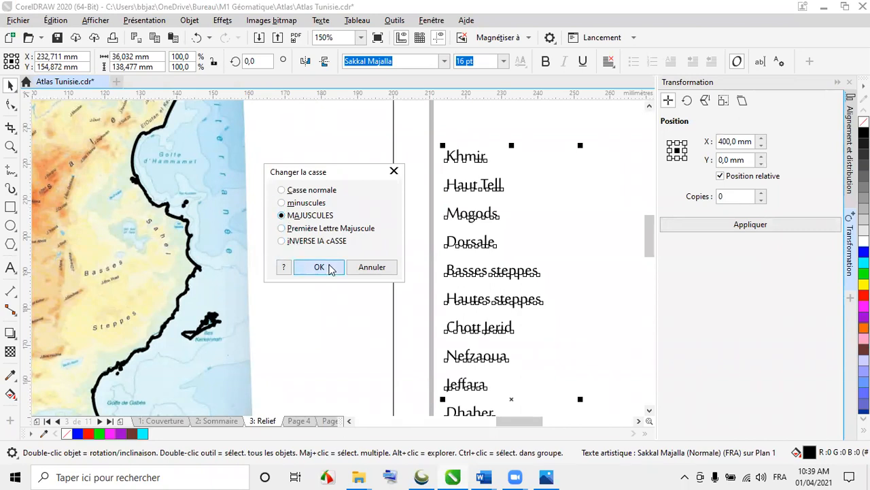
left_click(333, 268)
- Break the place-name list apart into separate artistic text objects, one per line
scroll(461, 209, "down", 1)
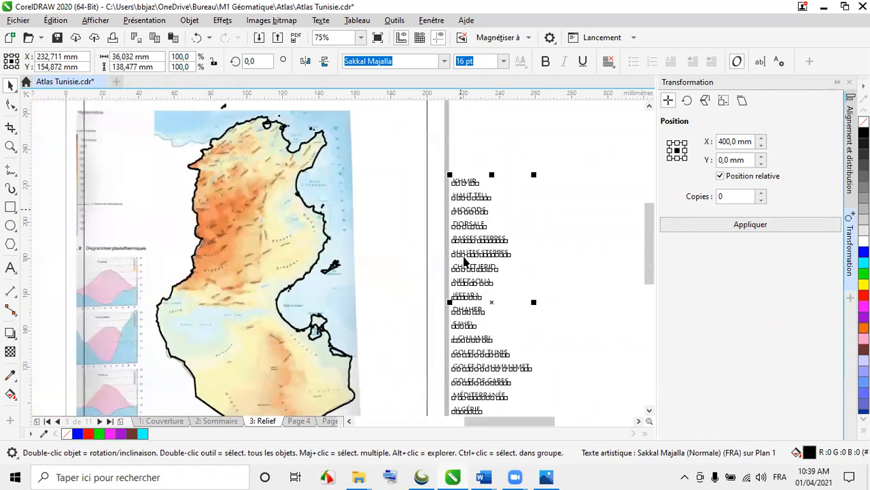
scroll(486, 410, "up", 2)
scroll(457, 236, "down", 1)
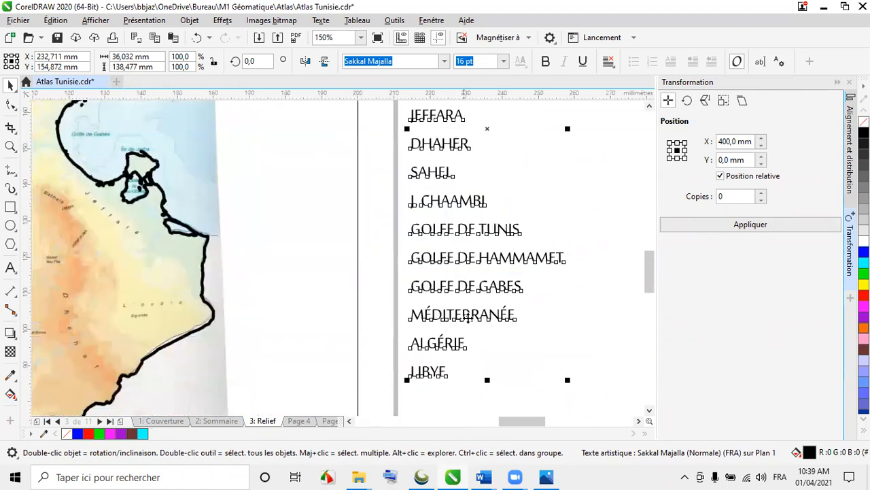
scroll(509, 374, "down", 1)
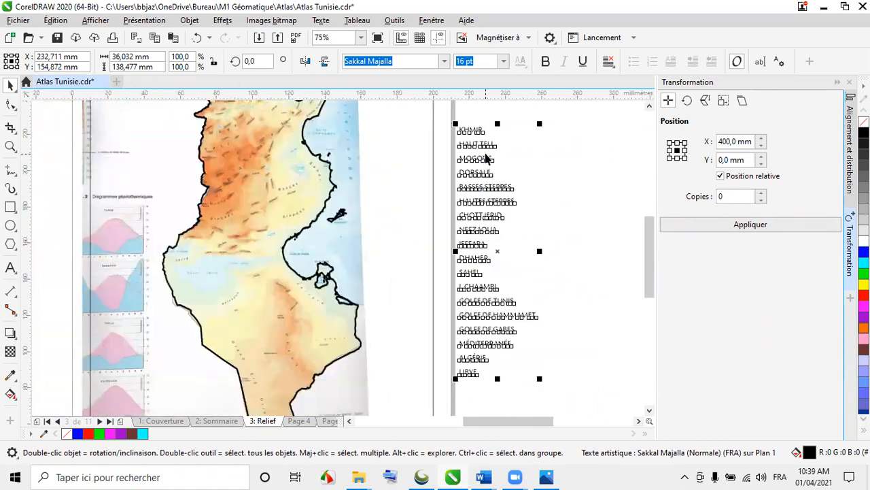
scroll(440, 285, "up", 1)
scroll(440, 285, "down", 1)
scroll(419, 195, "up", 1)
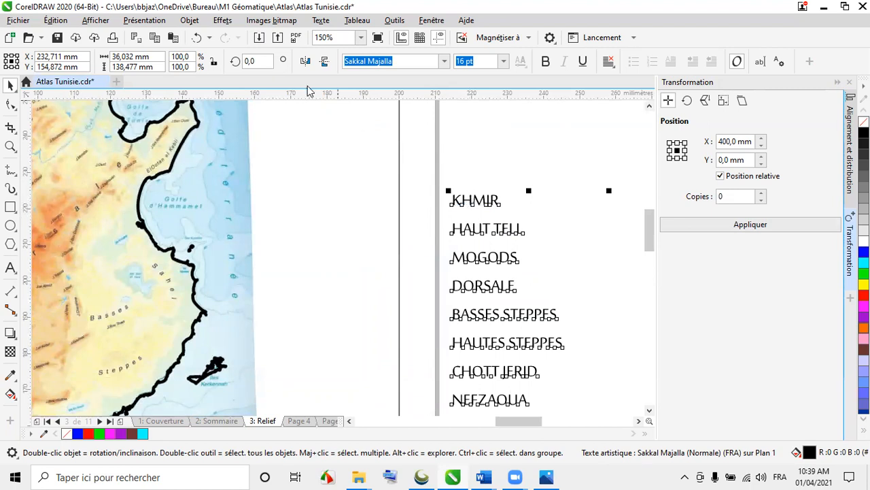
left_click(190, 21)
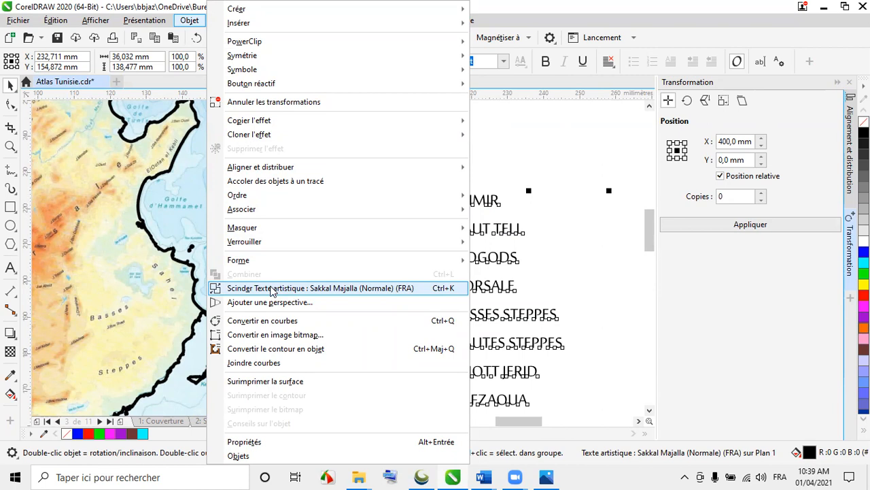
mouse_move(272, 41)
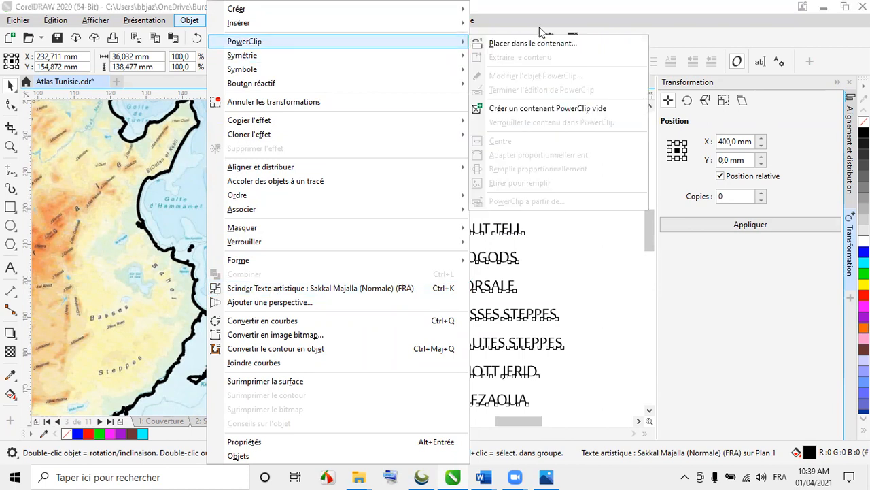
left_click(540, 32)
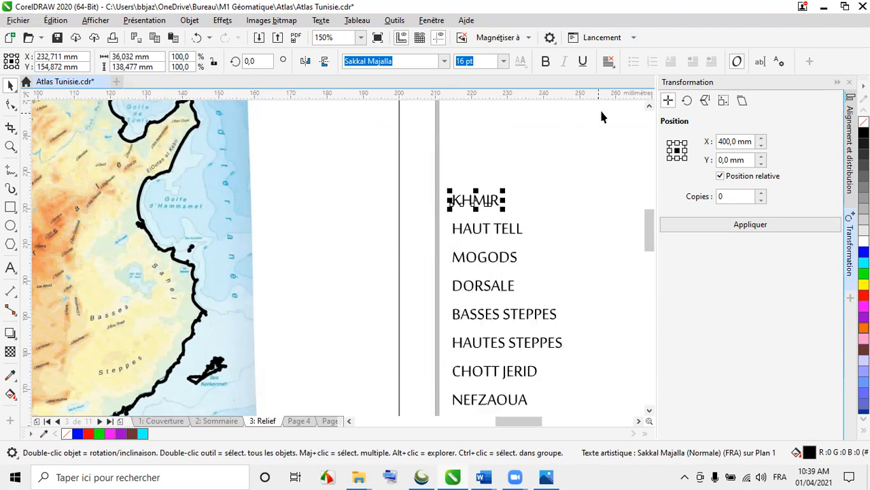
left_click(562, 148)
- Spread the KHMIR, HAUT TELL, MOGODS, DORSALE and BASSES STEPPES labels apart in the empty area beside the page
left_click(482, 199)
left_click_drag(483, 199, 490, 176)
left_click(483, 238)
left_click_drag(483, 238, 546, 192)
left_click_drag(518, 257, 573, 223)
left_click_drag(503, 286, 549, 246)
left_click_drag(510, 324, 515, 291)
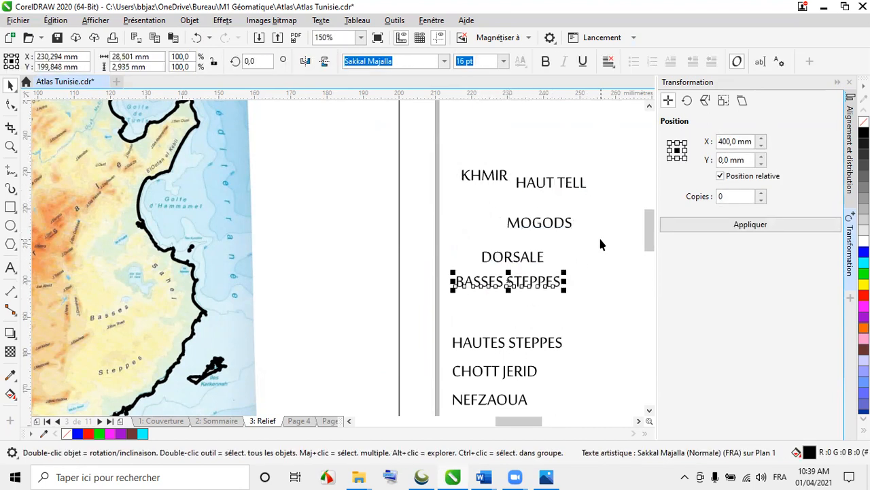
- Move the KHMIR label onto the relief map, just below the printed Khmir name in the northwest
scroll(598, 235, "down", 2)
scroll(462, 243, "up", 2)
scroll(575, 243, "down", 2)
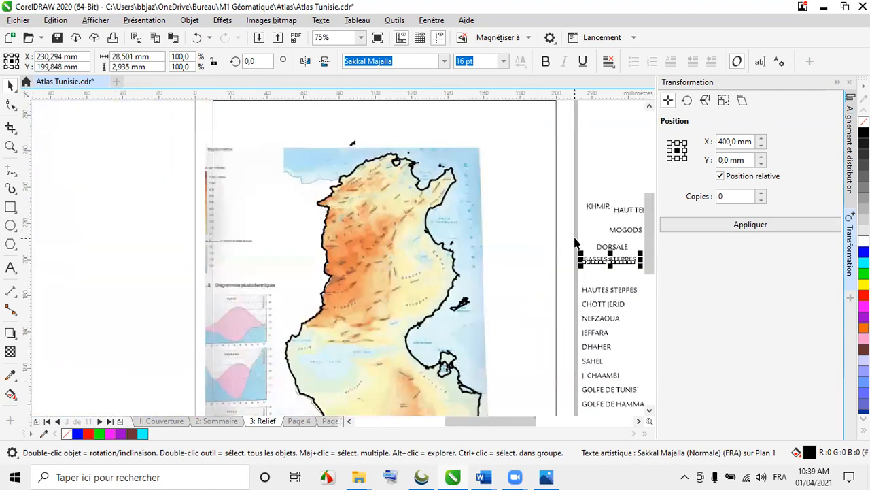
left_click_drag(600, 212, 340, 190)
scroll(340, 190, "up", 4)
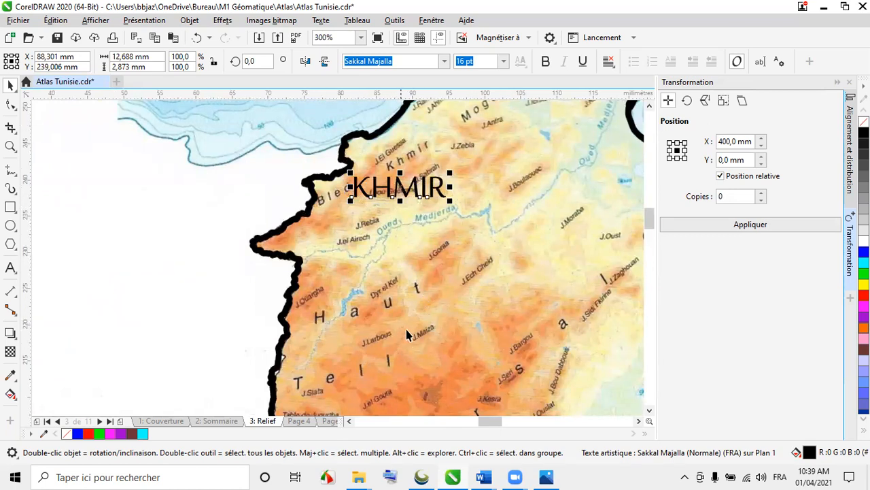
- Rotate the KHMIR label by about 30° to follow the slope of the printed name and shift it closer to that name
scroll(349, 293, "down", 2)
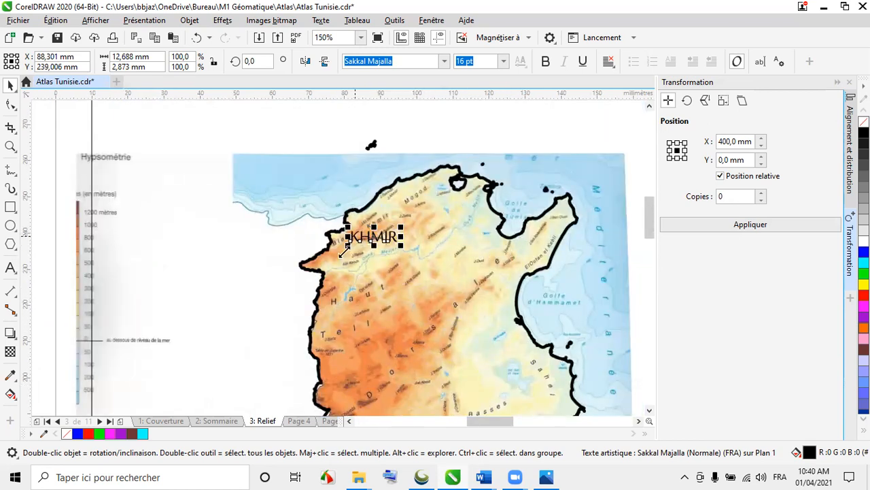
scroll(360, 230, "up", 1)
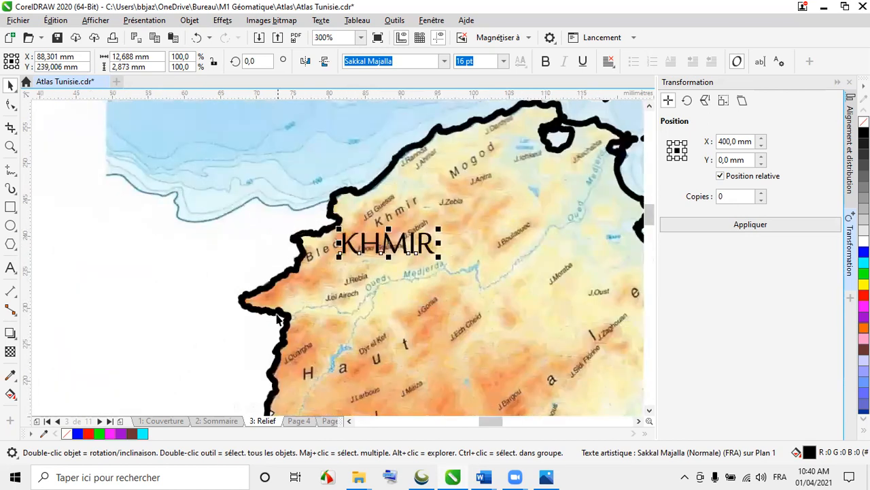
left_click(388, 242)
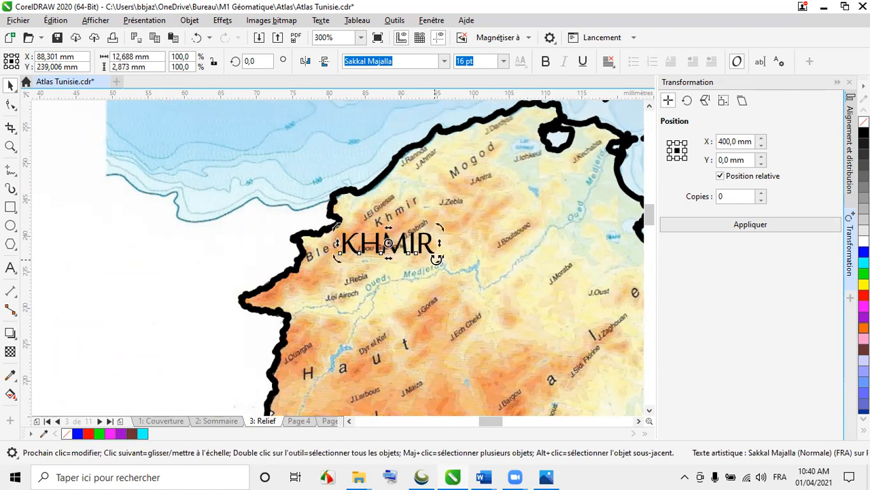
left_click(385, 261)
left_click(387, 251)
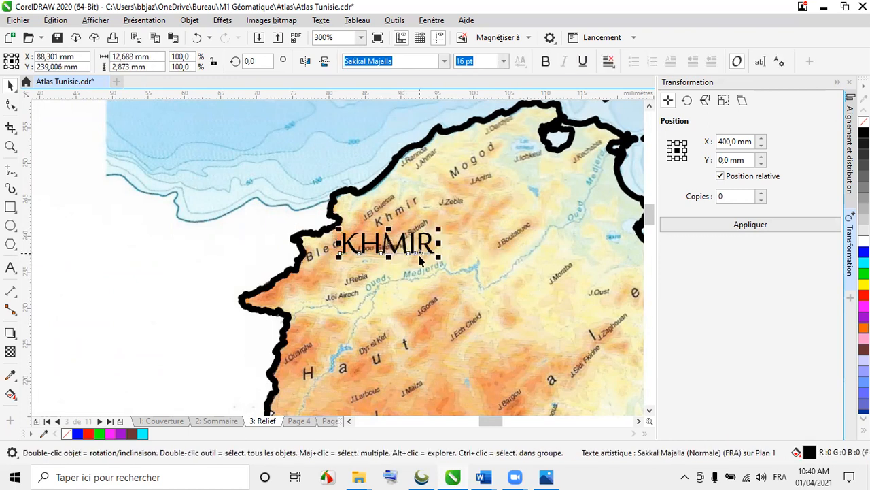
left_click(389, 243)
left_click_drag(442, 260, 445, 230)
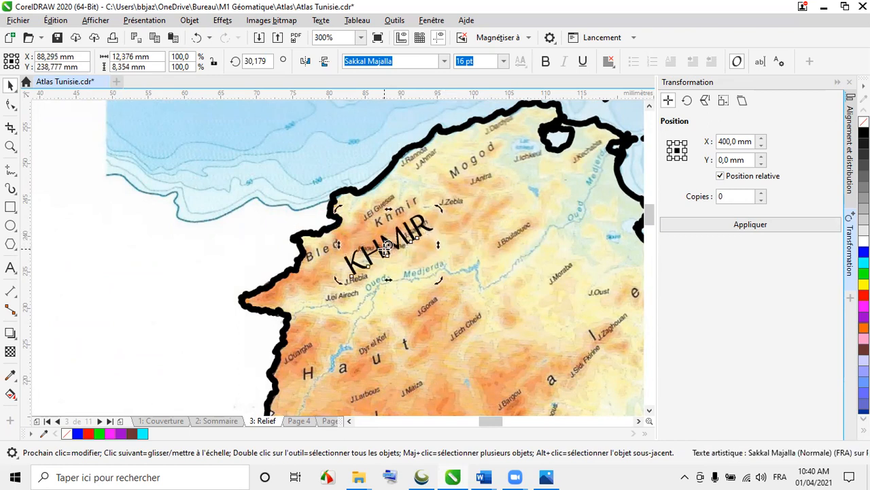
left_click_drag(385, 248, 373, 232)
- Move the HAUT TELL label onto the printed Haut Tell area of the map and split it over two lines
scroll(306, 199, "down", 2)
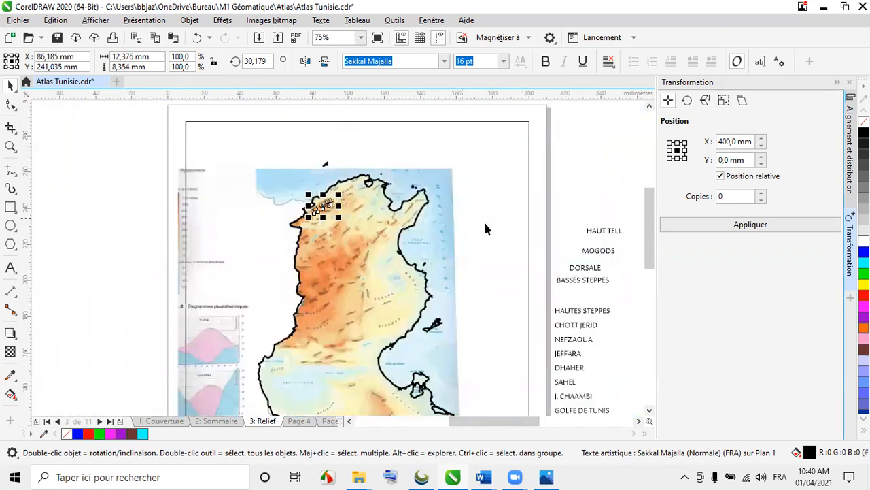
left_click_drag(607, 232, 323, 251)
scroll(323, 251, "up", 2)
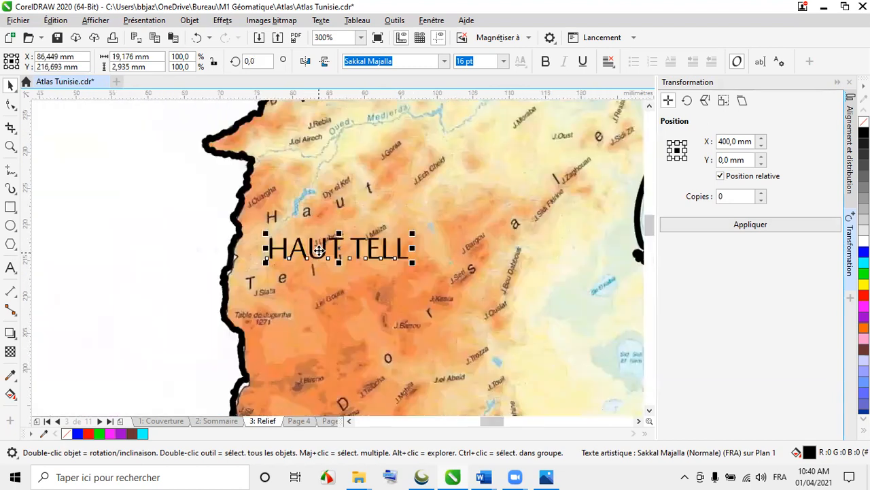
double_click(357, 253)
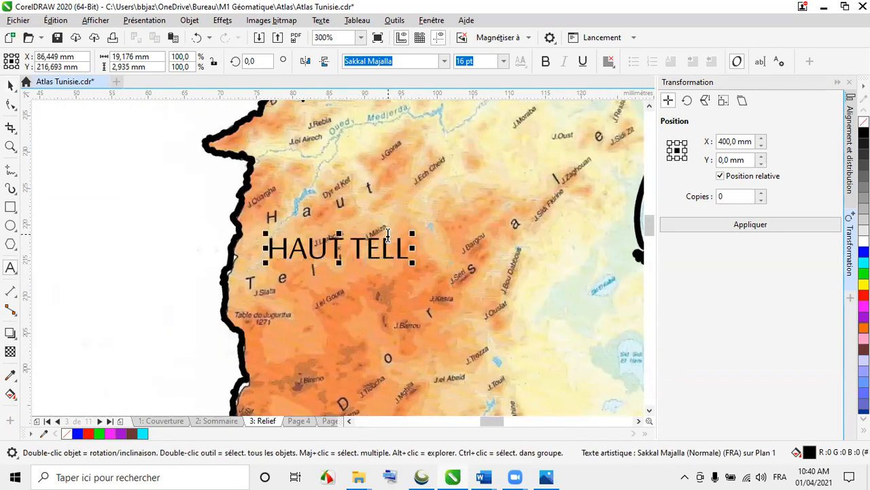
key("Return")
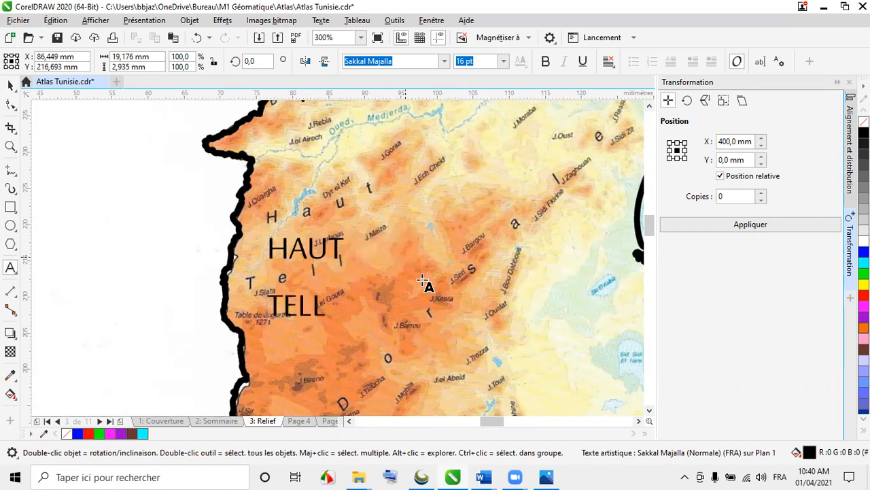
- Centre-align the two lines of the HAUT TELL label
left_click(8, 87)
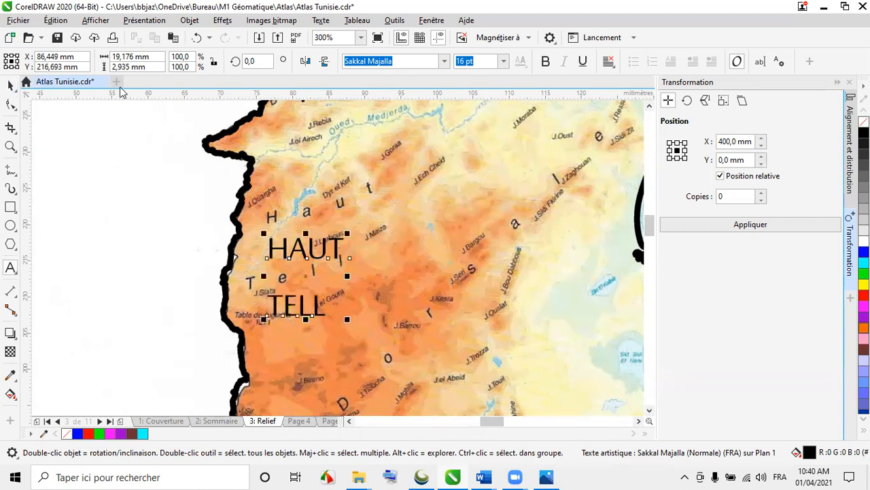
left_click(608, 61)
left_click(626, 109)
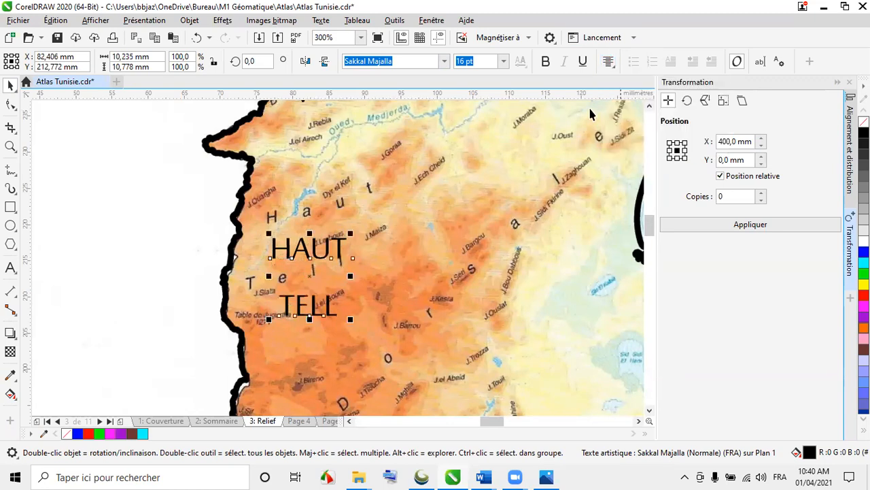
- Rotate the HAUT TELL label by about 23° and move it up onto the printed Haut Tell name
left_click(310, 272)
left_click_drag(351, 320, 327, 257)
left_click(322, 300)
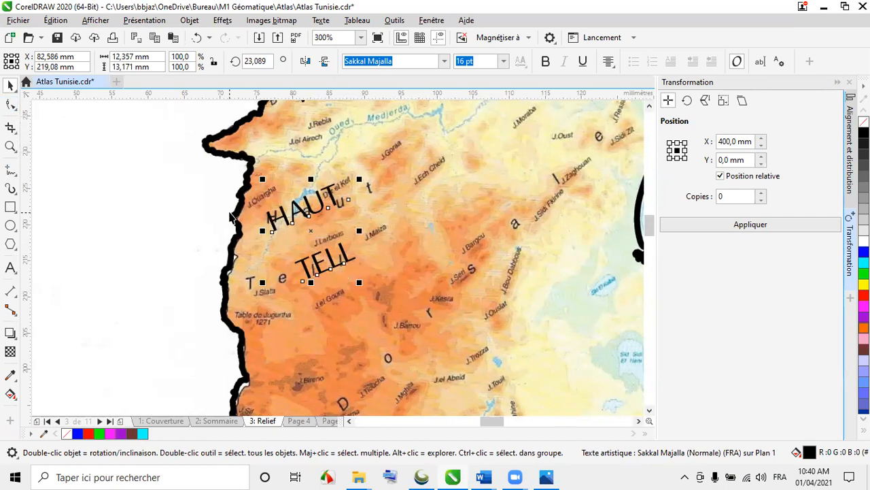
- Move the MOGODS label onto the printed Mogods area in the north of the map and set its font size to 10 pt
scroll(257, 234, "down", 3)
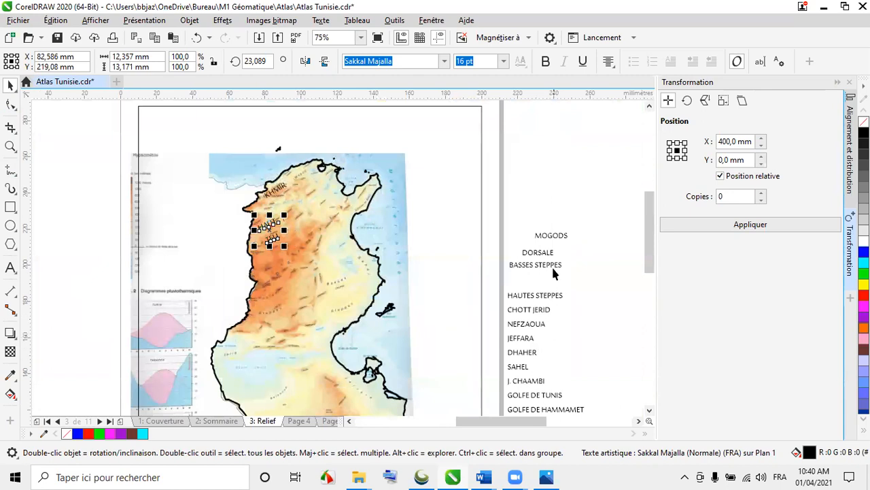
left_click_drag(556, 242, 298, 174)
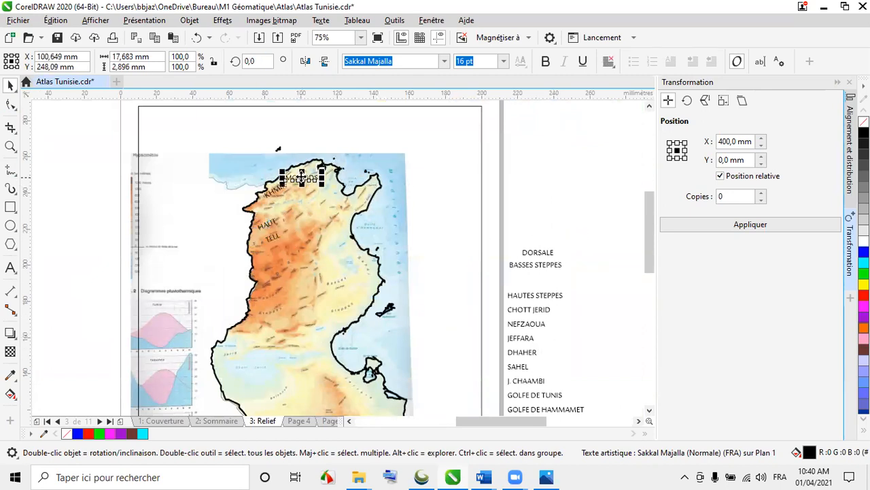
scroll(298, 175, "up", 2)
scroll(298, 175, "up", 2)
left_click(503, 62)
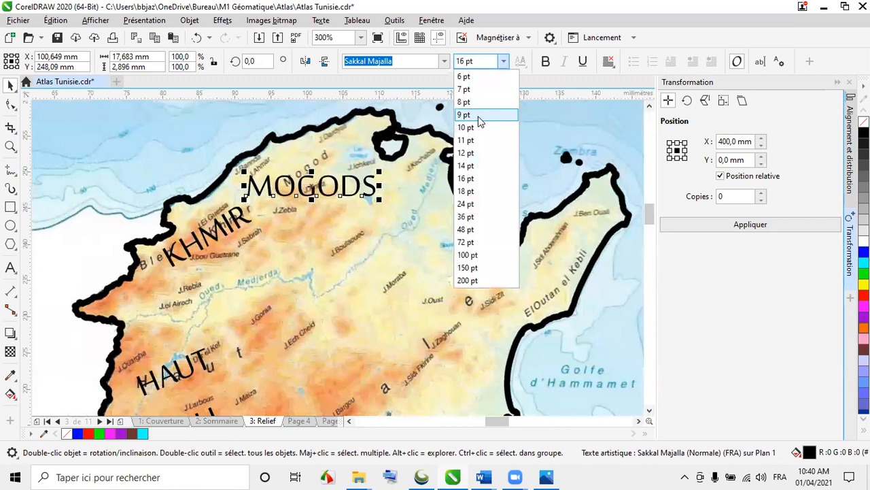
left_click(480, 128)
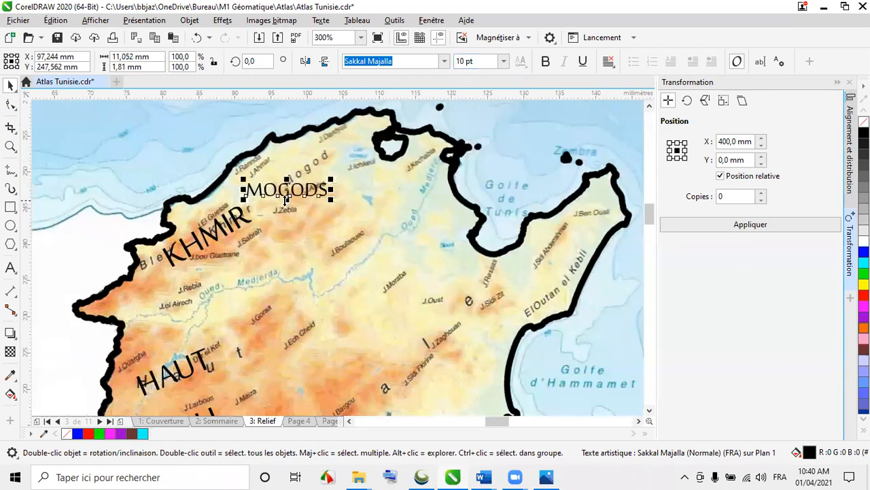
- Rotate the MOGODS label by about 33° and shift it up along the printed Mogods name
left_click(300, 192)
left_click_drag(331, 202, 338, 174)
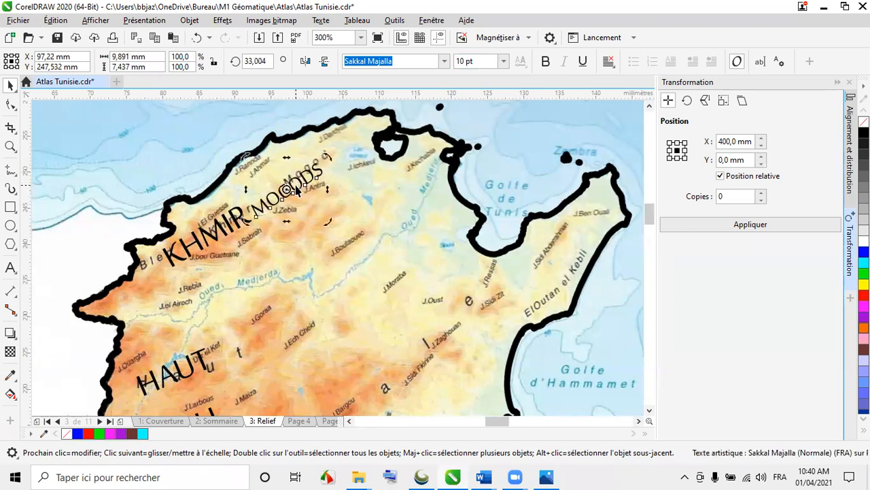
left_click_drag(287, 189, 304, 169)
- Move the DORSALE label onto the relief map, near the southwest end of the printed Dorsale name
scroll(305, 169, "down", 4)
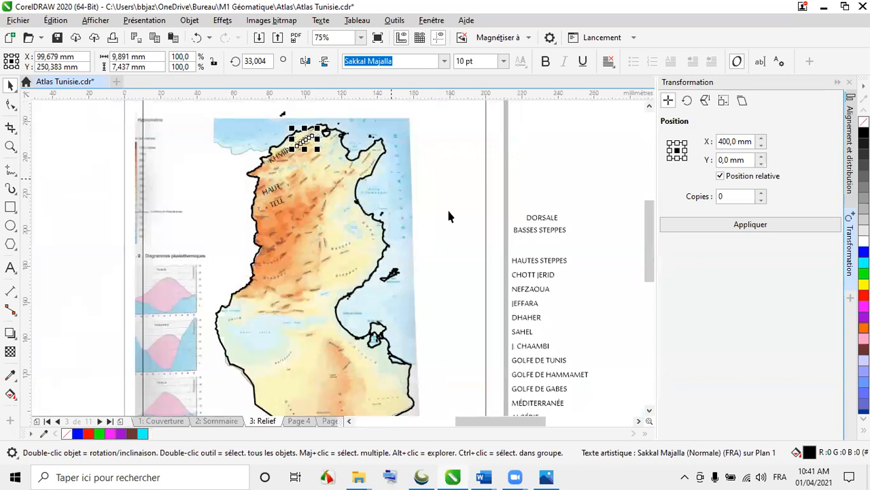
scroll(333, 218, "up", 2)
scroll(333, 218, "down", 2)
scroll(334, 218, "up", 2)
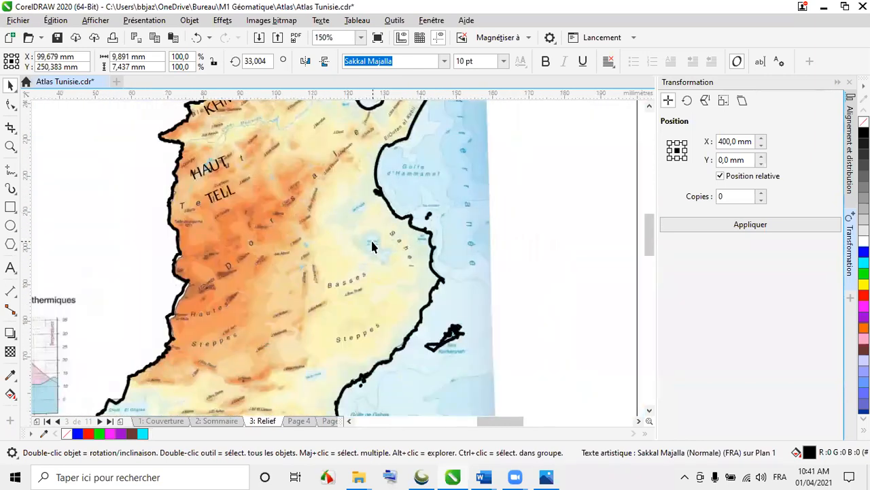
scroll(373, 246, "down", 2)
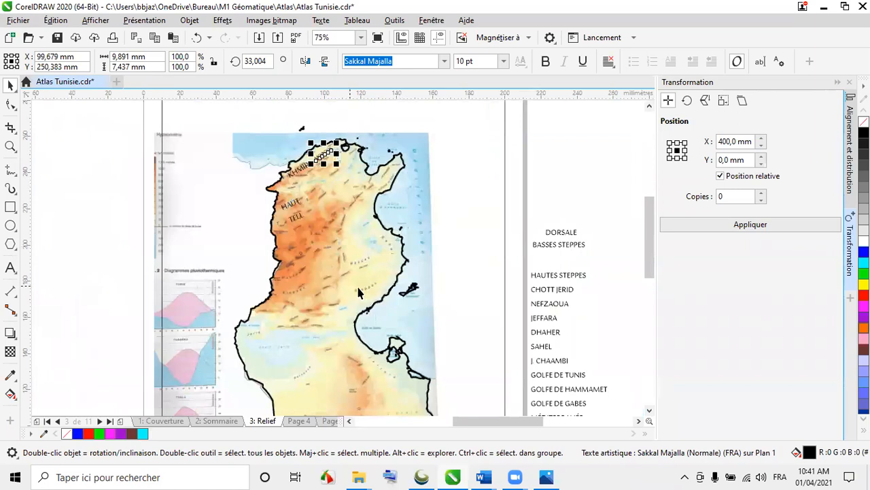
scroll(406, 286, "up", 2)
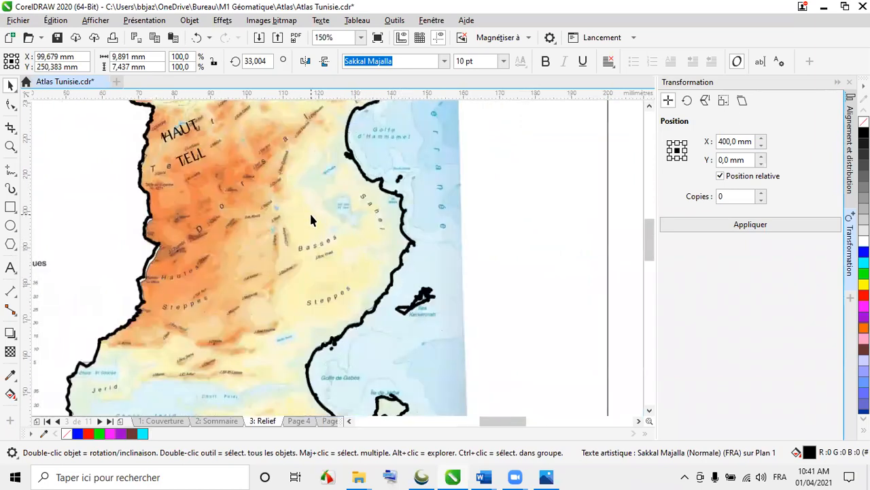
scroll(310, 219, "down", 2)
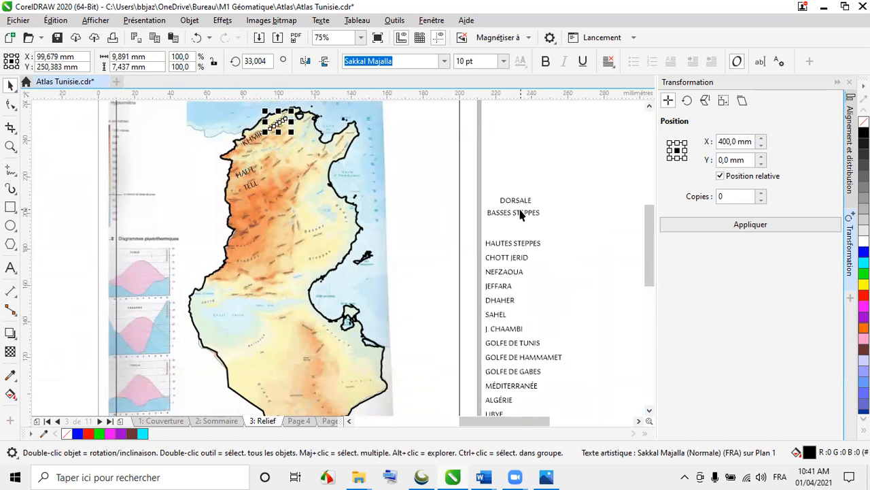
left_click_drag(515, 206, 269, 220)
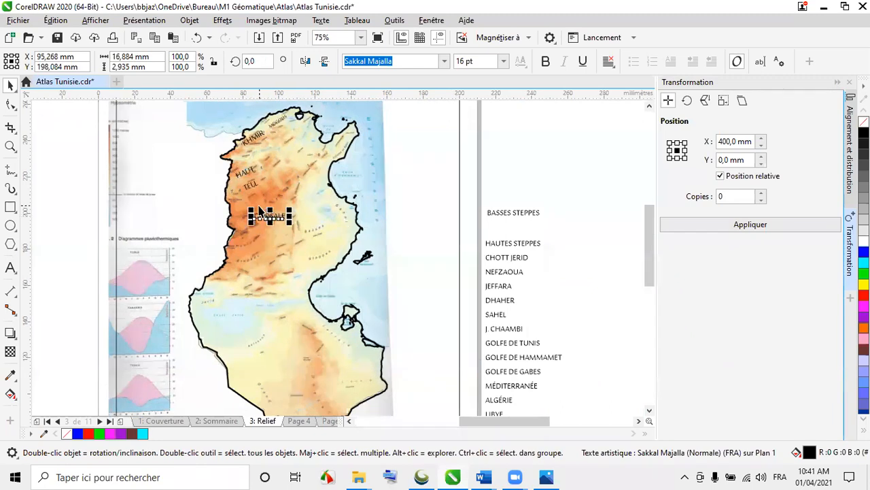
- Rotate the DORSALE label by about 41° to follow the printed name and shift it so it starts near the printed D
scroll(268, 219, "up", 4)
scroll(231, 339, "down", 4)
scroll(215, 337, "up", 2)
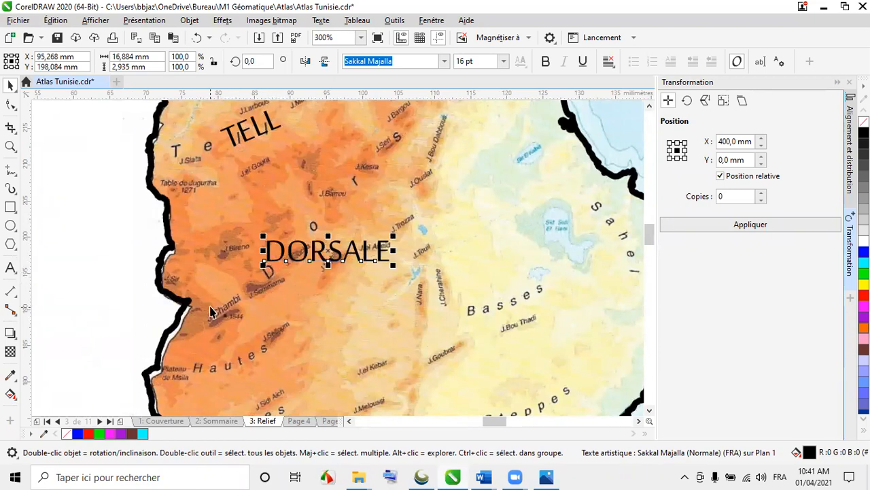
scroll(211, 309, "down", 1)
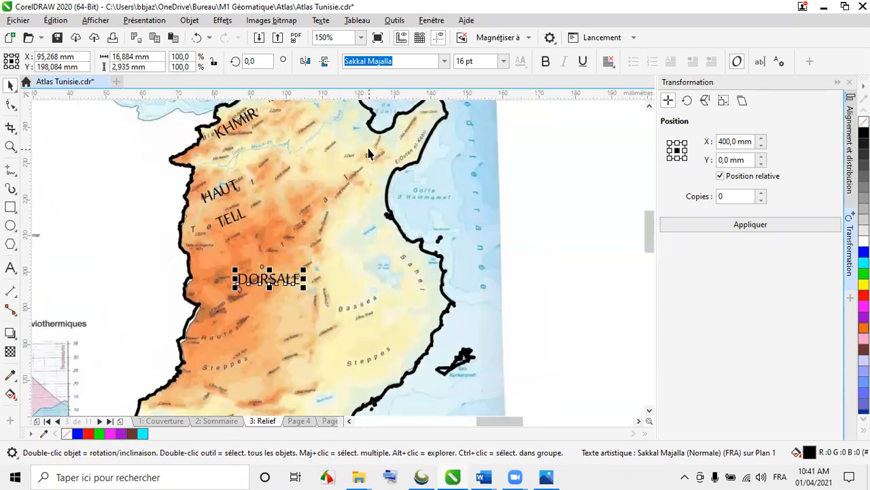
scroll(372, 155, "up", 2)
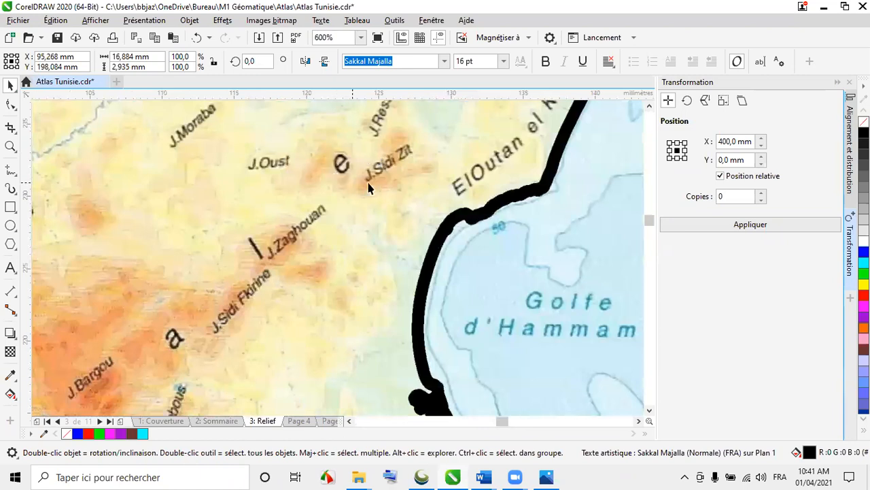
scroll(372, 194, "down", 1)
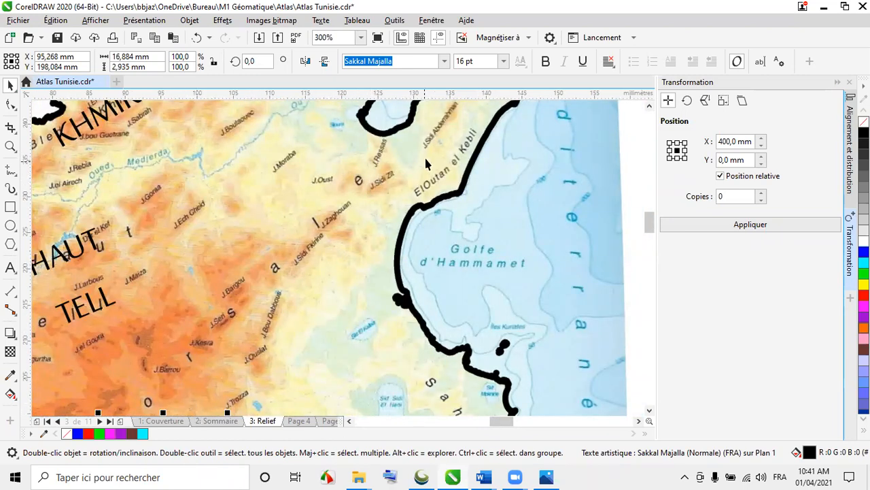
scroll(463, 143, "down", 1)
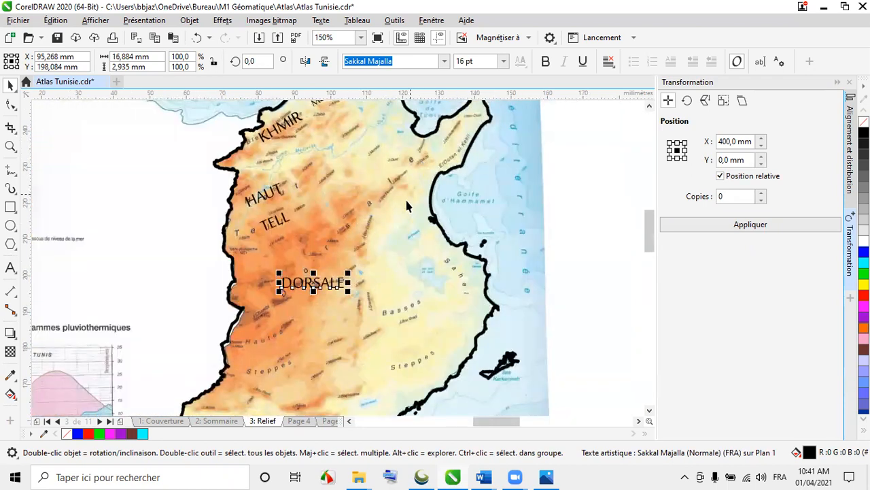
left_click(325, 285)
left_click_drag(347, 293, 356, 263)
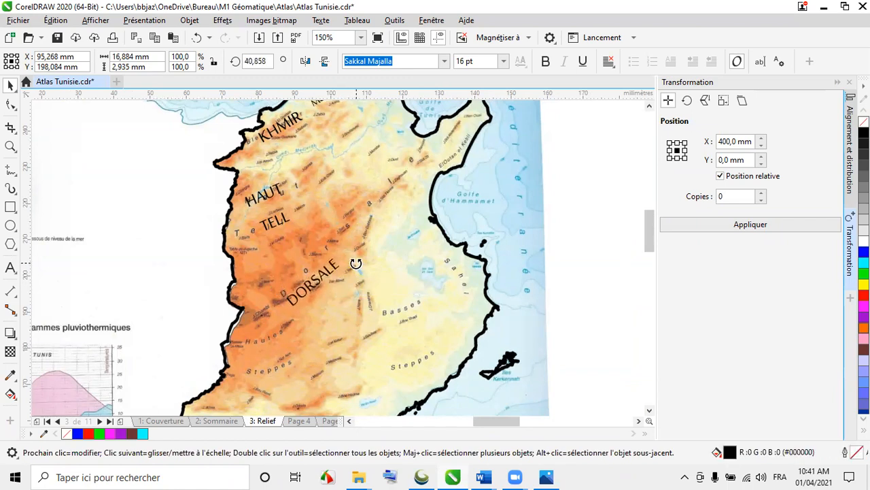
left_click(313, 285)
mouse_move(313, 287)
left_mouse_down()
mouse_move(293, 289)
mouse_move(309, 279)
left_mouse_up()
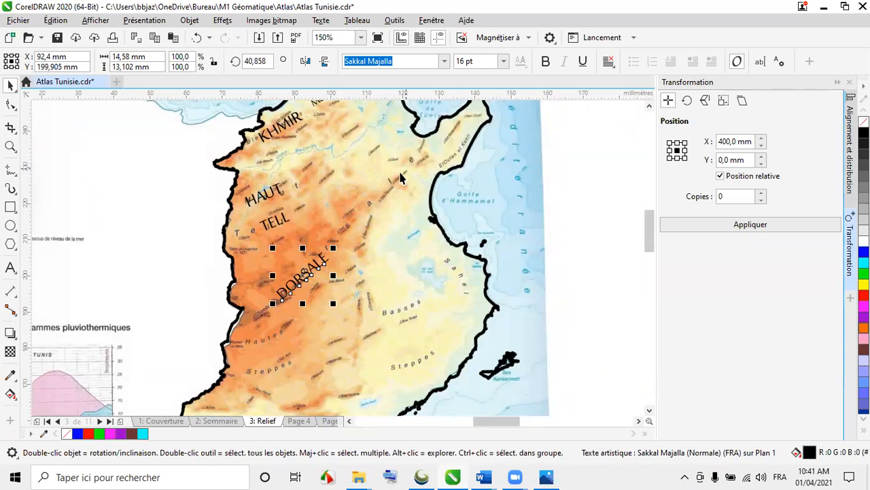
- Widen the letter spacing of the DORSALE label so it stretches northeast along the whole printed name
left_click(10, 104)
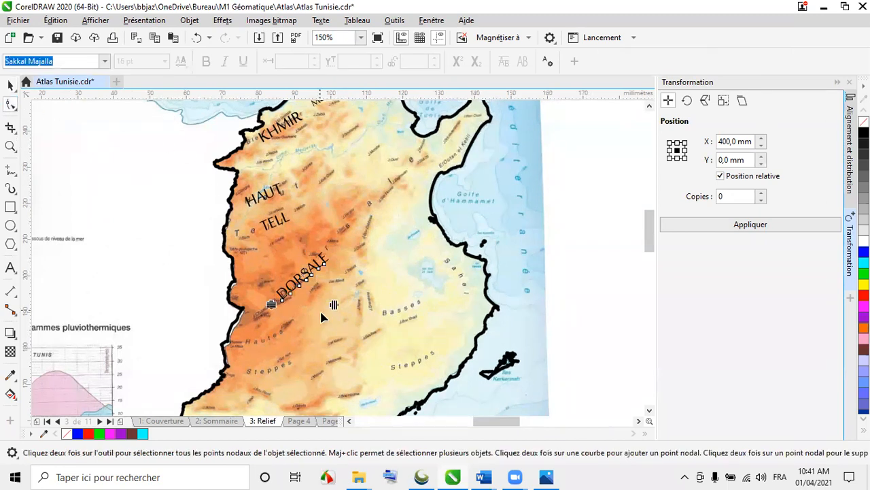
left_click_drag(334, 304, 436, 289)
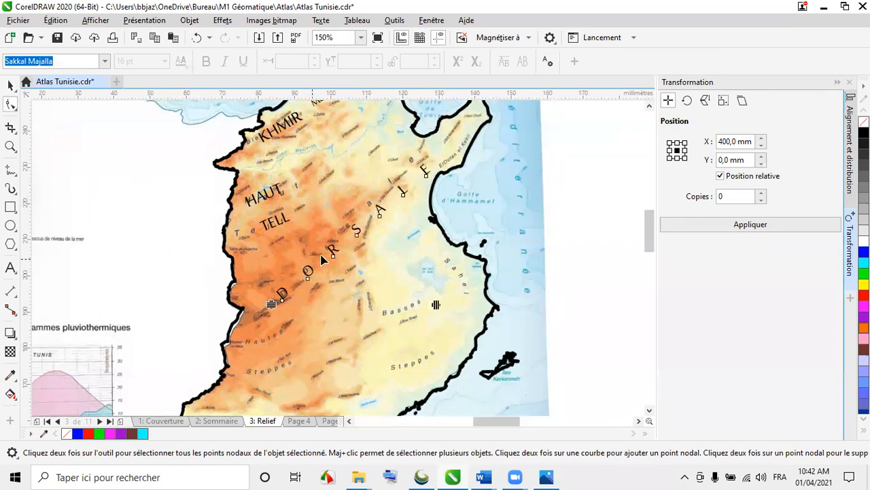
key("space")
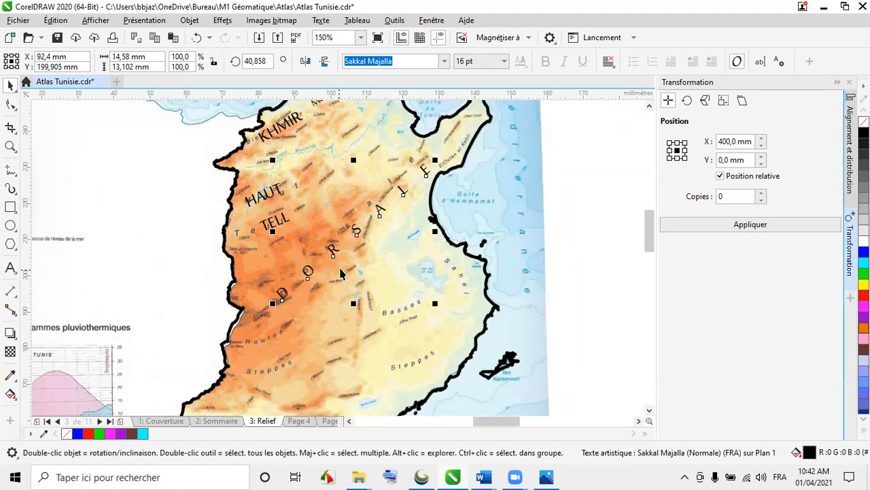
- Move the DORSALE label's rotation centre to its letter D and rotate the label to 45.3°
left_click(360, 229)
left_click_drag(354, 232, 282, 299)
left_click_drag(435, 159, 419, 146)
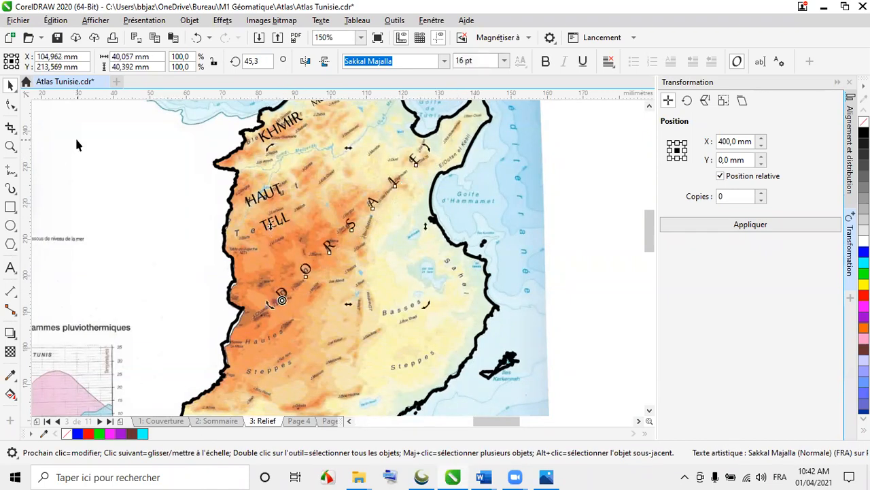
left_click(14, 88)
- Move the BASSES STEPPES label out of the list into the blank area between the map and the page edge
scroll(214, 194, "down", 2)
scroll(483, 246, "up", 2)
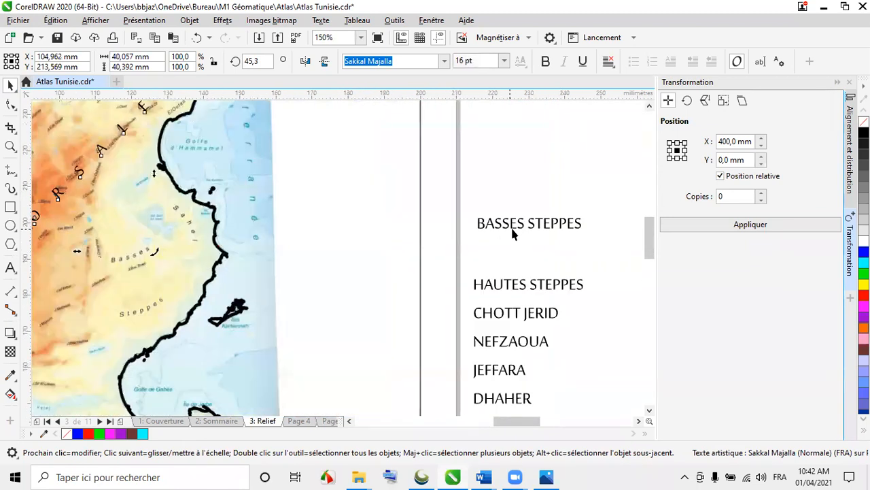
left_click(479, 225)
left_click_drag(533, 225, 369, 264)
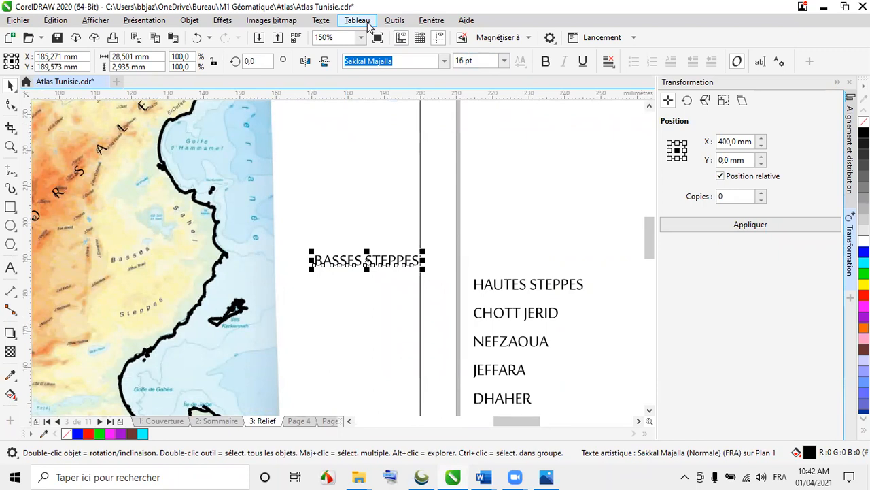
- Change the case of the BASSES STEPPES label to Première Lettre Majuscule
left_click(320, 21)
left_click(357, 288)
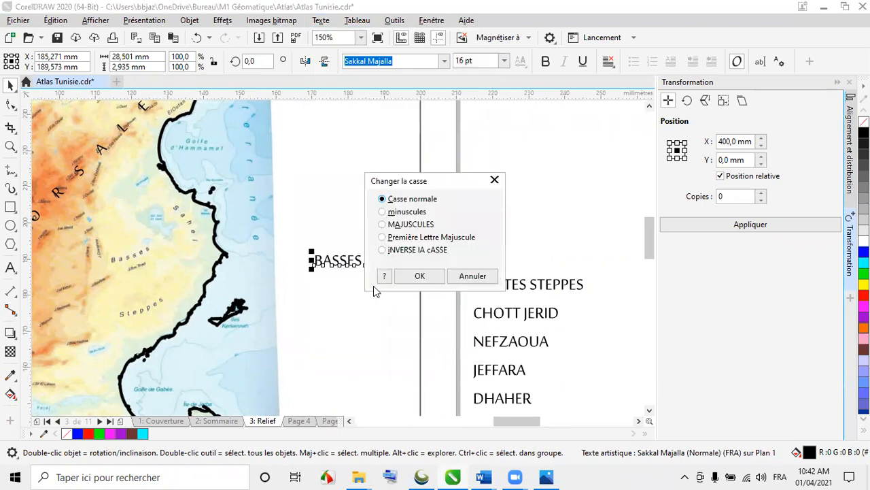
left_click(400, 238)
left_click(419, 275)
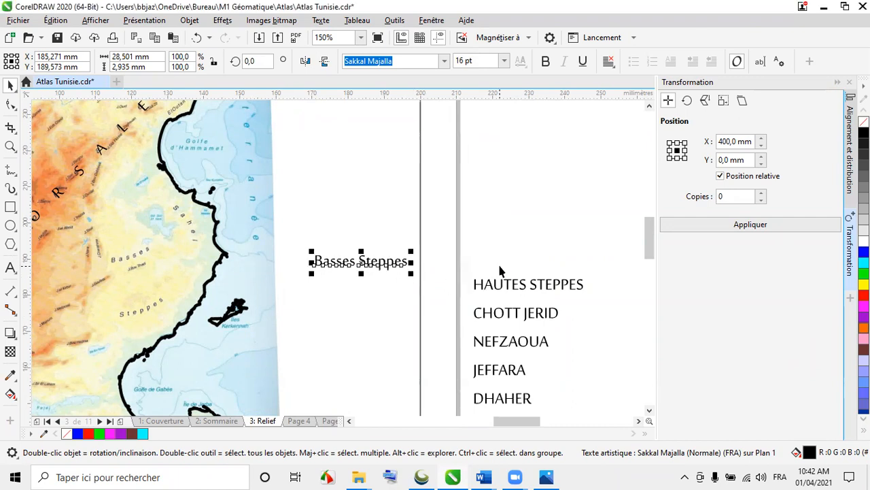
- Draw a Bézier curve about 14 mm wide and 4.7 mm high just below the printed Basses name, following its slope
scroll(500, 270, "down", 2)
scroll(429, 270, "up", 2)
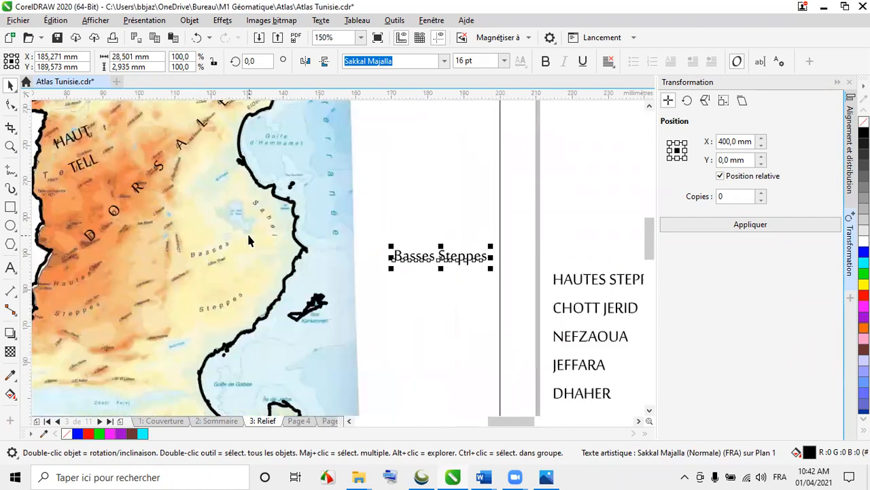
scroll(191, 255, "up", 2)
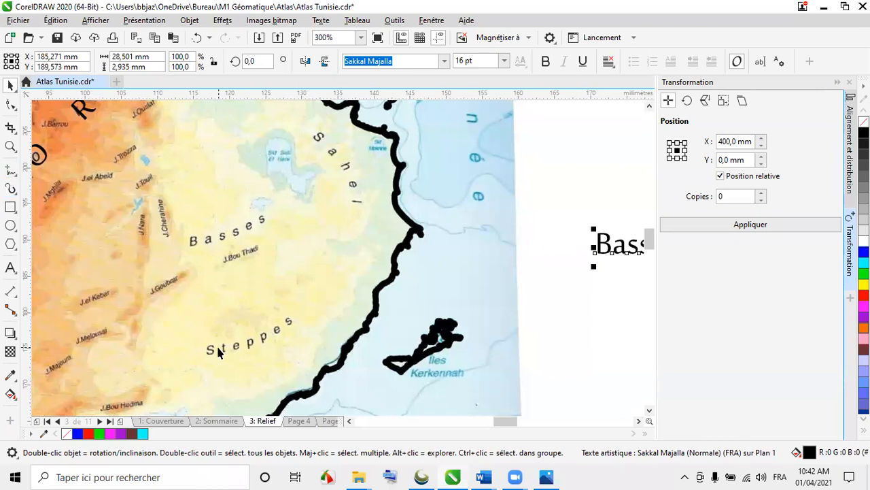
left_click(10, 169)
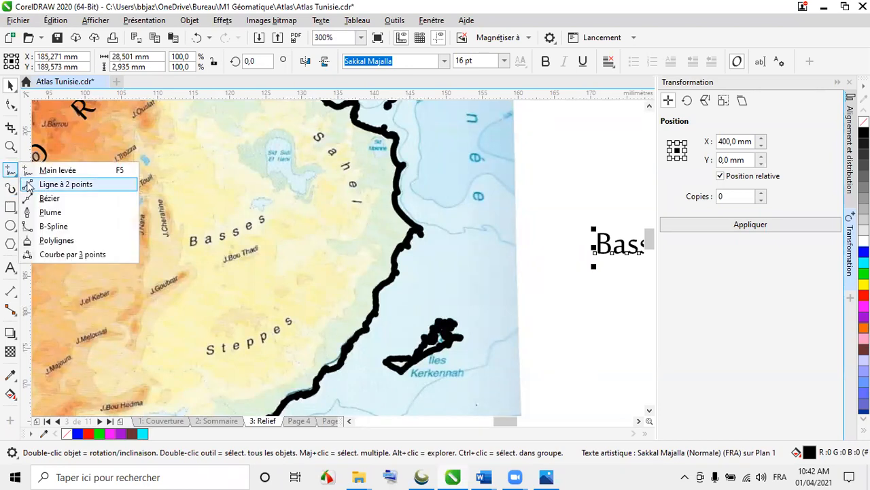
left_click(47, 197)
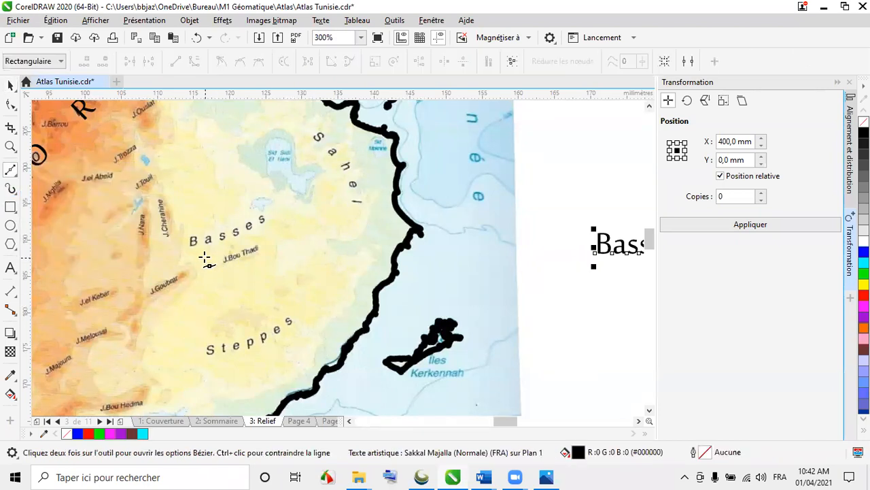
left_click(183, 263)
left_click_drag(284, 227, 351, 189)
left_click(12, 87)
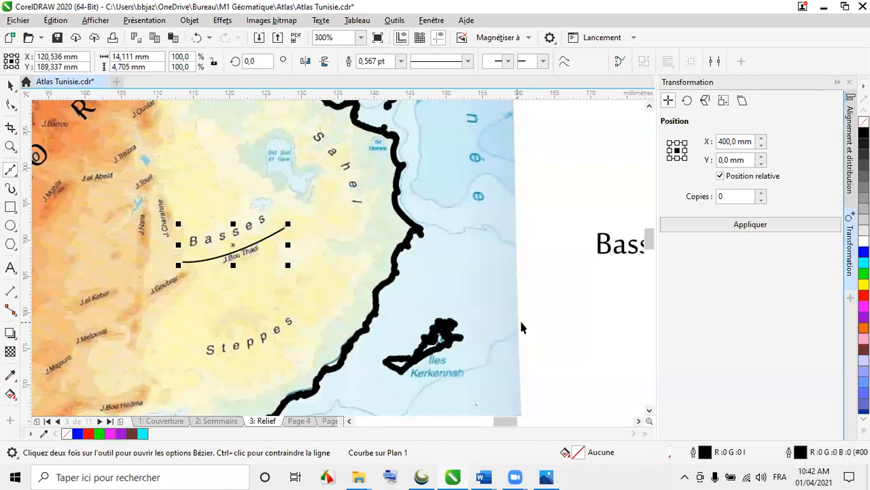
- Move the Basses Steppes label closer to the curve, just off the east coast near the Kerkennah islands
key("space")
left_click_drag(610, 257, 446, 255)
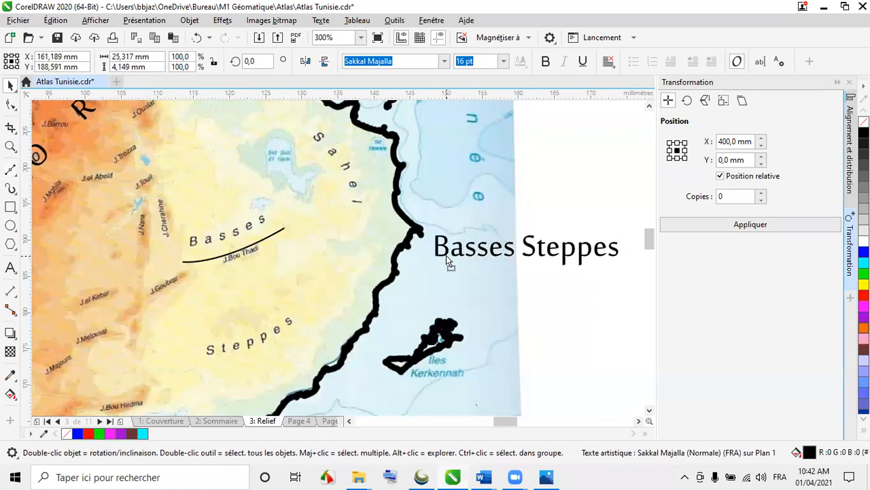
- Split the Basses Steppes label into two separate text objects, with Basses above Steppes
double_click(524, 248)
key("Return")
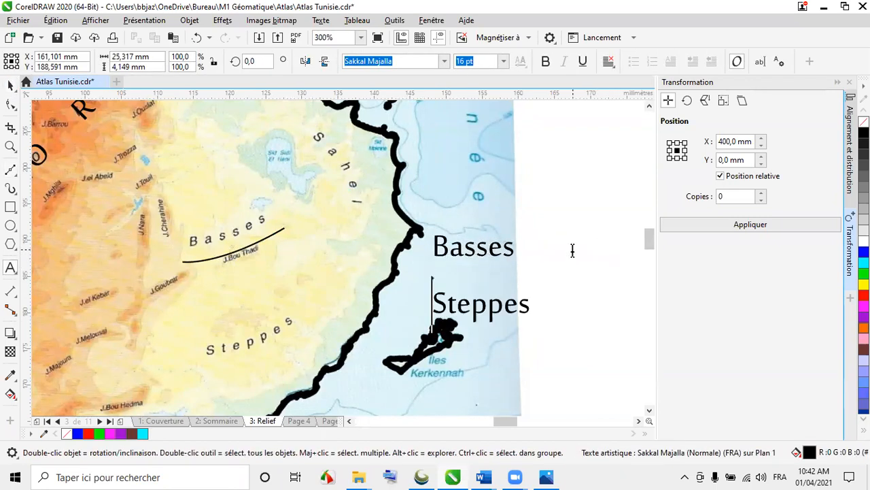
key("ctrl+space")
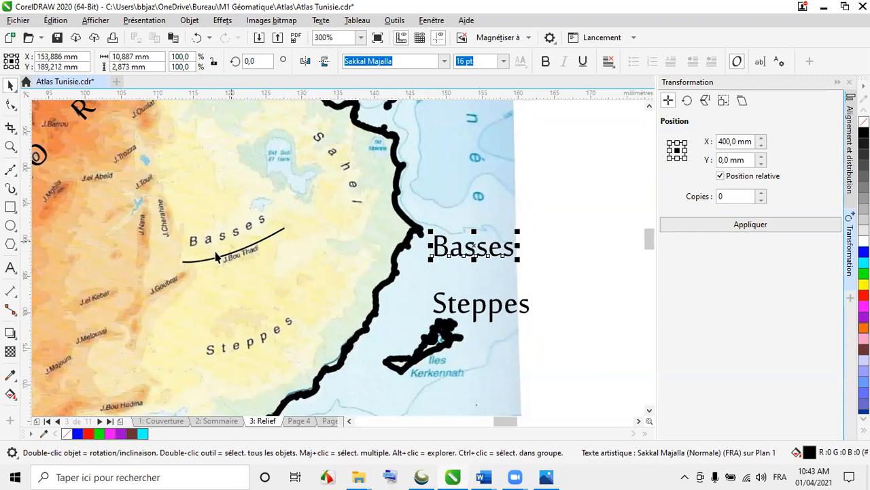
- Fit the Basses text to the curve drawn below the printed Basses name
left_click(268, 237, "shift")
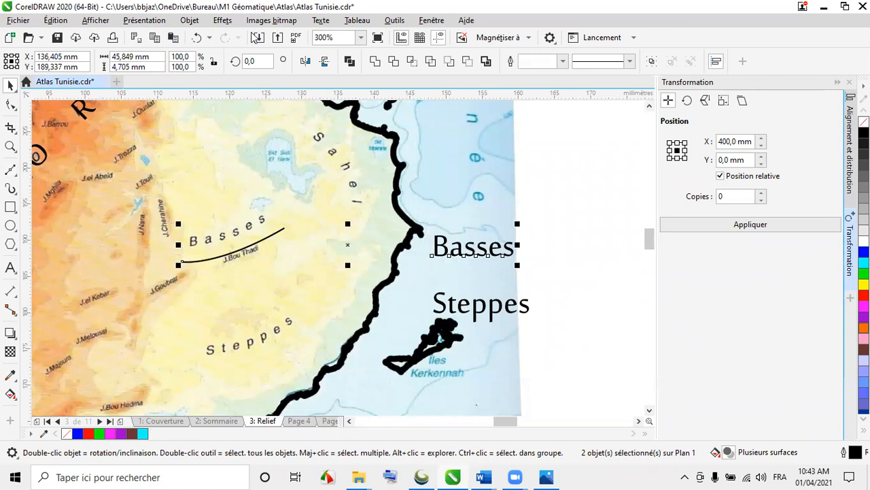
left_click(318, 20)
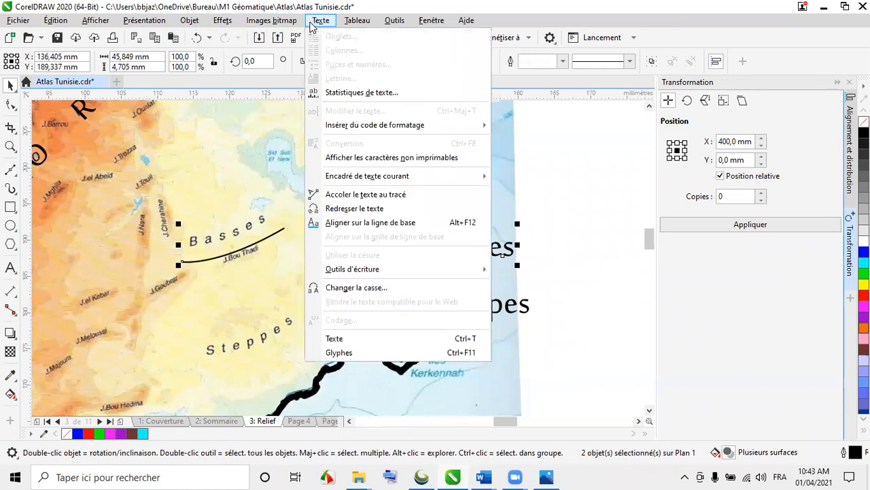
left_click(342, 194)
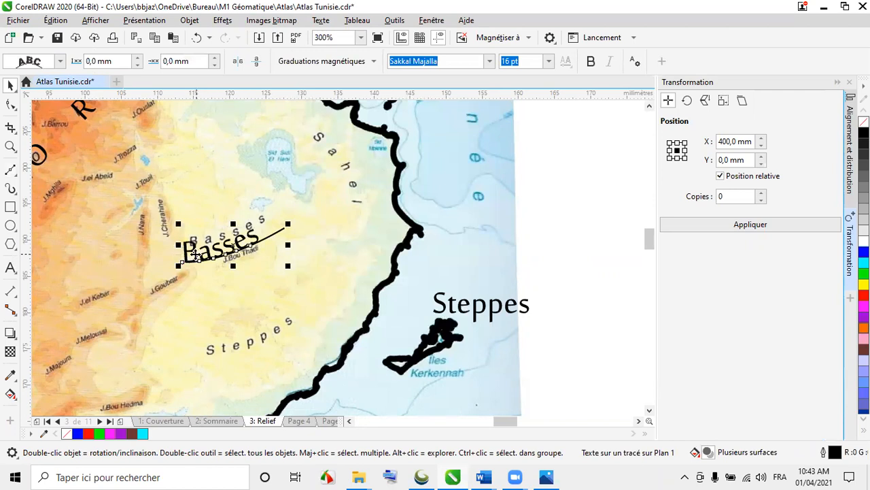
- Widen the letter spacing of the curved Basses label so the word spans the full length of its curve
left_click(10, 103)
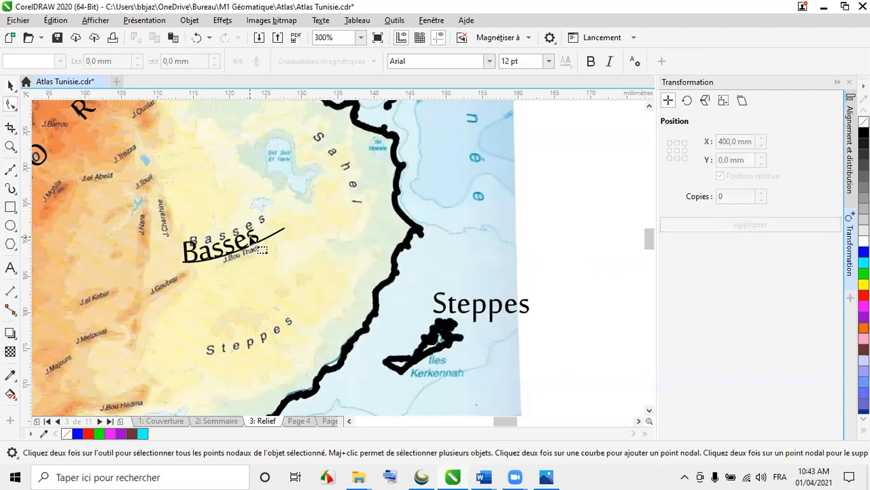
left_click(253, 243)
left_click_drag(287, 267, 292, 266)
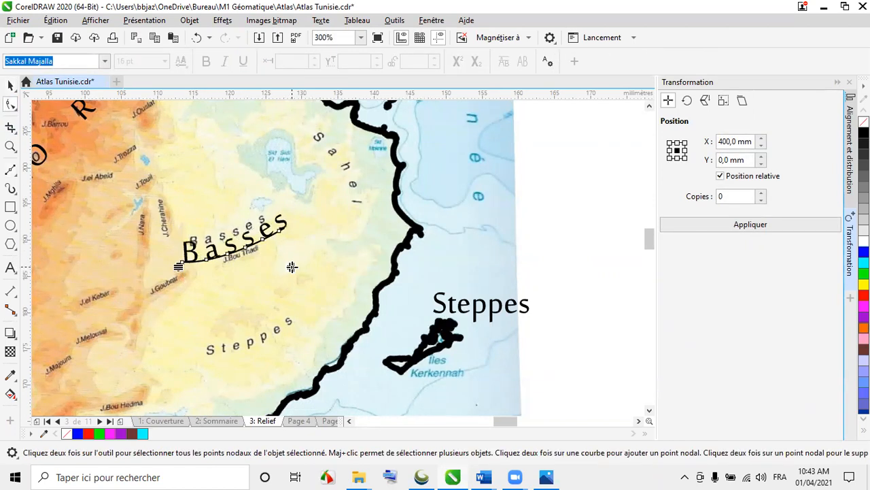
left_click(10, 85)
left_click(454, 262)
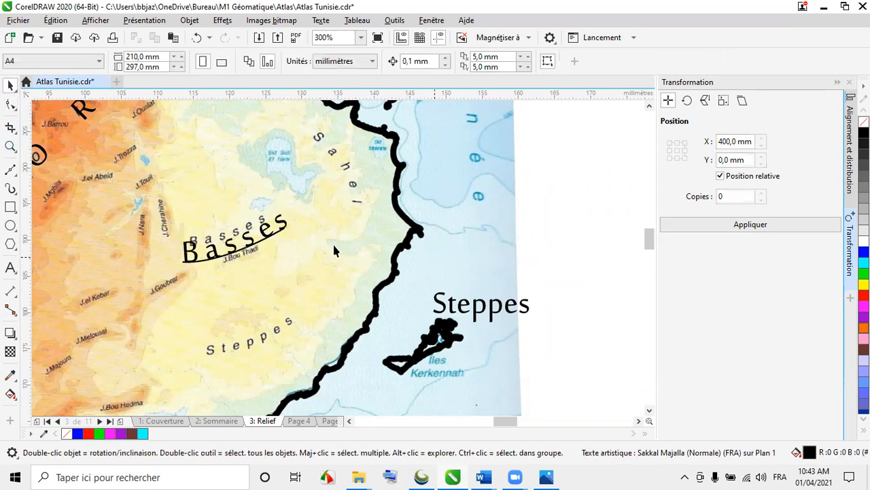
- Duplicate the curved Basses label over the printed Steppes name and change the copy's text to Steppes
left_click(263, 246)
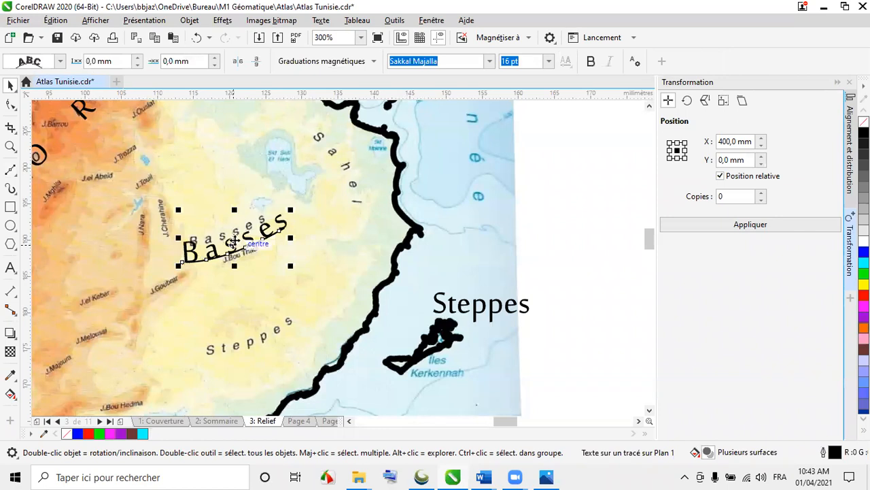
left_click_drag(235, 242, 249, 339)
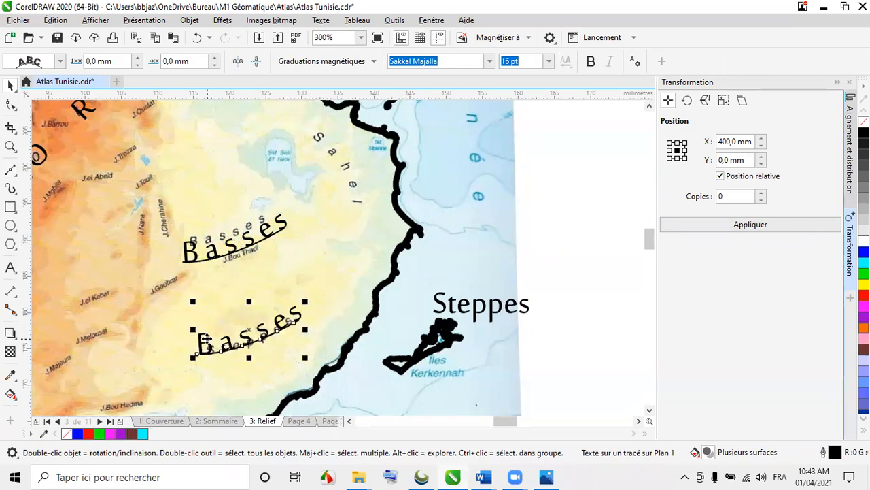
left_click(10, 267)
left_click_drag(199, 340, 315, 300)
type("Steppes")
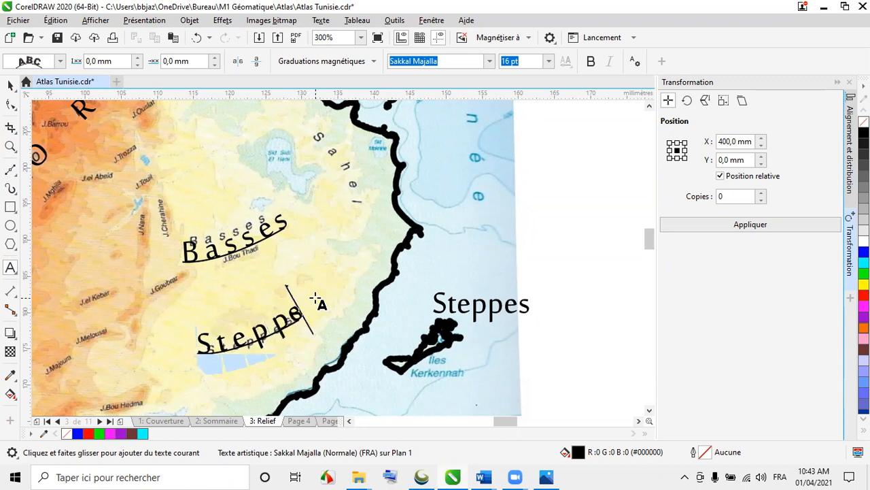
- Extend the curved path under the Basses Steppes map's word "Steppes" to fit all its letters, and adjust the curve's bend
key("Escape")
left_click(10, 105)
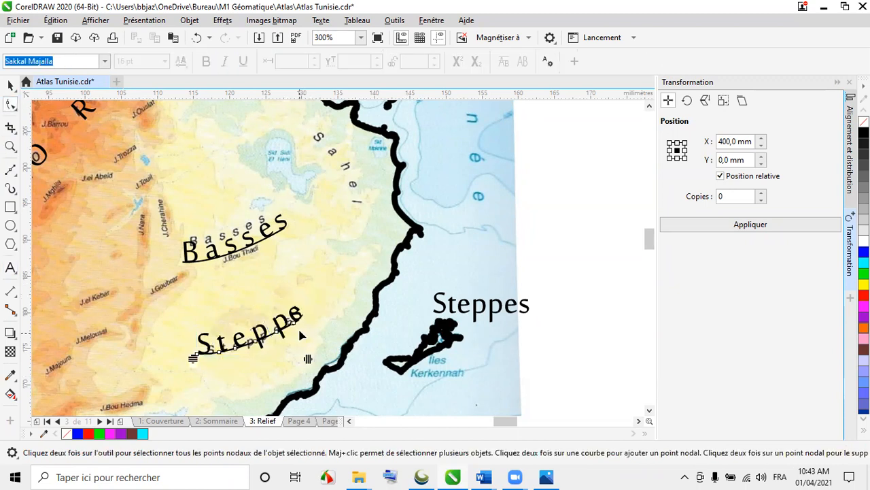
scroll(298, 326, "up", 4)
left_click(271, 315)
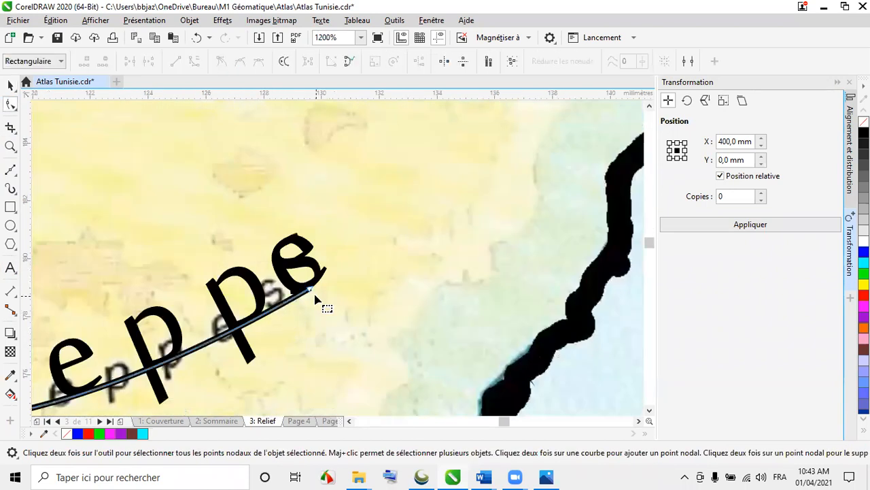
left_click_drag(322, 298, 418, 224)
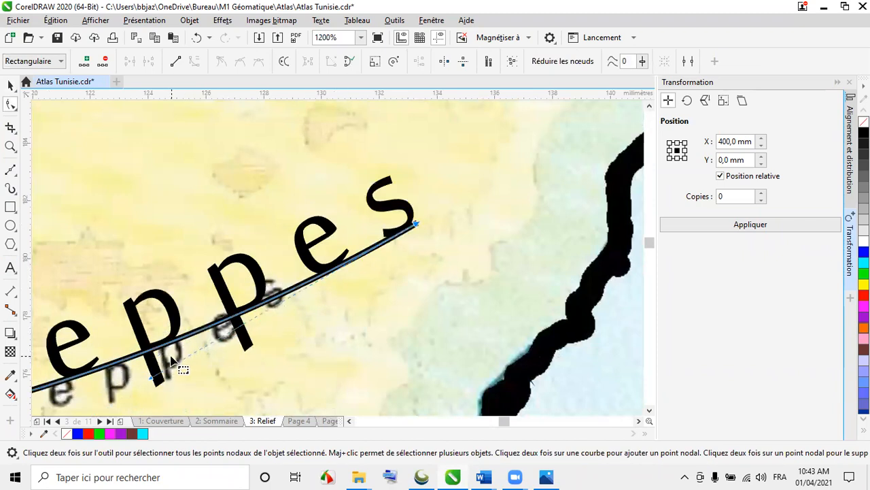
left_click_drag(150, 378, 107, 403)
scroll(378, 295, "down", 2)
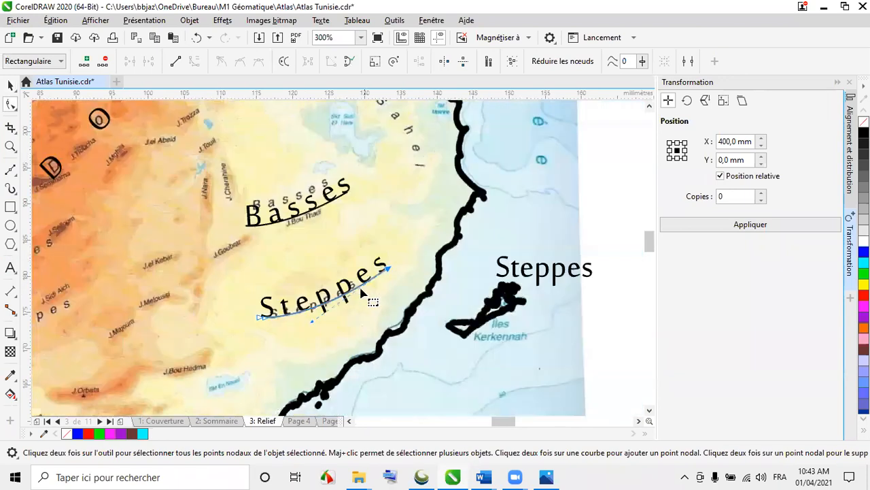
- Remove the outline from both curved paths under the "Basses" and "Steppes" labels
left_click(10, 85)
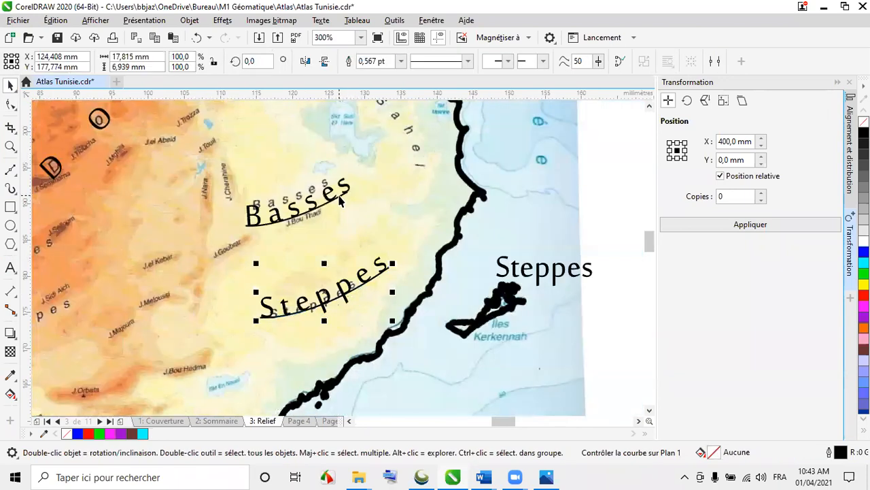
left_click(340, 201, "shift")
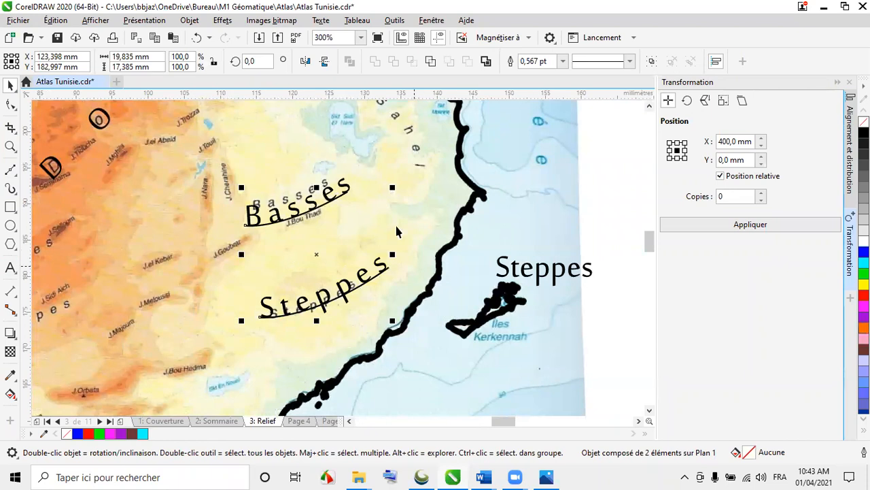
right_click(864, 121)
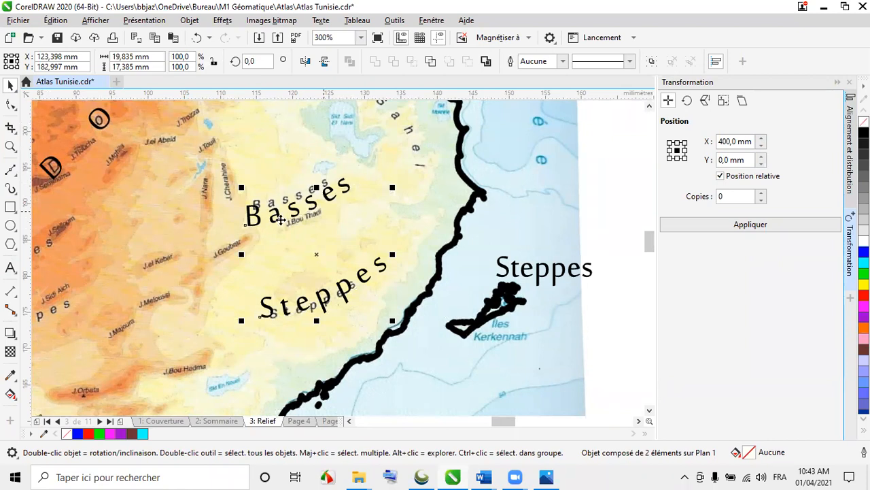
- Delete the spare straight "Steppes" label lying over the sea near the Kerkennah islands
scroll(293, 228, "down", 3)
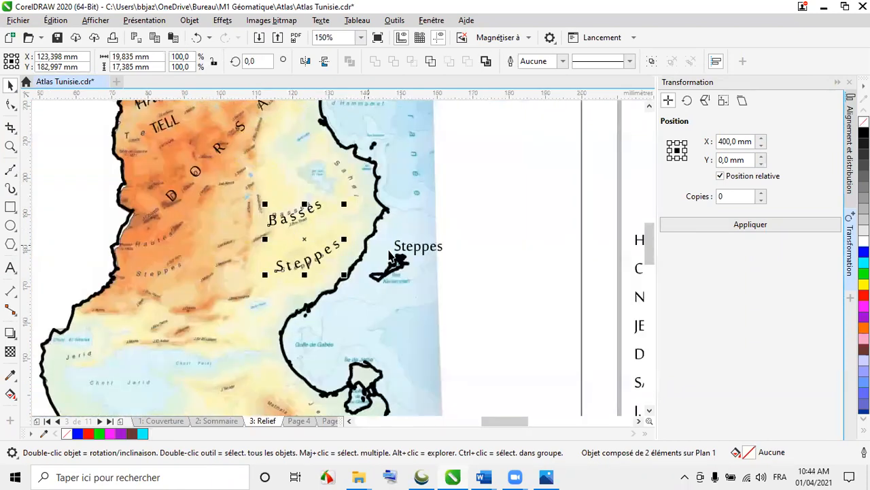
left_click(416, 249)
key("Delete")
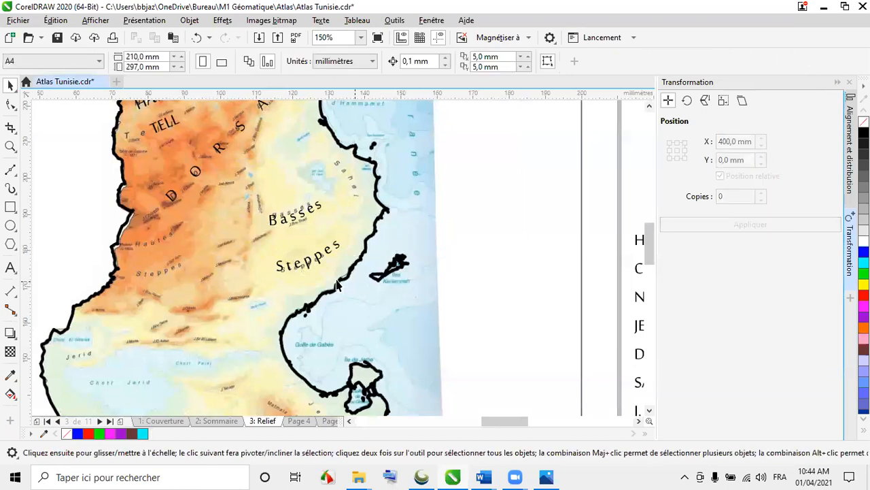
- Try to duplicate the curved "Basses" and "Steppes" labels together and move the copy onto the Hautes Steppes area
scroll(112, 248, "up", 3)
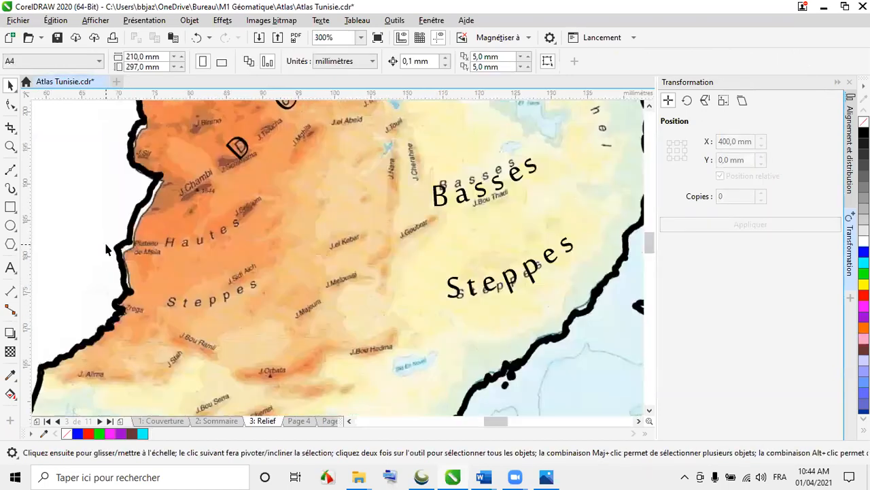
left_click(469, 205)
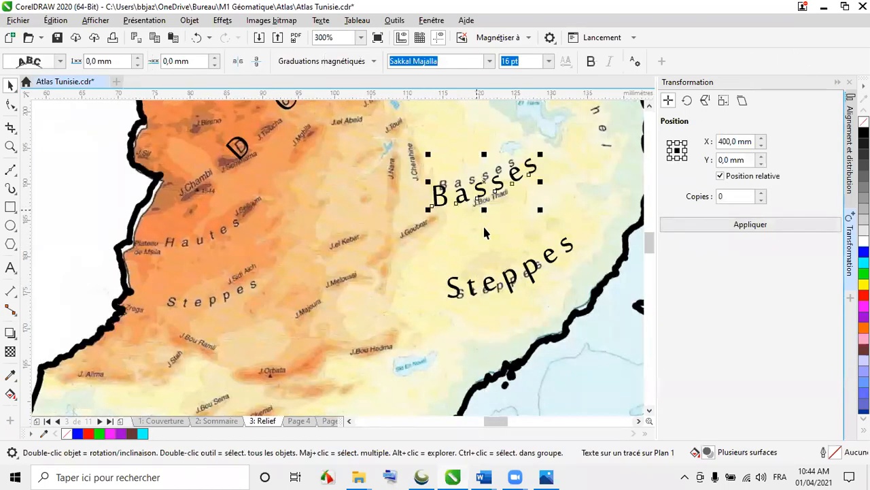
left_click(493, 288, "shift")
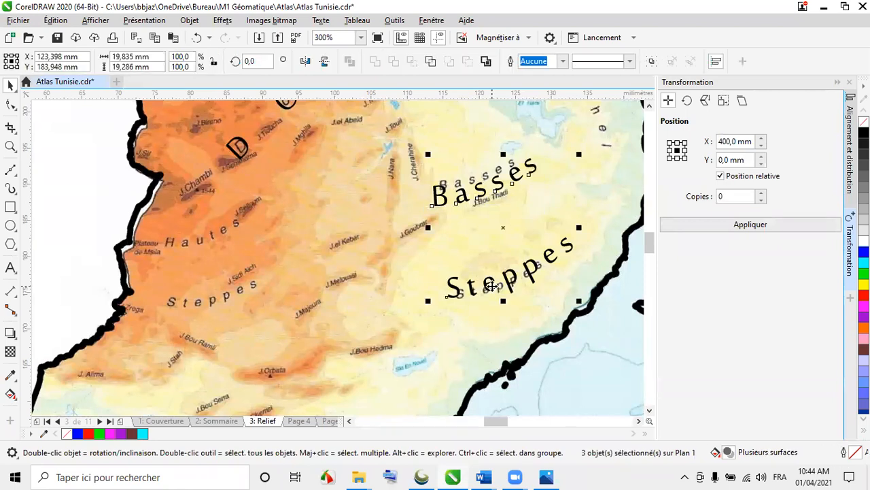
key("ctrl+d")
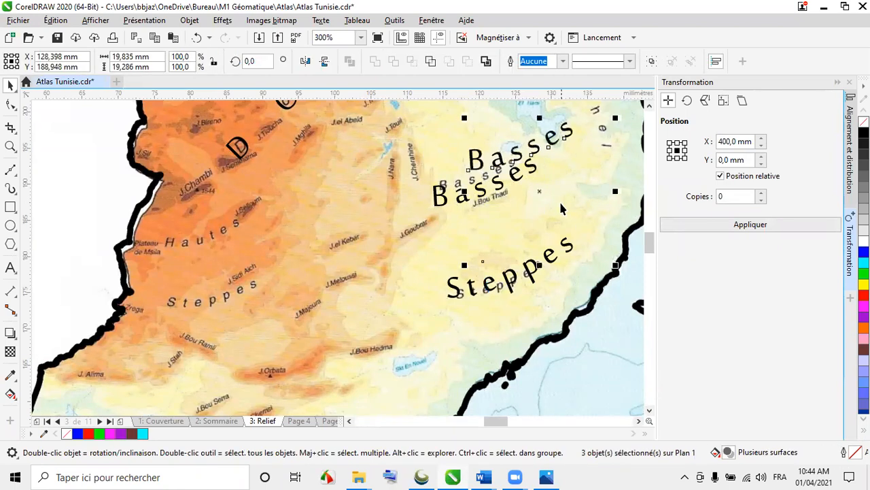
left_click_drag(538, 189, 227, 268)
left_click(211, 332)
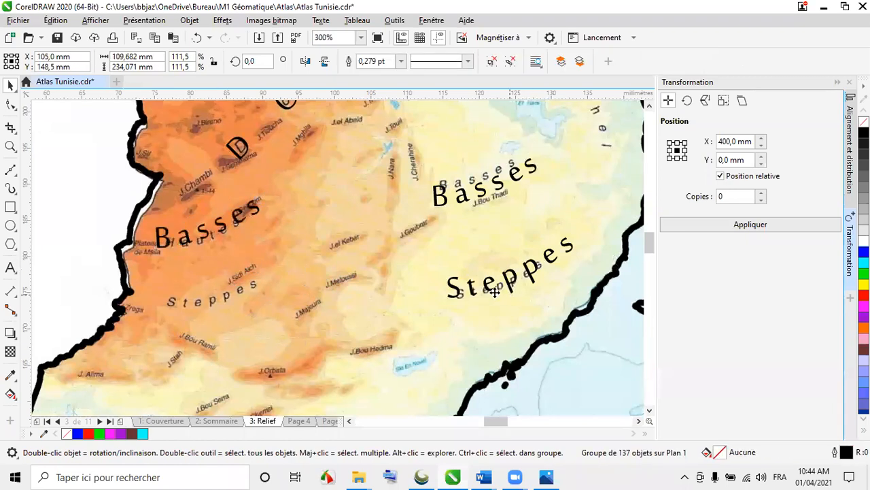
scroll(276, 258, "down", 2)
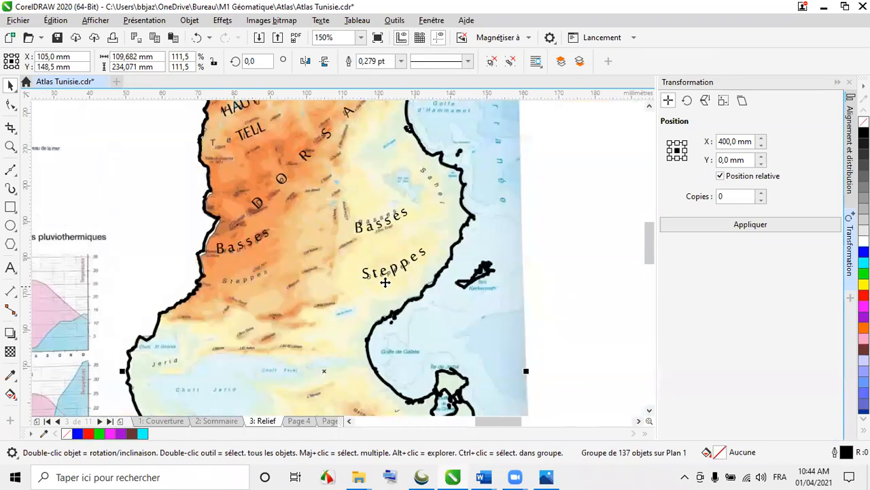
- Inspect the copied labels in wireframe view, undo their move and duplication, and return to the full-colour view
left_click(95, 20)
left_click(102, 35)
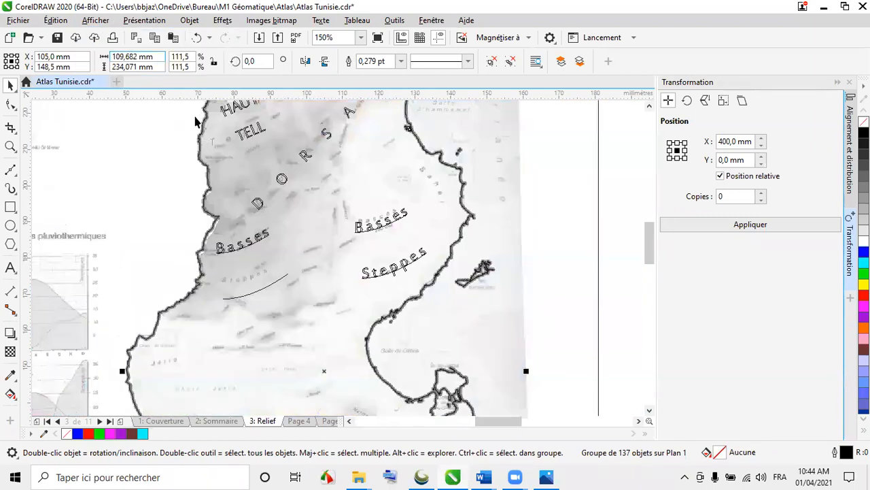
left_click(196, 37)
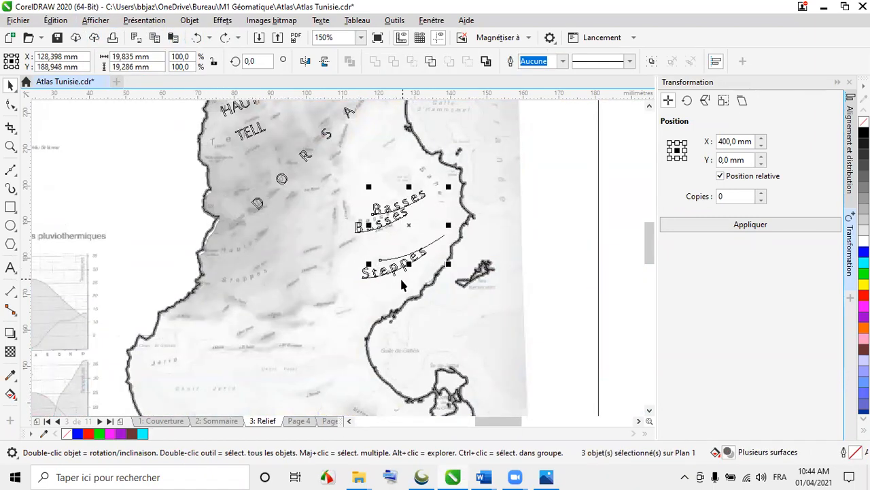
left_click(197, 38)
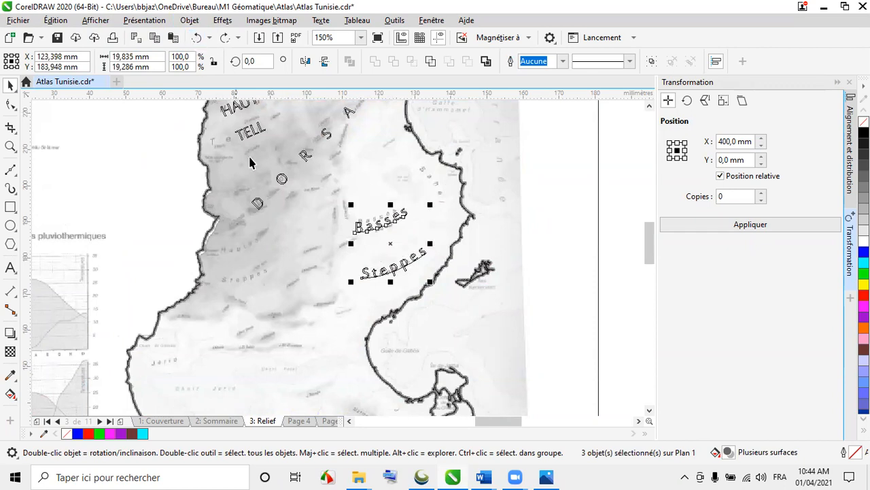
left_click(95, 21)
left_click(115, 65)
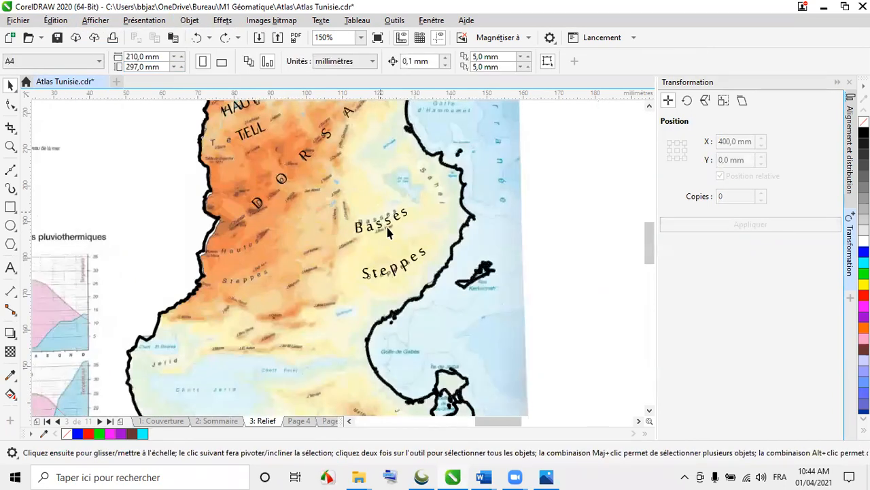
- Duplicate the curved "Basses" label and place the copy over the word "Hautes" on the background map
left_click(384, 226)
key("ctrl+d")
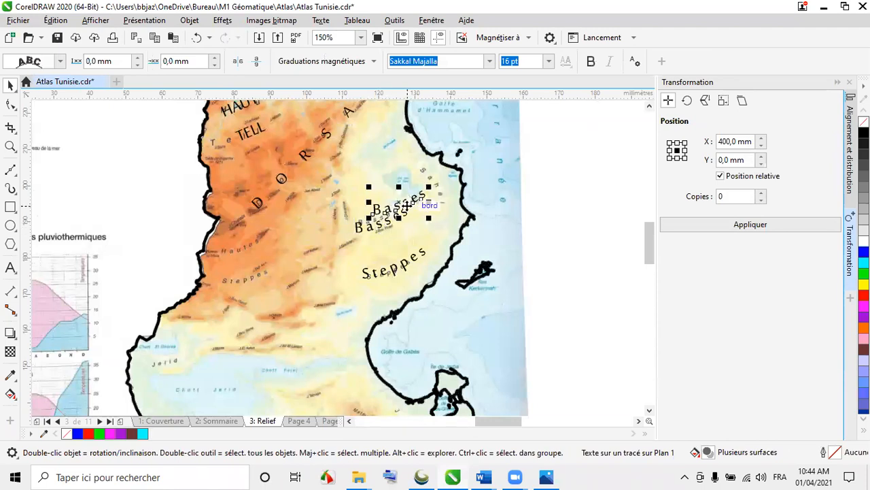
left_click_drag(398, 205, 247, 243)
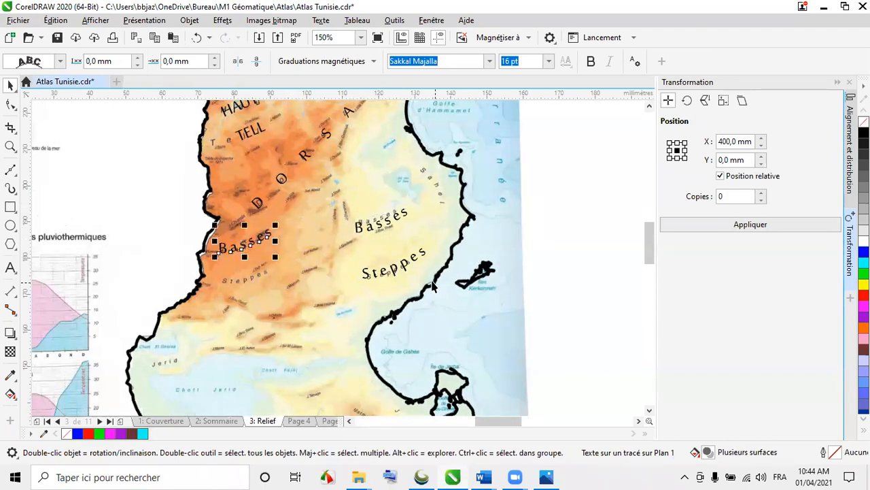
- Duplicate the curved "Steppes" label and place the copy with its path below the western "Basses" copy
left_click(403, 269)
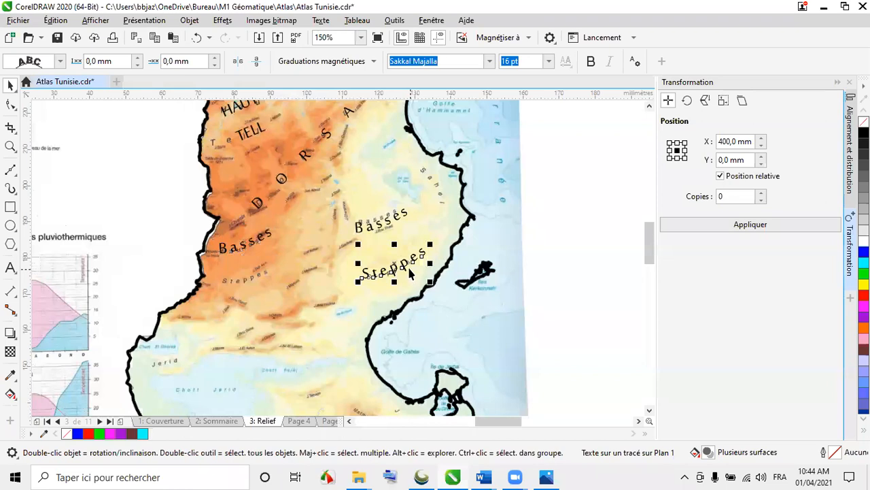
key("ctrl+d")
left_click(303, 268)
left_click_drag(265, 274, 252, 272)
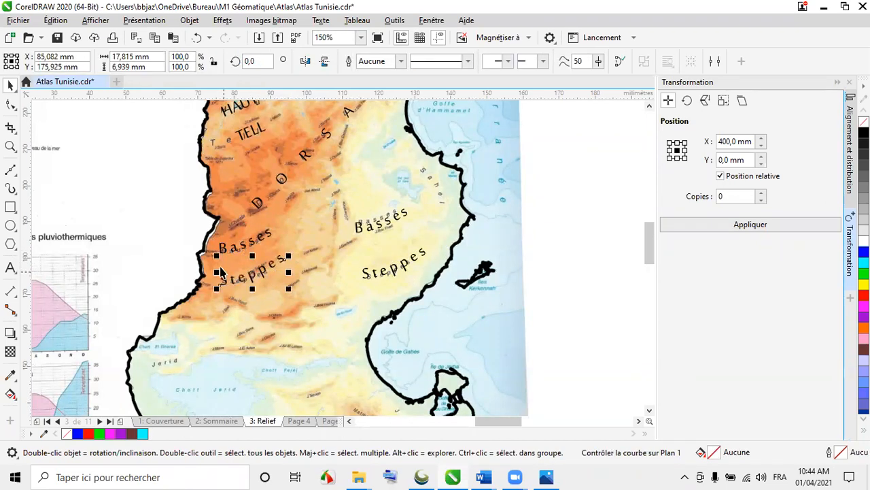
- Change the text of the western "Basses" copy to "Hautes", keeping it on its curve
scroll(221, 271, "up", 2)
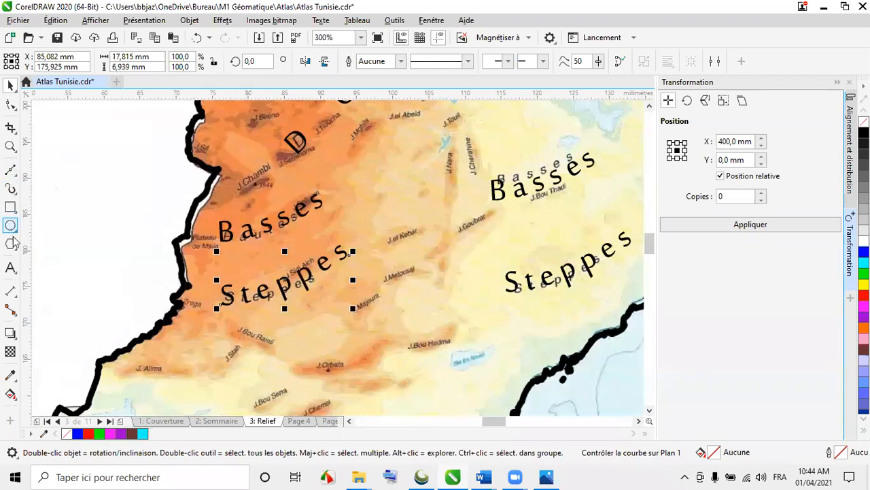
left_click(11, 267)
left_click_drag(220, 229, 291, 218)
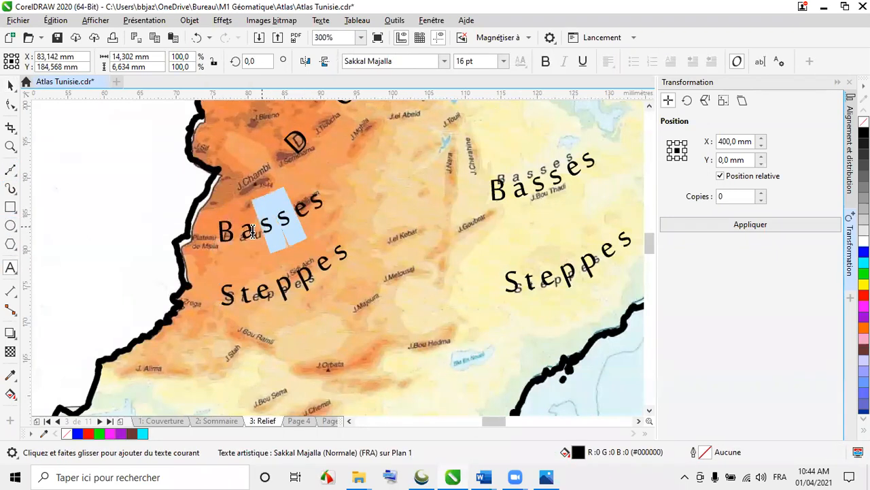
type("Haut")
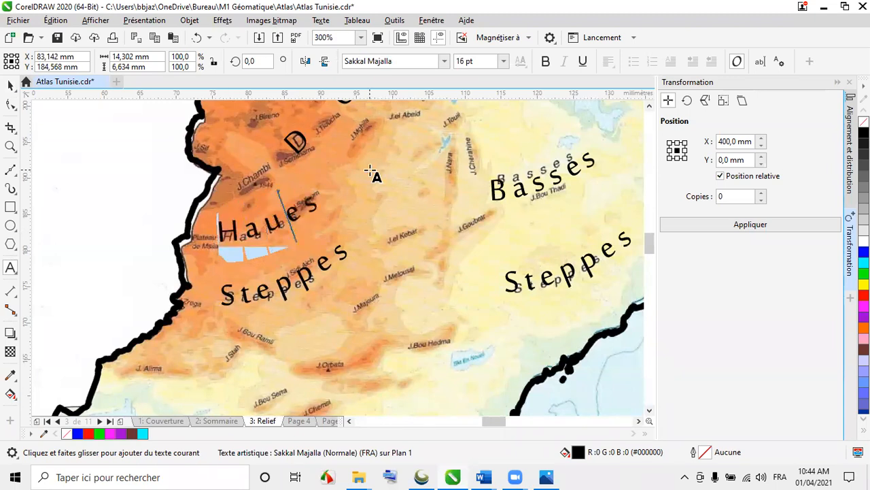
left_click(313, 199)
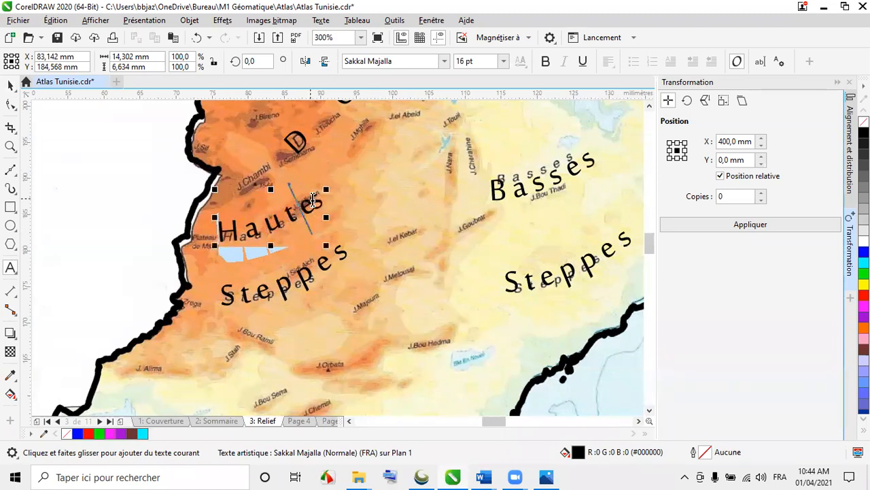
- Tighten the letter spacing of the "Hautes" label so its last letters fit on the curve
left_click(10, 104)
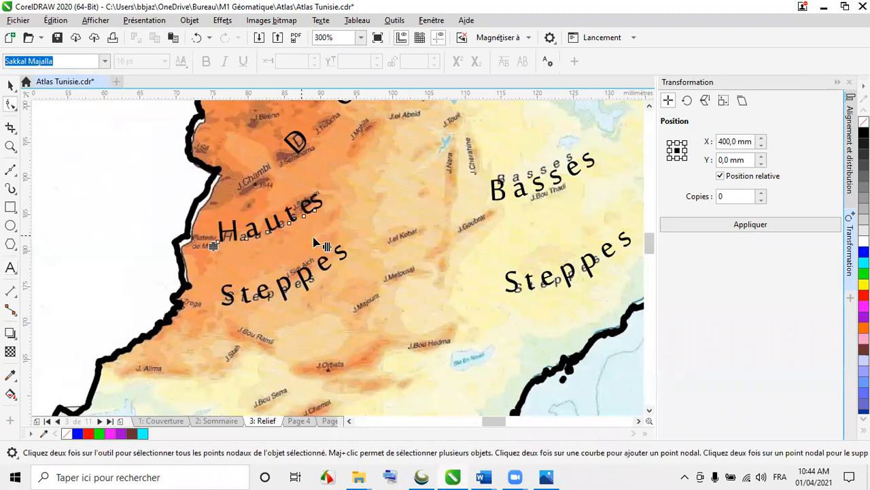
left_click_drag(328, 247, 315, 255)
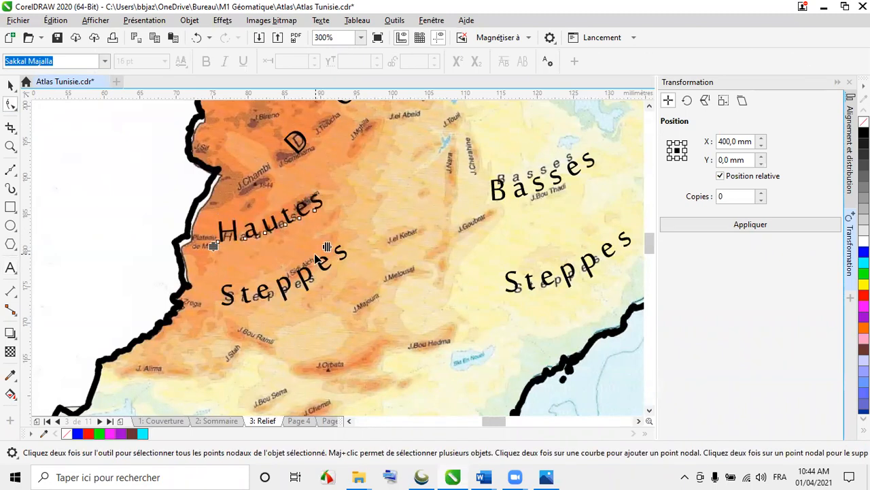
left_click(10, 86)
- Move the "NEFZAOUA" label over the Nefzaoua region south of Chott Jerid and set its font size to 8 pt
scroll(277, 199, "down", 2)
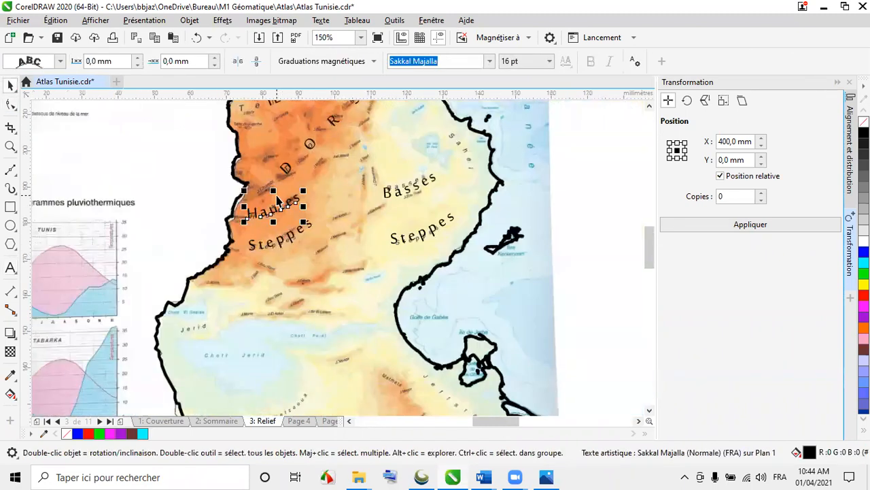
scroll(275, 198, "down", 1)
left_click_drag(535, 235, 287, 300)
scroll(287, 300, "up", 2)
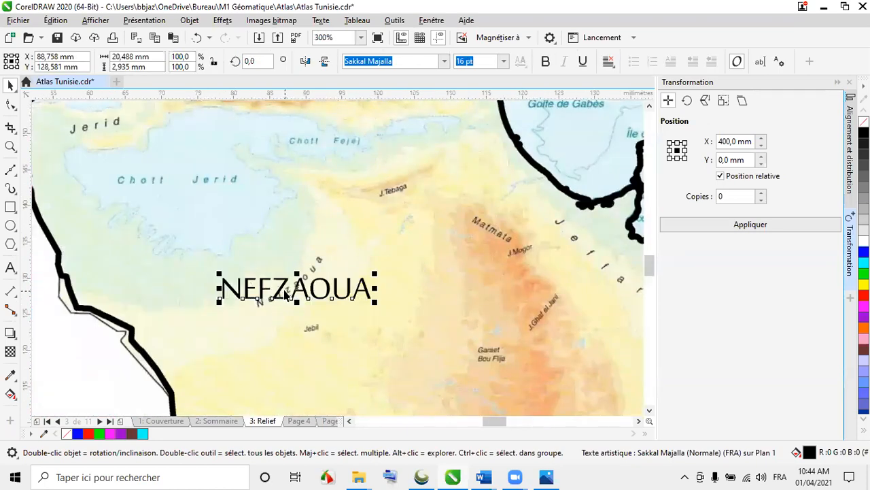
left_click(503, 61)
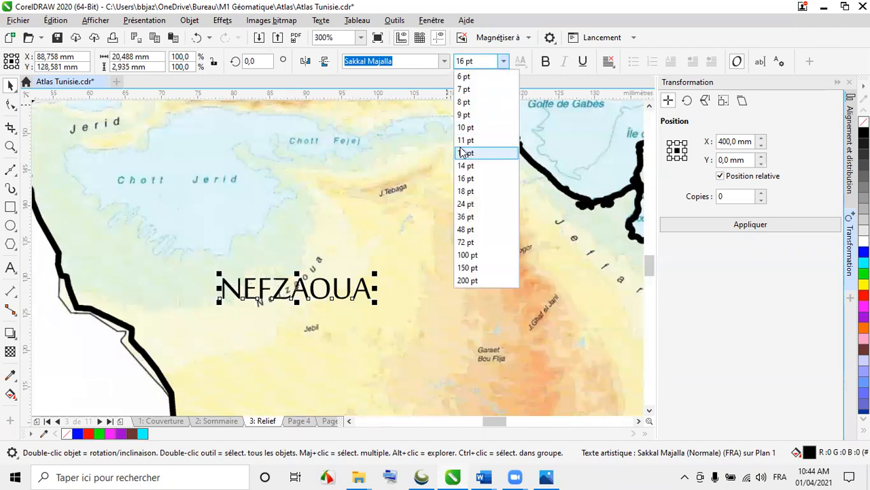
left_click(472, 102)
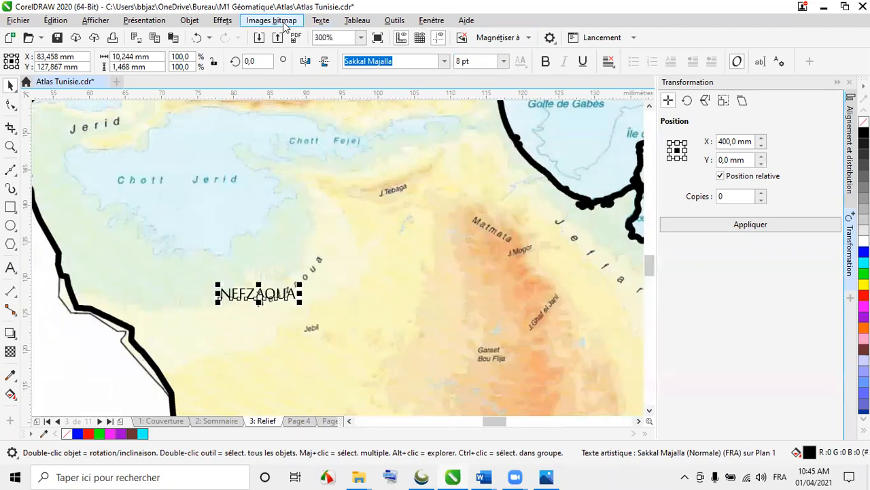
- Change the "NEFZAOUA" label to first-letter capitals and move it just above the scanned Nefzaoua name
left_click(318, 20)
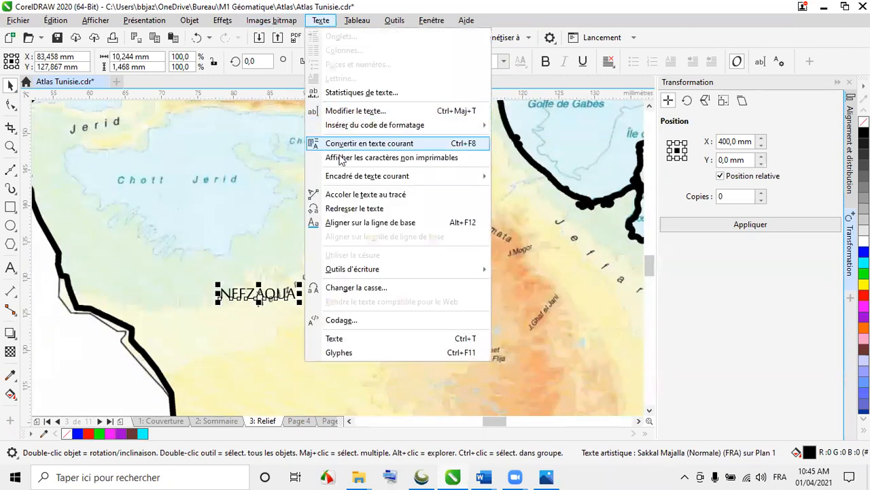
left_click(356, 288)
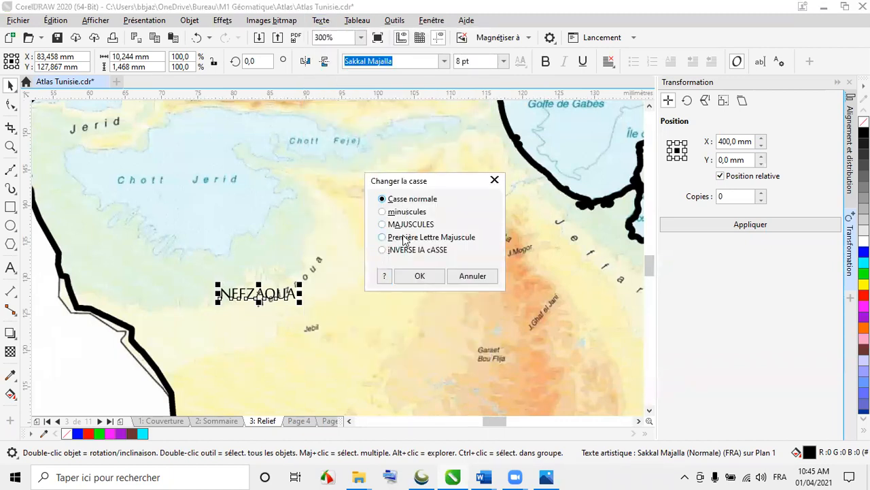
left_click(412, 274)
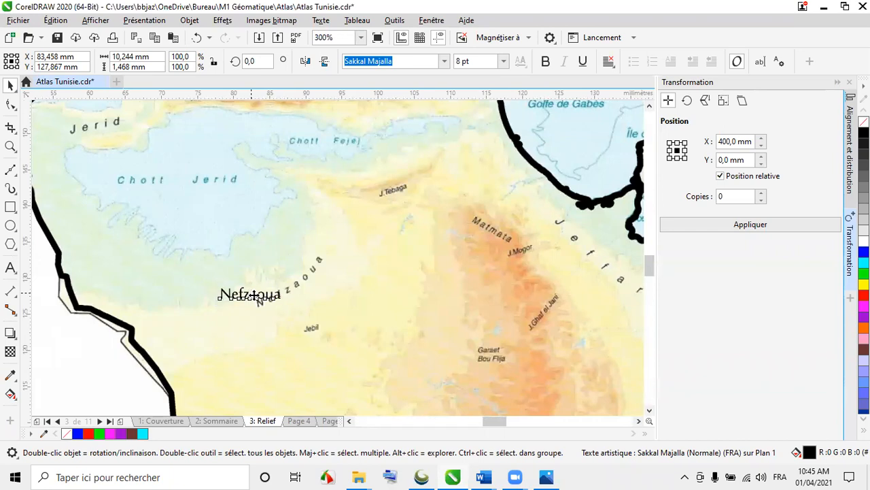
left_click_drag(287, 291, 303, 243)
- Draw a Bézier curve about 15 mm wide and 10 mm high following the underside of the scanned Nefzaoua name
left_click(9, 170)
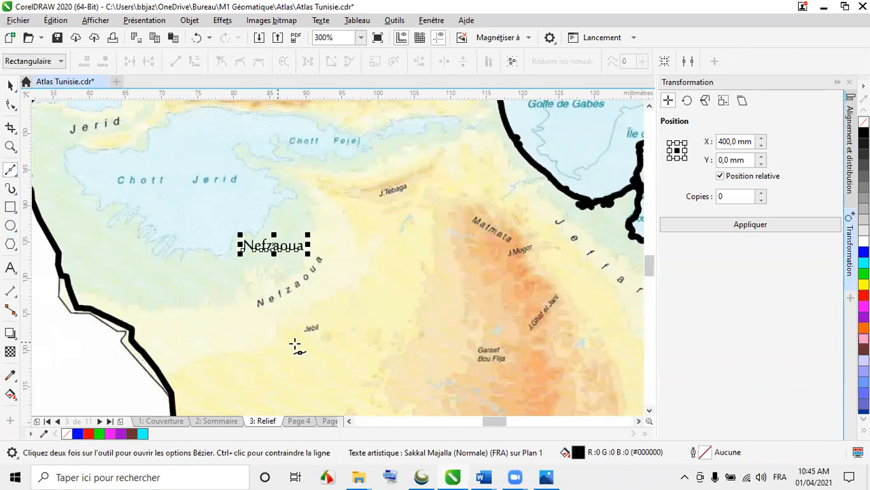
left_click(236, 319)
left_click(343, 247)
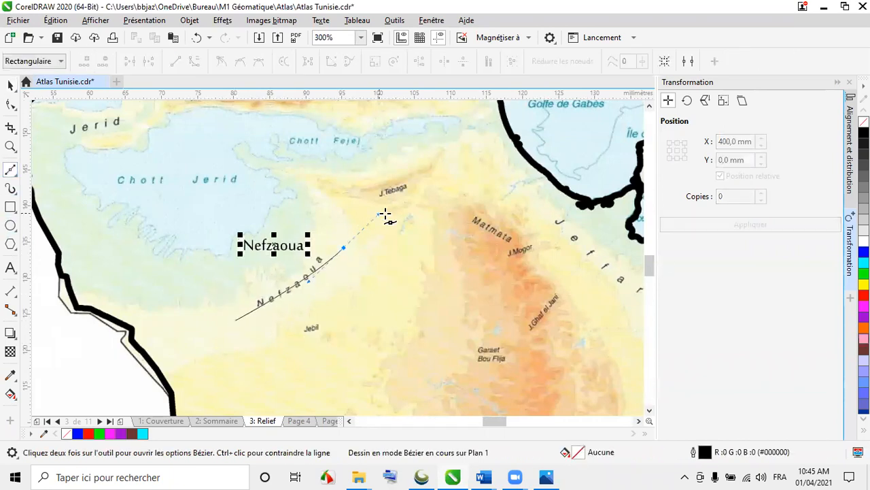
left_click_drag(424, 187, 400, 183)
- Fit the "Nefzaoua" text to the new curve and widen its letter spacing until it fills the curve
left_click(11, 85)
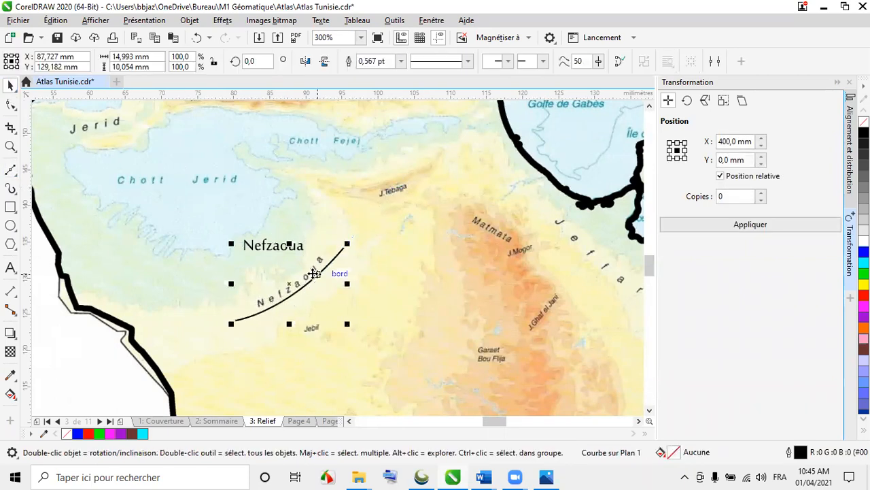
left_click(294, 246, "shift")
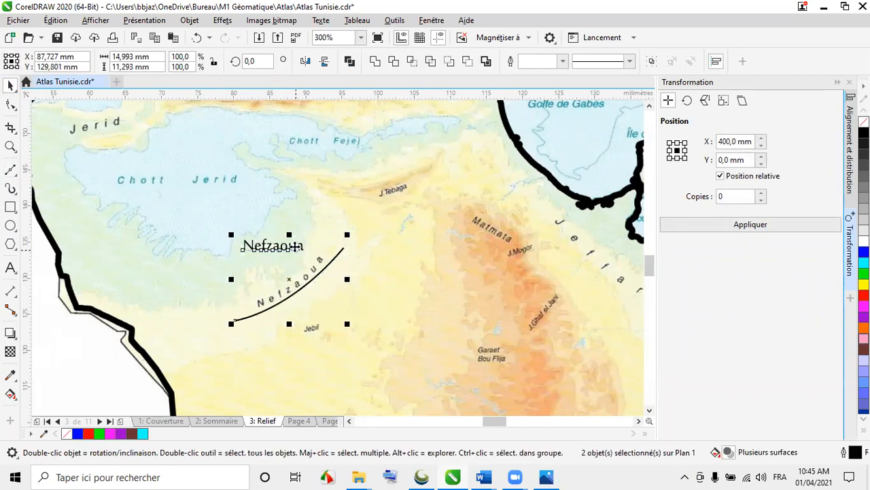
left_click(320, 20)
left_click(358, 194)
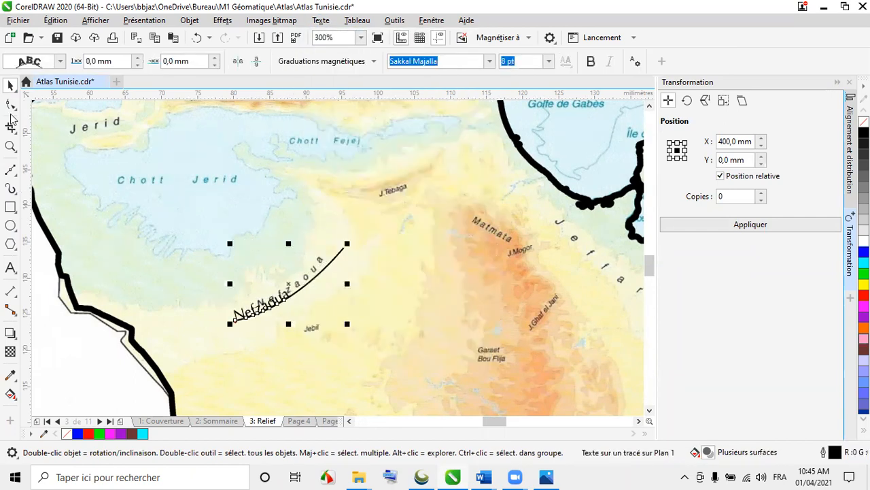
left_click(10, 102)
left_click(272, 308)
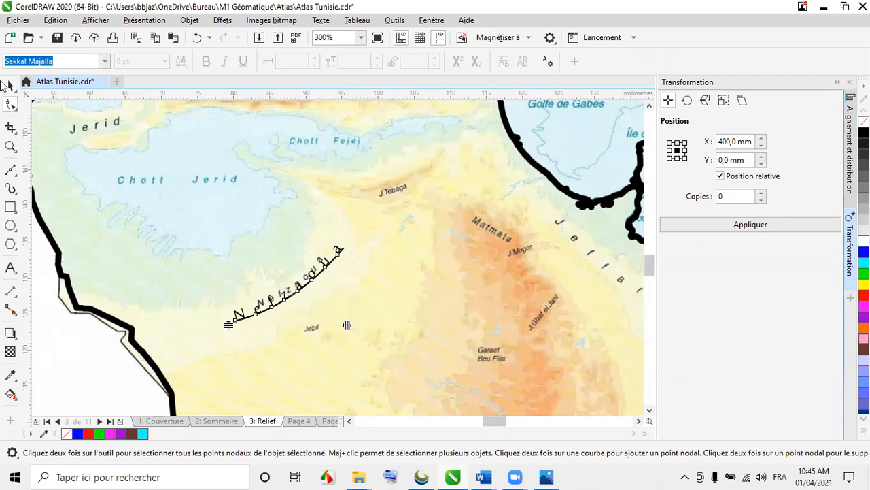
- Remove the outline of the curve carrying the "Nefzaoua" text
left_click(10, 87)
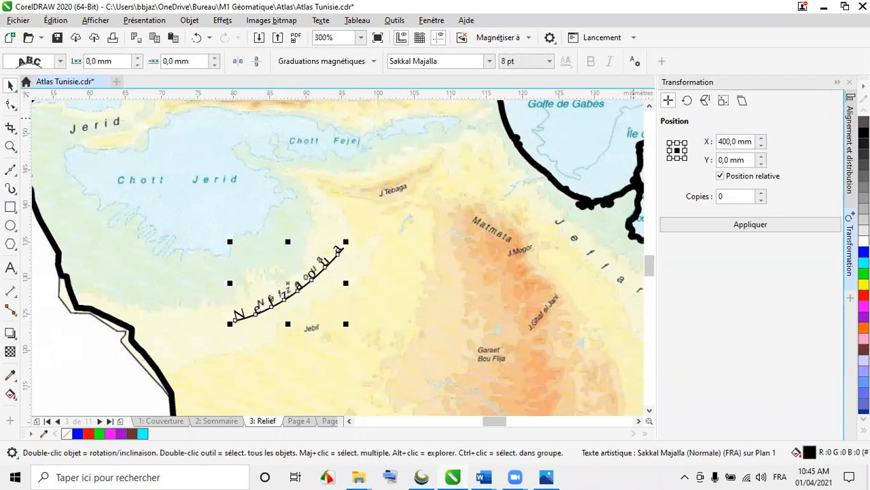
left_click(291, 306)
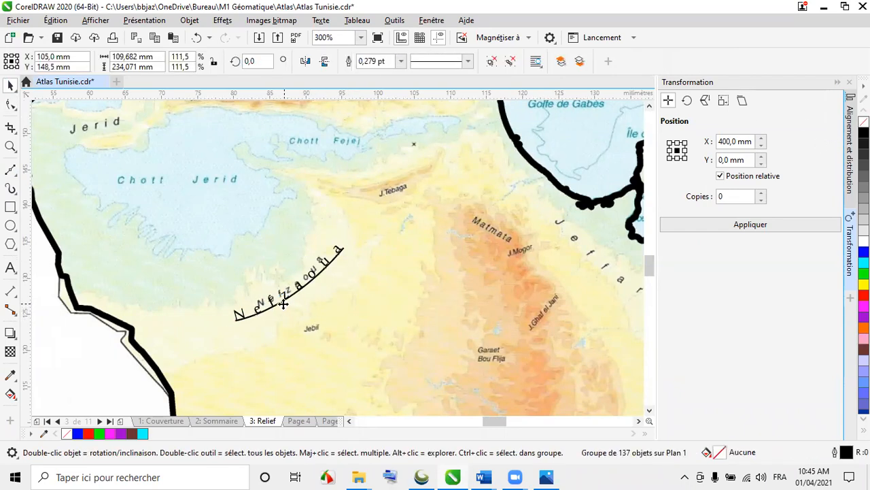
left_click(280, 308, "ctrl")
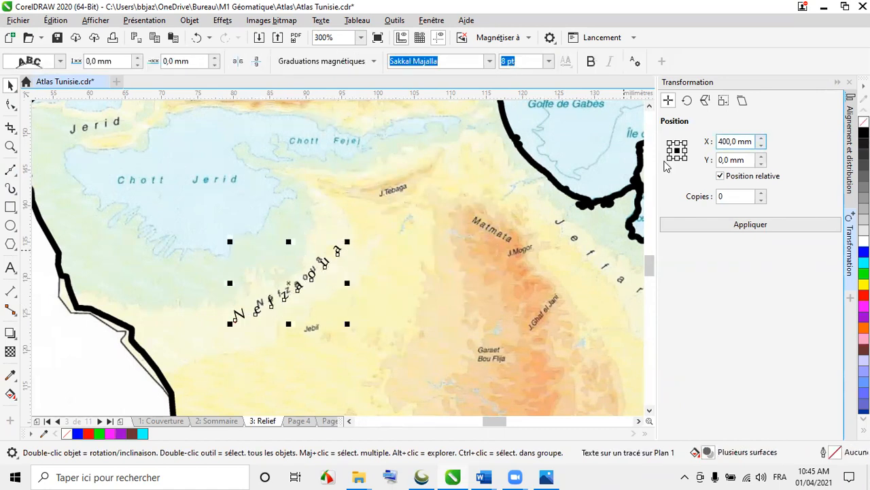
- Move the "JEFFARA" label onto the Jeffara plain and rotate it to about 322° along the scanned name
scroll(266, 279, "down", 2)
scroll(267, 279, "down", 1)
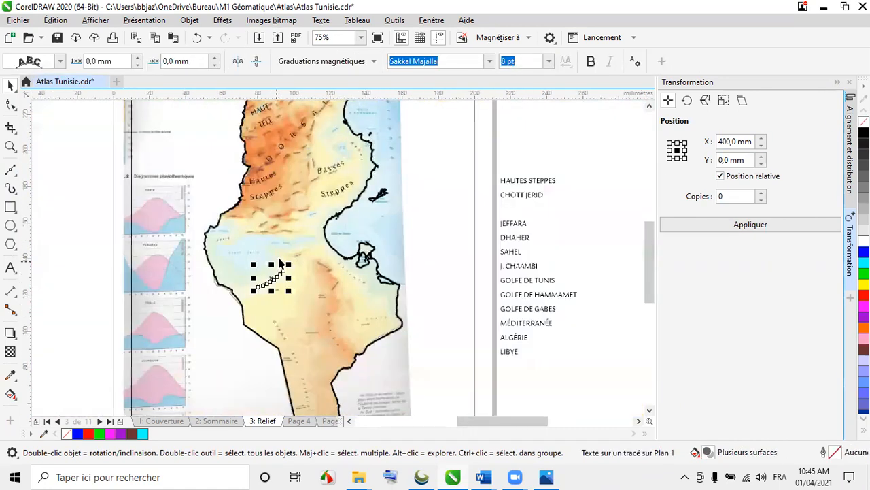
left_click_drag(520, 231, 353, 278)
scroll(351, 278, "up", 2)
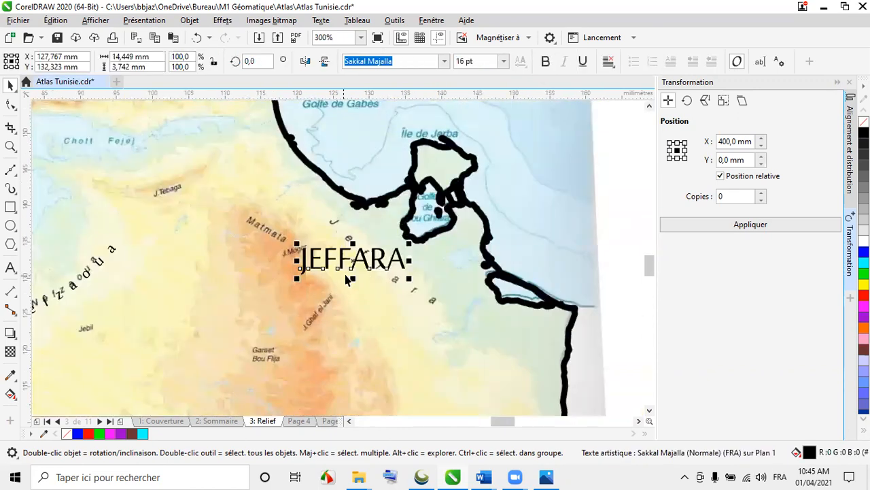
left_click(353, 263)
left_click_drag(411, 279, 399, 333)
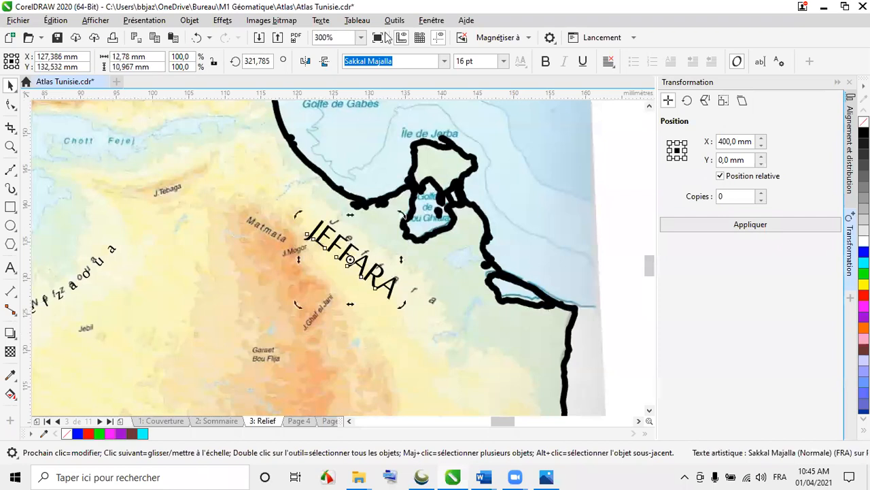
- Change the "JEFFARA" label to first-letter capitals and widen its letter spacing to match the span of the scanned name
left_click(321, 20)
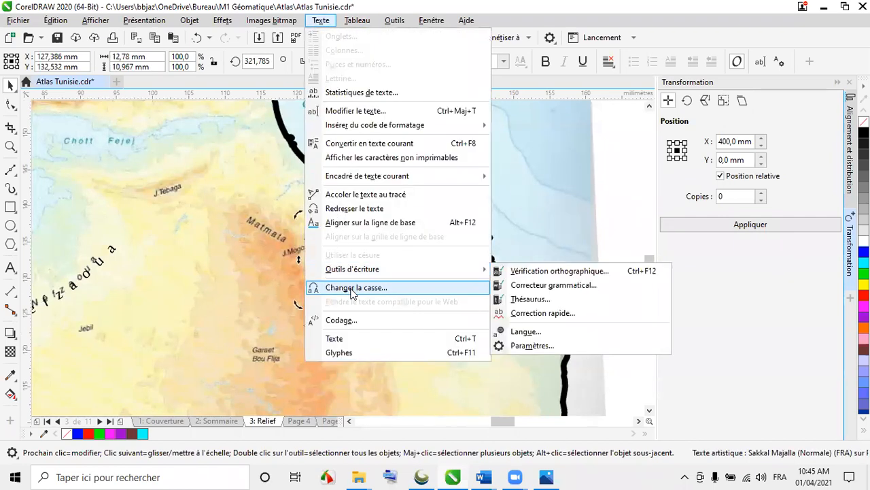
left_click(355, 287)
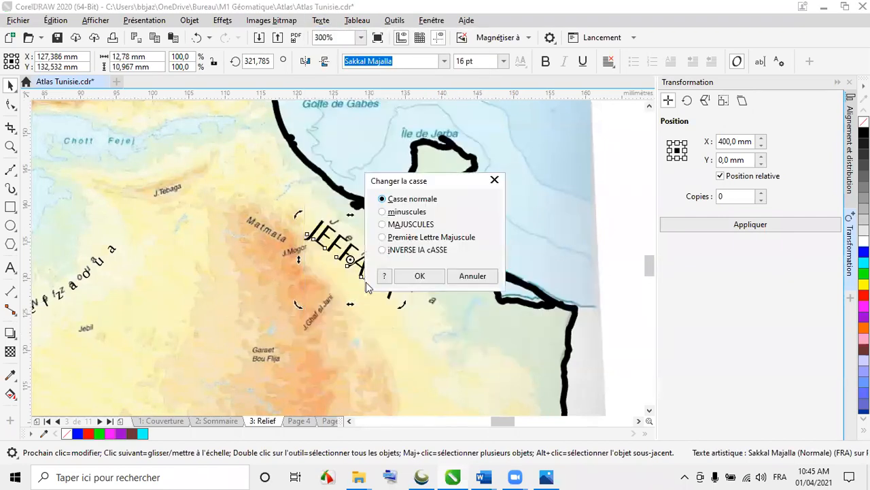
left_click(414, 277)
left_click(11, 105)
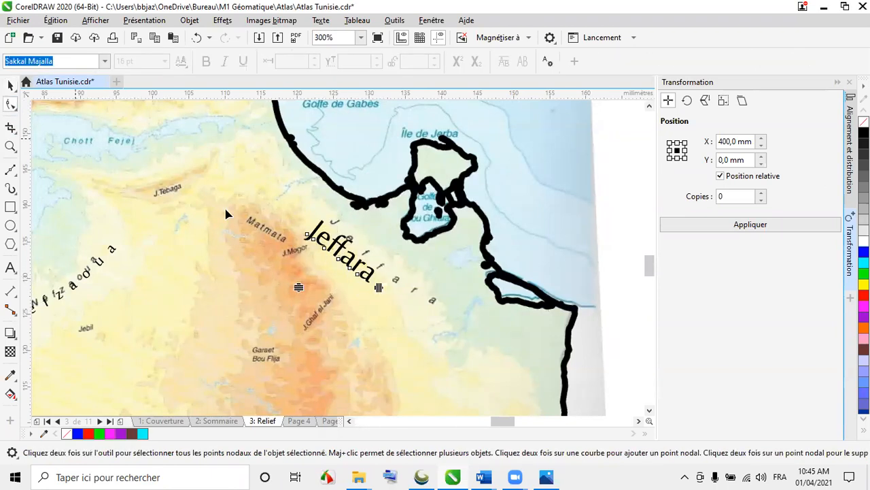
left_click_drag(379, 288, 451, 303)
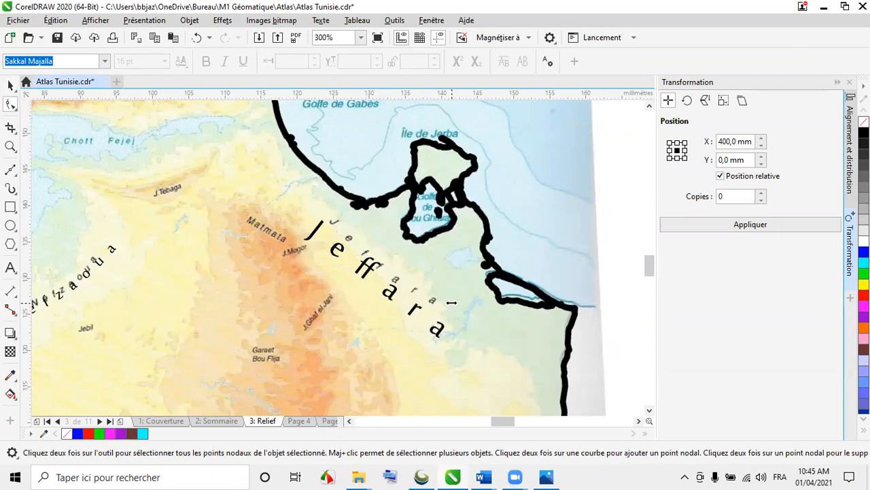
left_click(10, 85)
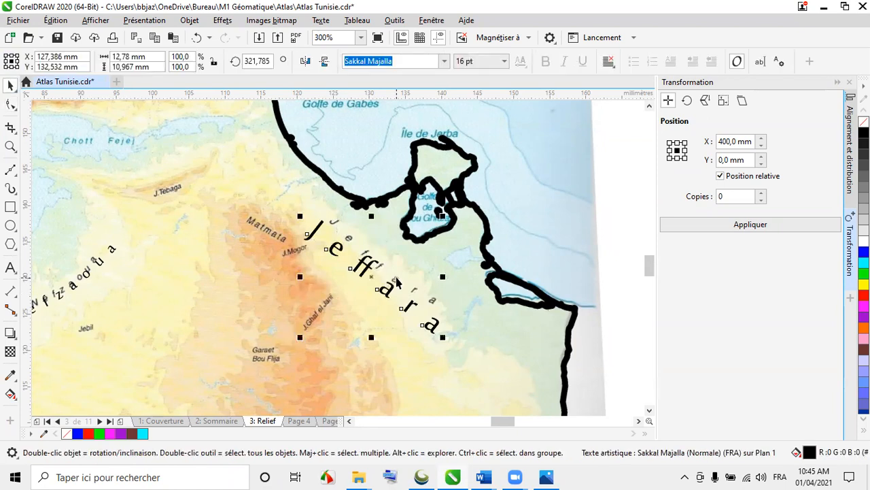
- Place the "ALGÉRIE" label west of the Tunisian border and the "LIBYE" label beyond the southeastern border
scroll(289, 238, "down", 1)
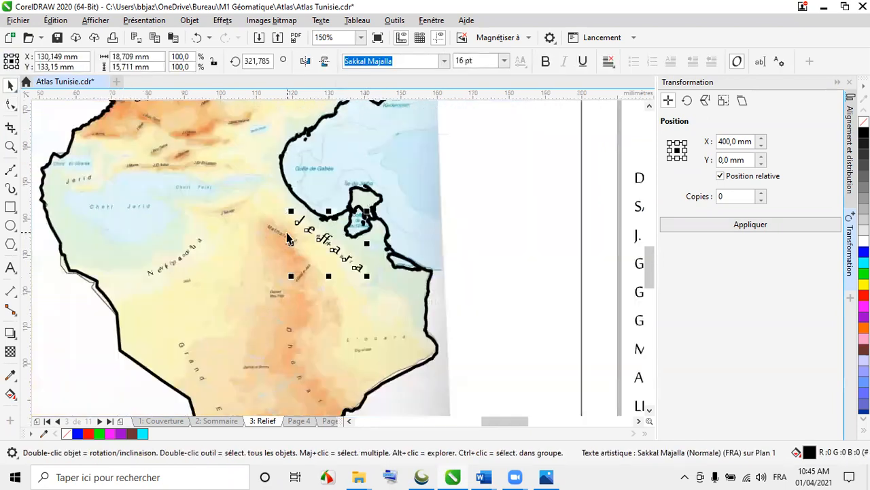
scroll(289, 238, "down", 1)
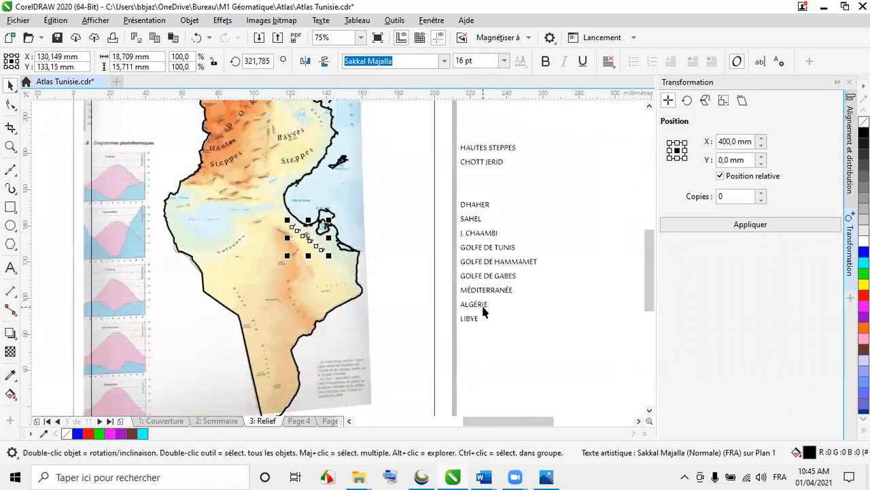
left_click_drag(482, 310, 187, 140)
left_click_drag(478, 317, 346, 326)
- Place the "GOLFE DE GABES" and "GOLFE DE HAMMAMET" labels over their gulfs along the east coast
left_click_drag(498, 279, 333, 193)
left_click_drag(501, 266, 374, 117)
scroll(527, 335, "down", 2)
scroll(433, 214, "up", 2)
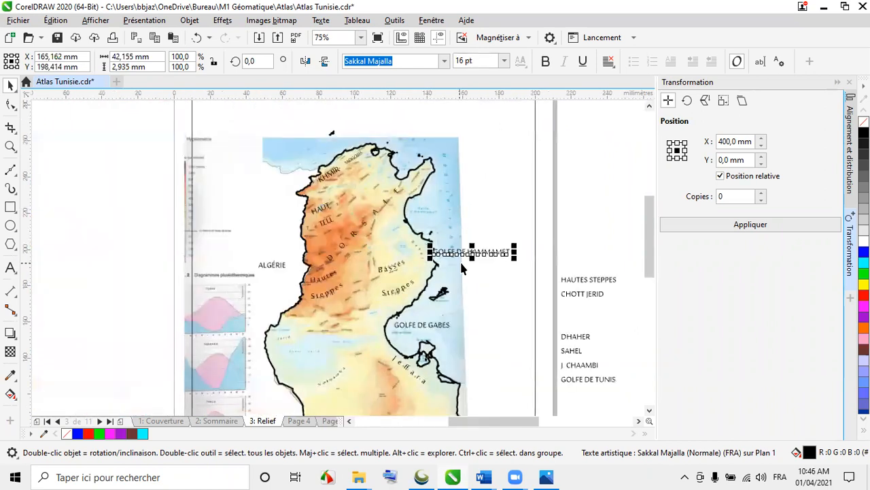
left_click_drag(435, 250, 409, 211)
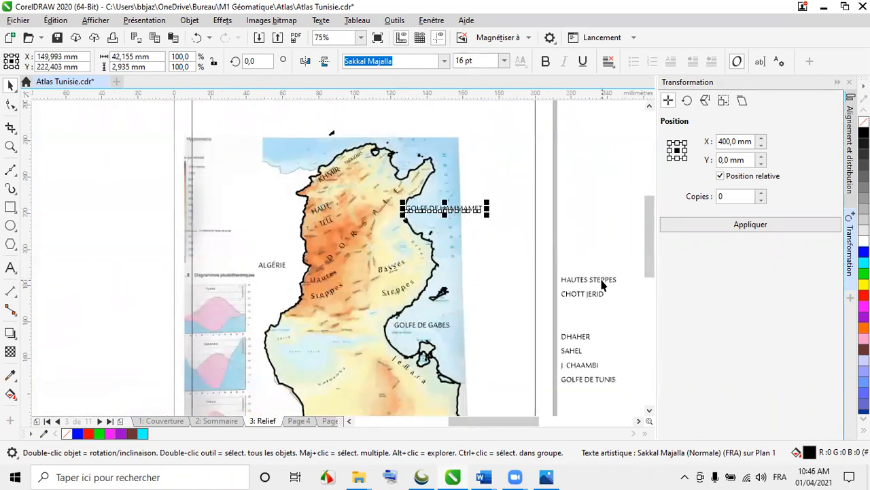
- Move the "CHOTT JERID", "SAHEL", "J. CHAAMBI", "DHAHER" and "GOLFE DE TUNIS" labels onto their areas of the map
left_click_drag(590, 300, 315, 359)
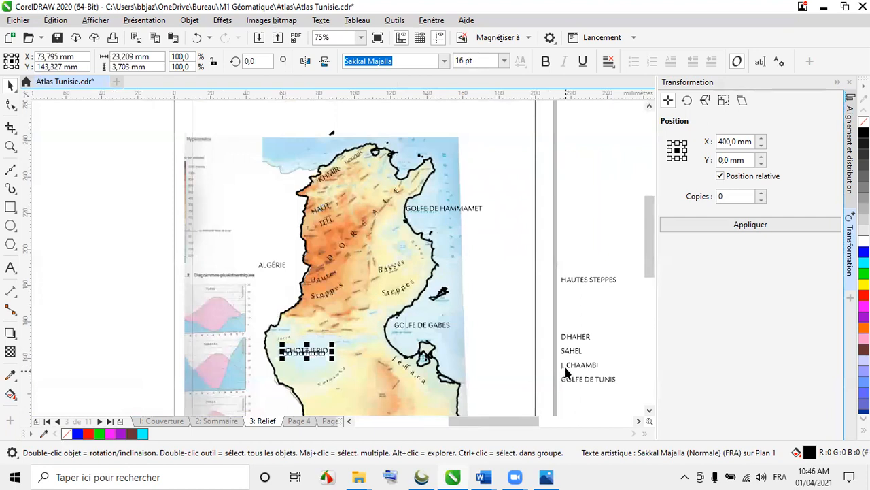
left_click_drag(573, 352, 415, 250)
left_click_drag(585, 370, 319, 291)
left_click_drag(577, 342, 410, 405)
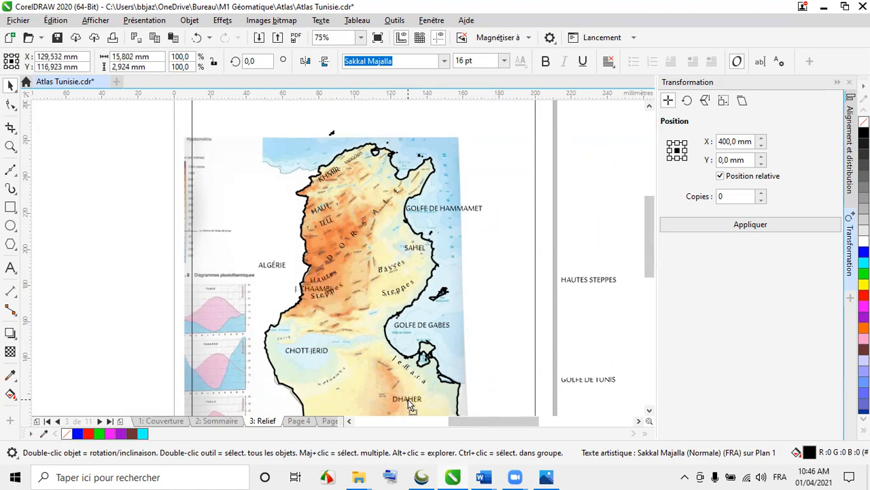
left_click_drag(594, 384, 423, 161)
- Move the "J. CHAAMBI" label up to the scanned J.Chambi peak and set its font size to 6 pt
scroll(364, 214, "down", 1)
scroll(348, 218, "up", 5)
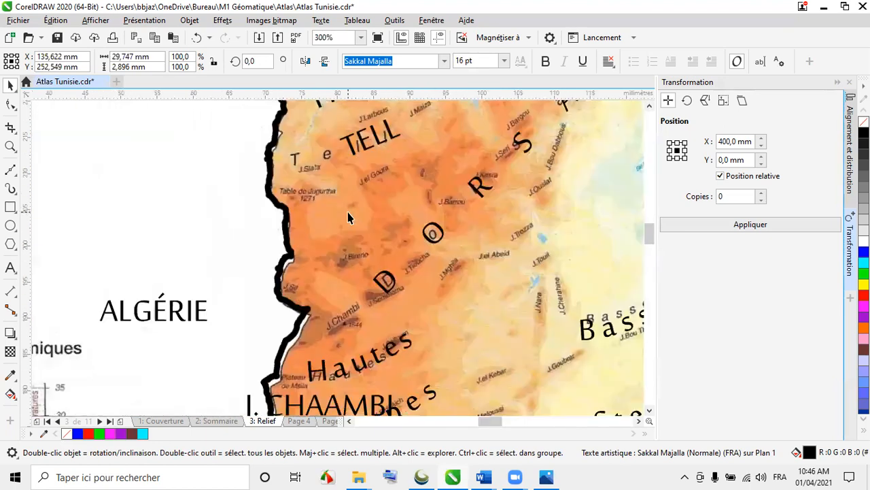
scroll(355, 268, "down", 2)
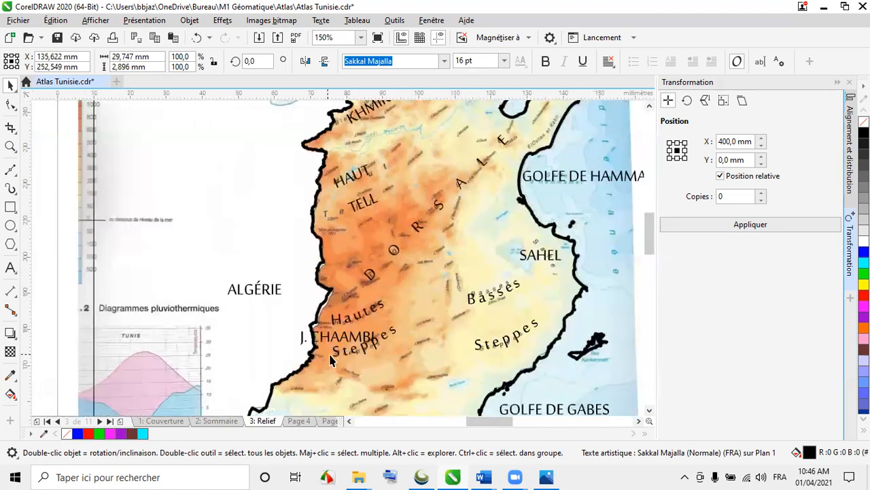
left_click_drag(348, 299, 348, 291)
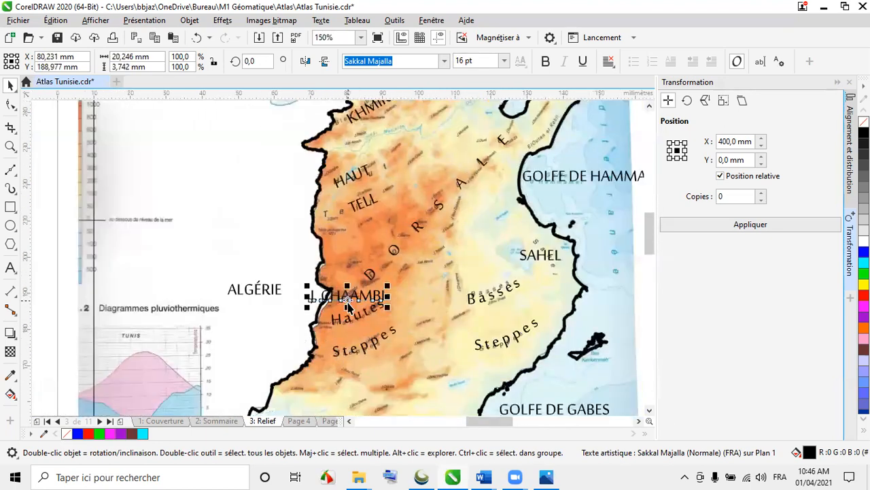
scroll(348, 290, "up", 4)
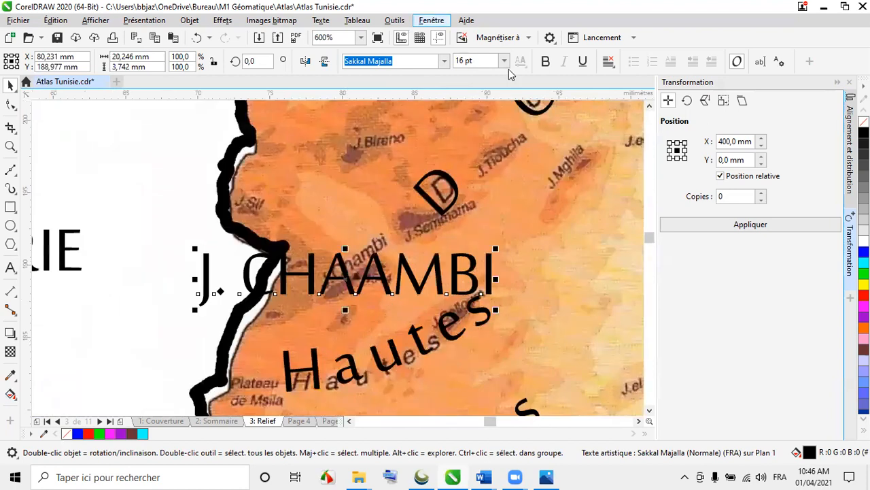
left_click(504, 60)
left_click(471, 76)
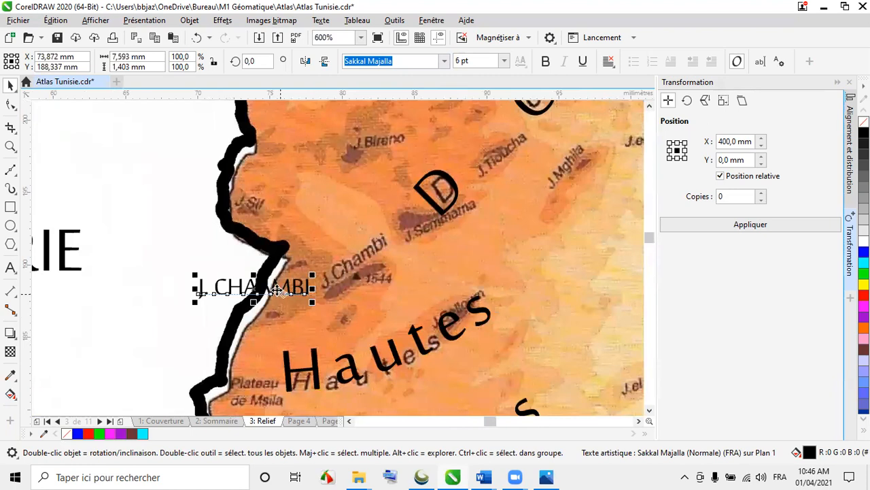
left_click(306, 289)
left_click_drag(311, 302, 314, 270)
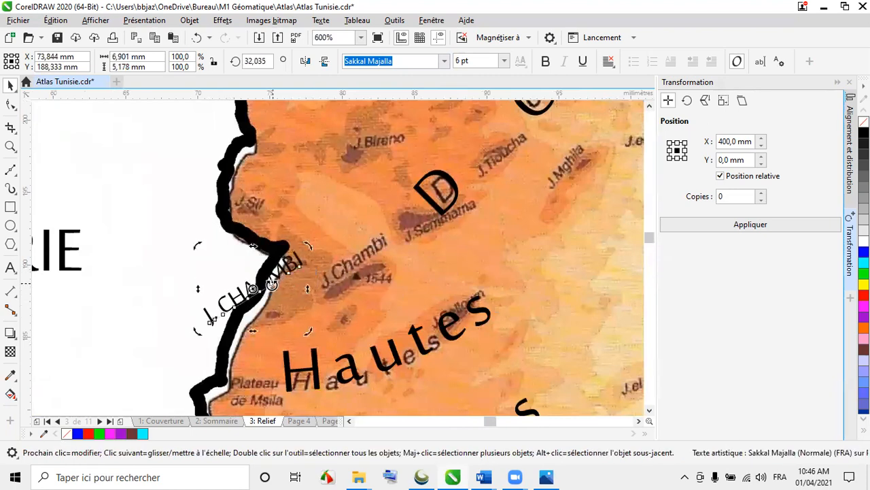
left_click(254, 293)
left_click_drag(255, 292, 346, 264)
- Change the case of the Tunis, Hammamet and Gabes gulf labels to "Casse normale"
scroll(285, 262, "down", 3)
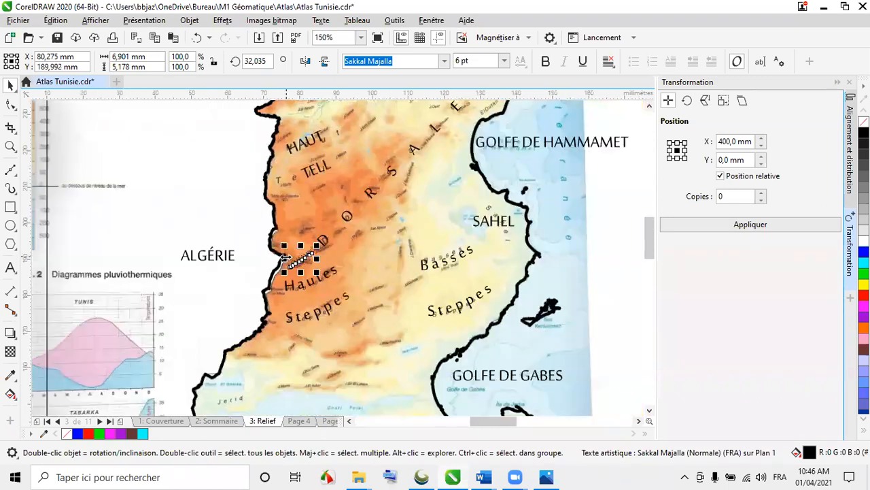
scroll(408, 204, "down", 2)
scroll(441, 227, "up", 3)
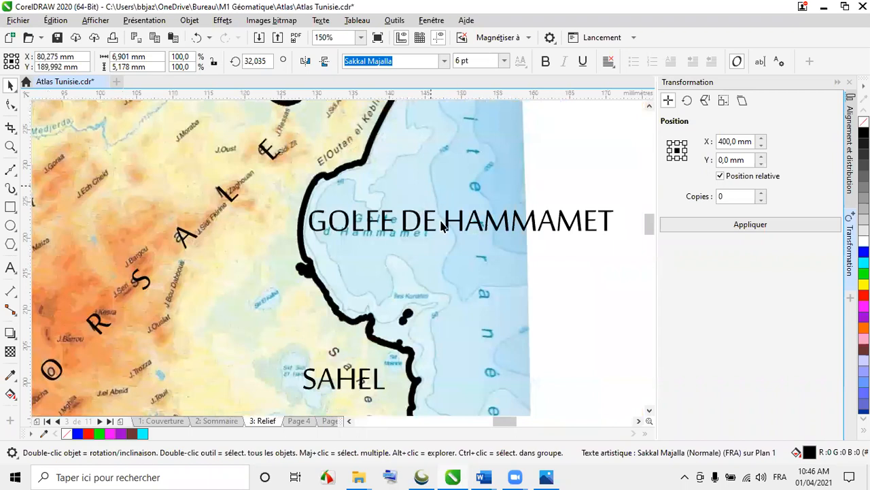
left_click(430, 229)
scroll(430, 230, "down", 2)
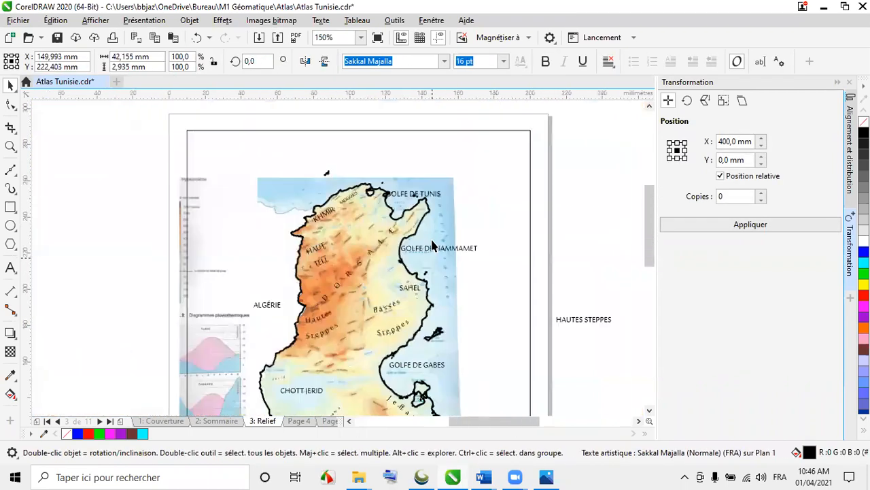
left_click(412, 198, "shift")
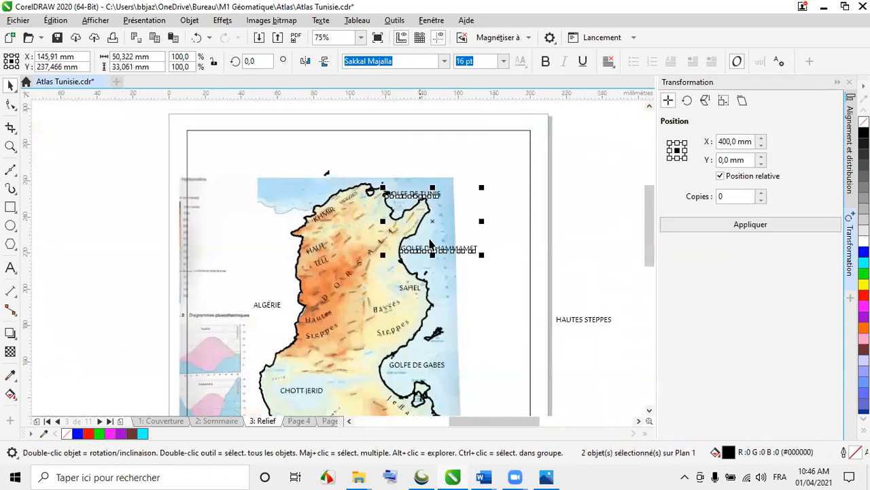
left_click(436, 367, "shift")
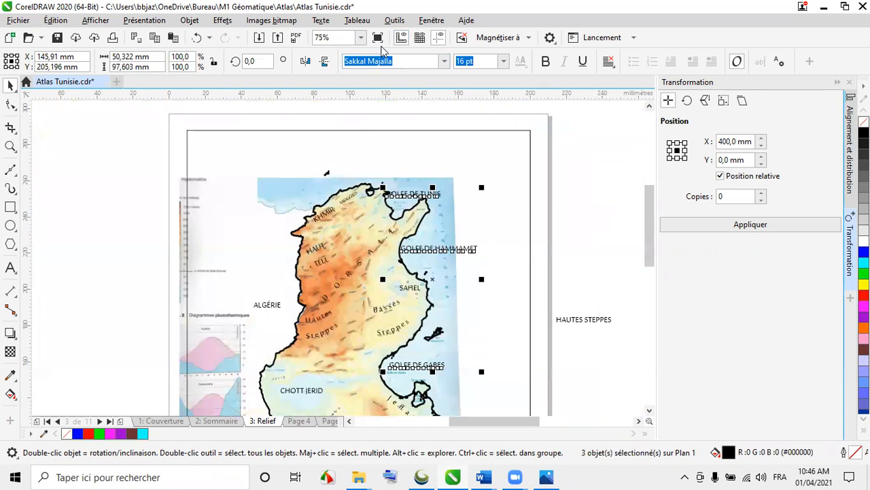
left_click(322, 20)
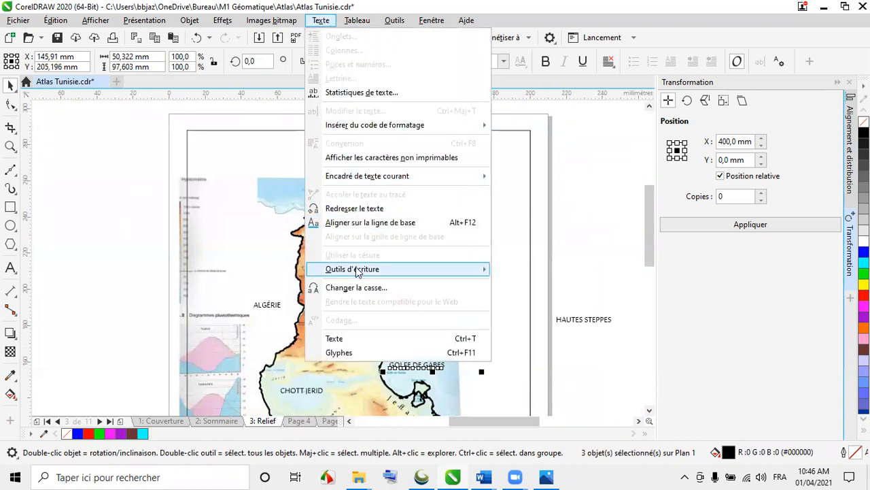
left_click(358, 286)
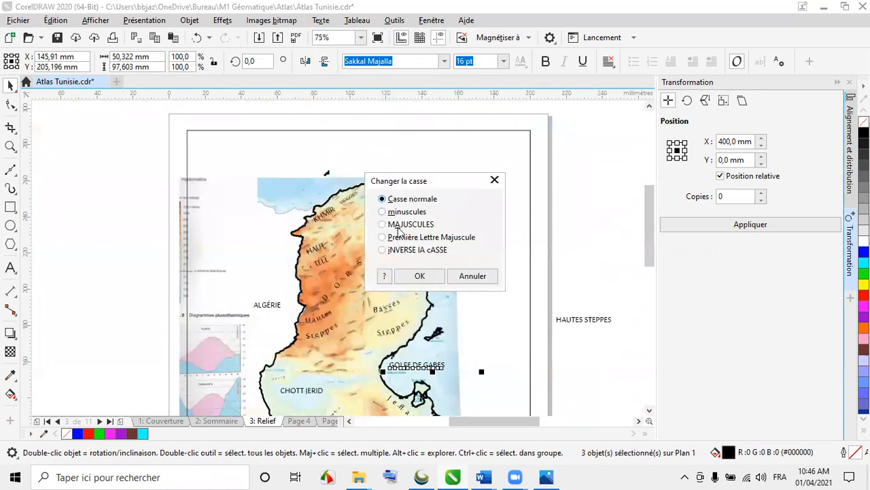
left_click(420, 275)
- Format the three gulf labels in italic Calibri at 10 pt
scroll(429, 175, "up", 2)
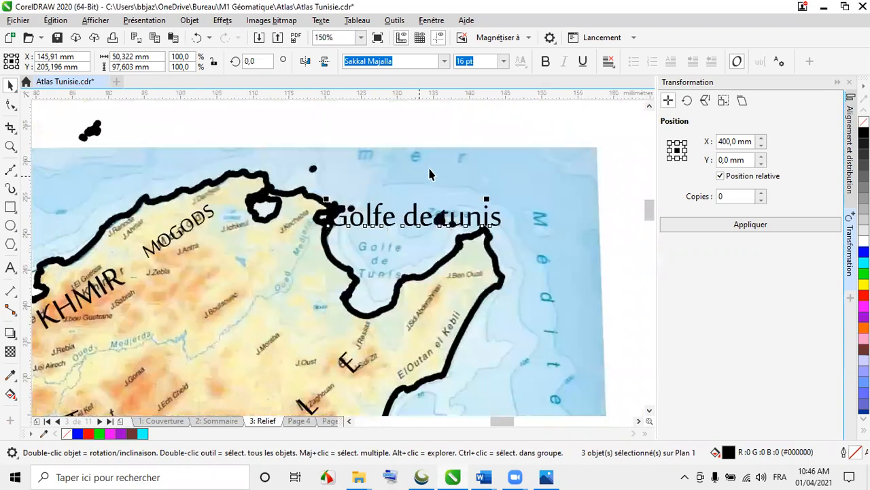
left_click(444, 61)
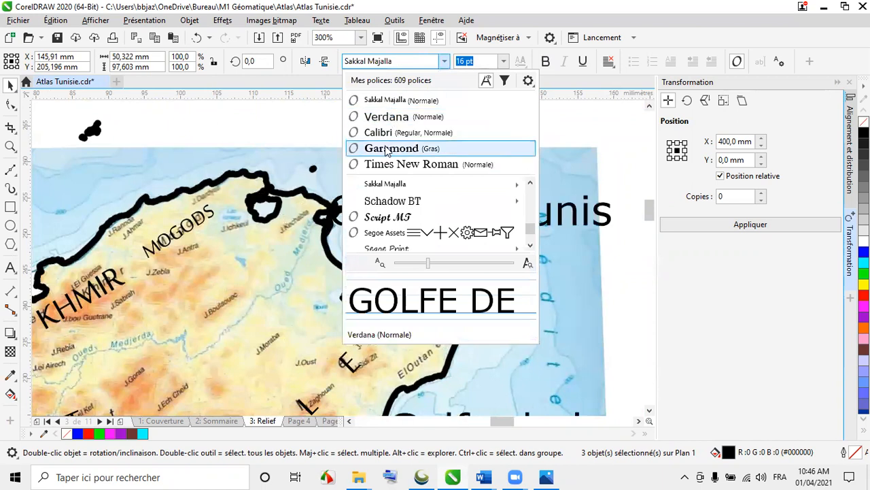
left_click(391, 133)
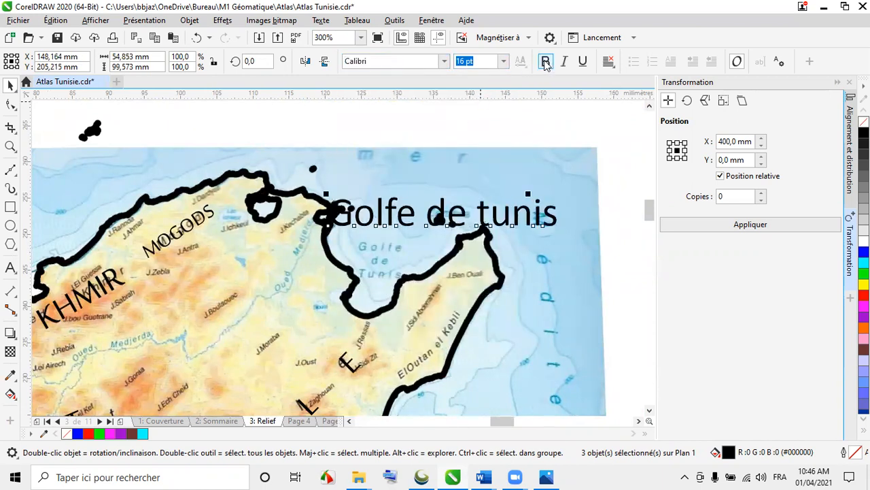
left_click(504, 61)
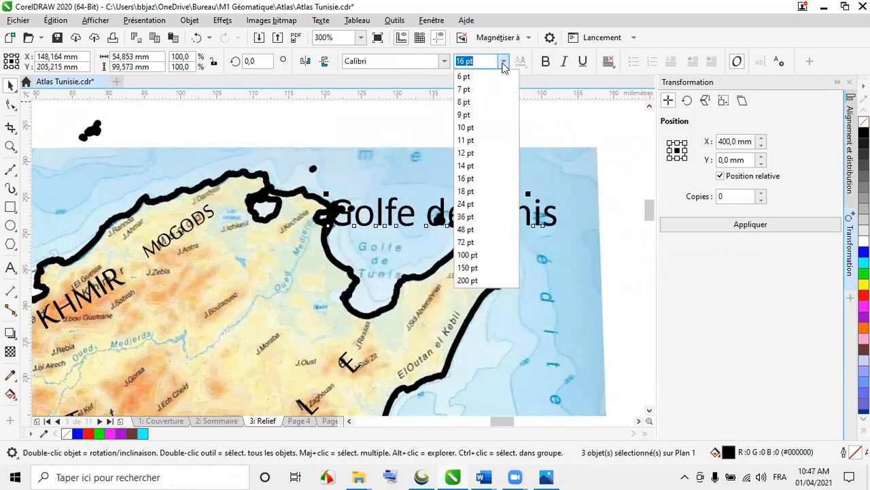
left_click(480, 129)
left_click(566, 62)
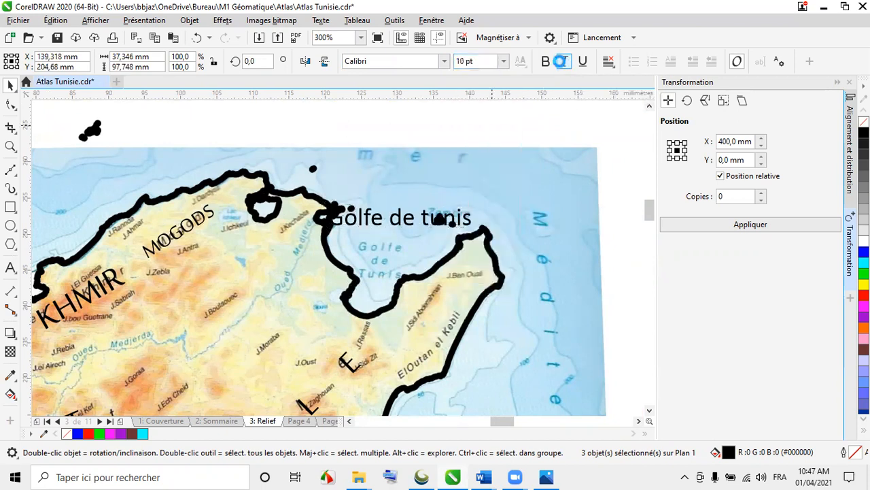
key("Escape")
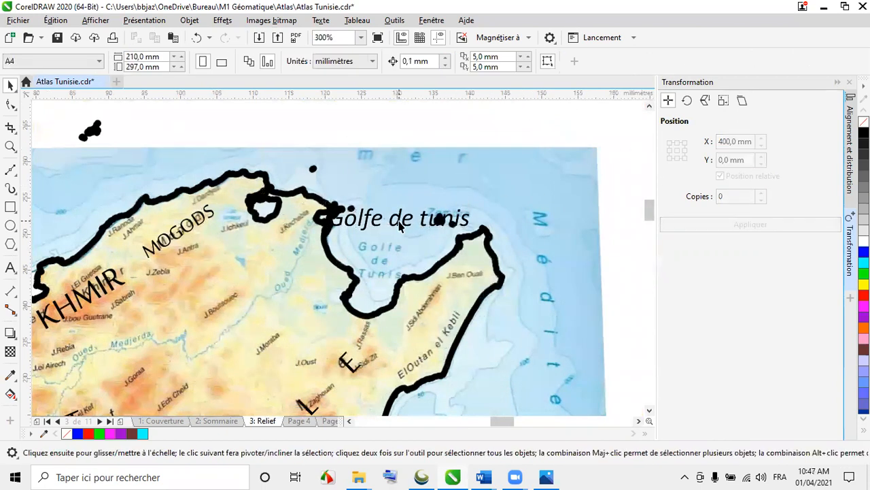
- Move the Tunis gulf label slightly up and break it into three lines reading "Golfe / de / Tunis", with a capital T
left_click(399, 226)
left_click_drag(399, 227, 415, 189)
double_click(415, 189)
key("Return")
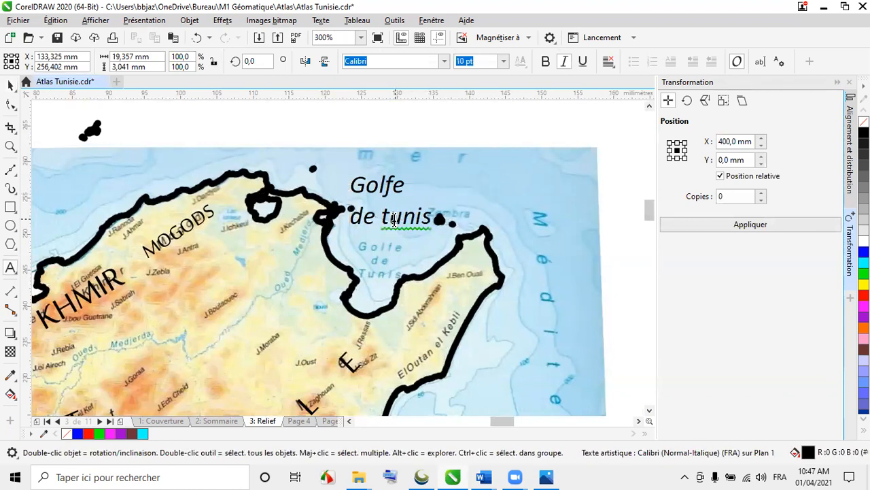
left_click(380, 217)
key("Return")
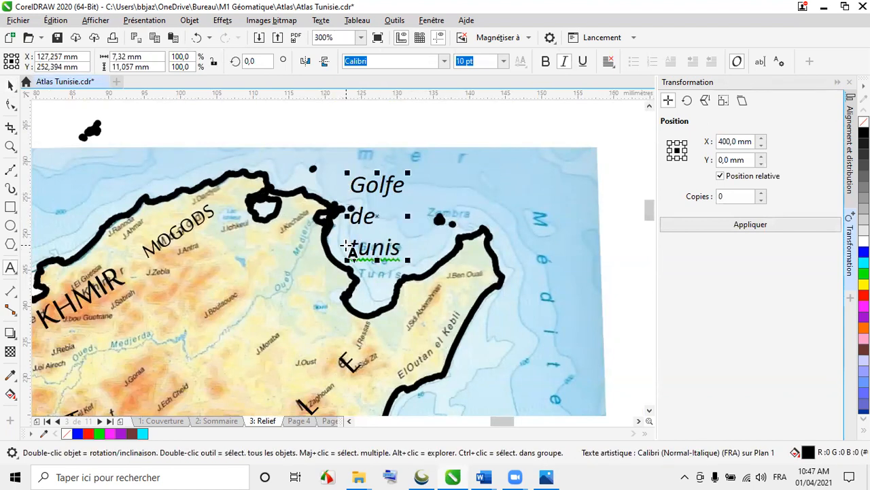
left_click_drag(363, 255, 354, 250)
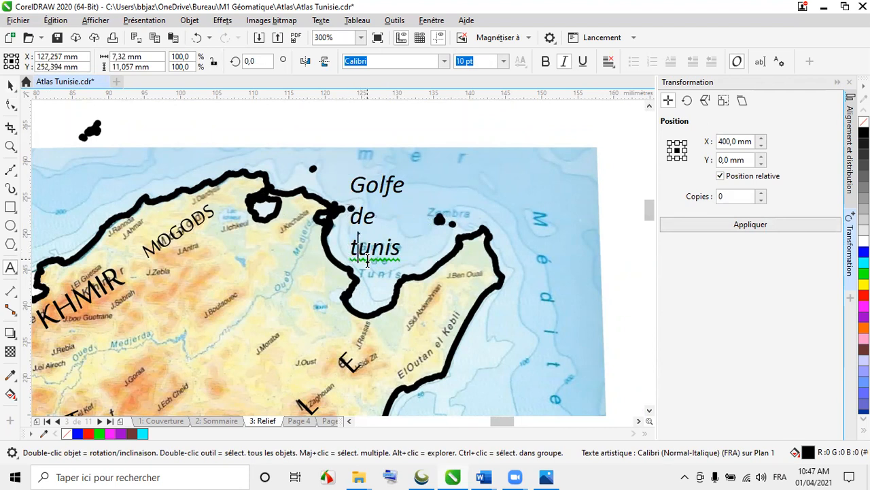
right_click(368, 261)
left_click(395, 282)
left_click(10, 85)
- Centre-align the "Golfe de Tunis" label and tighten the spacing between its three lines
left_click(608, 63)
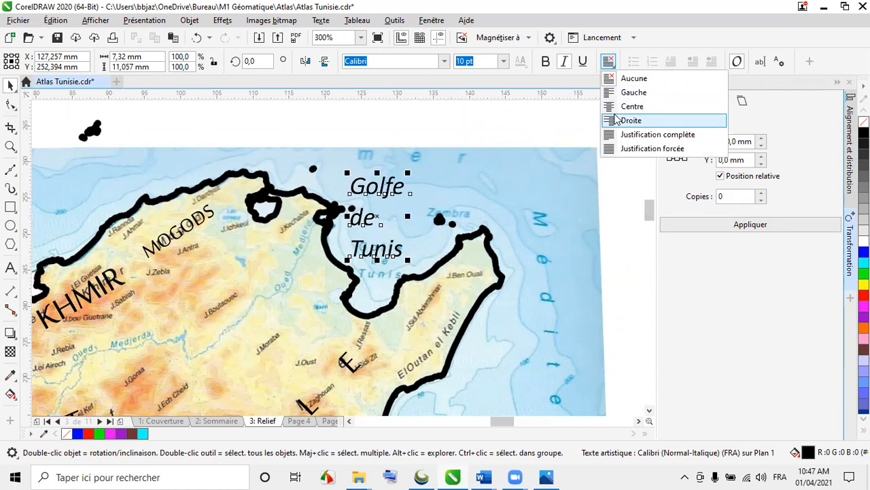
left_click(634, 104)
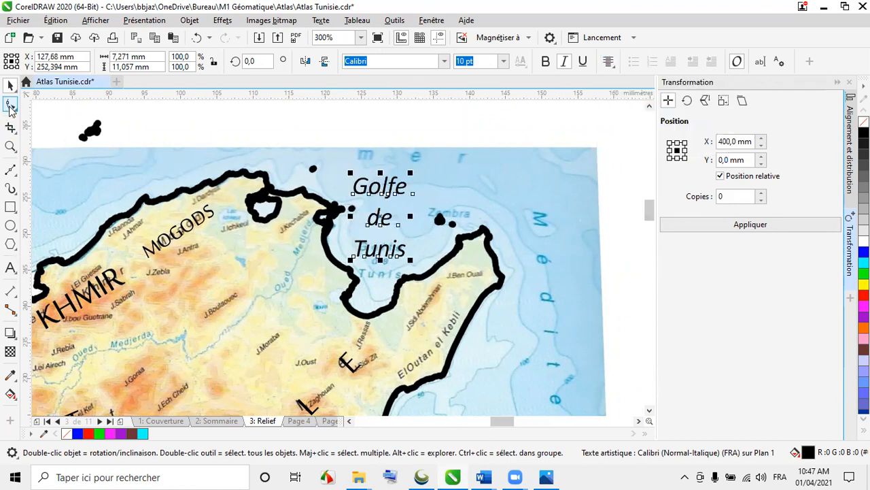
left_click(10, 105)
left_click_drag(350, 261, 348, 238)
left_click(11, 85)
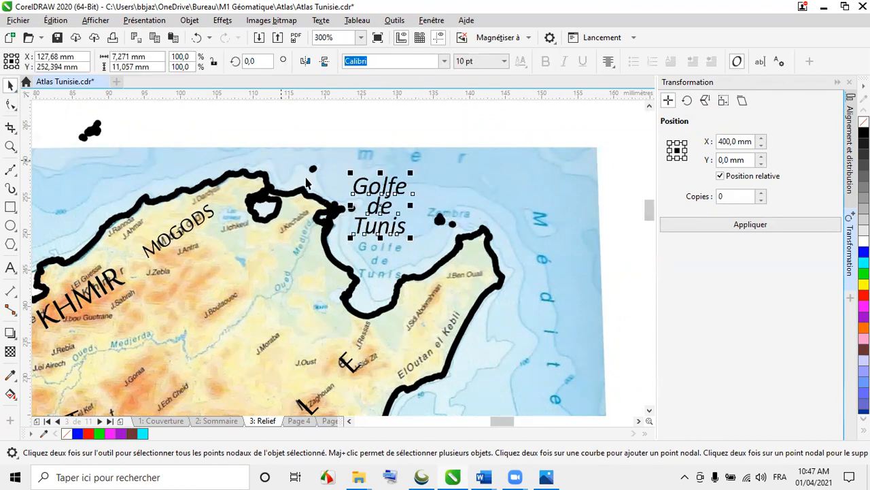
- Place the "Golfe de Tunis" label over the scanned gulf name and fill it with a dark blue shade
left_click_drag(381, 211, 390, 250)
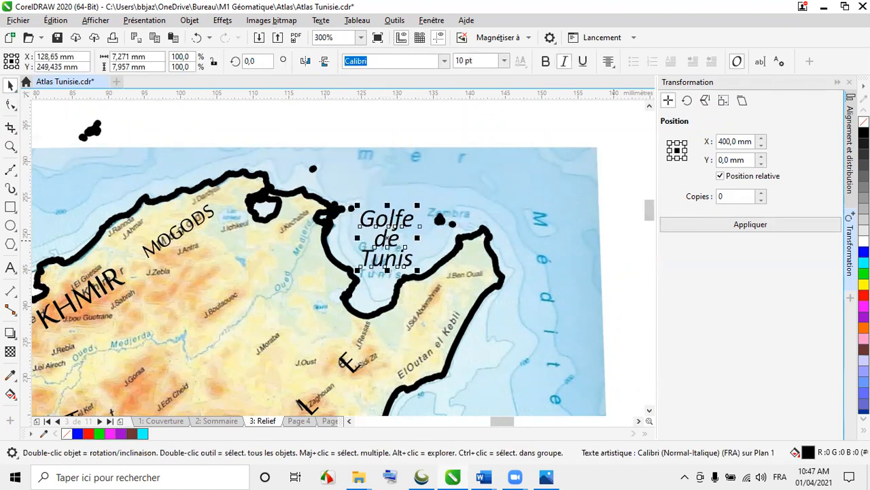
left_click(864, 263)
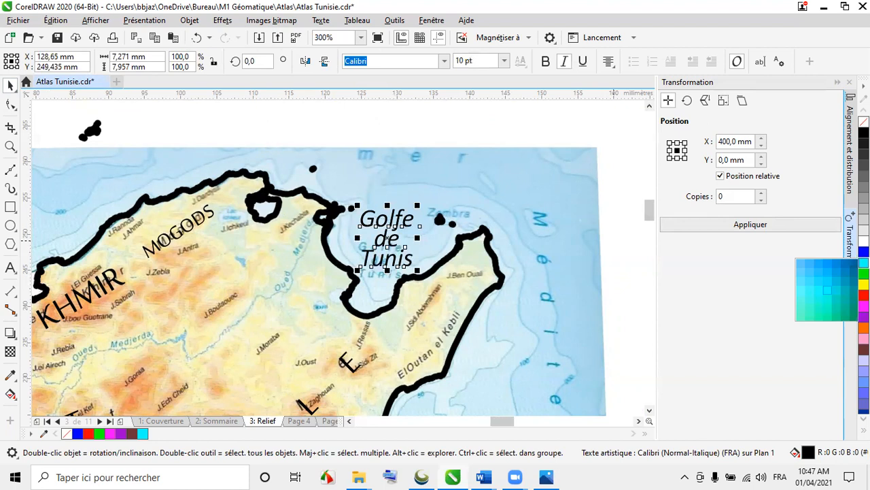
left_click(854, 263)
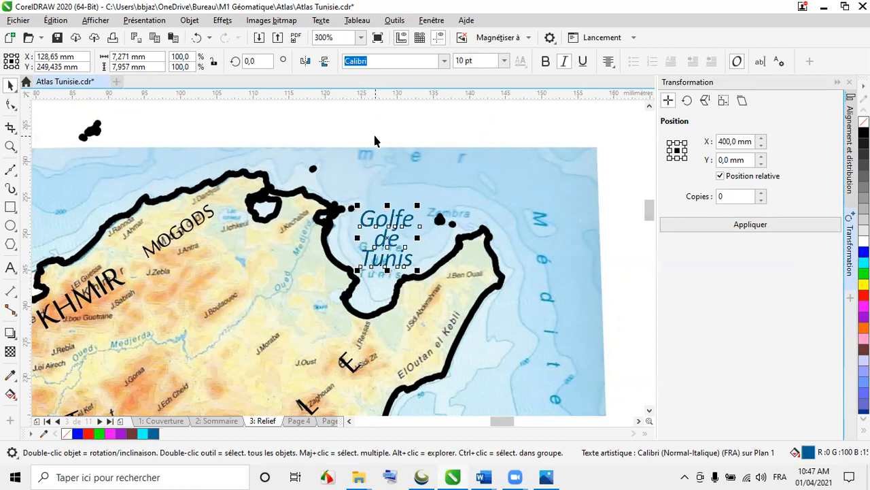
- Break the Hammamet gulf label into three lines reading "Golfe / de / Hammamet" and place it inside the gulf
scroll(374, 141, "down", 2)
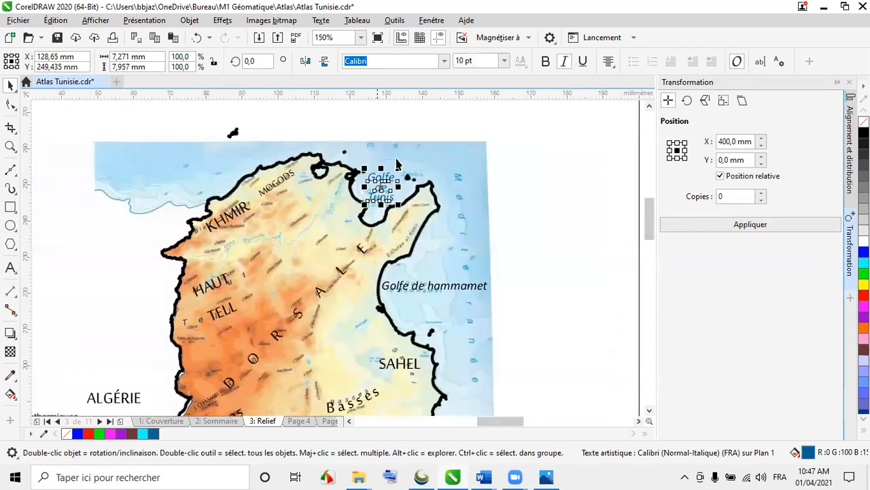
double_click(414, 288)
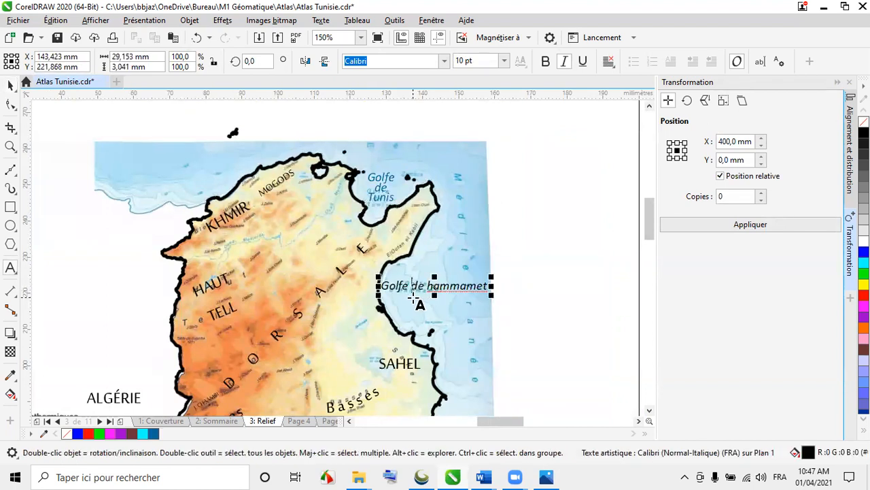
key("Return")
left_click(396, 301)
key("Return")
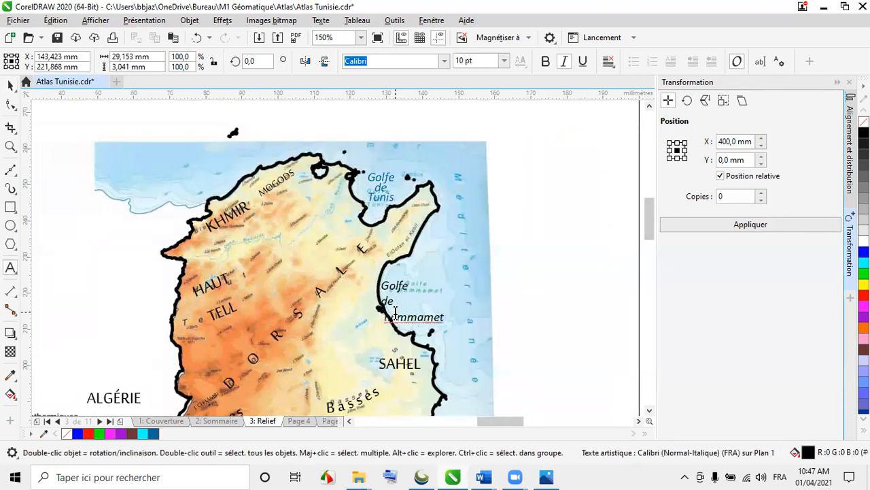
left_click(380, 313)
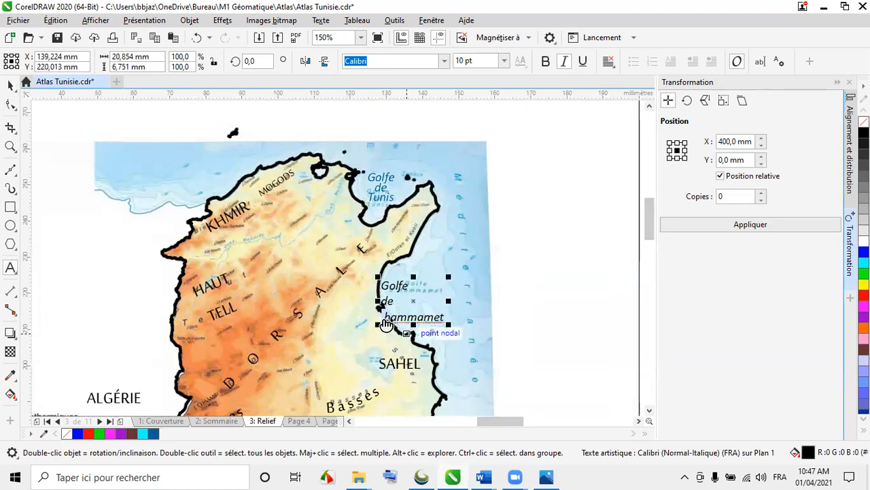
type("H")
left_click(10, 87)
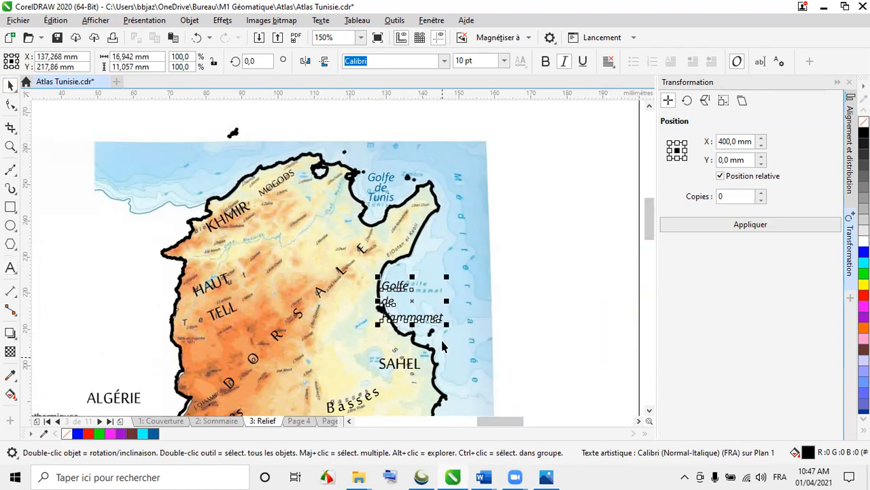
left_click_drag(412, 301, 432, 286)
- Break the Gabes gulf label into three lines reading "Golfe / de / Gabes", with a capital G
scroll(420, 208, "down", 1)
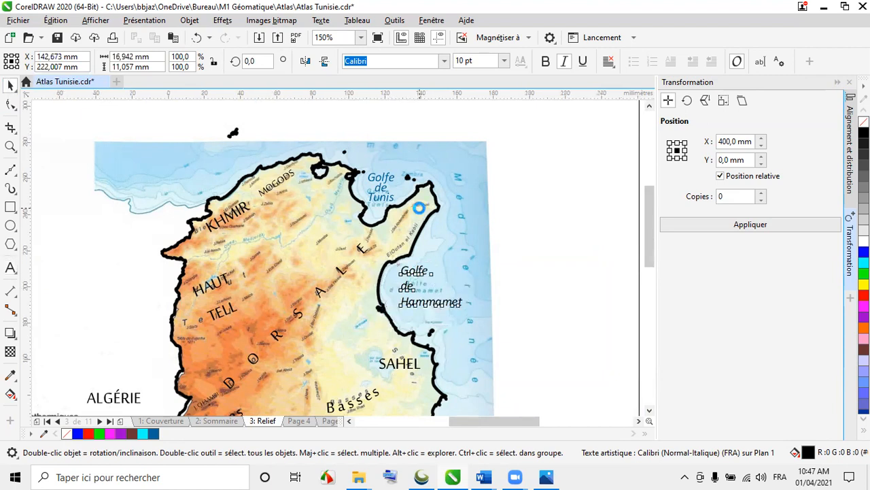
scroll(398, 374, "up", 1)
scroll(420, 370, "up", 2)
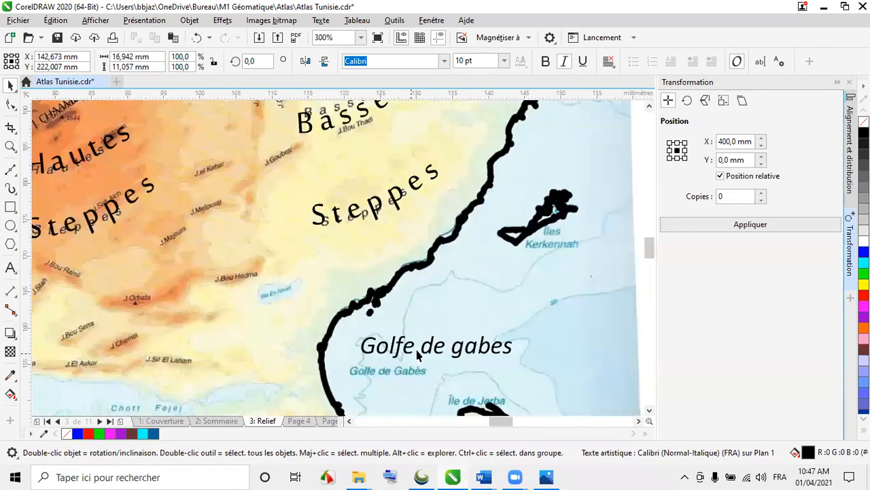
double_click(429, 357)
key("Return")
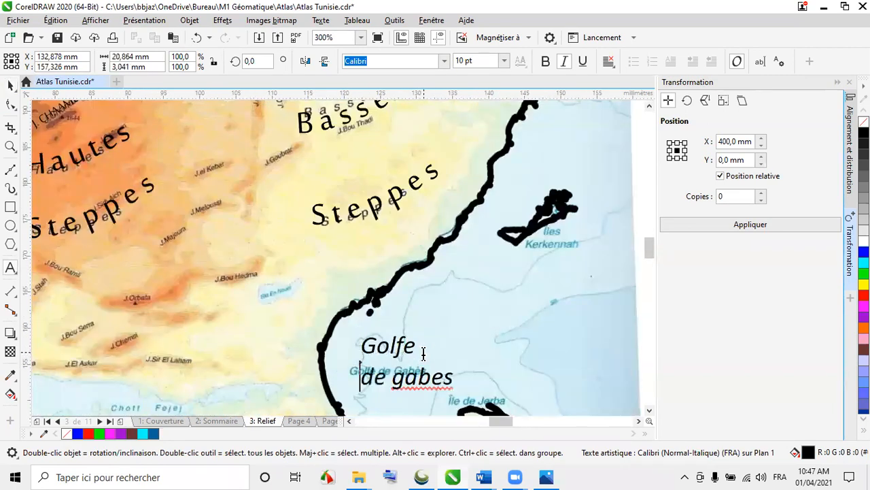
left_click(394, 379)
key("Return")
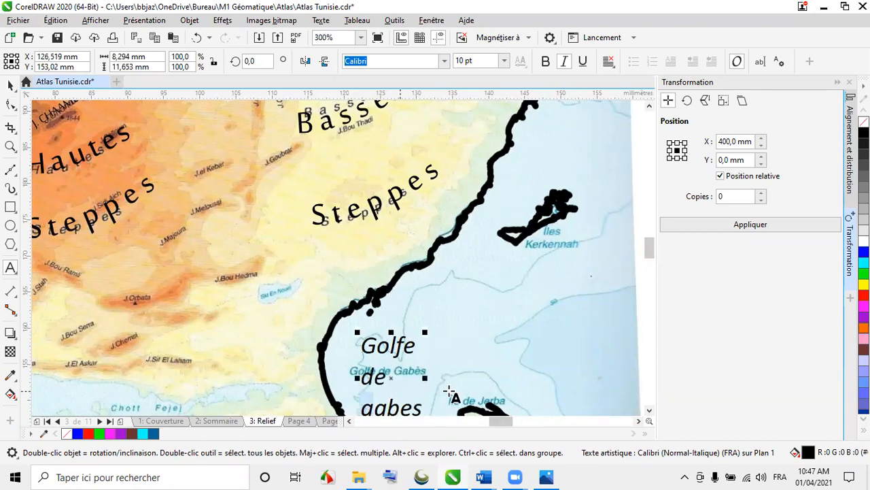
key("Delete")
type("G")
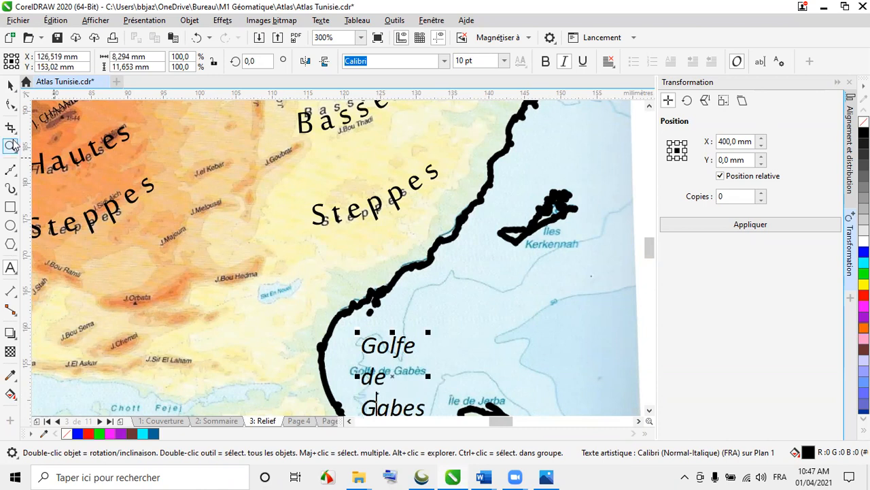
left_click(10, 87)
- Copy the fill and text properties of the "Golfe de Tunis" label to both the Hammamet and Gabes gulf labels
scroll(486, 294, "down", 4)
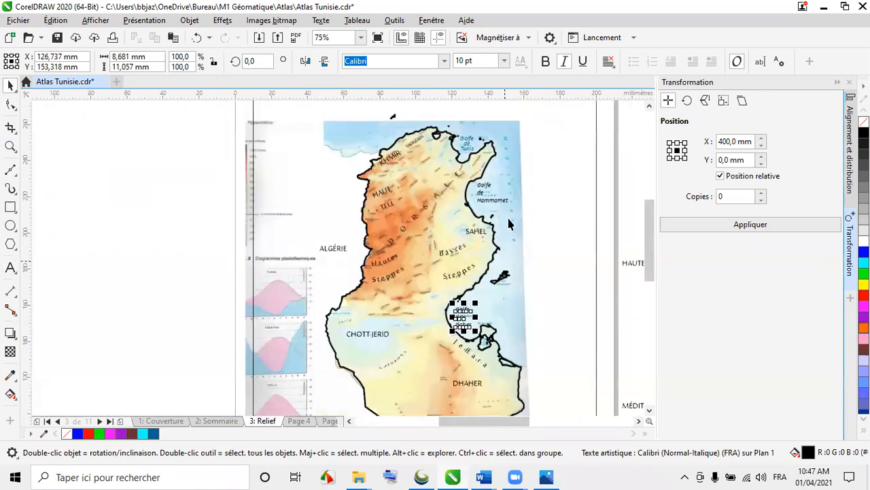
left_click(501, 204, "shift")
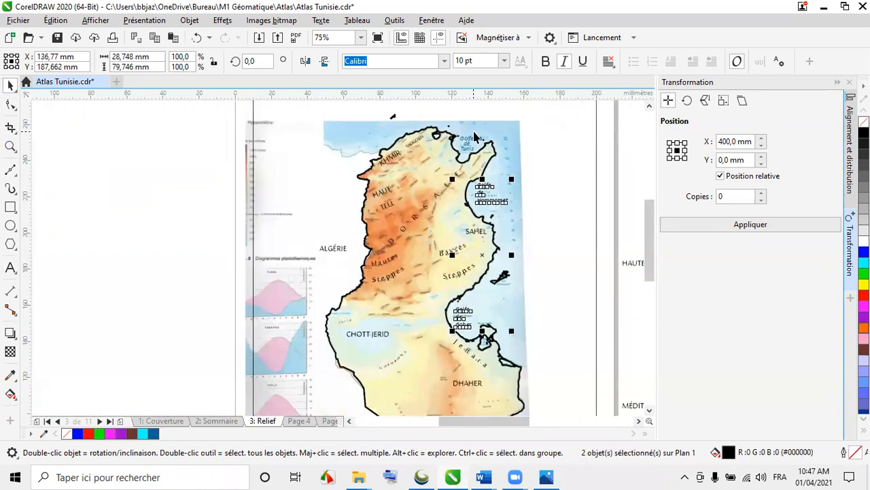
scroll(476, 151, "up", 2)
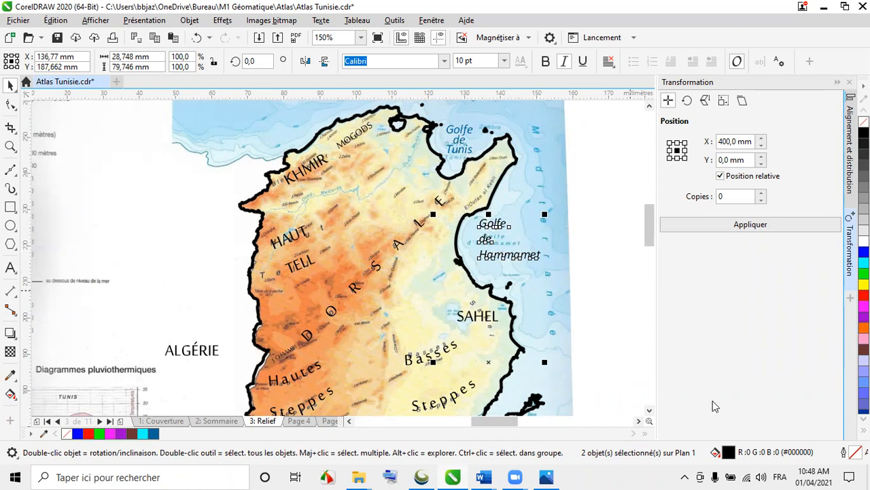
scroll(494, 206, "down", 2)
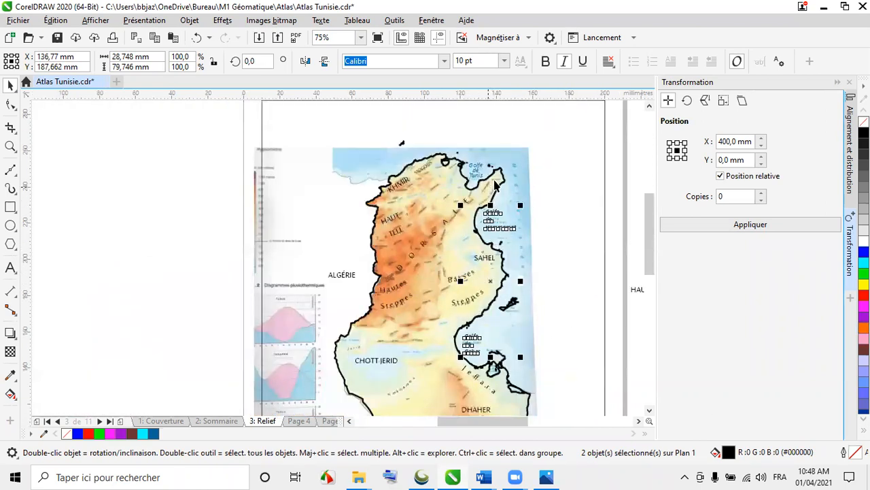
scroll(499, 226, "up", 2)
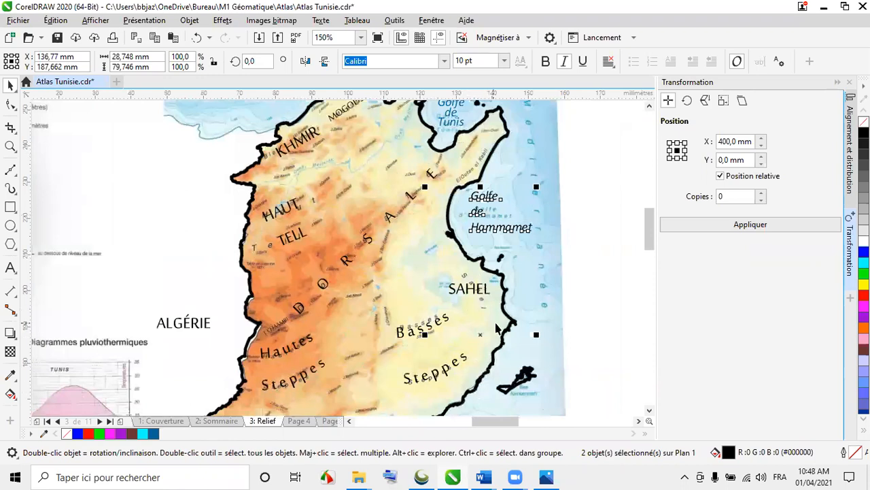
scroll(496, 329, "down", 2)
scroll(484, 249, "up", 2)
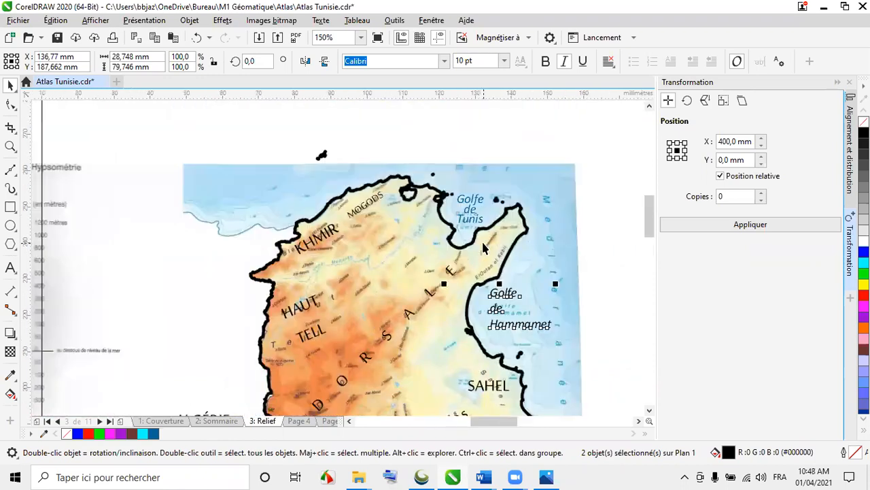
left_click(59, 21)
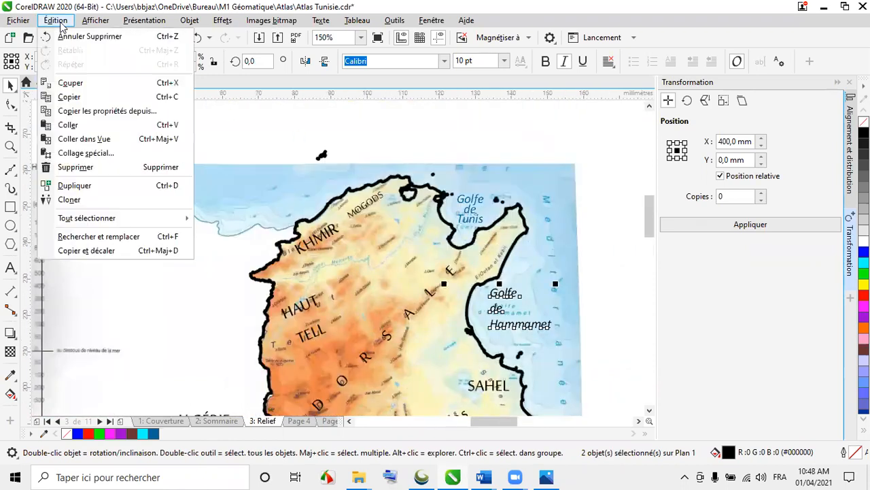
left_click(98, 115)
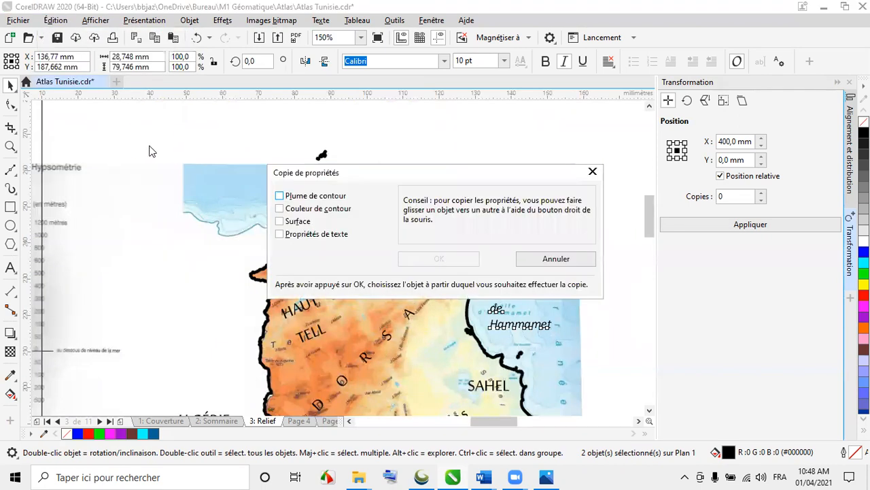
left_click_drag(291, 175, 183, 111)
left_click(171, 171)
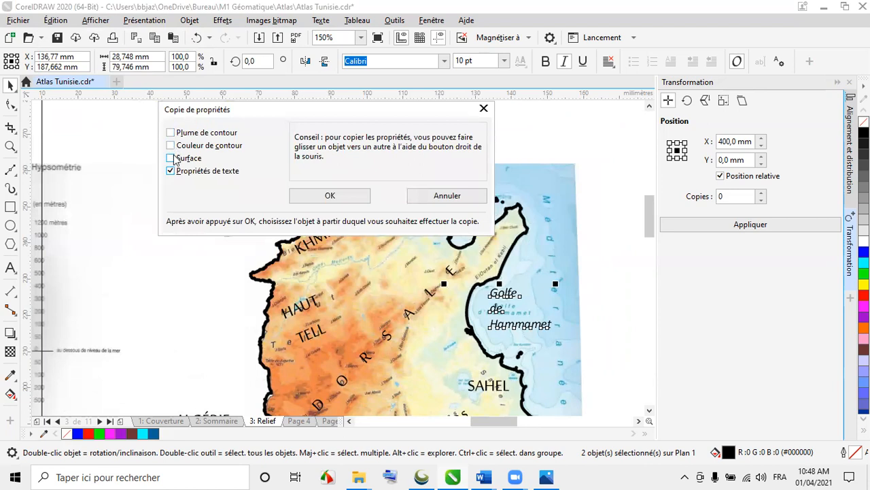
left_click(317, 196)
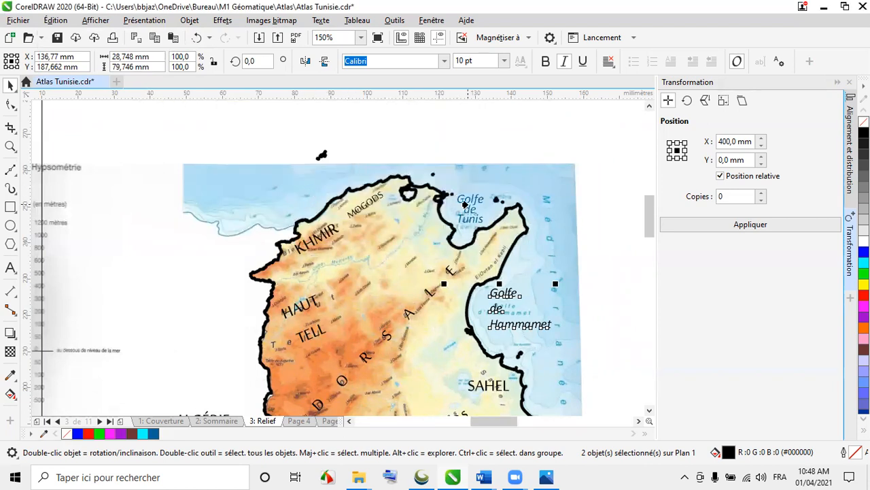
left_click(463, 199)
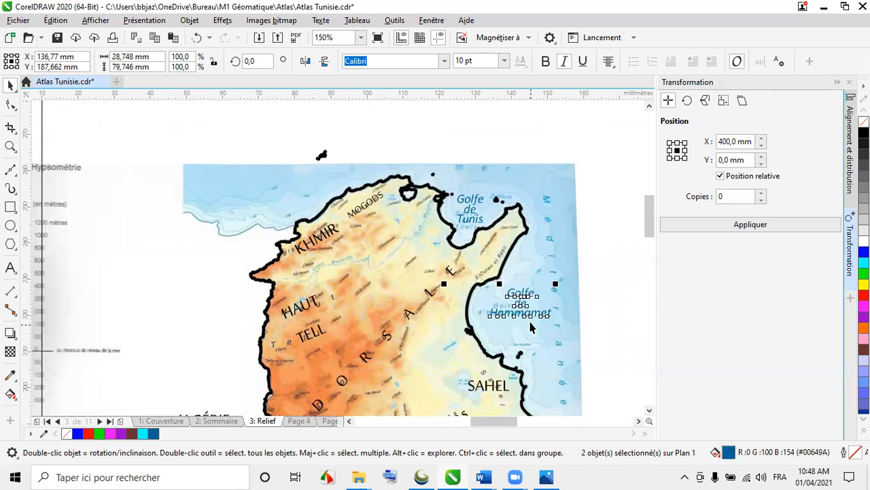
scroll(531, 327, "up", 4)
scroll(385, 233, "down", 2)
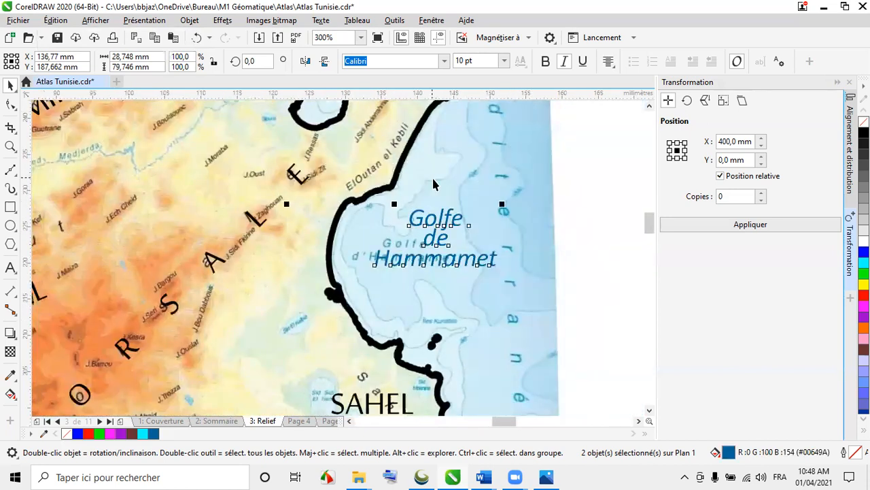
- Rotate the "SAHEL" label to about 307° to follow the scanned name and set its font size to 8 pt
scroll(434, 182, "down", 4)
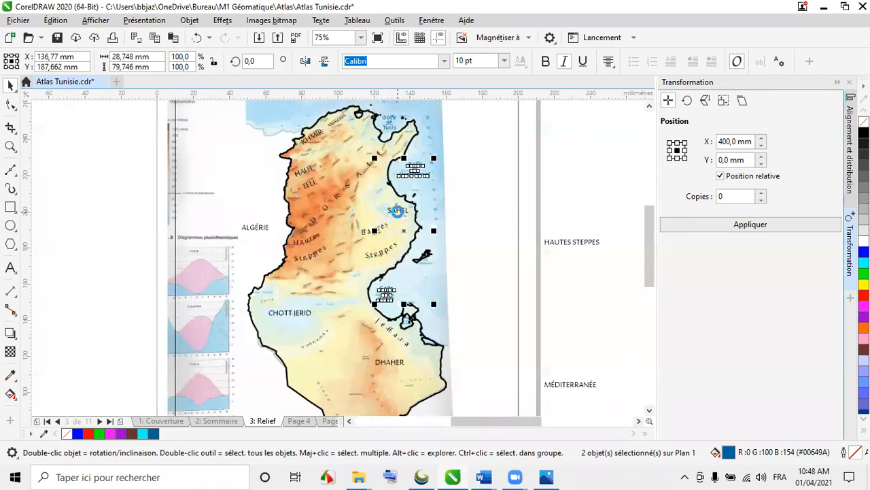
scroll(398, 213, "up", 4)
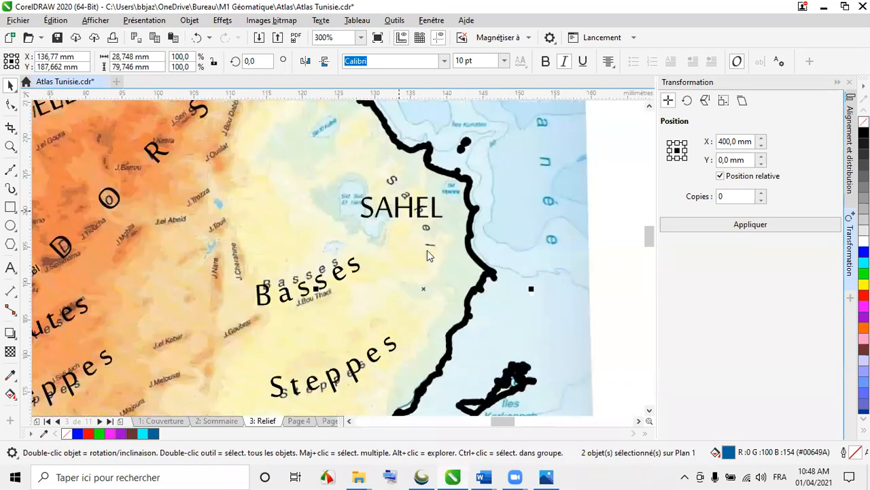
left_click(400, 207)
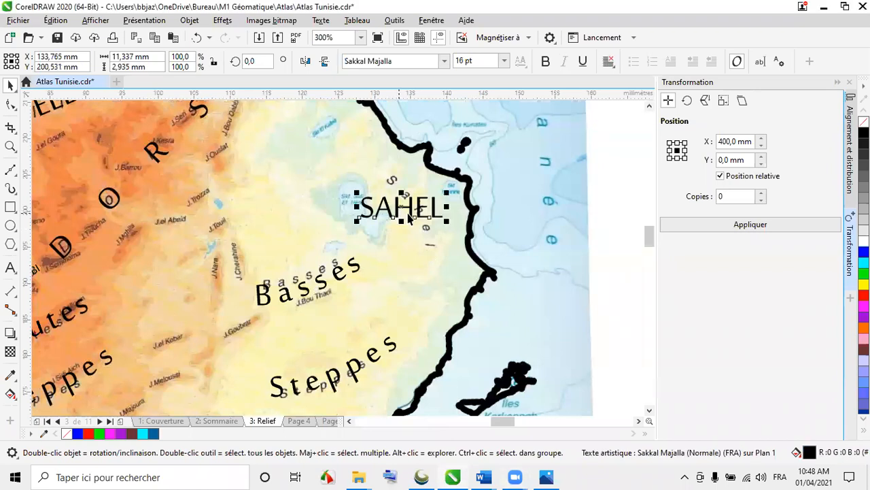
left_click(400, 206)
left_click_drag(447, 219, 423, 274)
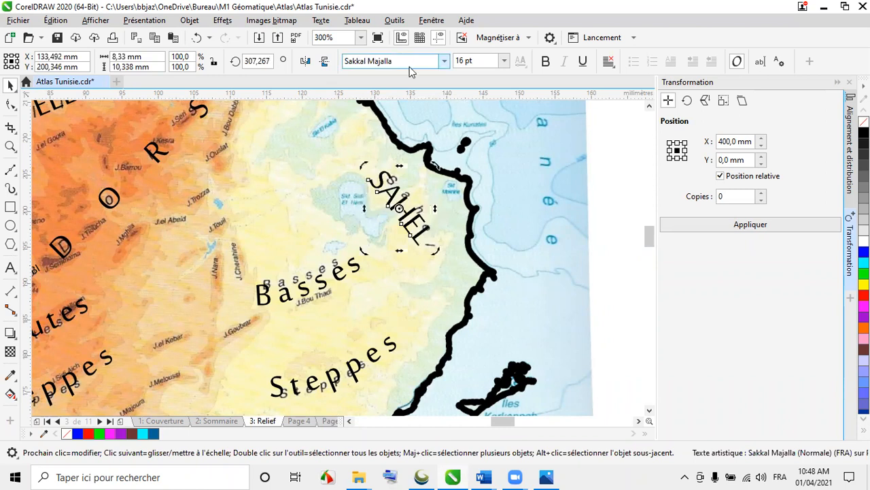
left_click(504, 62)
left_click(476, 101)
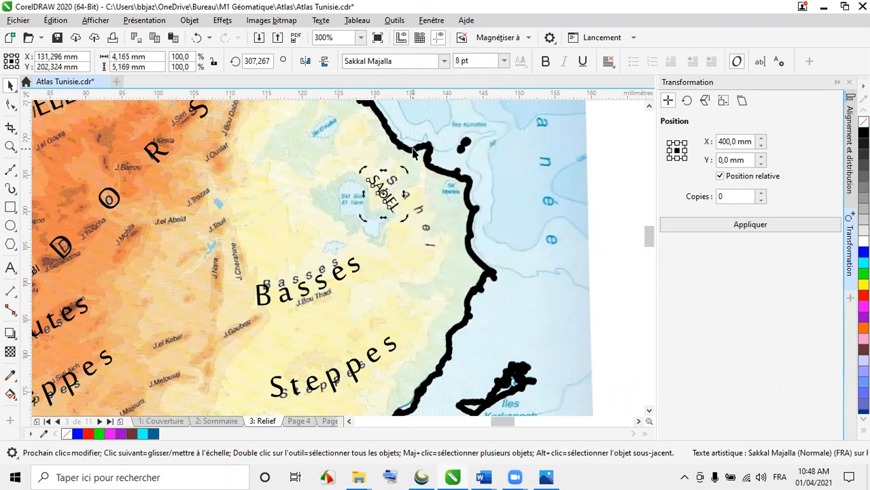
- Widen the letter spacing of the "SAHEL" label so it spans the scanned name
left_click(10, 104)
left_click_drag(405, 217, 398, 179)
left_click(9, 85)
- Delete the leftover "HAUTES STEPPES" label outside the page
scroll(398, 178, "down", 3)
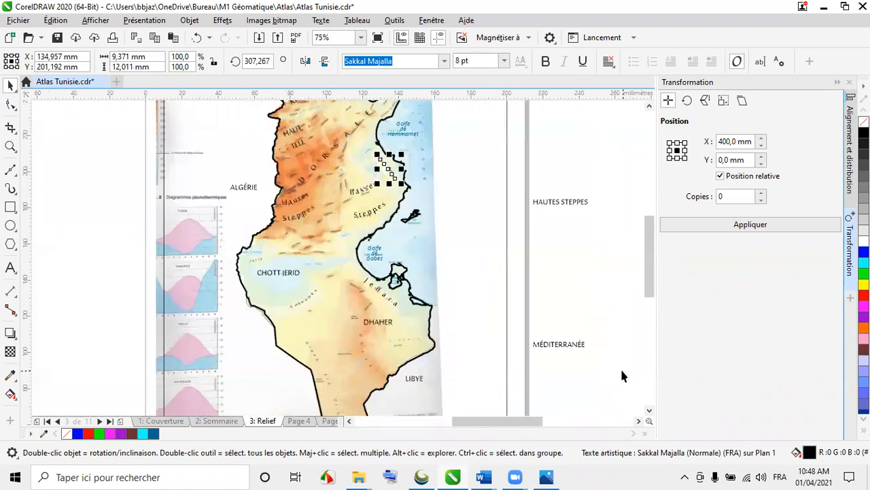
left_click(576, 203)
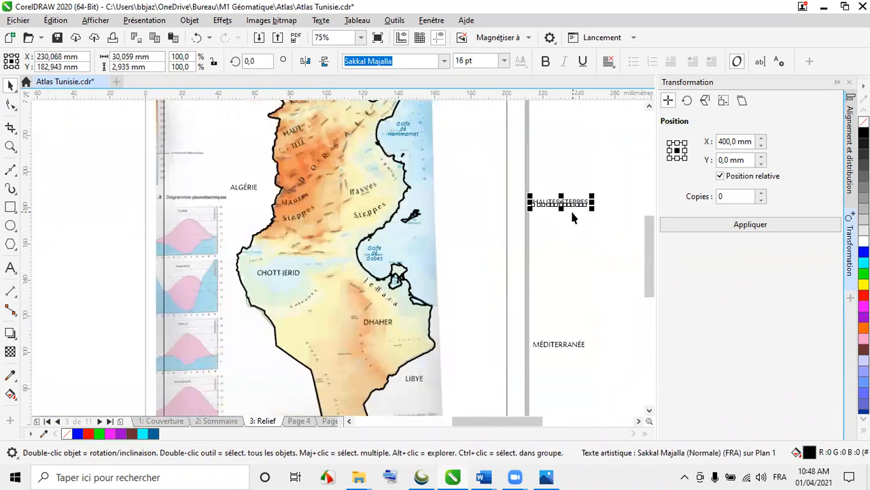
key("Delete")
- Draw a Bézier curve about 36 by 90 mm through the sea, from the Gulf of Tunis down past the Kerkennah islands
scroll(484, 337, "down", 2)
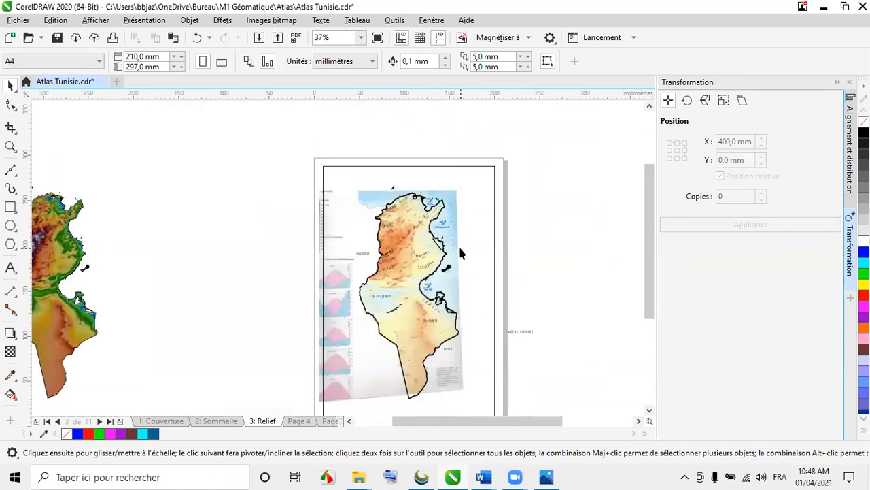
scroll(460, 253, "up", 2)
left_click(10, 170)
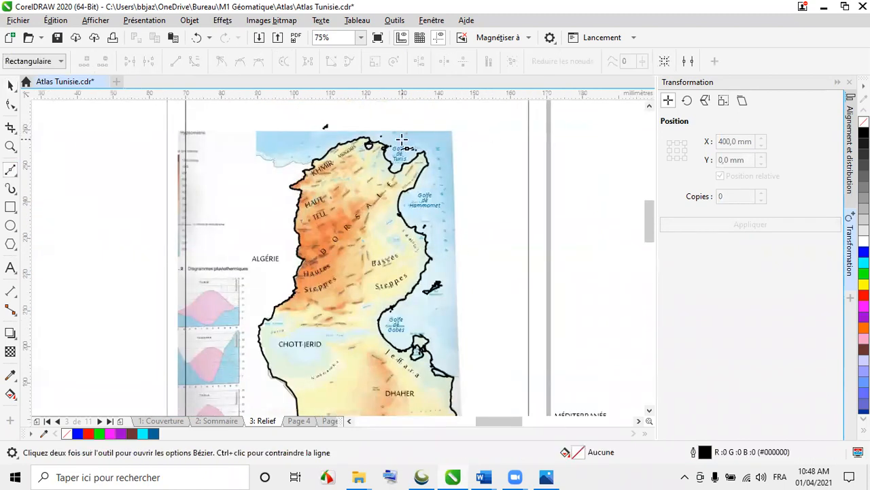
scroll(382, 130, "up", 2)
left_click(382, 129)
left_click_drag(469, 175, 483, 230)
scroll(430, 204, "down", 1)
scroll(467, 347, "up", 1)
left_click_drag(472, 314, 521, 399)
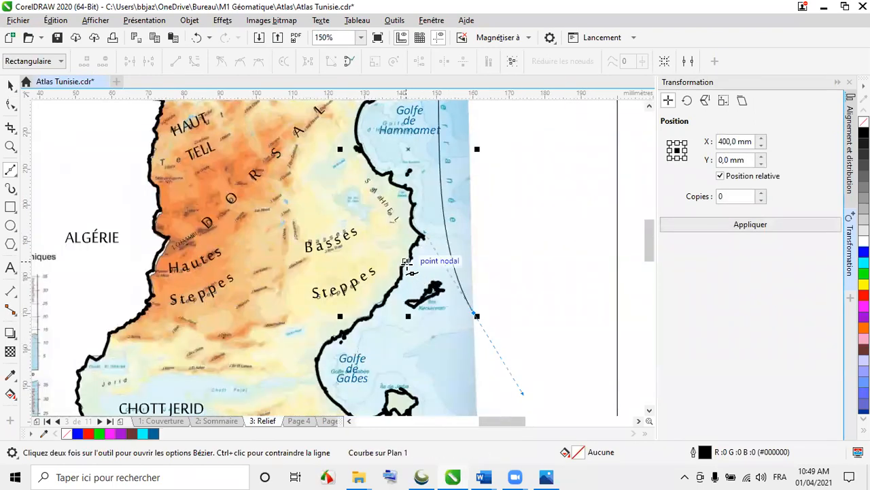
scroll(521, 398, "down", 1)
left_click(12, 86)
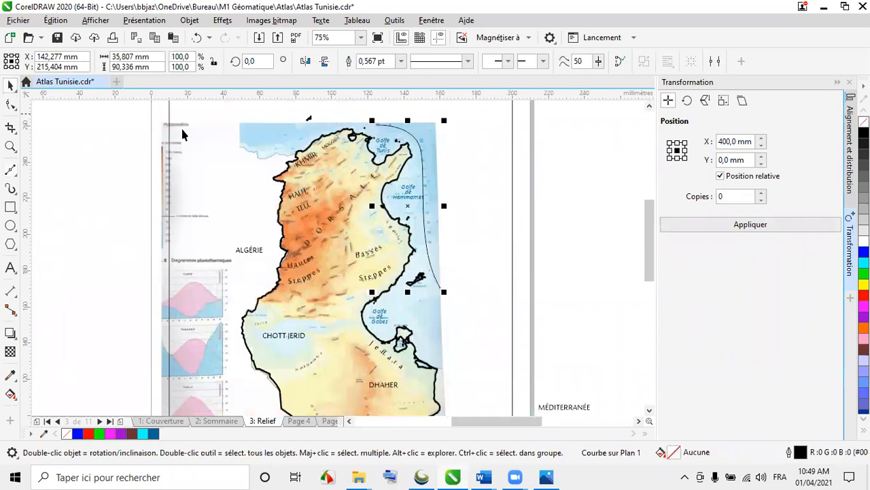
left_click(544, 408)
left_click(320, 21)
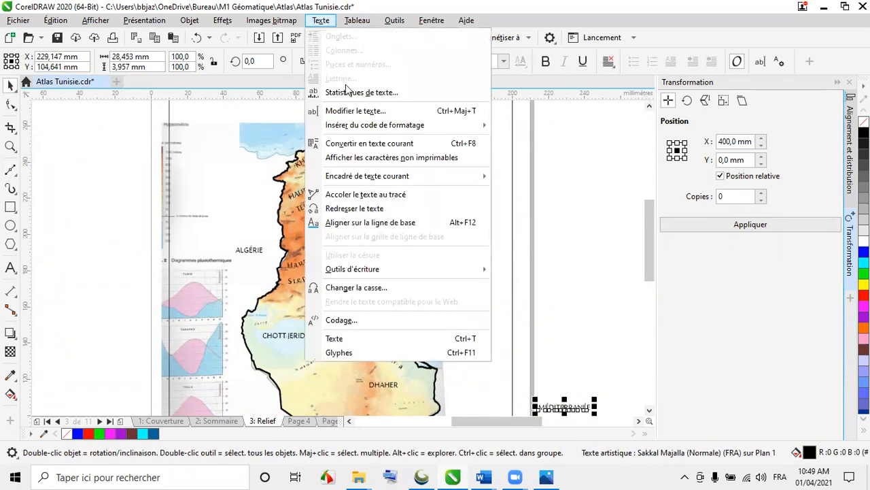
left_click(352, 143)
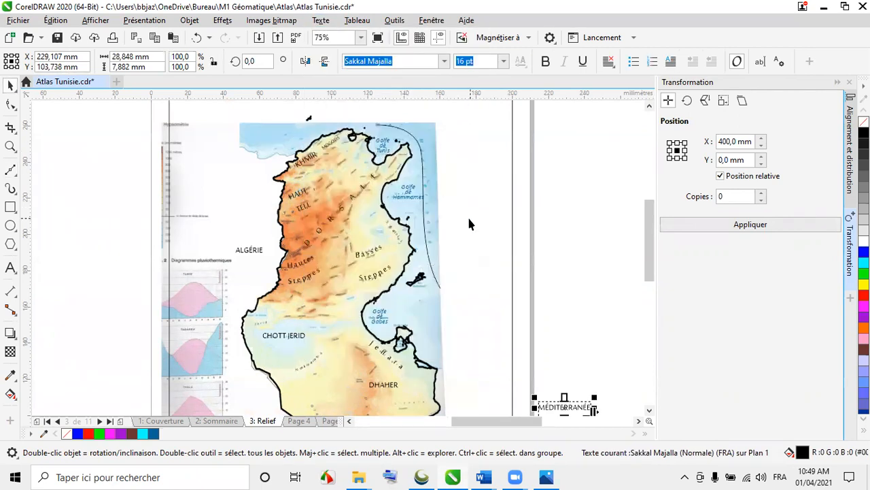
left_click(197, 38)
- Change the case of the "MÉDITERRANÉE" label to Première Lettre Majuscule
left_click(320, 21)
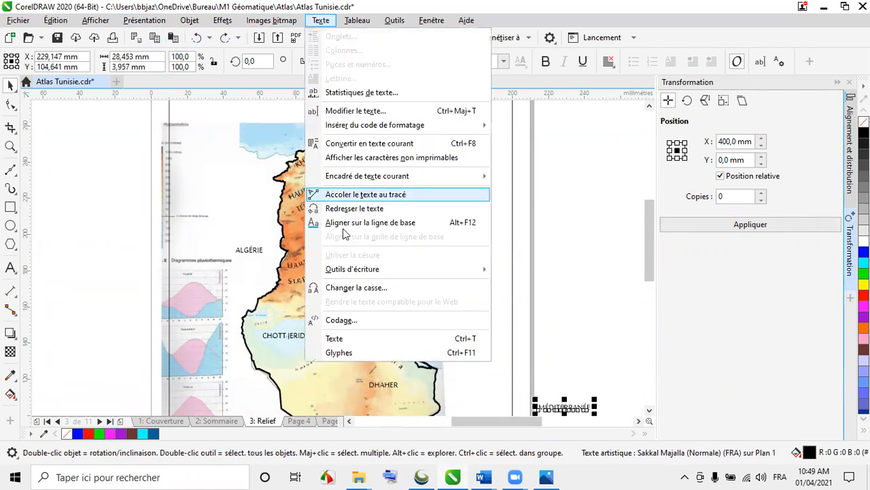
left_click(356, 287)
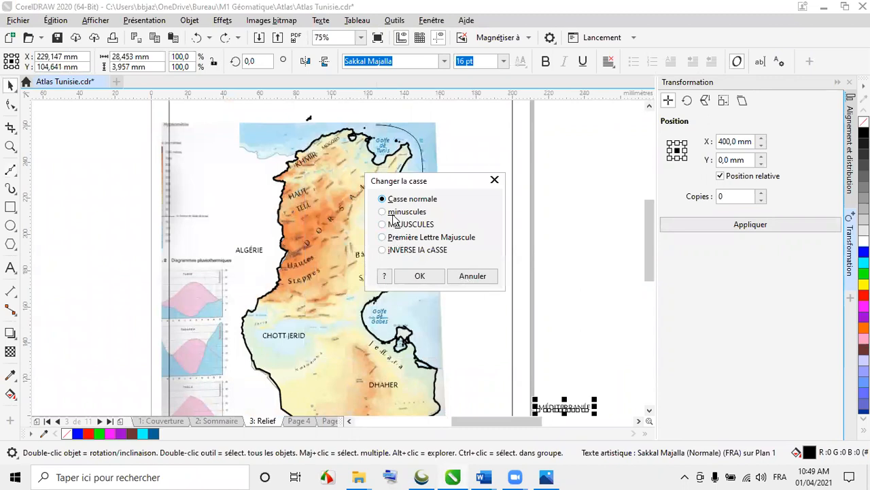
left_click(397, 237)
left_click(419, 276)
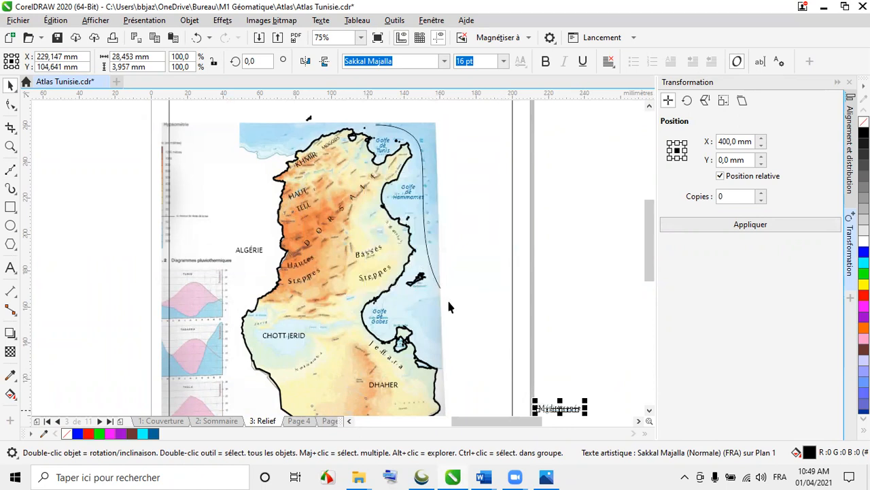
- Fit the "Méditerranée" label to the curve drawn off the east coast
left_click(437, 280, "shift")
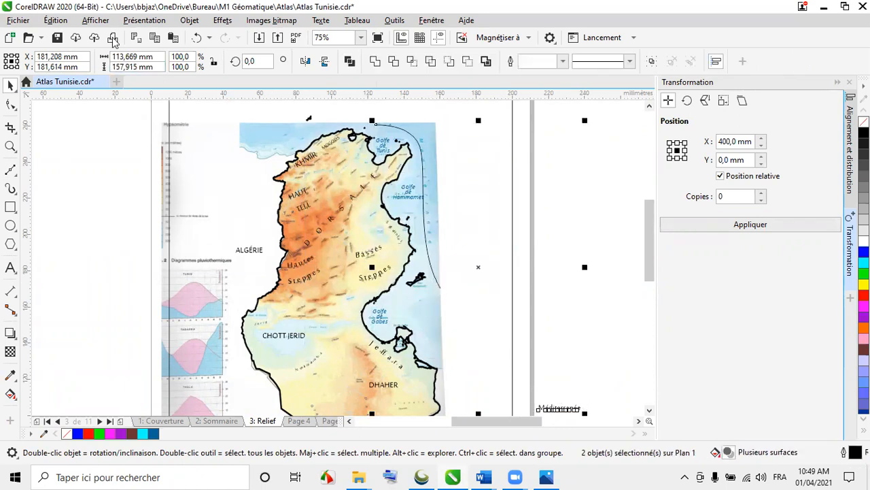
left_click(222, 20)
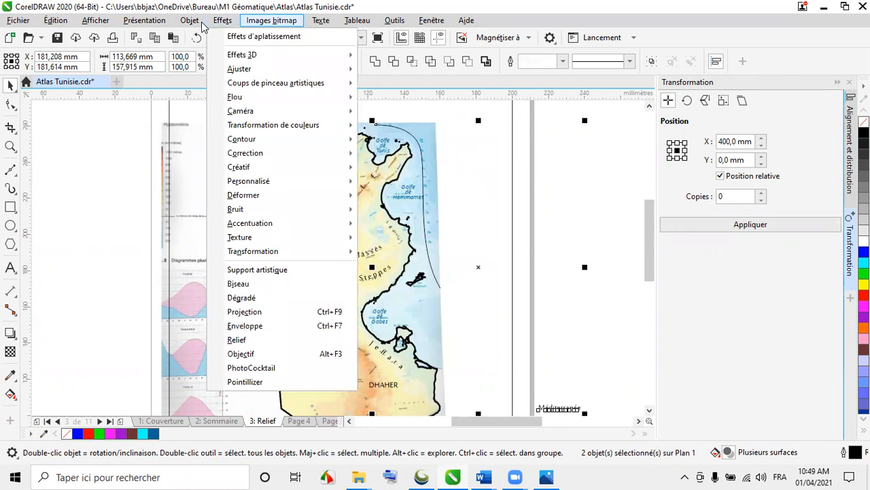
mouse_move(320, 20)
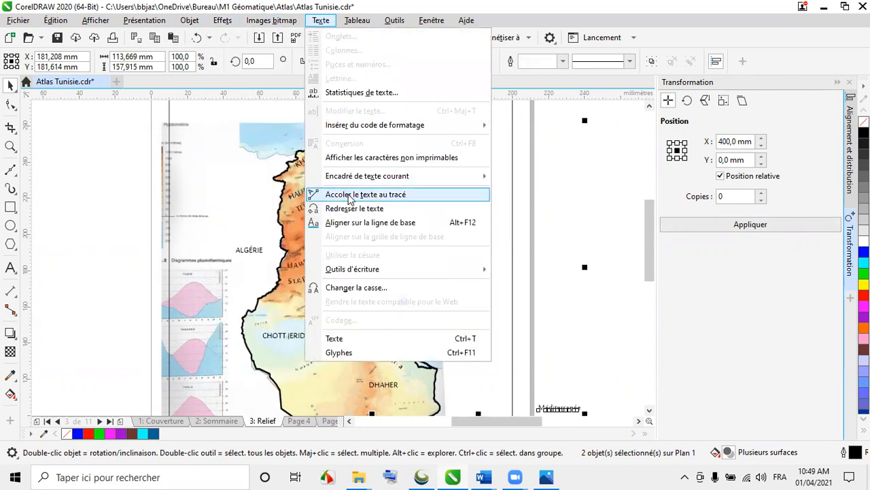
left_click(365, 194)
- Widen the letter spacing of the "Méditerranée" text so it spreads along the whole curve
scroll(373, 121, "up", 2)
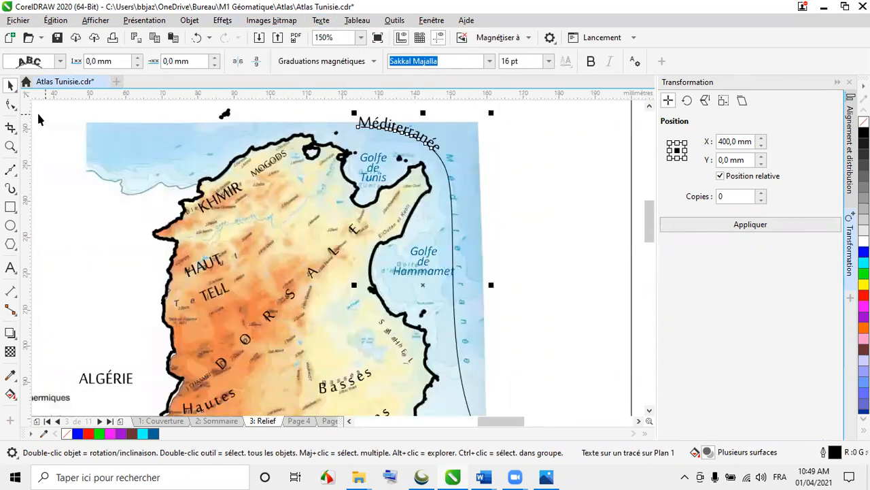
left_click(11, 104)
left_click(442, 153)
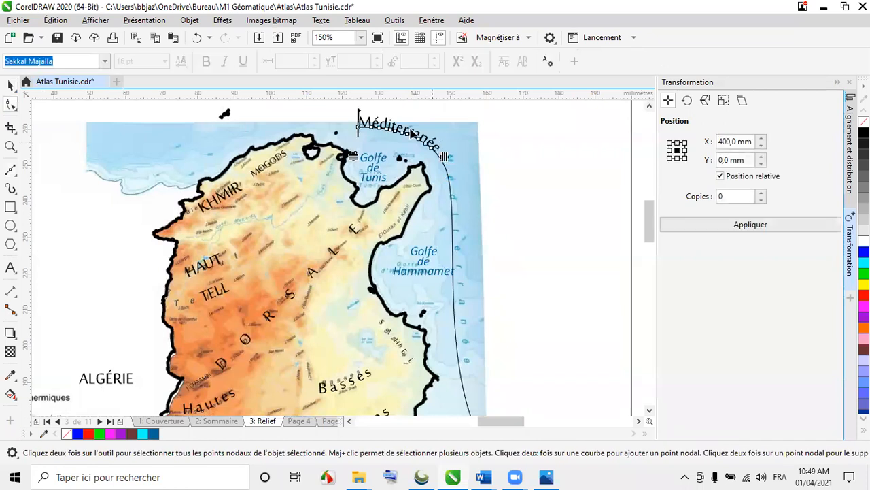
scroll(412, 135, "down", 2)
left_click_drag(424, 143, 493, 158)
left_click_drag(437, 228, 451, 280)
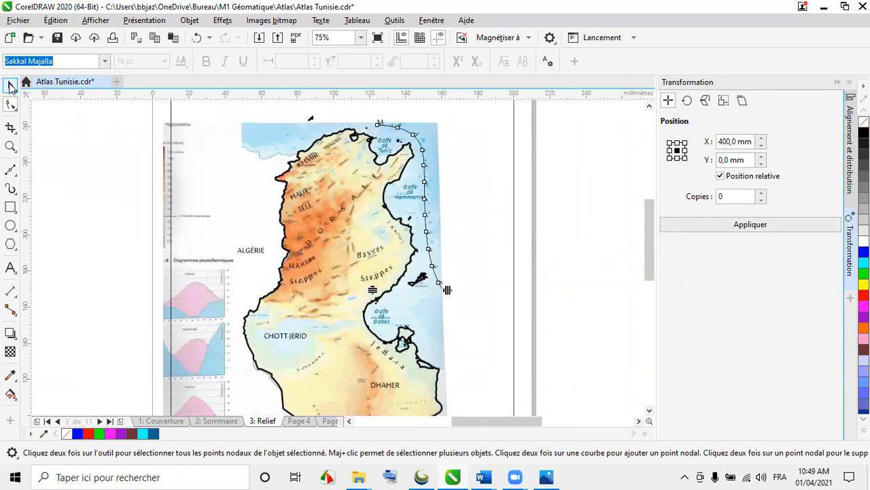
left_click(10, 84)
scroll(346, 125, "up", 2)
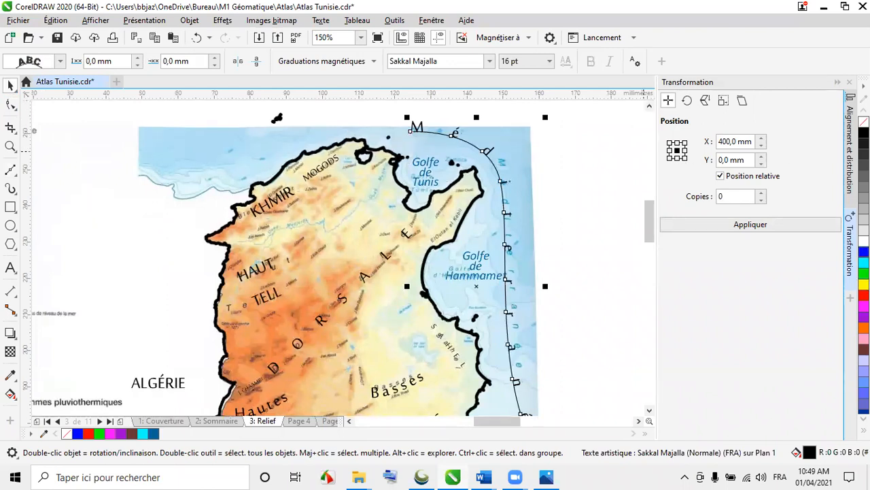
- Colour the "Méditerranée" text blue (#0000FF) and remove the outline of the curve it follows
left_click(489, 151)
left_click(552, 165)
left_click(413, 127)
left_click(863, 252)
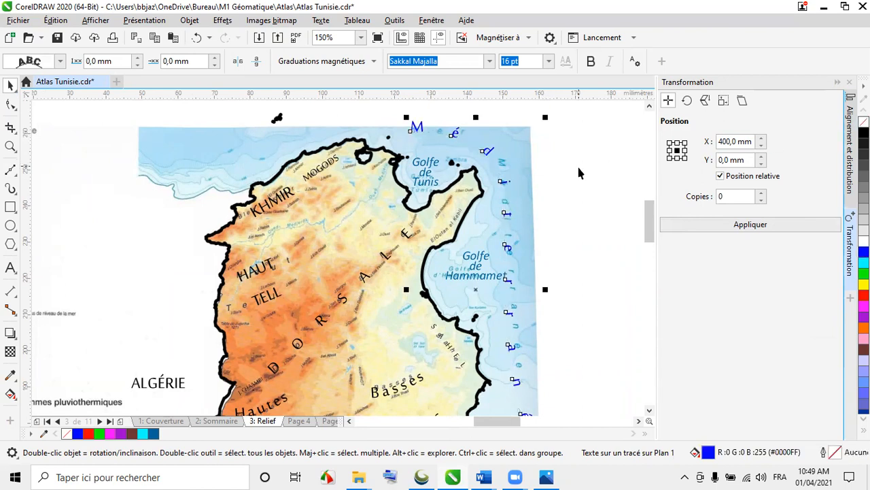
left_click(555, 160)
- Copy the text and fill properties of the "Golfe de Gabes" label onto "CHOTT JERID" and shift the label slightly west over the lake
scroll(364, 136, "down", 2)
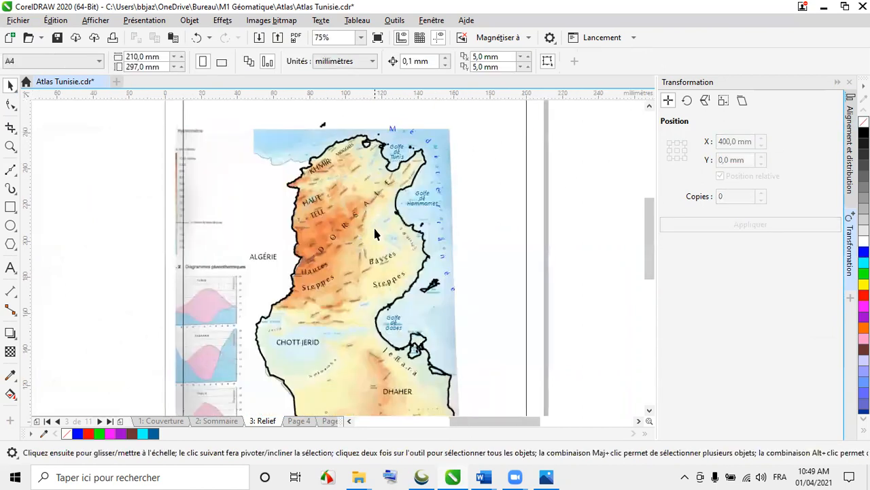
scroll(371, 193, "down", 1)
scroll(334, 253, "up", 3)
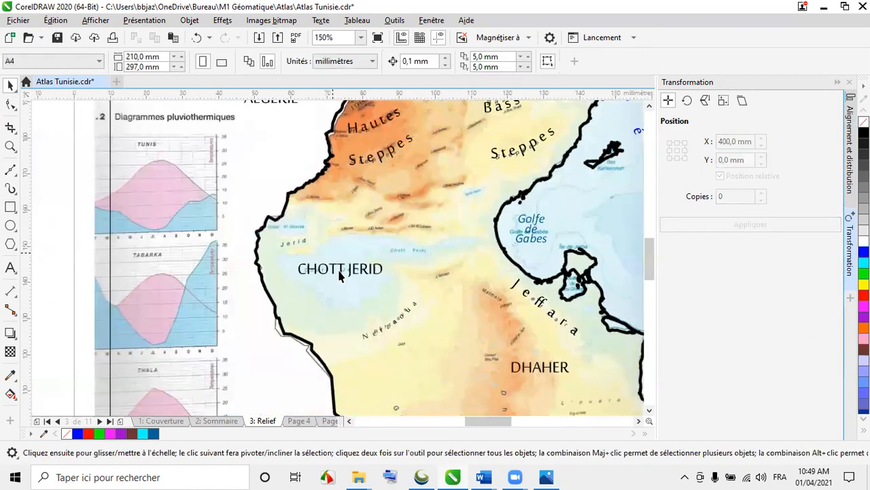
scroll(349, 280, "up", 1)
scroll(261, 262, "down", 1)
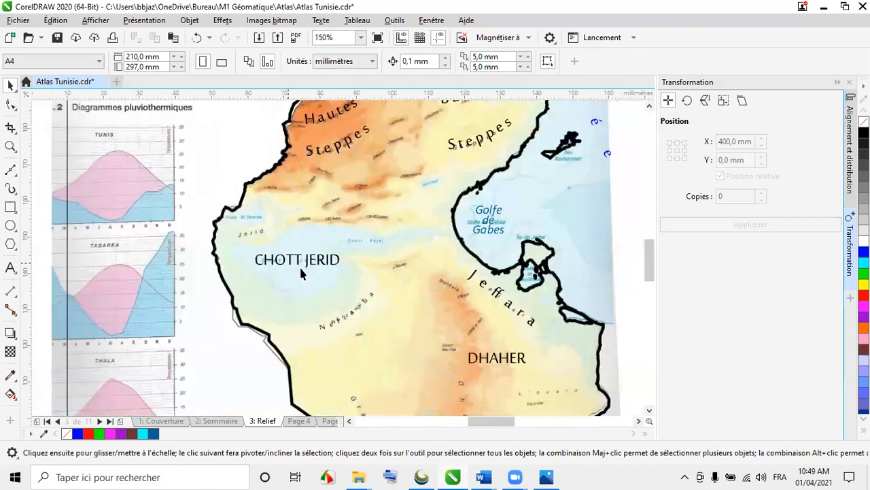
left_click(299, 265)
left_click(56, 20)
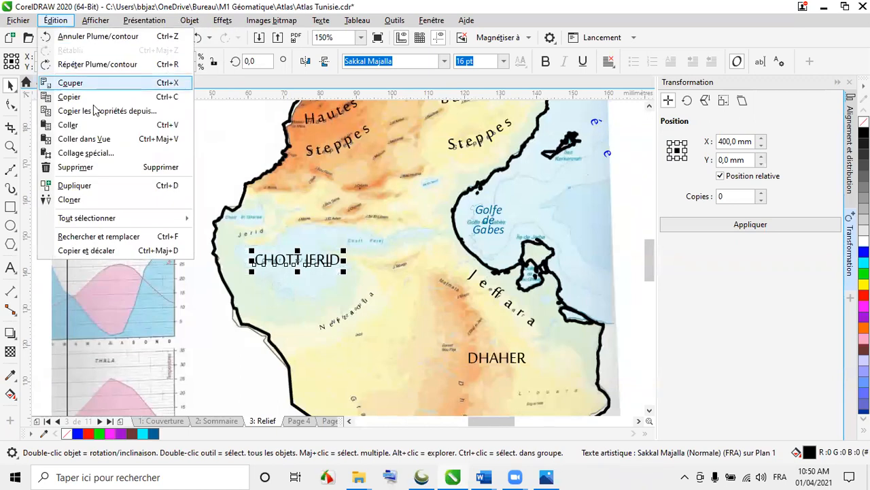
left_click(104, 113)
left_click(442, 258)
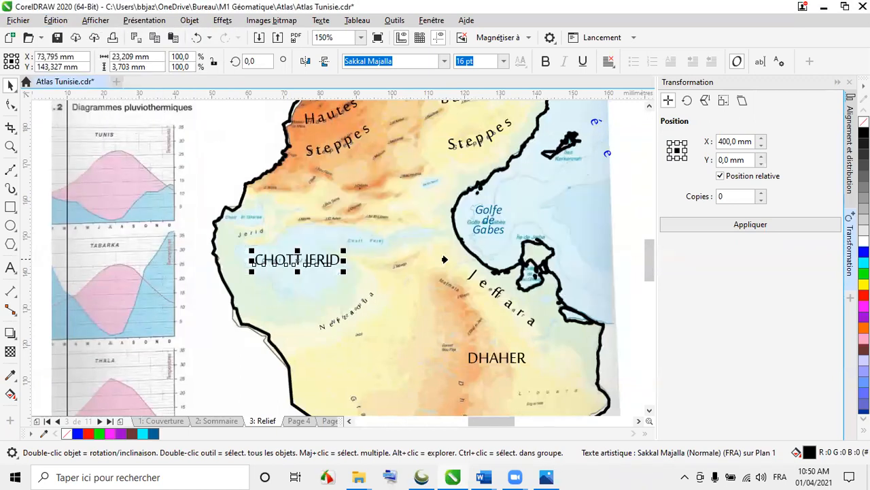
left_click(484, 230)
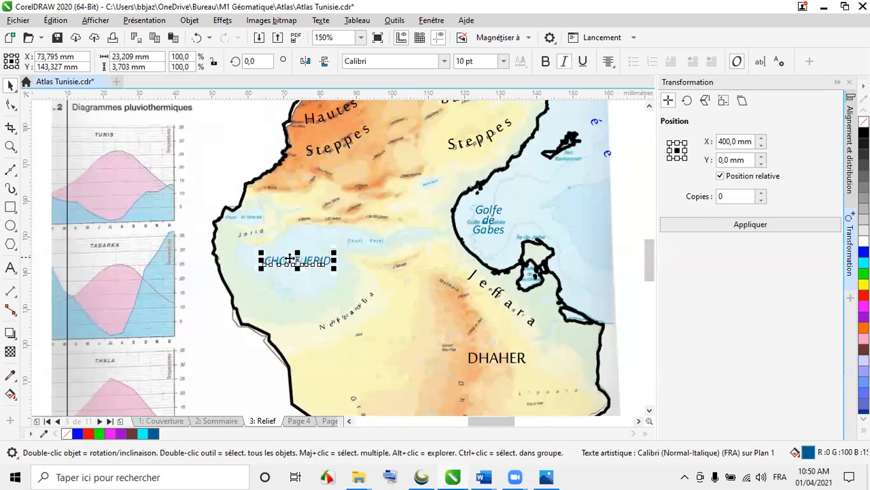
mouse_move(300, 259)
left_mouse_down()
mouse_move(318, 244)
mouse_move(293, 261)
left_mouse_up()
- Draw a Bézier curve about 12 by 33 mm along the scanned Dhahar name, from beside "DHAHER" down towards the Libyan border
scroll(325, 222, "down", 1)
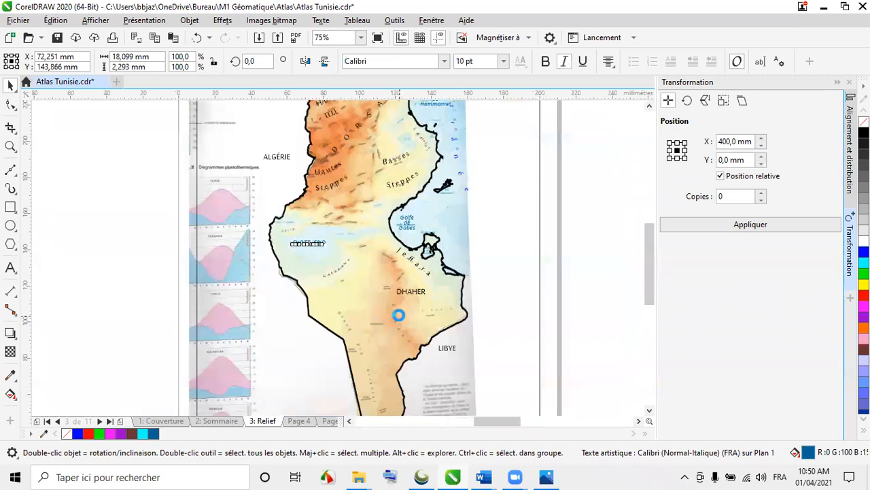
scroll(398, 315, "up", 1)
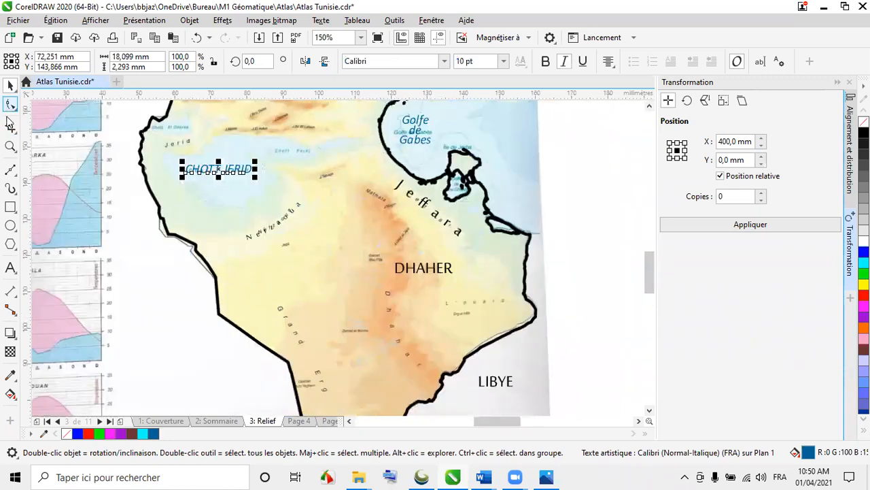
left_click(10, 169)
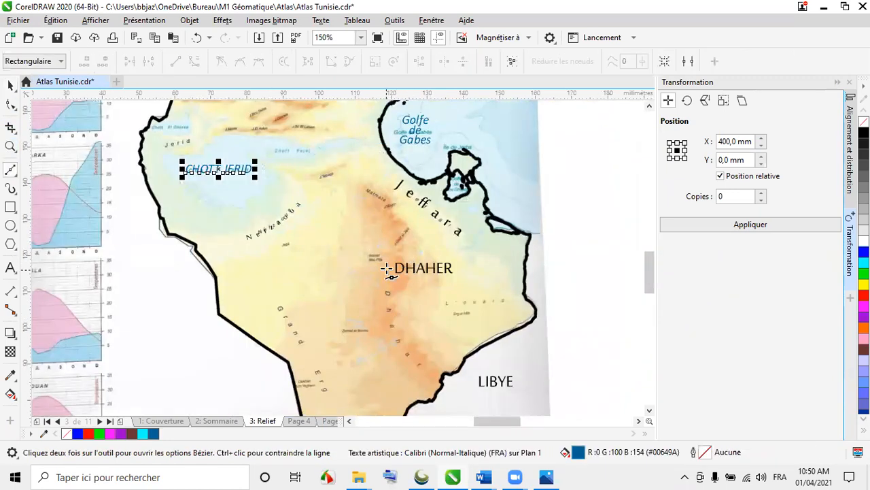
left_click(387, 253)
left_click_drag(428, 372, 489, 340)
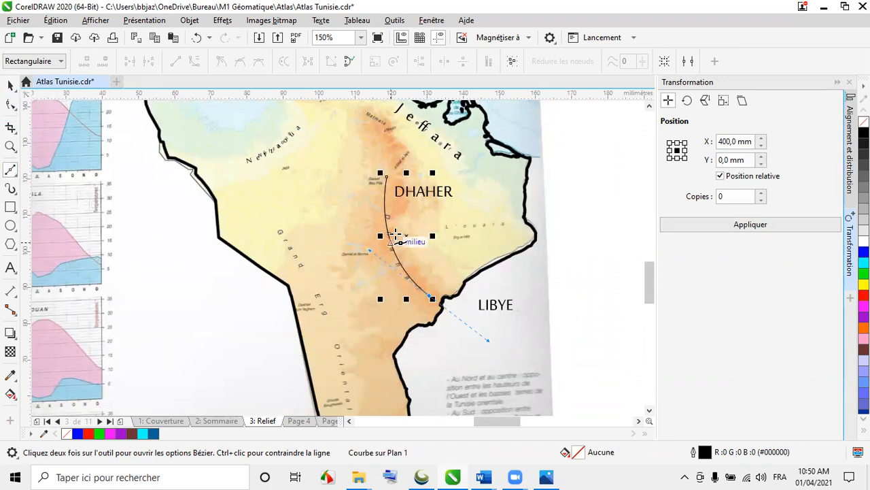
left_click(10, 267)
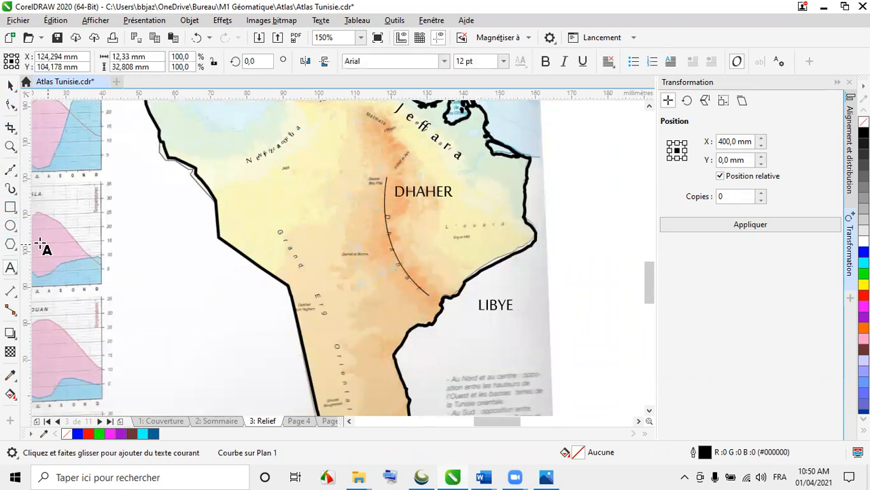
left_click(386, 176)
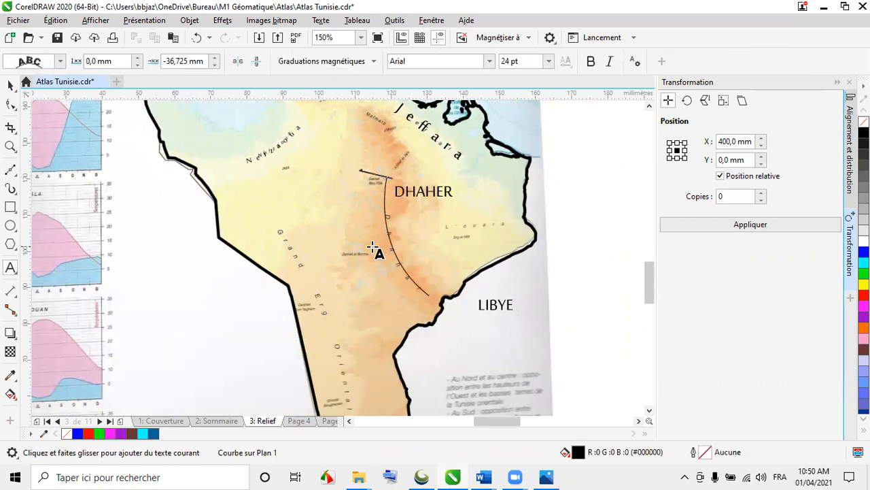
left_click(385, 223)
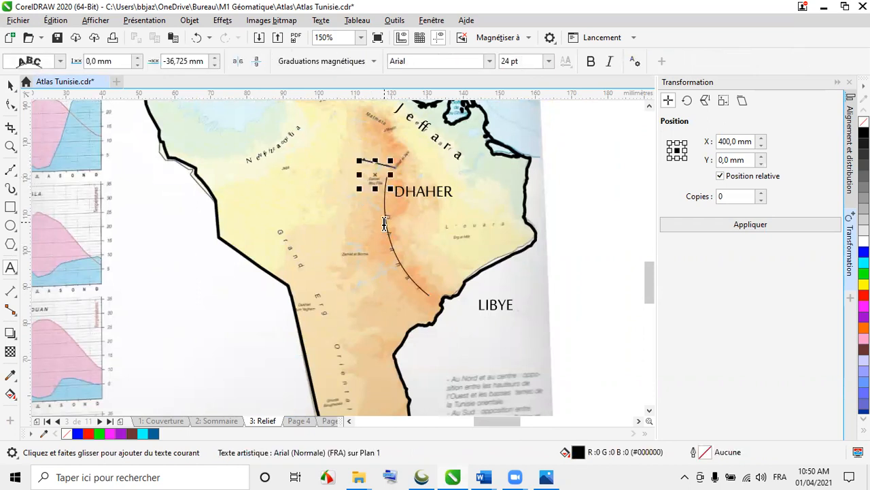
left_click(384, 223)
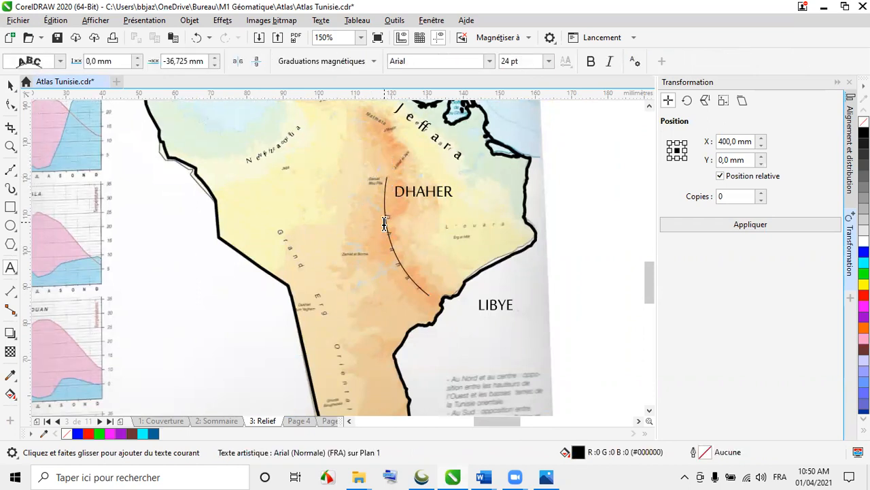
left_click(197, 39)
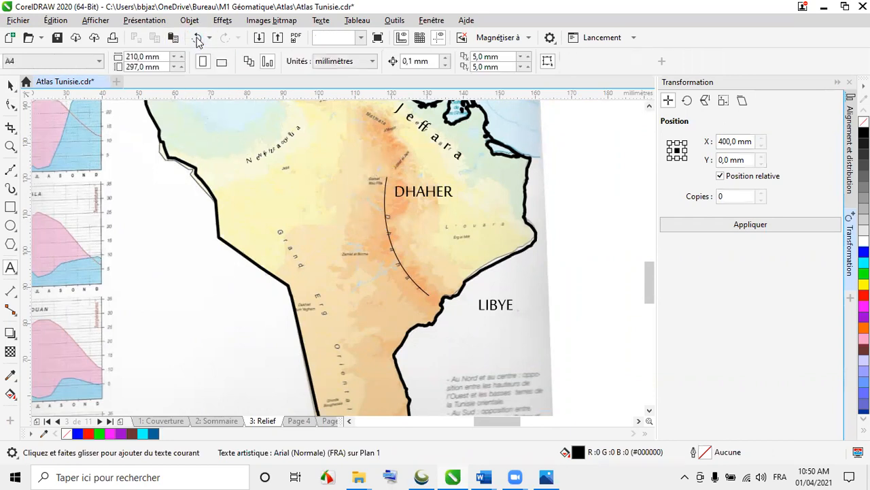
- Change the case of the "DHAHER" label so it reads "Dhaher"
left_click(431, 194)
left_click(320, 20)
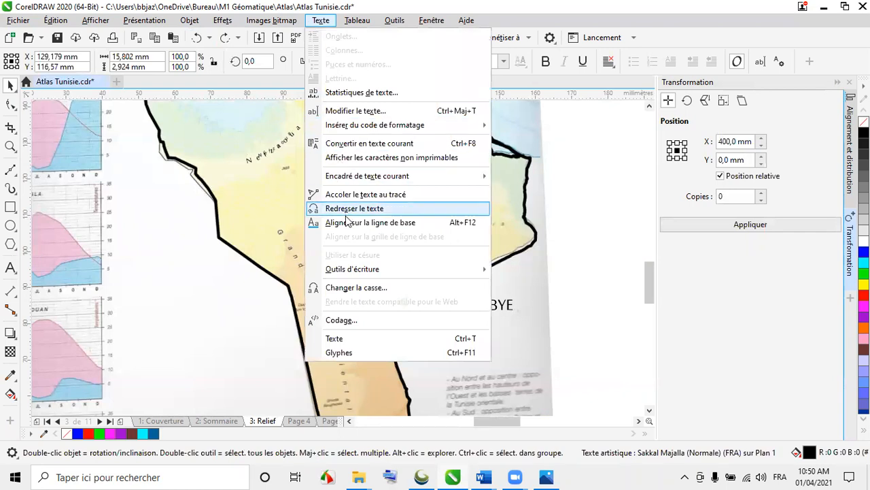
left_click(359, 287)
left_click(400, 233)
left_click(404, 276)
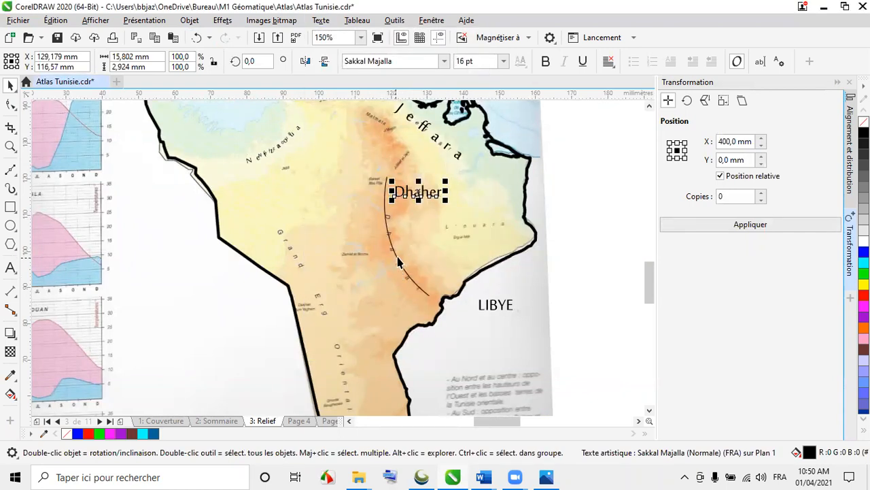
- Fit the "Dhaher" label to the curve drawn over the scanned Dhahar name
left_click(398, 262, "shift")
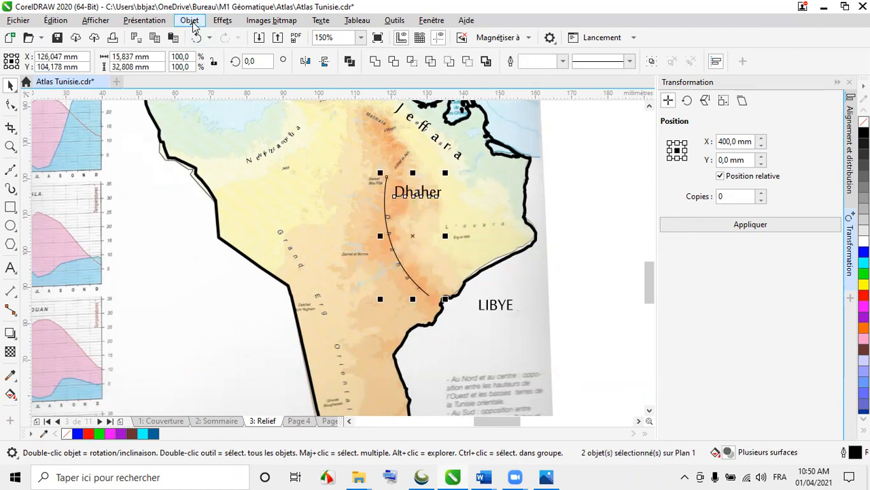
left_click(320, 20)
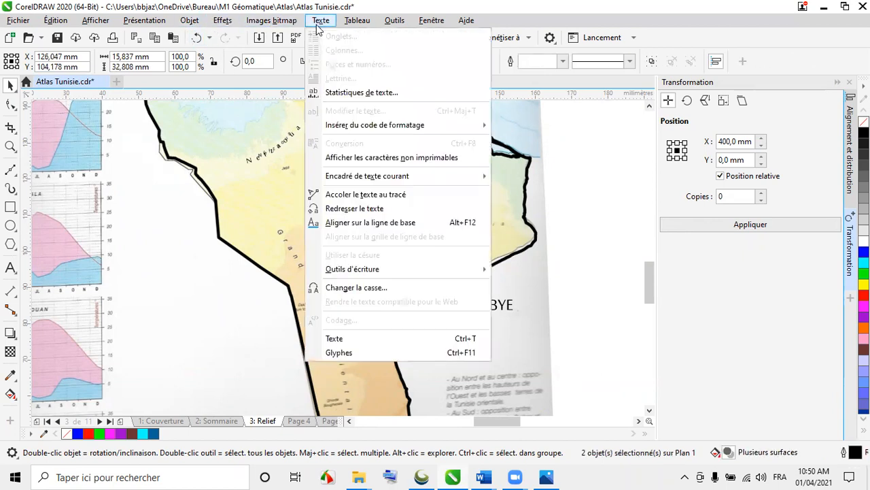
left_click(345, 198)
- Widen the letter spacing of the "Dhaher" text so all its letters spread along the full curve
left_click(10, 104)
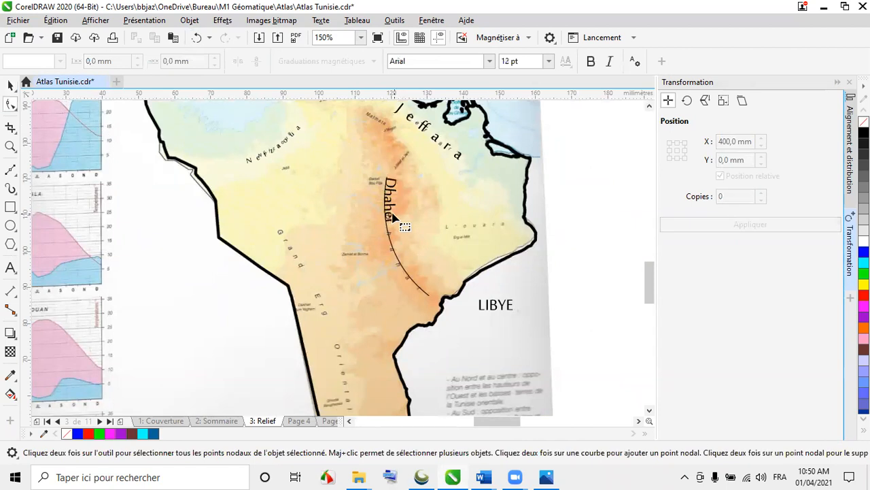
left_click_drag(404, 228, 439, 238)
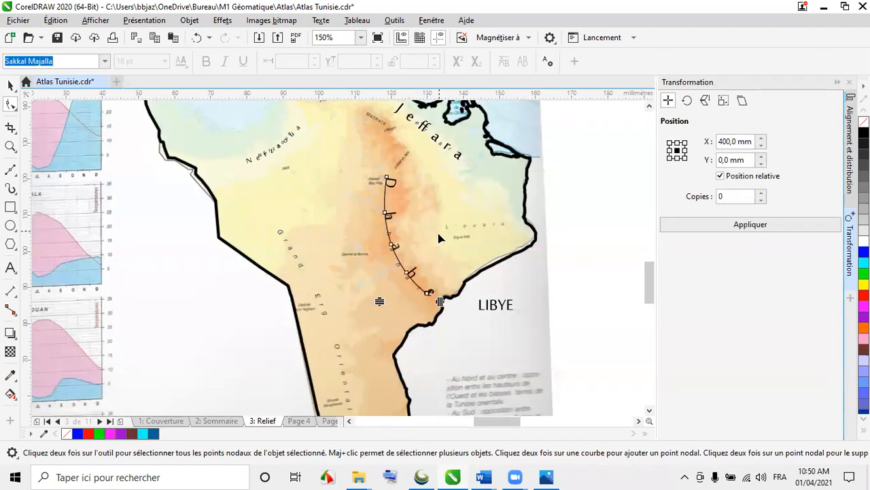
left_click_drag(440, 302, 427, 301)
left_click(11, 85)
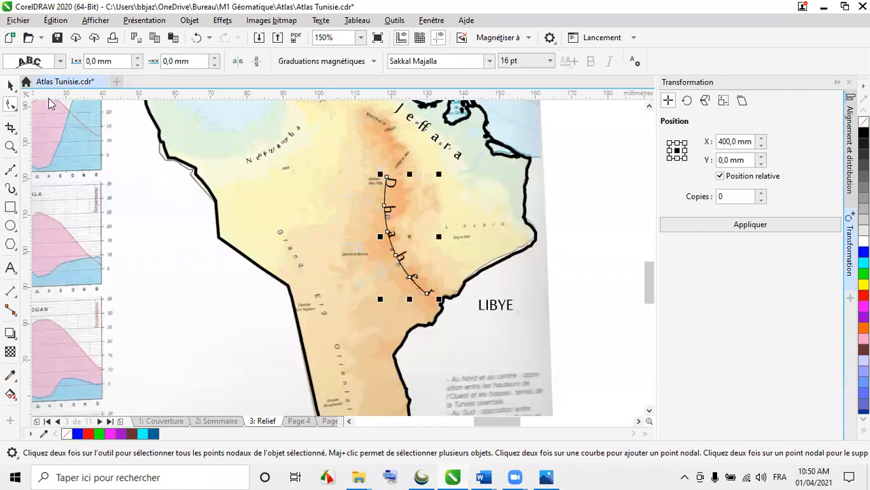
- Add the artistic text "Grand Erg Oriental" in the south and move it west of the map, over the rainfall diagrams
scroll(384, 166, "down", 1)
scroll(333, 238, "up", 1)
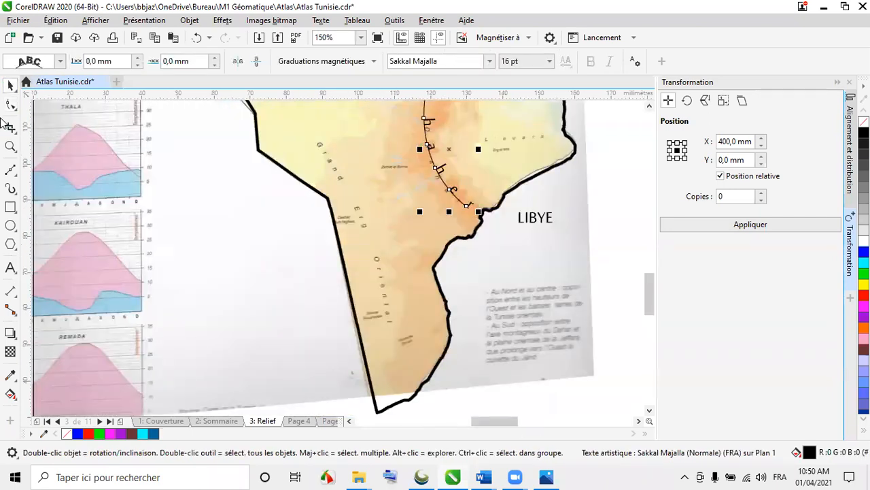
left_click(11, 268)
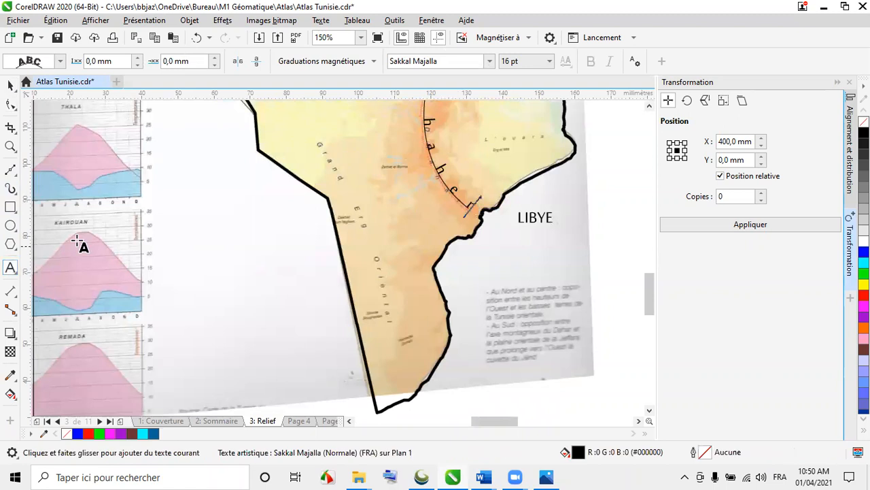
left_click(257, 248)
type("G")
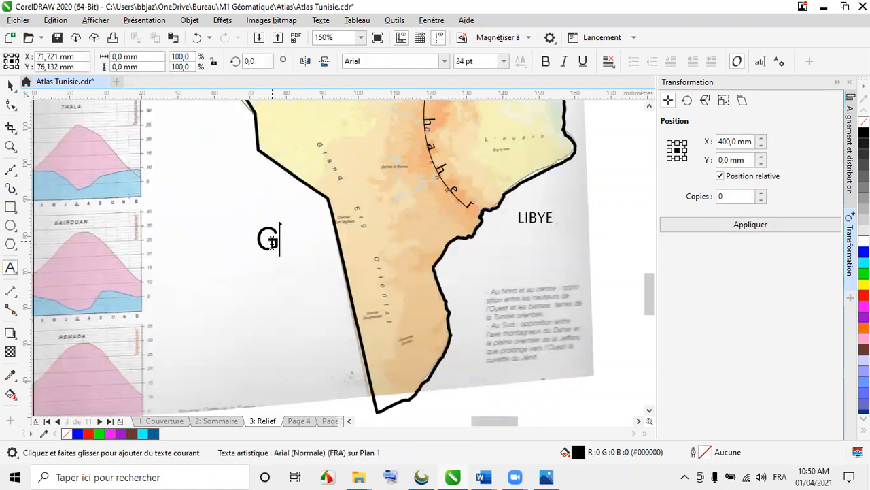
type("rand ")
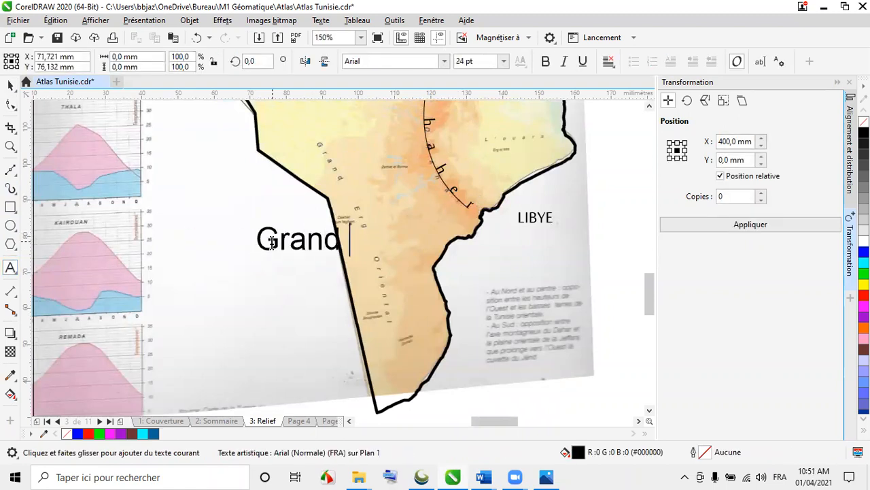
type("Erg Oriental")
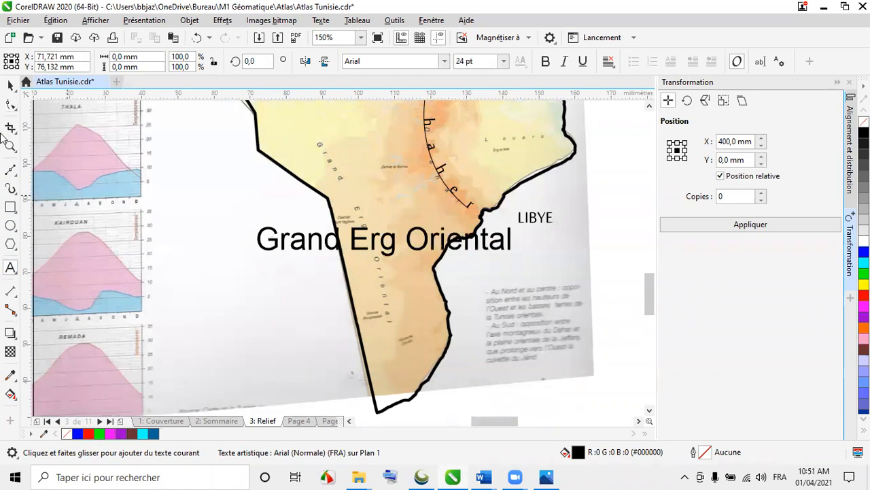
left_click(11, 84)
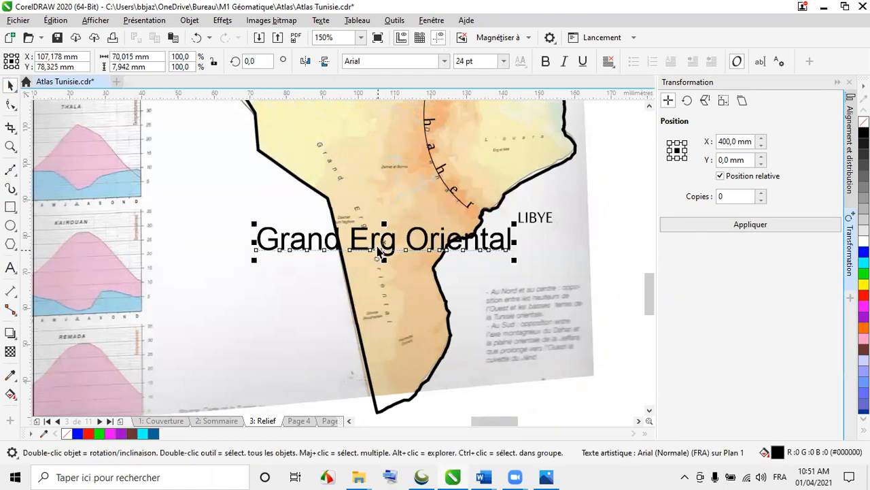
left_click_drag(381, 252, 117, 314)
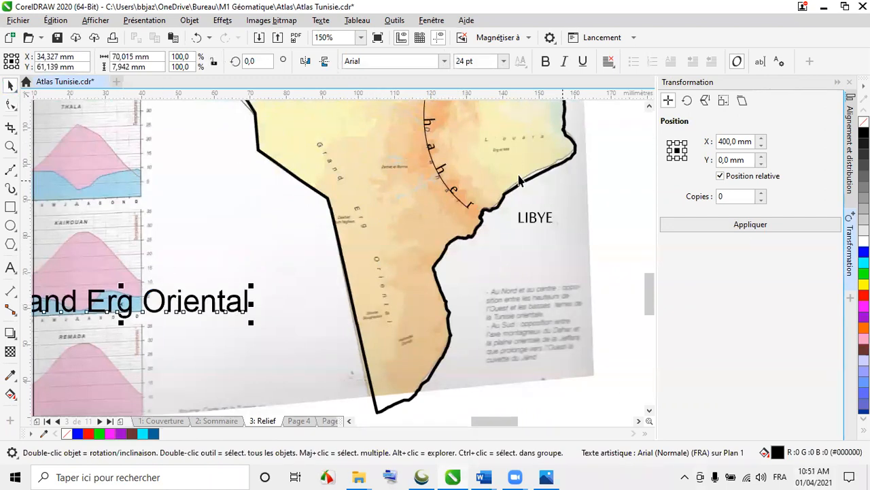
- Draw a Bézier curve about 28 by 58 mm along the scanned Grand Erg Oriental name in southern Tunisia
left_click(10, 168)
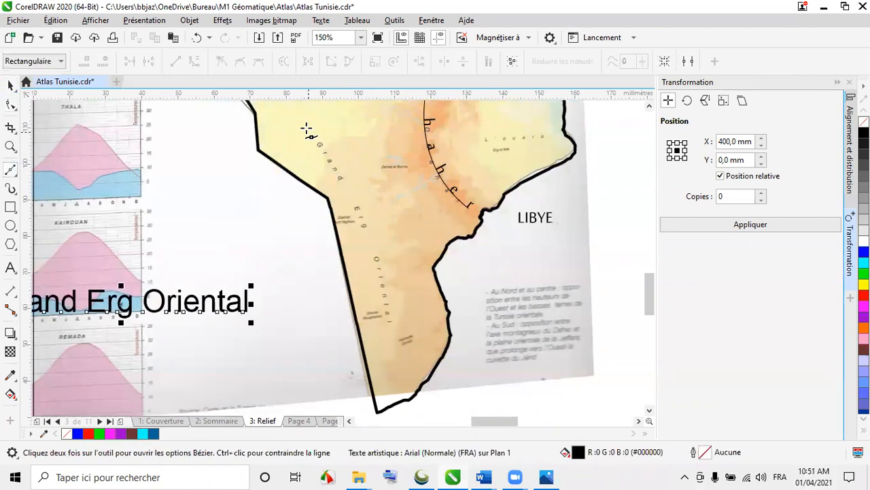
left_click(291, 116)
mouse_move(387, 324)
left_mouse_down()
mouse_move(415, 423)
mouse_move(359, 340)
mouse_move(433, 413)
mouse_move(423, 365)
mouse_move(416, 386)
left_mouse_up()
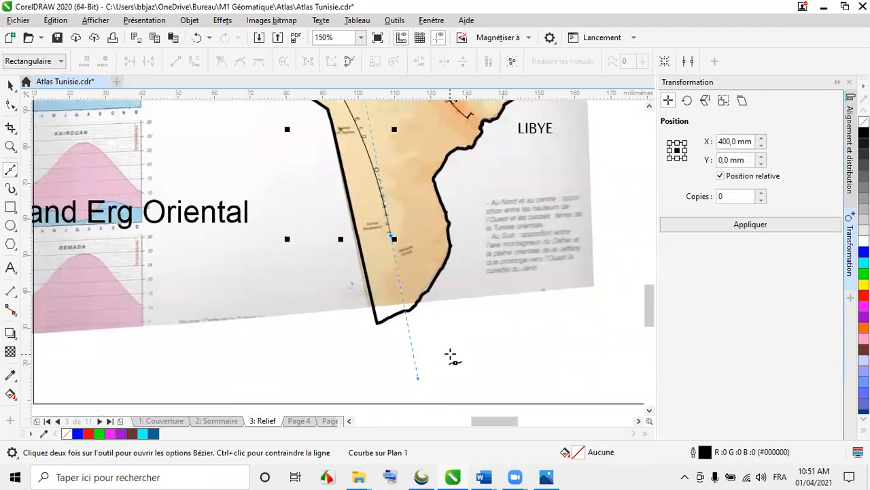
scroll(450, 356, "down", 2)
scroll(412, 279, "up", 2)
left_click(9, 85)
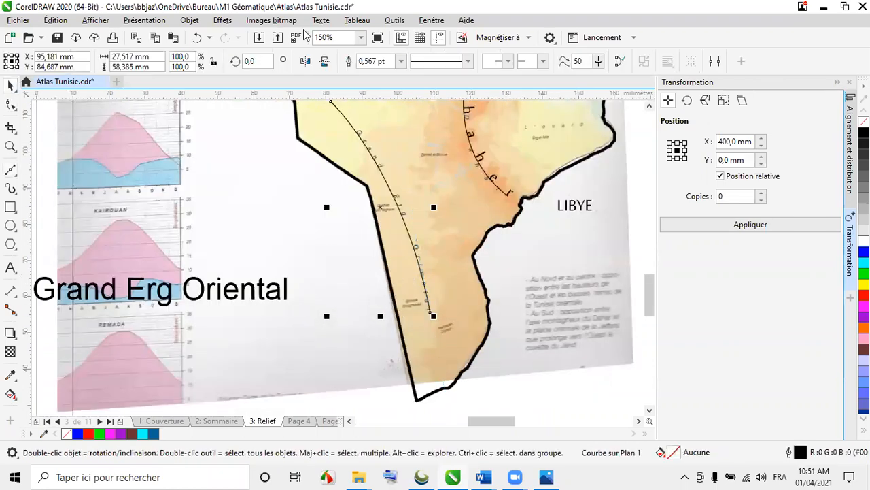
- Format the "Grand Erg Oriental" text in Sakkal Majalla at 16 pt
left_click(285, 291)
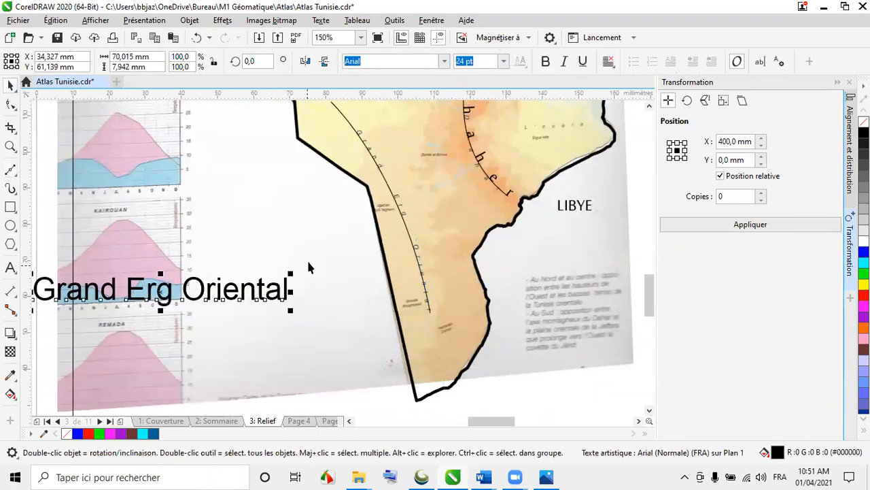
left_click(444, 61)
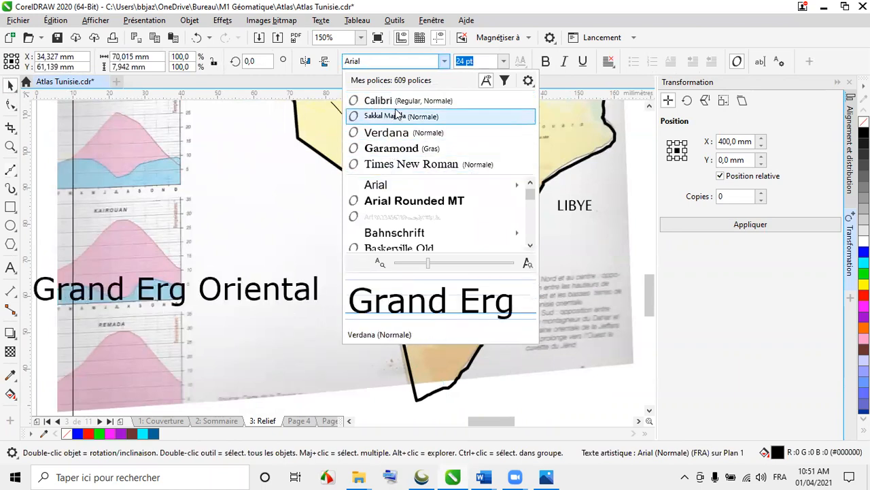
left_click(398, 116)
left_click(503, 62)
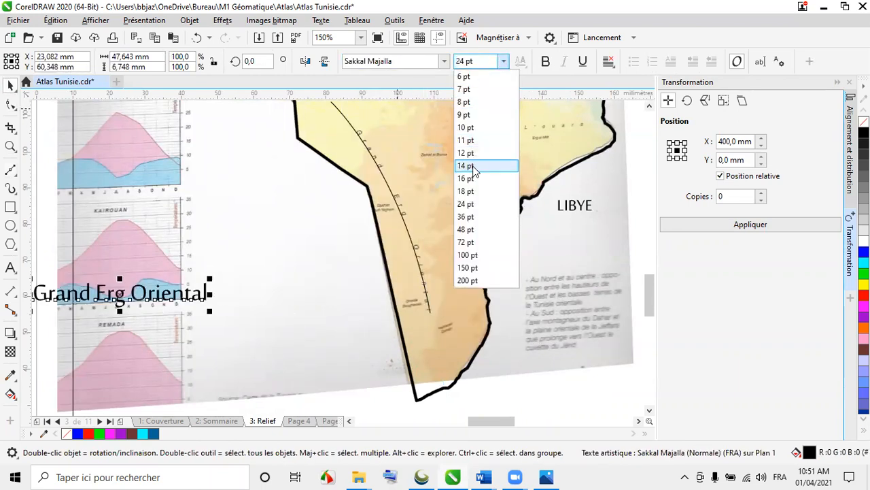
left_click(468, 178)
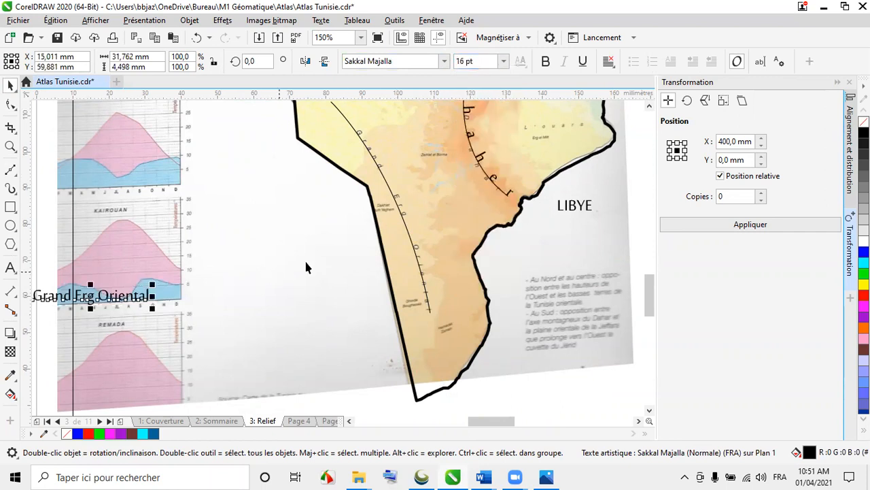
- Fit the "Grand Erg Oriental" text to its curve in southern Tunisia and widen the letter spacing to fill the whole curve
left_click(372, 162, "shift")
left_click(321, 20)
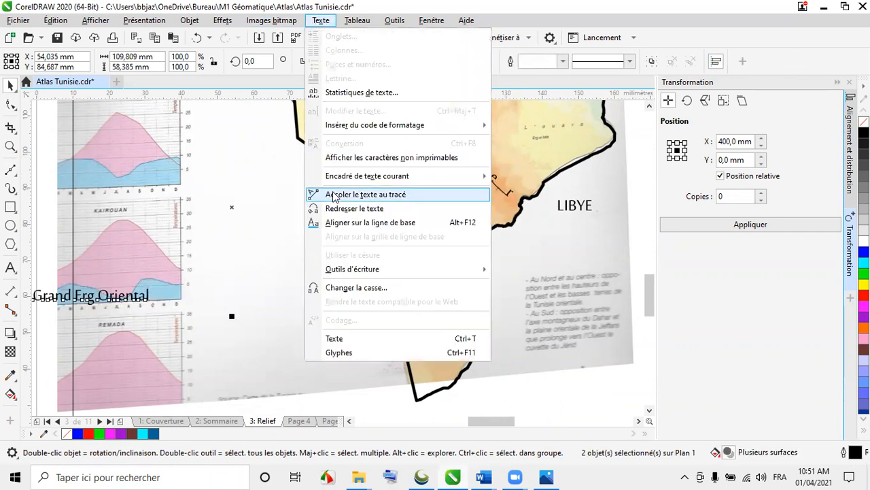
left_click(333, 195)
left_click(9, 104)
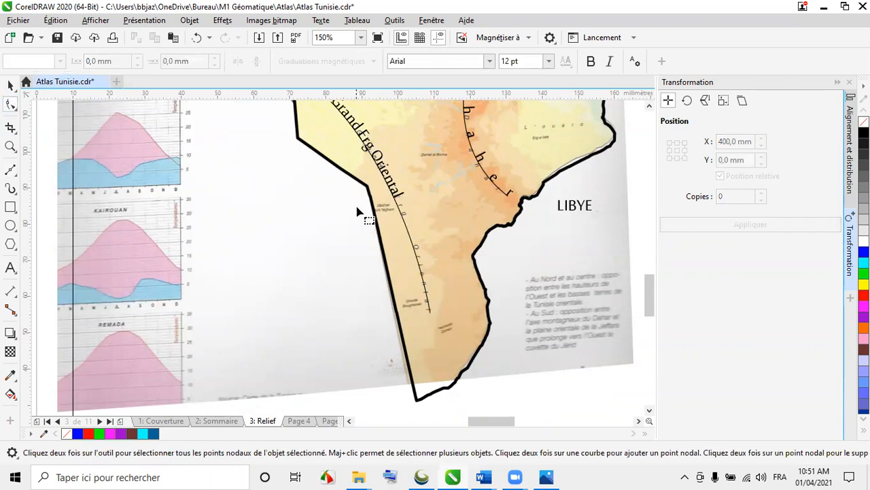
left_click(408, 204)
left_click_drag(423, 204, 445, 314)
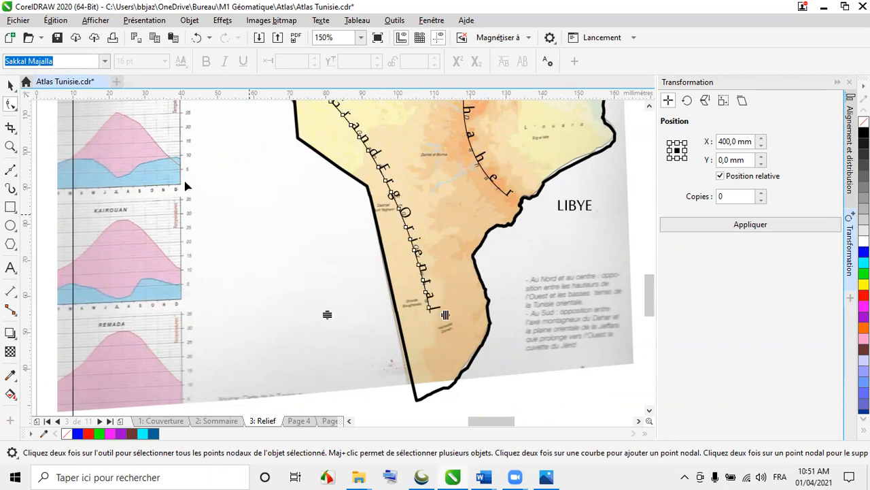
key("space")
- Move the scanned Relief Tunisie.jpg map off the page, 800 mm to the right, by applying the relative 400 mm shift twice
scroll(400, 315, "down", 4)
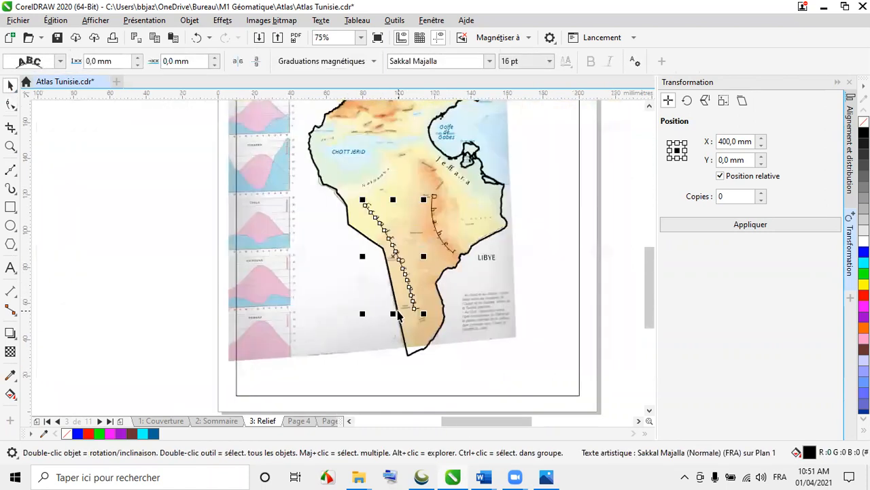
scroll(421, 168, "up", 2)
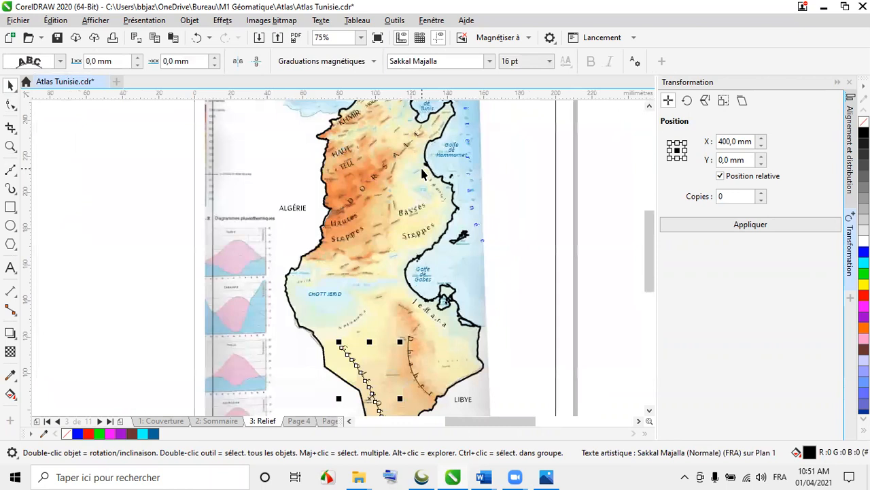
scroll(412, 172, "down", 2)
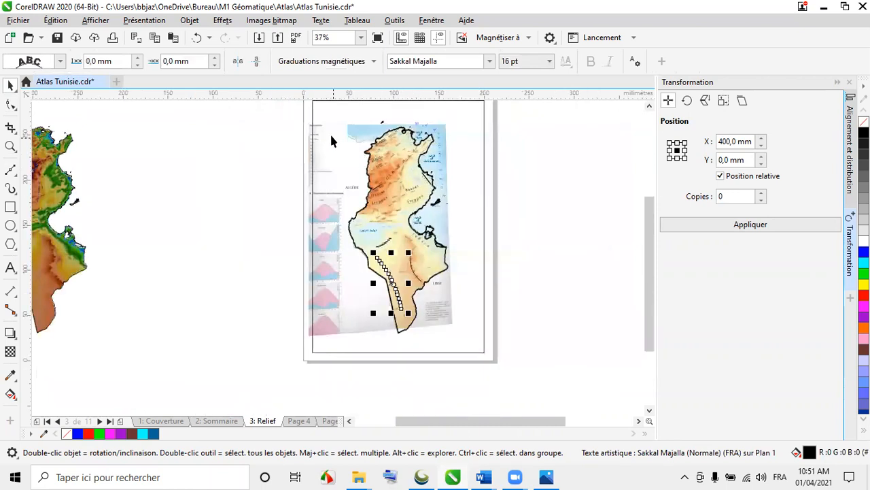
key("Escape")
left_click(308, 134)
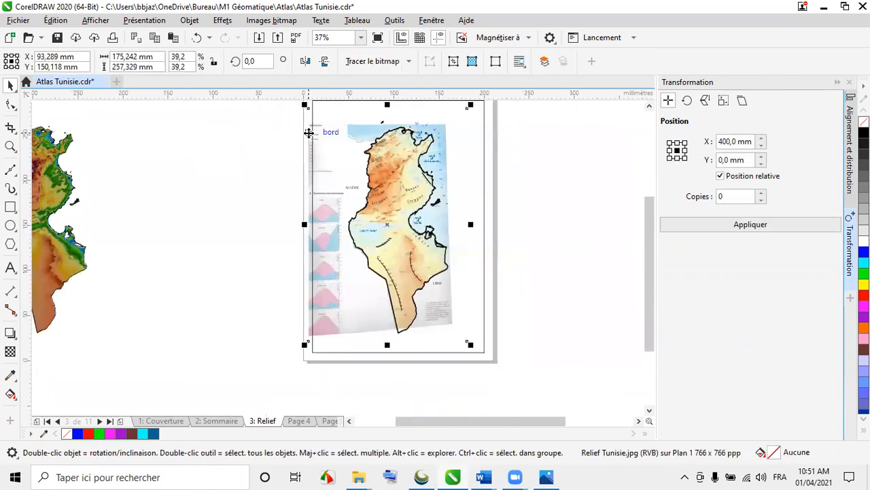
scroll(356, 193, "down", 2)
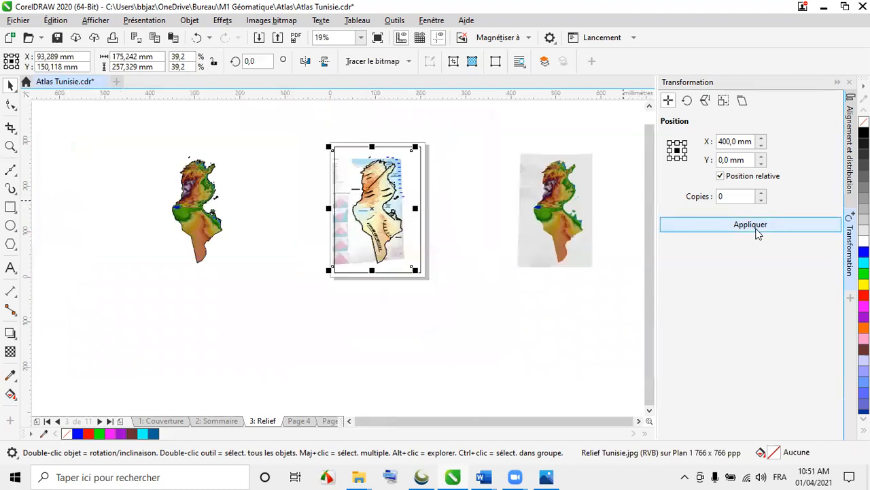
left_click(758, 231)
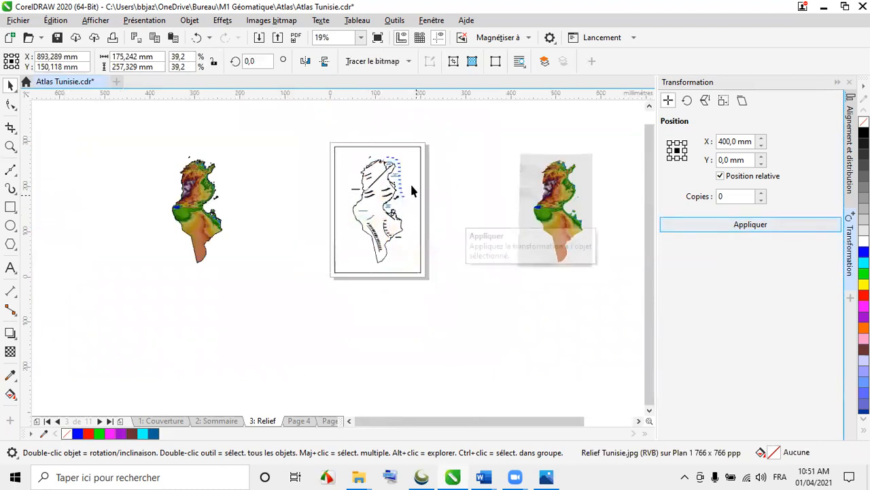
- Shift the outline group from the coloured map west of the page 800 mm to the right, in two relative 400 mm moves
scroll(375, 179, "up", 5)
scroll(373, 171, "down", 1)
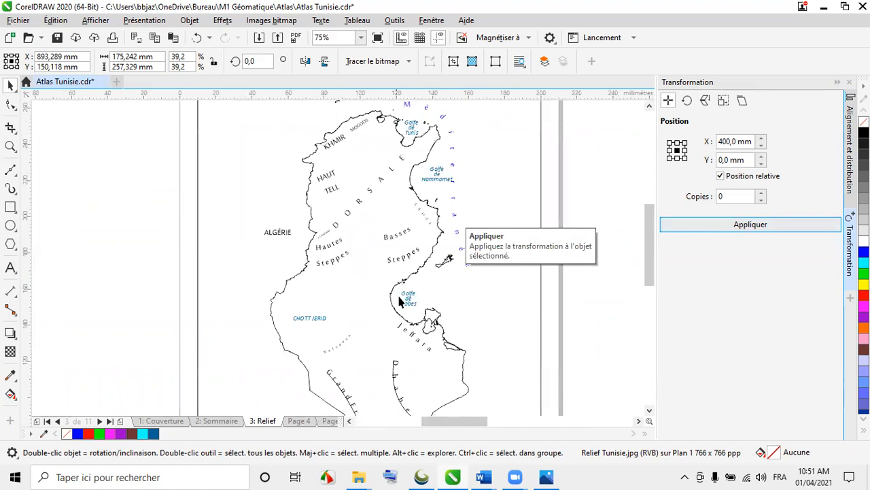
scroll(399, 300, "down", 4)
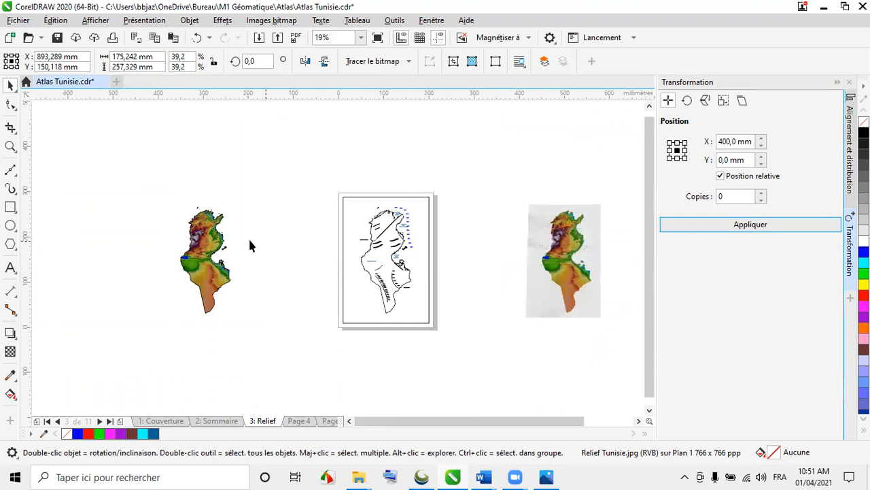
left_click(207, 248)
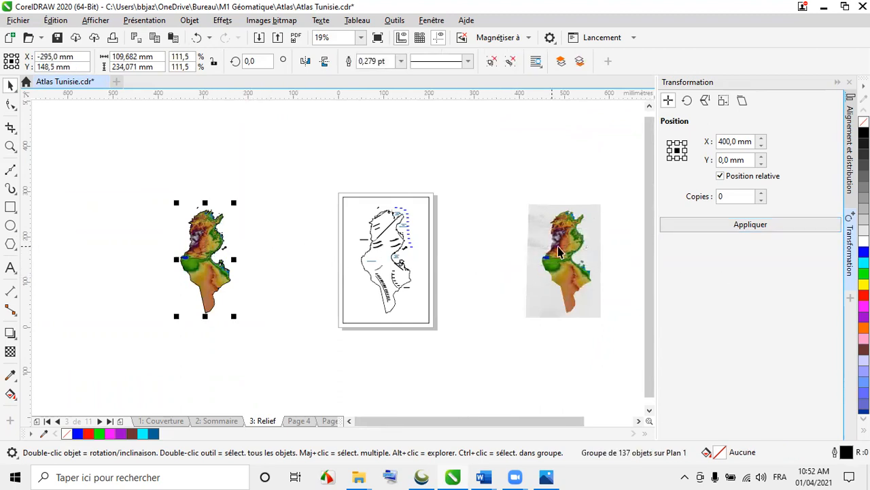
left_click(687, 228)
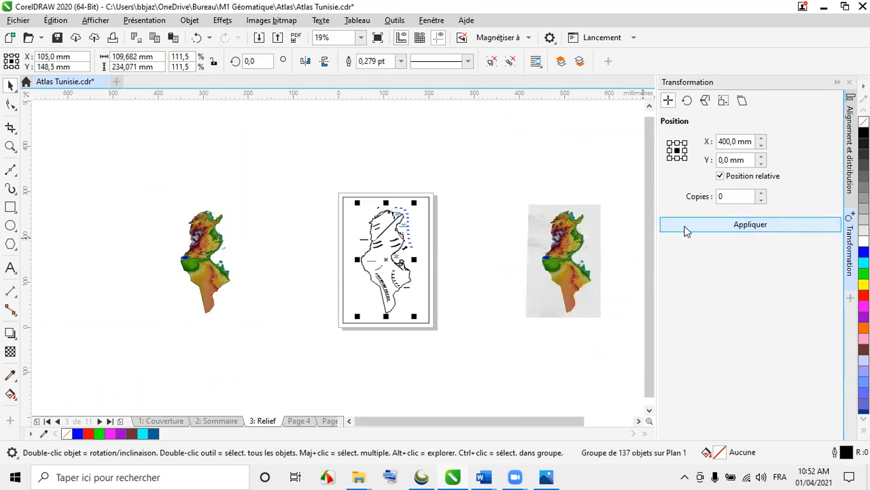
left_click(687, 230)
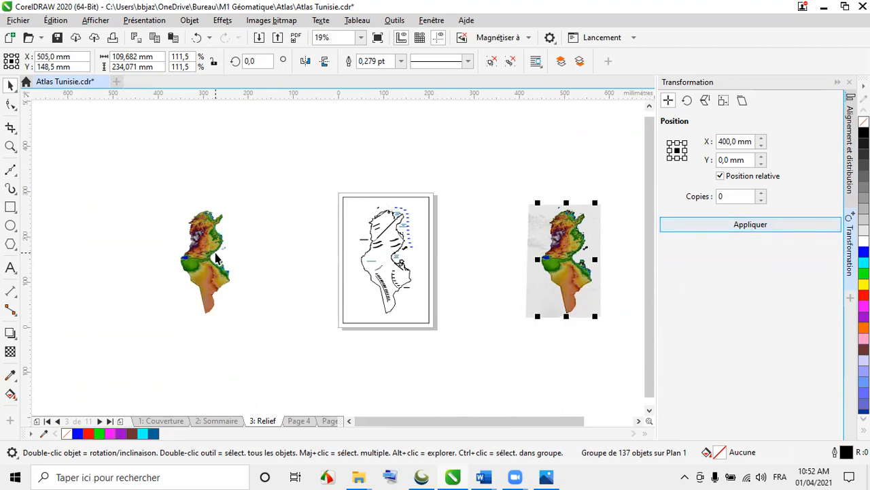
- Move the outline group a further 400 mm to the right, clear of the coloured relief map east of the page
left_click(216, 257)
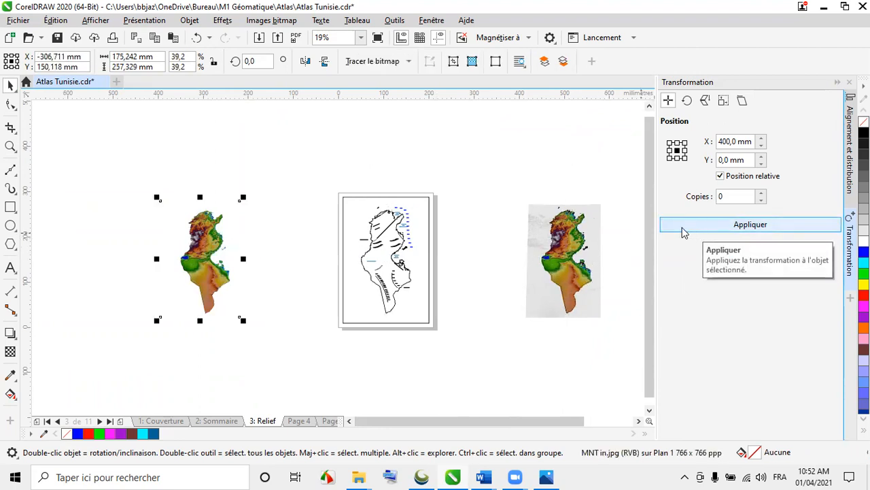
left_click(570, 257)
scroll(602, 280, "up", 2)
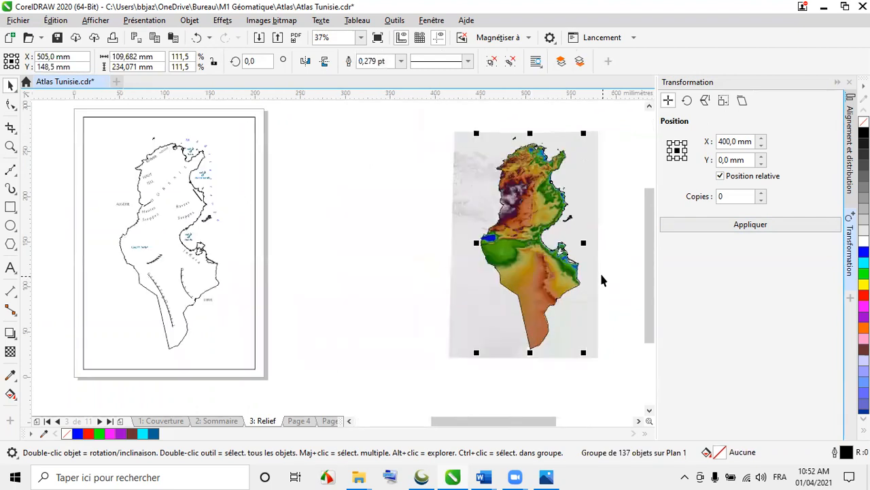
left_click(701, 225)
- Move the coloured relief group from east of the page onto the labelled page with a relative horizontal shift of -400 mm
left_click(722, 141)
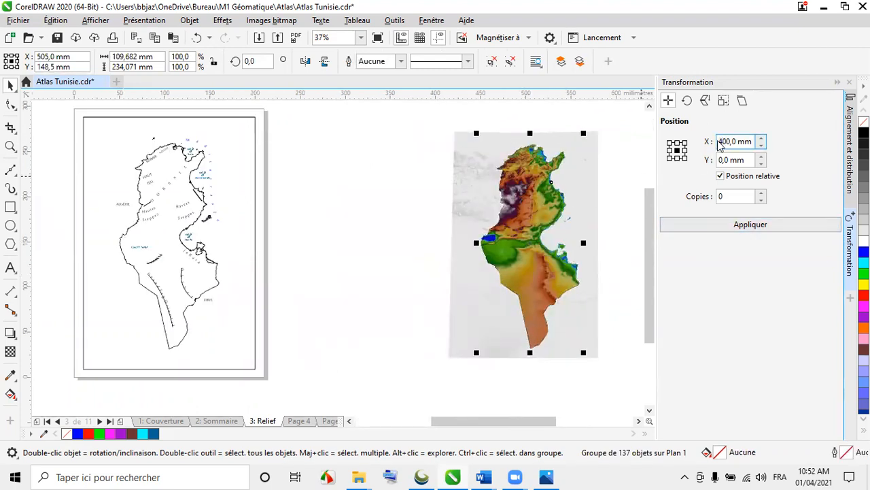
type("-")
key("Return")
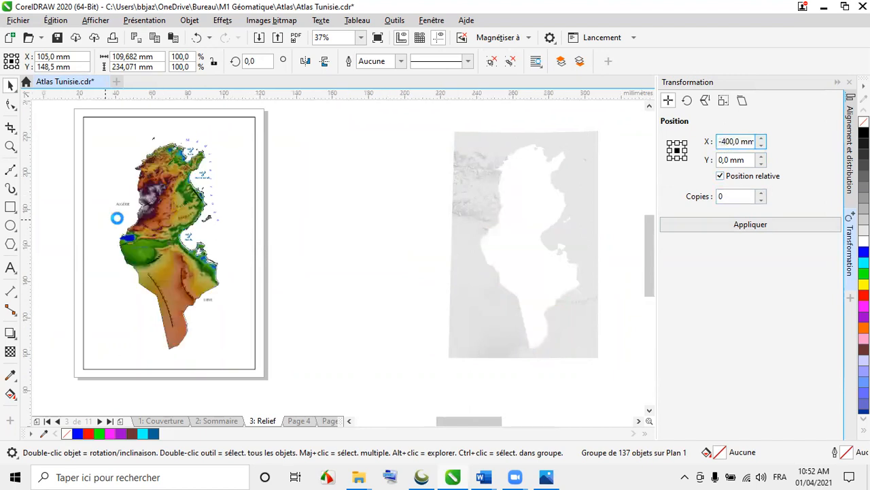
- Remove the outline from the "Grand Erg Oriental" and "Dhaher" path texts so their guide curves are hidden
scroll(117, 217, "up", 5)
scroll(347, 182, "down", 2)
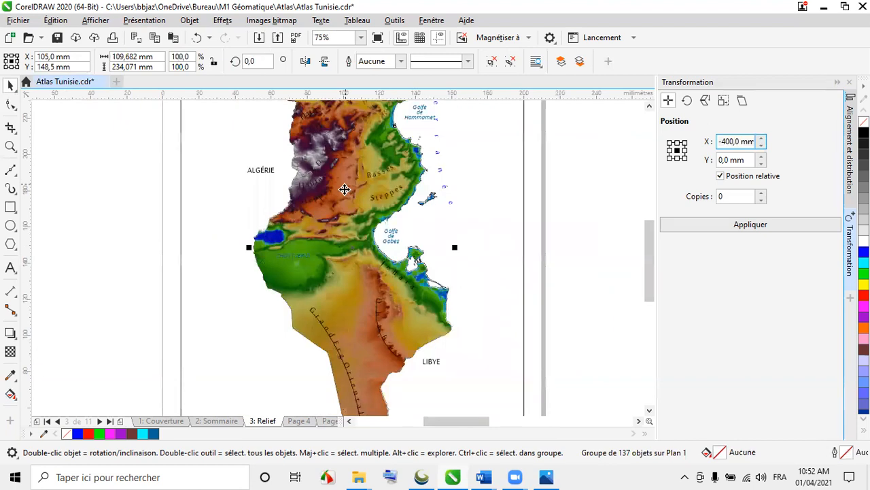
scroll(310, 357, "up", 2)
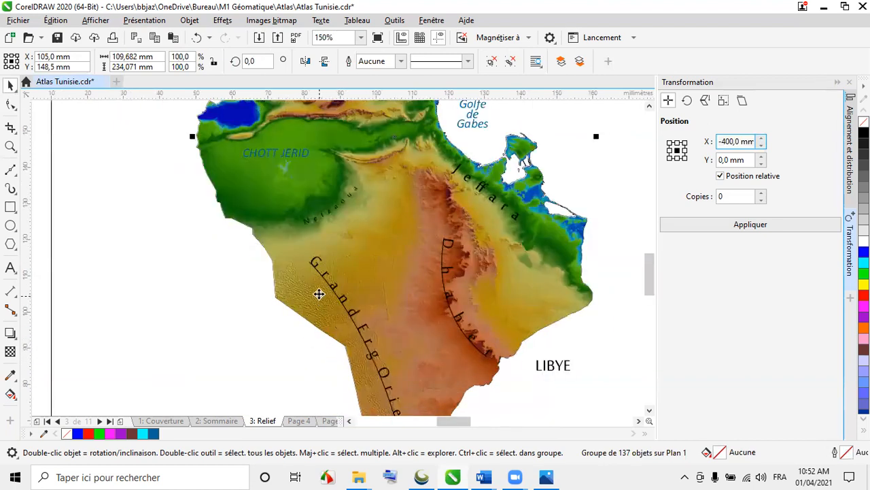
left_click(315, 269, "ctrl")
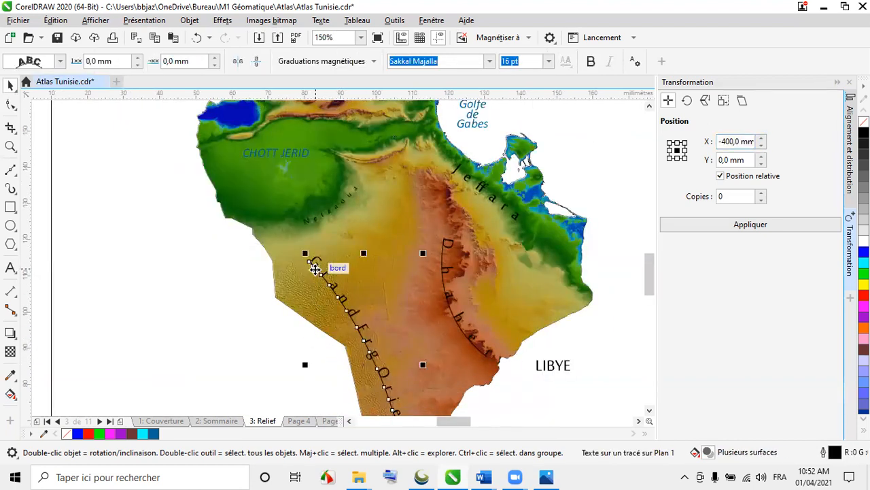
right_click(864, 123)
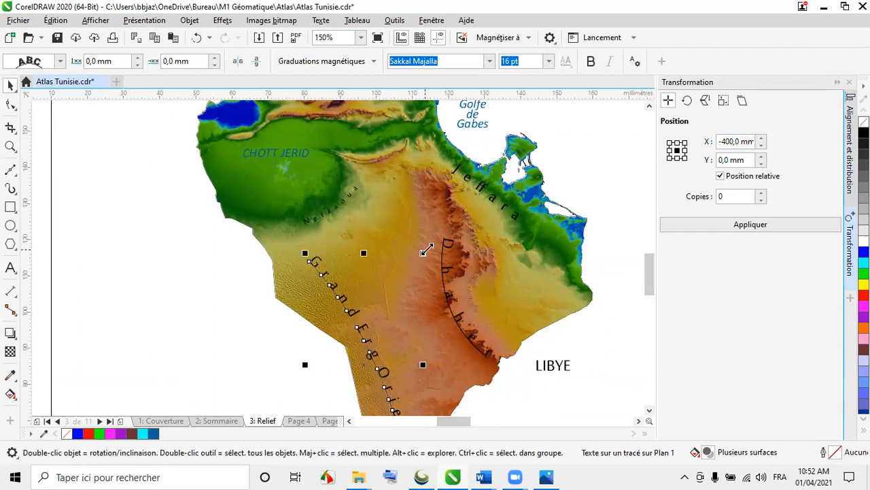
left_click(442, 255, "ctrl")
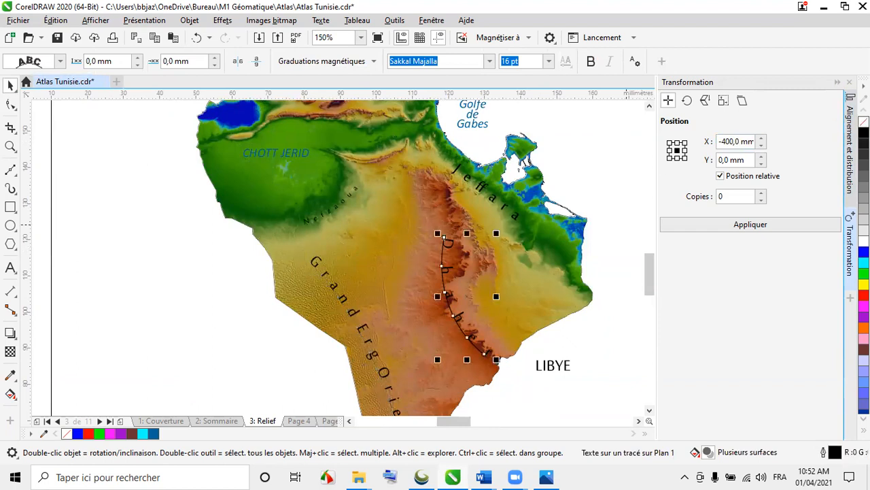
- Give the "Steppes" word under "Hautes" a white outline and remove the outline from its guide curve
scroll(476, 340, "down", 2)
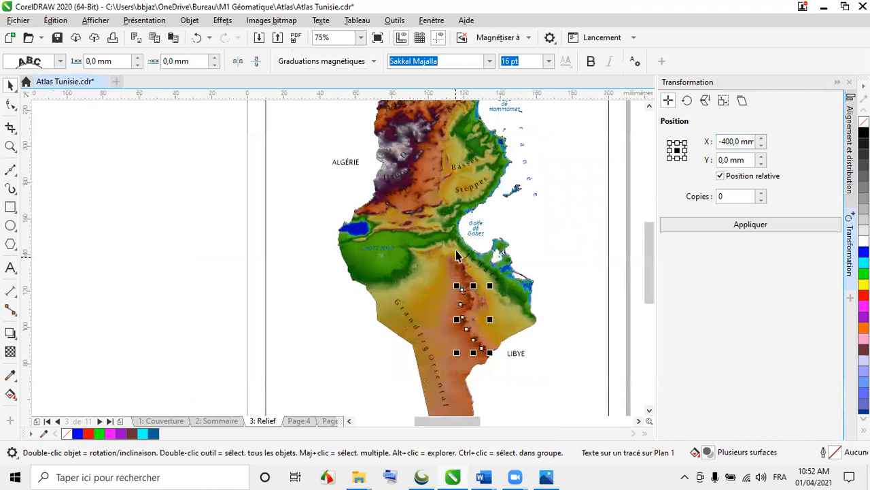
scroll(406, 190, "up", 4)
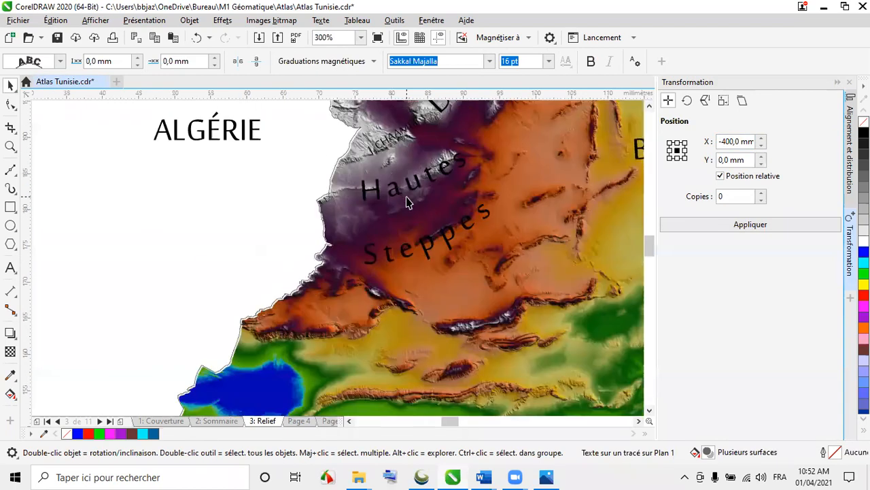
scroll(330, 263, "down", 3)
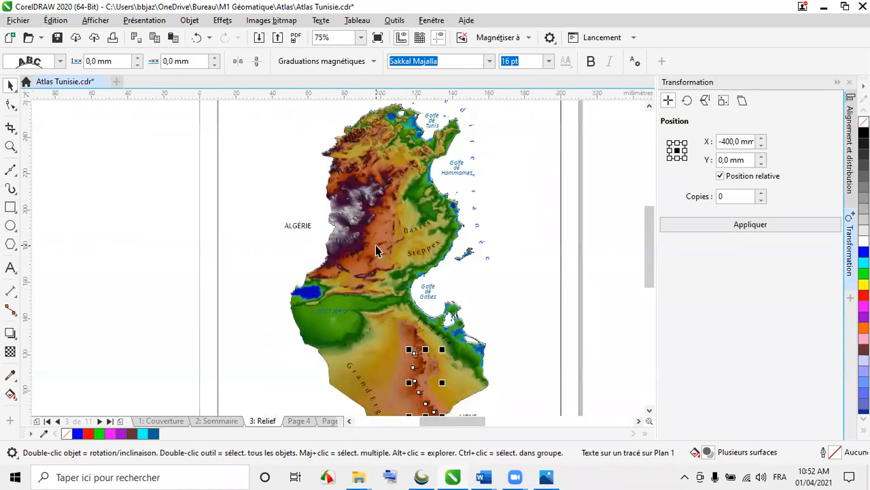
scroll(344, 265, "up", 3)
left_click(350, 267)
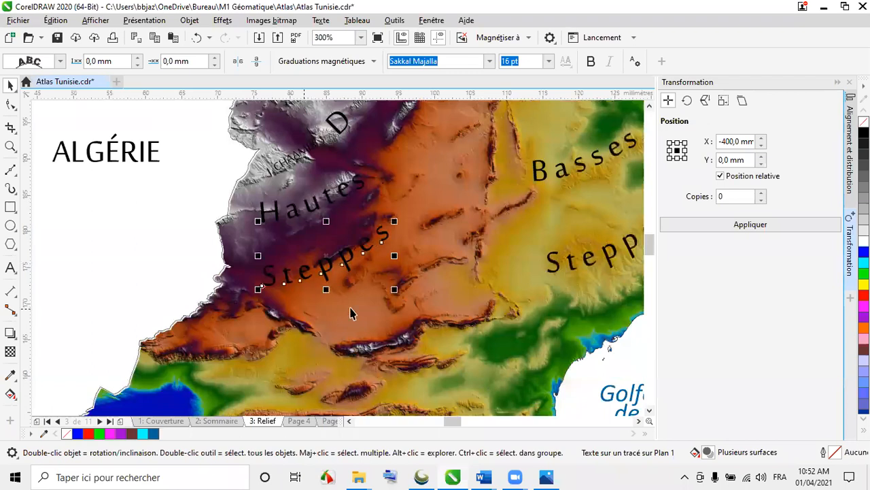
scroll(293, 266, "up", 2)
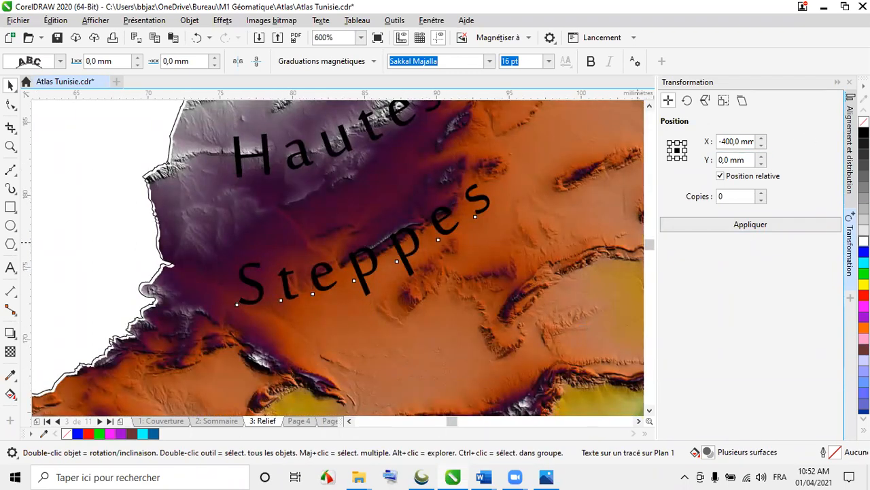
right_click(863, 231)
left_click(478, 214)
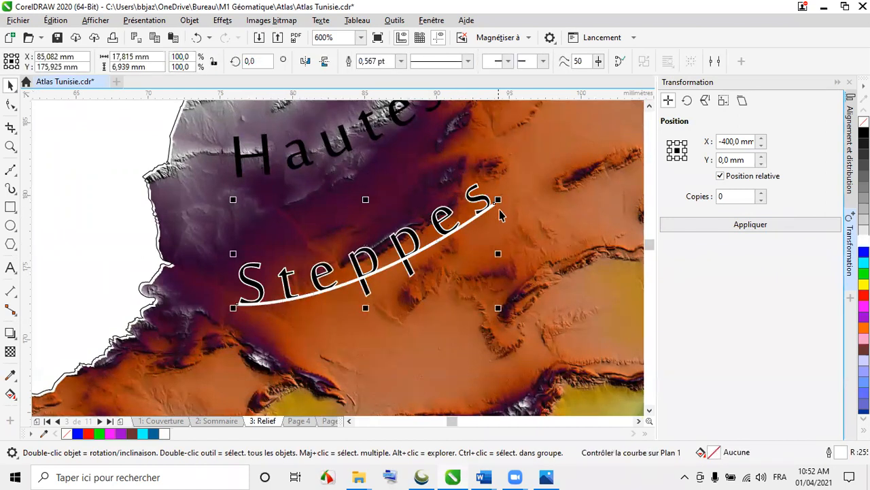
right_click(864, 121)
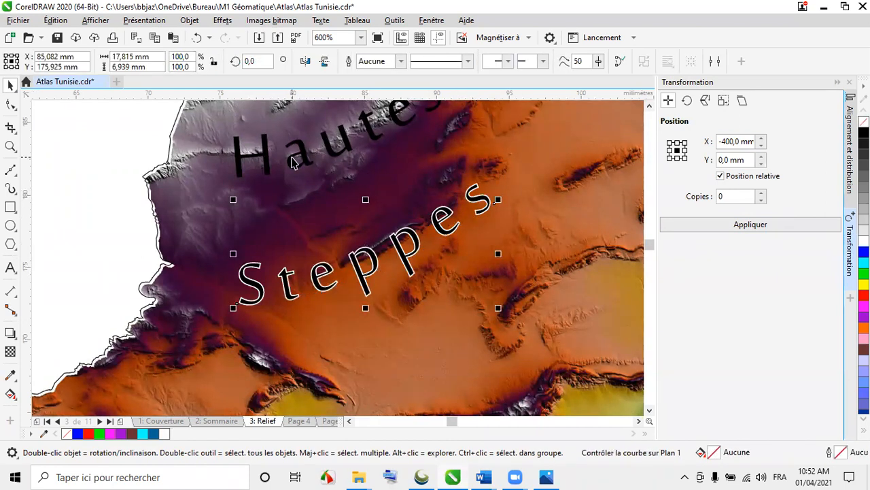
scroll(297, 233, "down", 2)
scroll(297, 234, "down", 2)
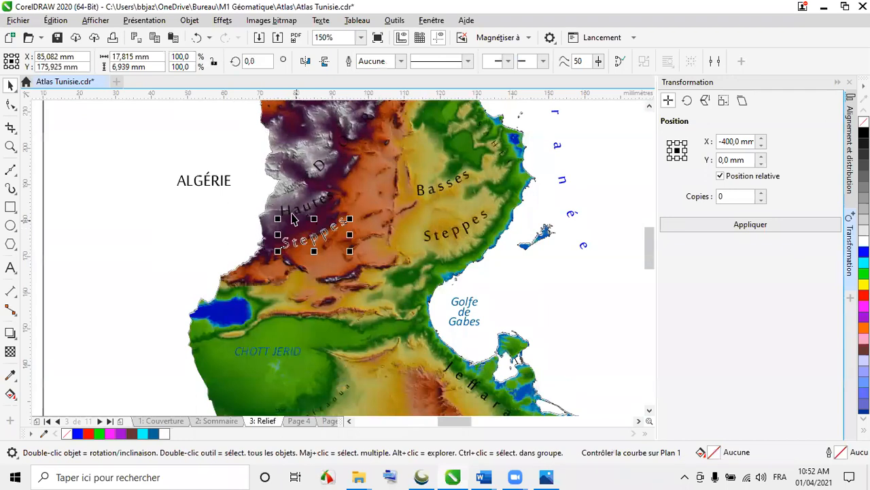
- Move the grey relief bitmap "MNT off.jpg" from east of the page onto the map with a relative horizontal shift of -400 mm
scroll(291, 215, "down", 2)
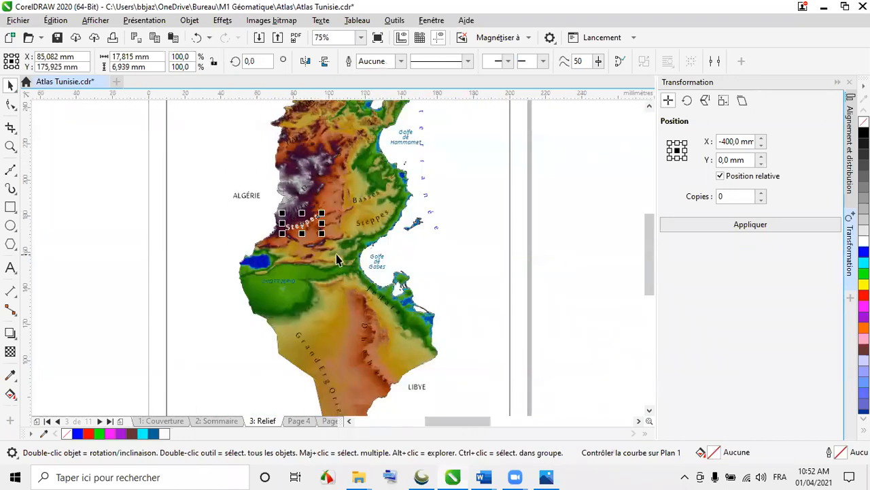
scroll(336, 259, "down", 2)
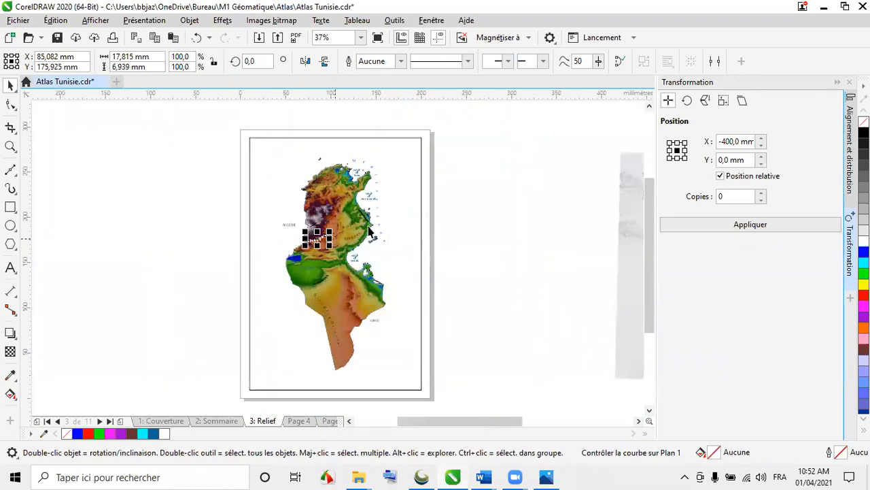
left_click(627, 185)
left_click(736, 226)
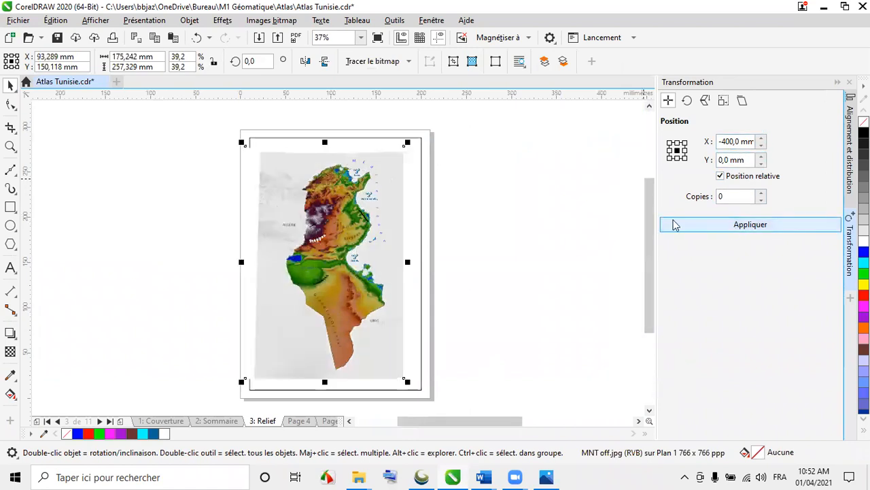
- Draw a rectangle about 135 by 243 mm around the Tunisia map as a cropping guide for the grey relief bitmap
scroll(294, 255, "up", 2)
scroll(287, 168, "down", 2)
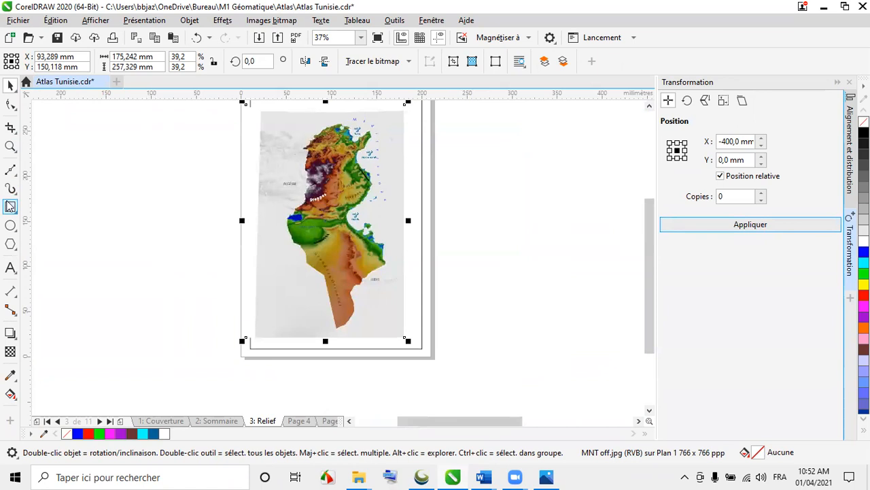
left_click(18, 206)
mouse_move(270, 113)
left_mouse_down()
mouse_move(388, 301)
mouse_move(392, 333)
left_mouse_up()
- Trim the grey relief bitmap by moving its four corner nodes onto the corners of the guide rectangle
left_click(10, 104)
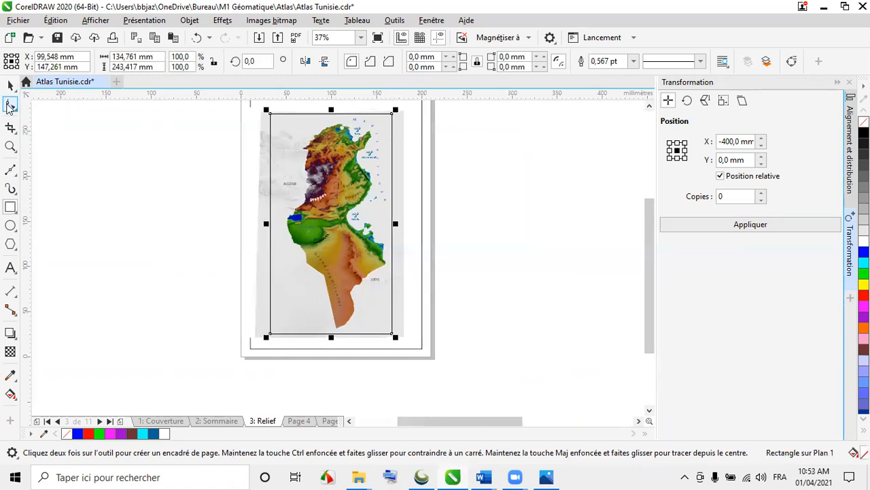
left_click(265, 117)
left_click_drag(247, 106, 270, 114)
left_click_drag(405, 107, 393, 121)
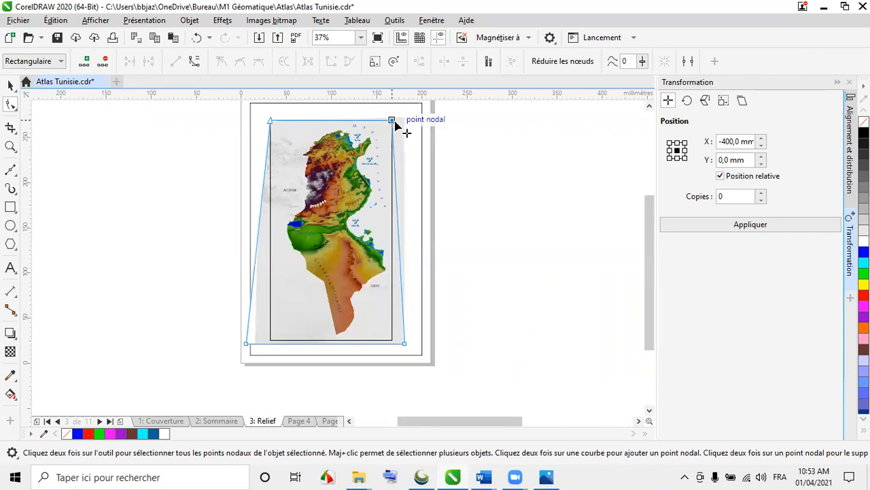
left_click_drag(406, 348, 393, 343)
left_click_drag(246, 348, 270, 340)
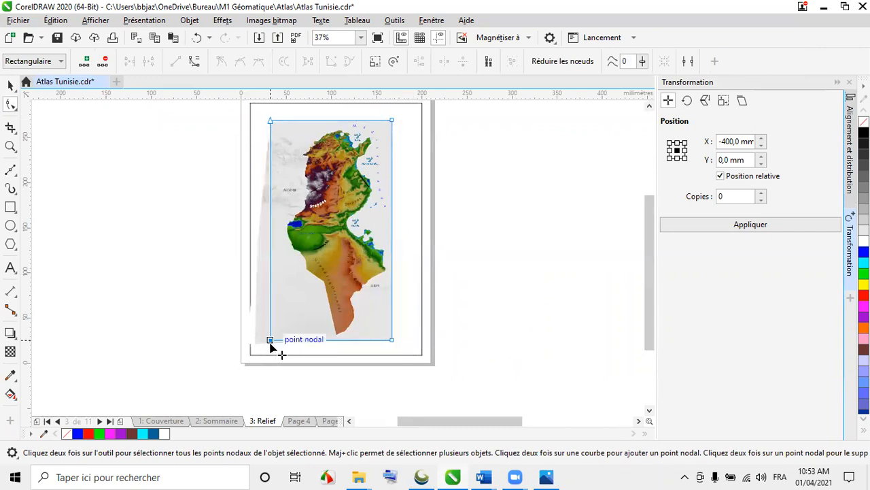
left_click(10, 85)
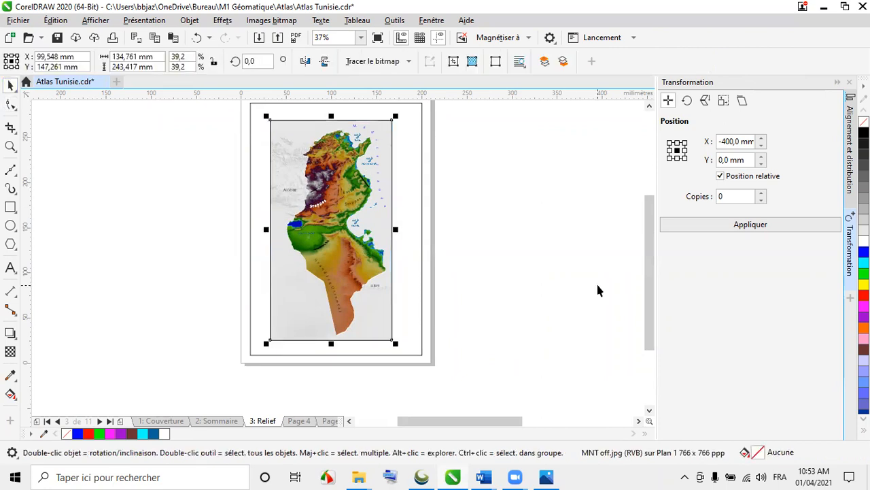
- Delete the guide rectangle around the trimmed grey relief bitmap
left_click(597, 282)
left_click(392, 124)
left_click(440, 177)
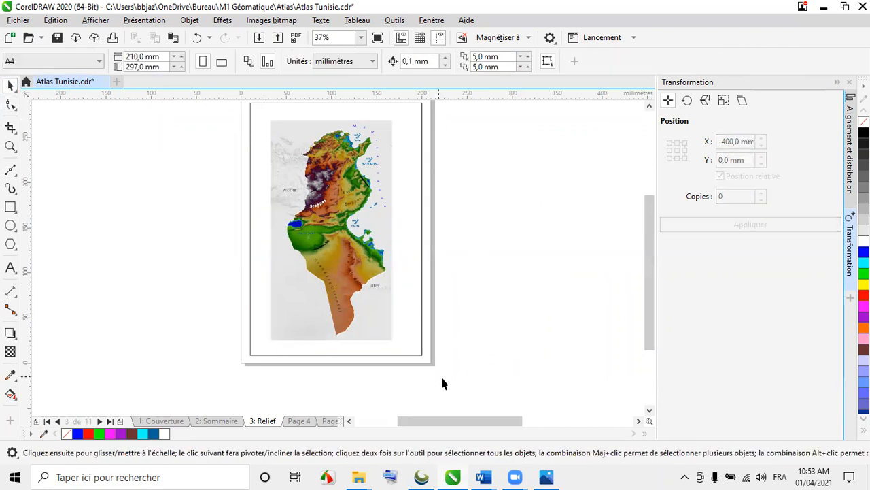
- Move the "LIBYE" label slightly southwest, clear of the grey relief shading beside the border
scroll(310, 274, "down", 1)
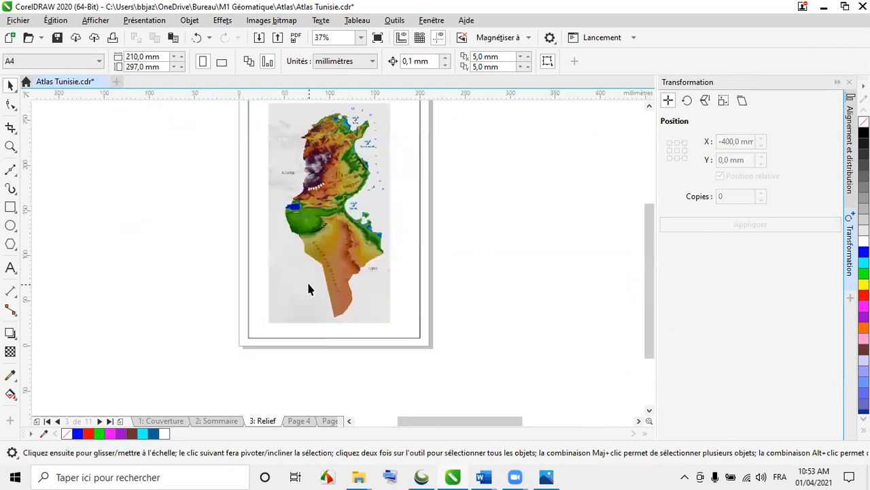
scroll(300, 282, "up", 2)
left_click(449, 265)
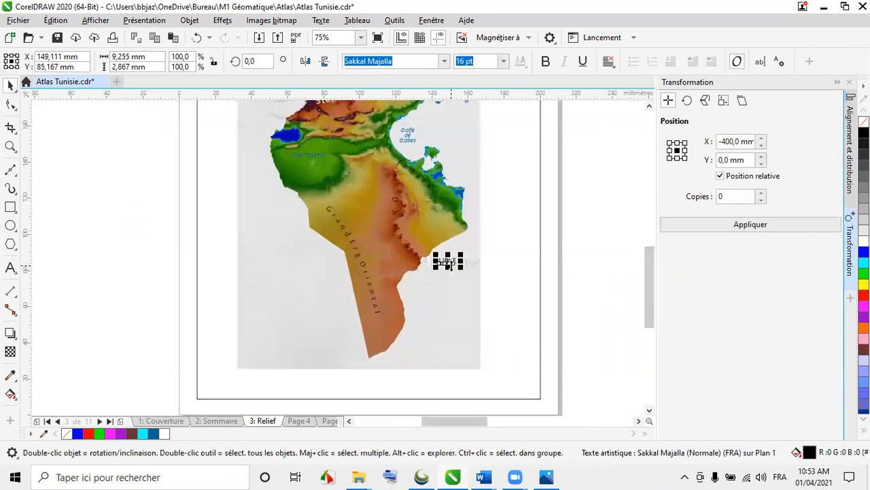
scroll(448, 266, "up", 2)
left_click_drag(447, 255, 440, 275)
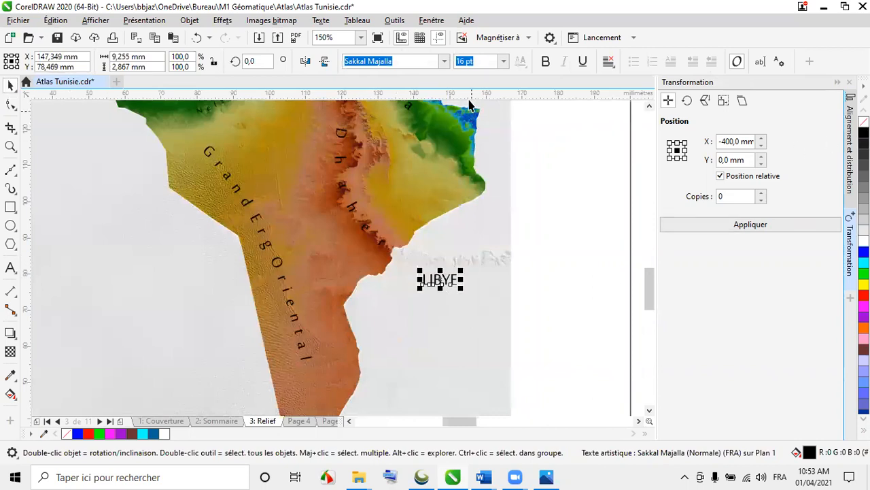
- Set the "LIBYE" label to 18 pt and widen its letter spacing
left_click(504, 63)
left_click(480, 191)
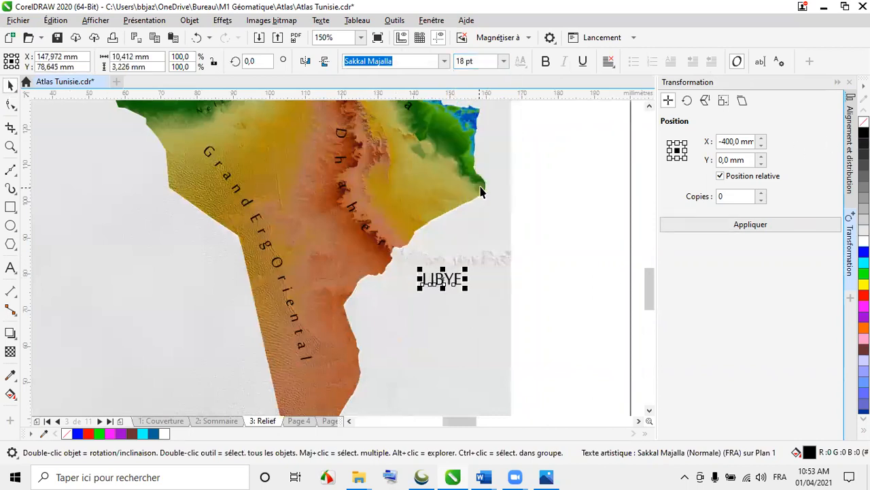
left_click(10, 104)
left_click_drag(465, 289, 489, 289)
scroll(433, 374, "down", 1)
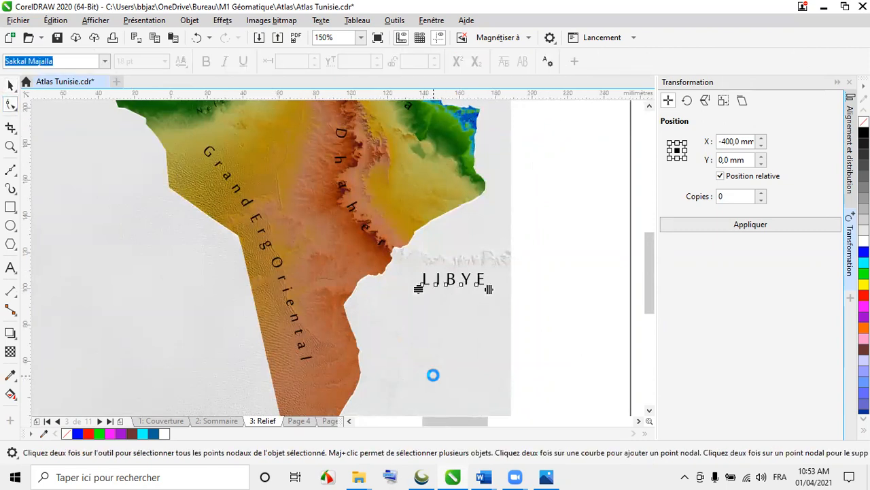
left_click(10, 85)
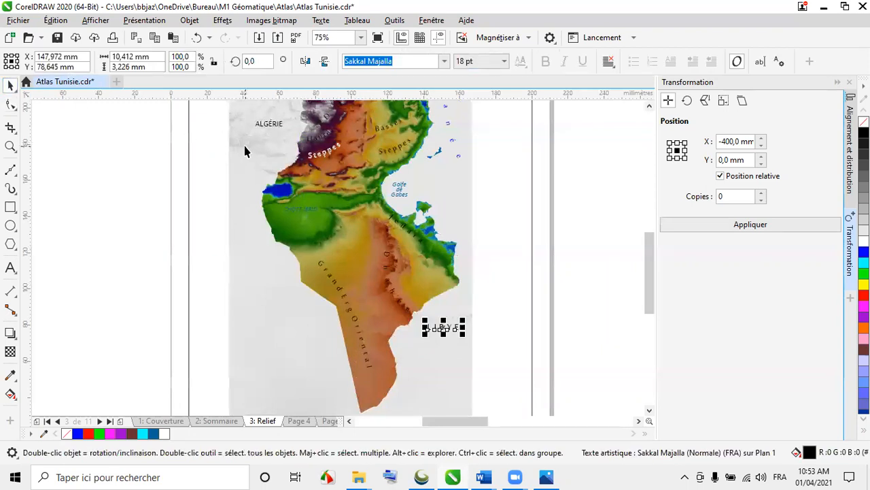
- Set the font size of the "ALGÉRIE" label to 18 pt
left_click(266, 125)
left_click(504, 61)
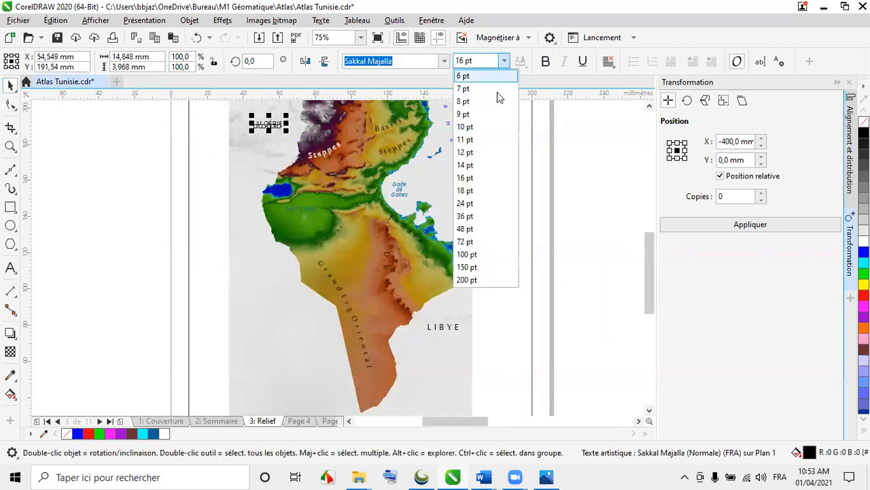
left_click(475, 191)
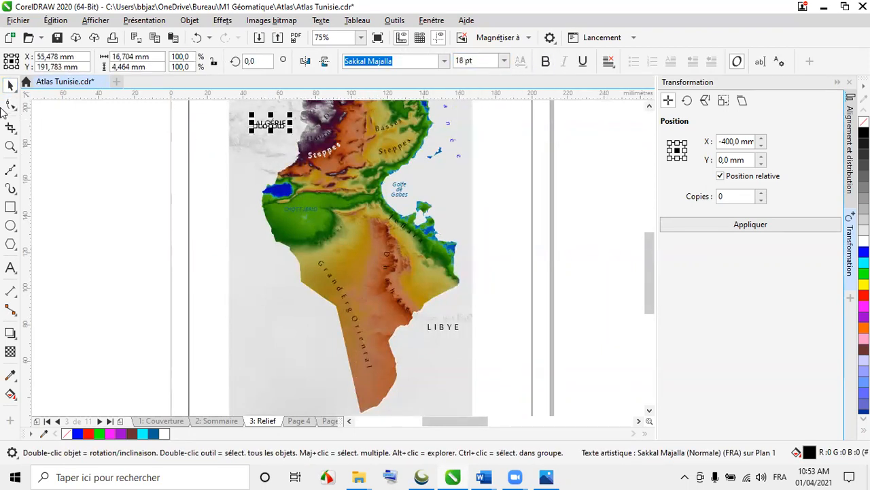
- Widen the letter spacing of the "ALGÉRIE" label and move it slightly south over the grey relief
left_click(9, 106)
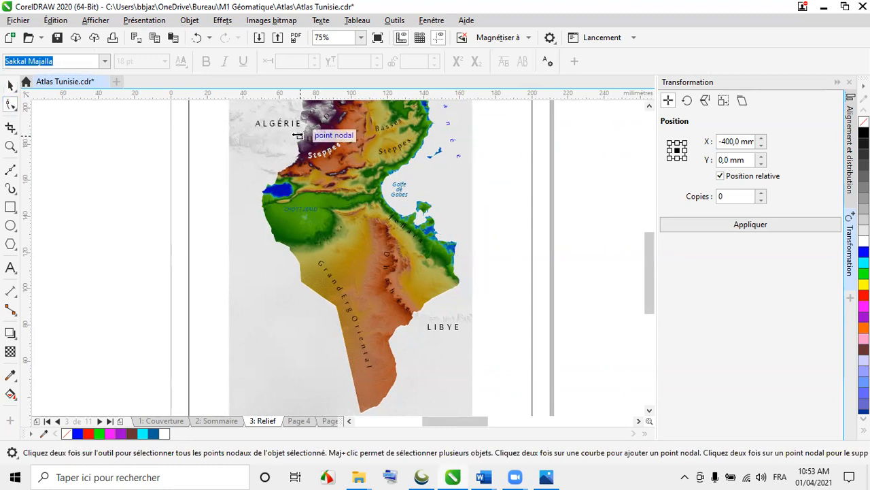
left_click(10, 85)
left_click_drag(277, 125, 275, 141)
left_click(532, 241)
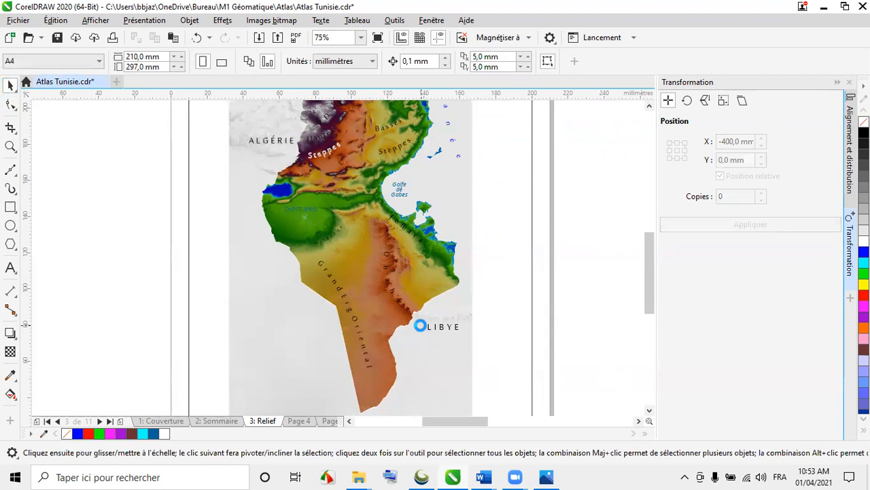
- Draw a rectangle about 135 by 243 mm along the edges of the grey relief bitmap
scroll(420, 325, "down", 2)
scroll(372, 175, "up", 2)
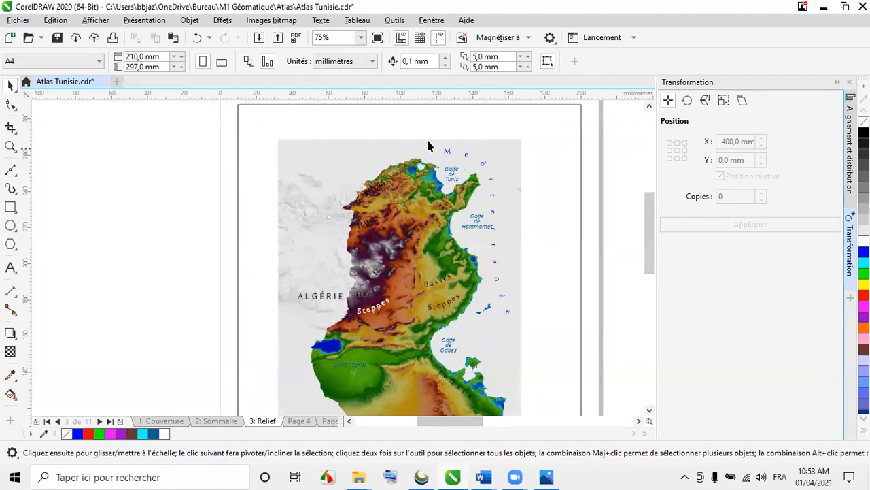
scroll(338, 155, "down", 2)
scroll(336, 151, "down", 2)
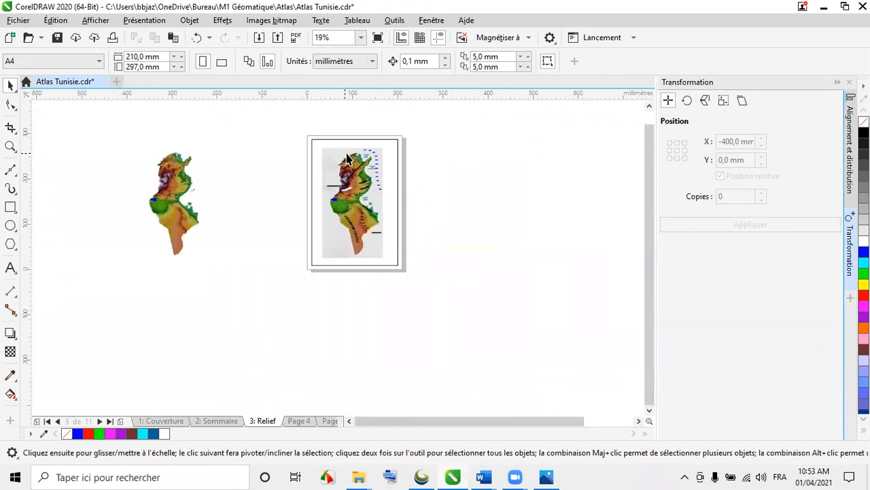
scroll(415, 220, "down", 1)
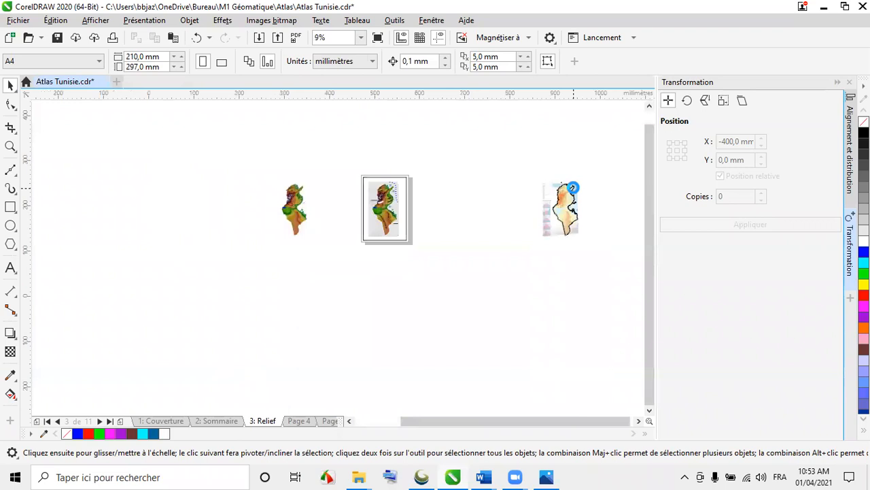
scroll(571, 193, "up", 1)
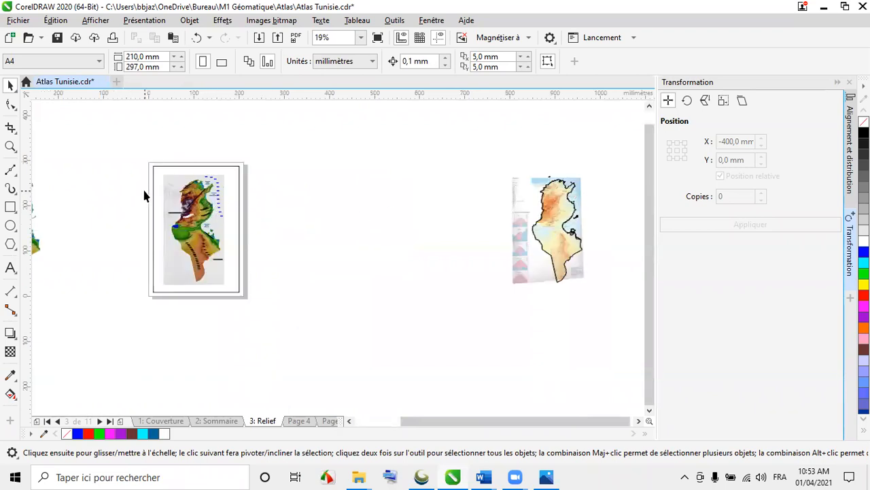
scroll(143, 196, "up", 1)
left_click(10, 206)
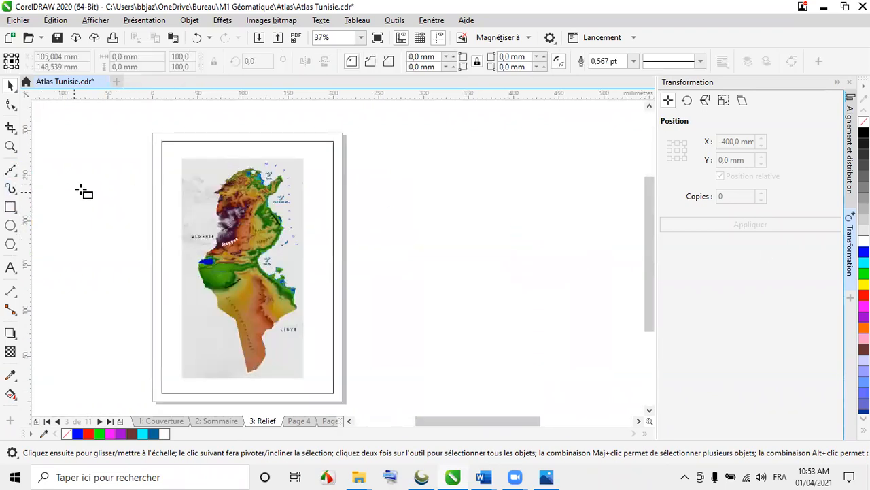
left_click_drag(184, 157, 303, 377)
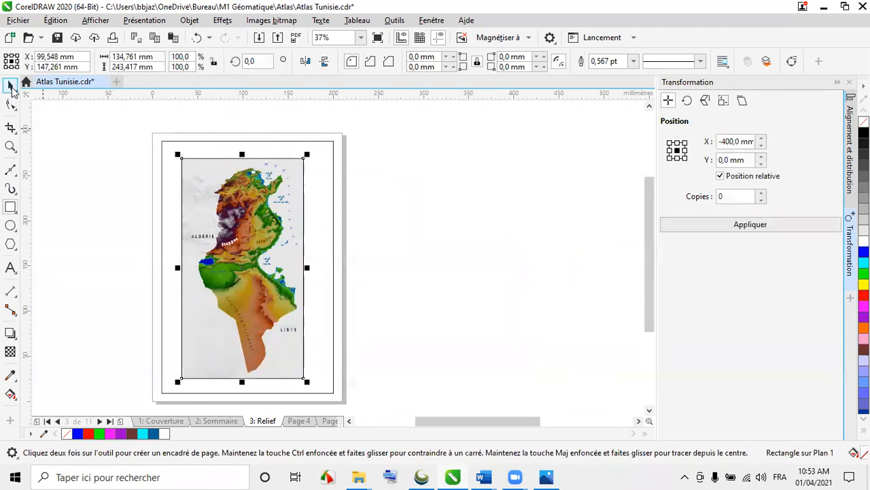
- Place one copy of the rectangle 400 mm to the east, using a relative horizontal shift of 400 mm
left_click(10, 84)
scroll(132, 207, "down", 1)
left_click(722, 141)
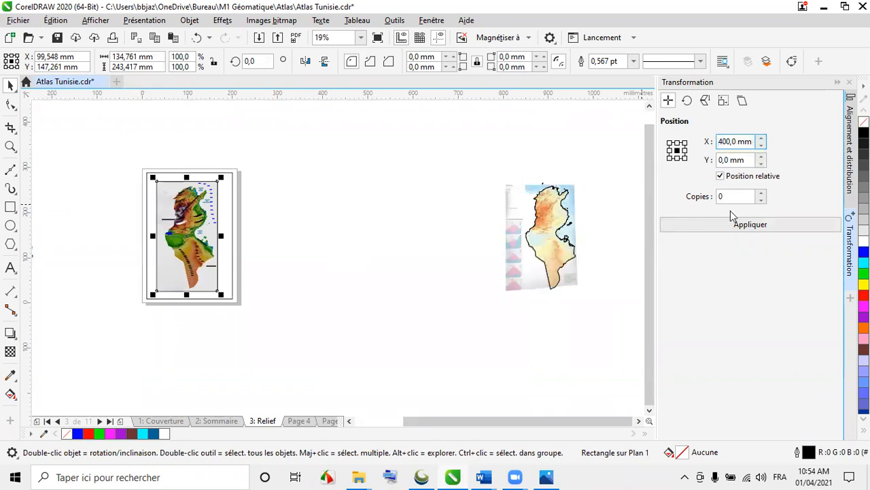
left_click(761, 193)
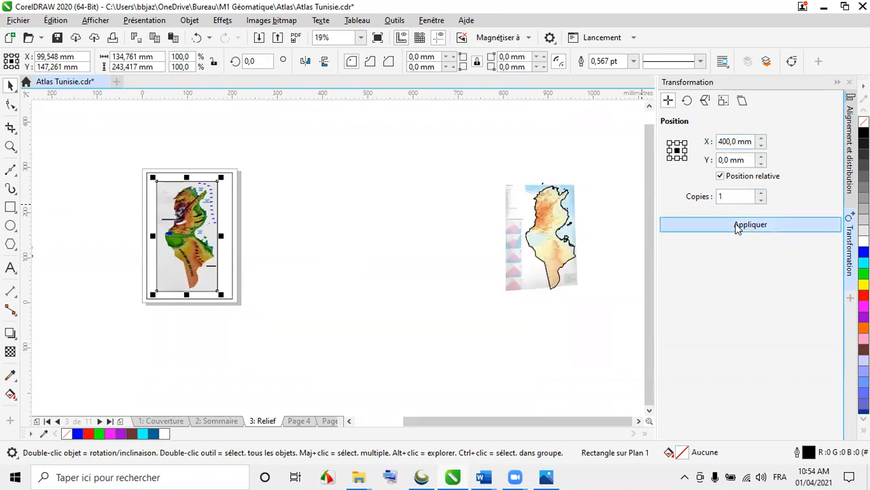
left_click(738, 226)
- Place one copy of the Tunisia outline group inside the copied rectangle, using a relative horizontal shift of -400 mm
left_click(558, 223)
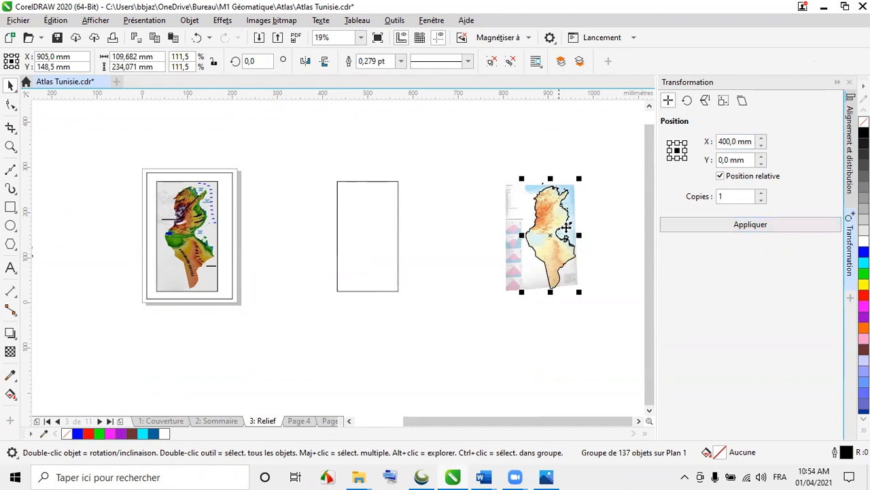
left_click(720, 141)
type("-")
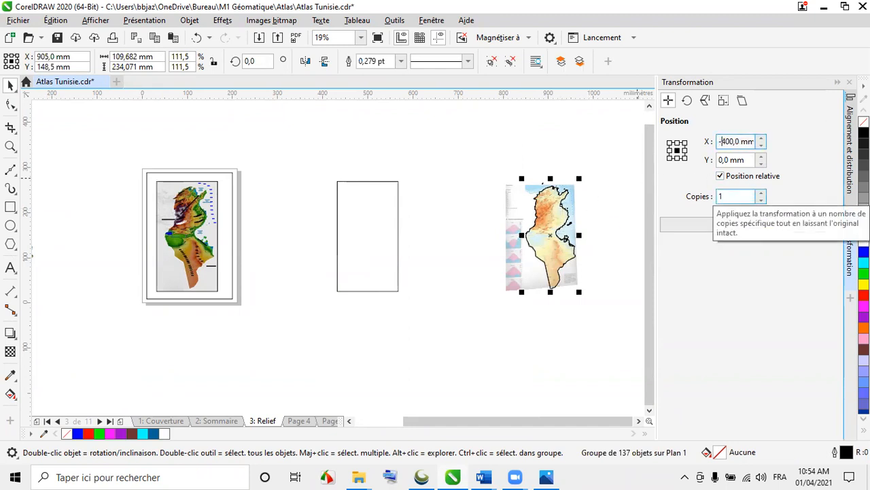
left_click(703, 226)
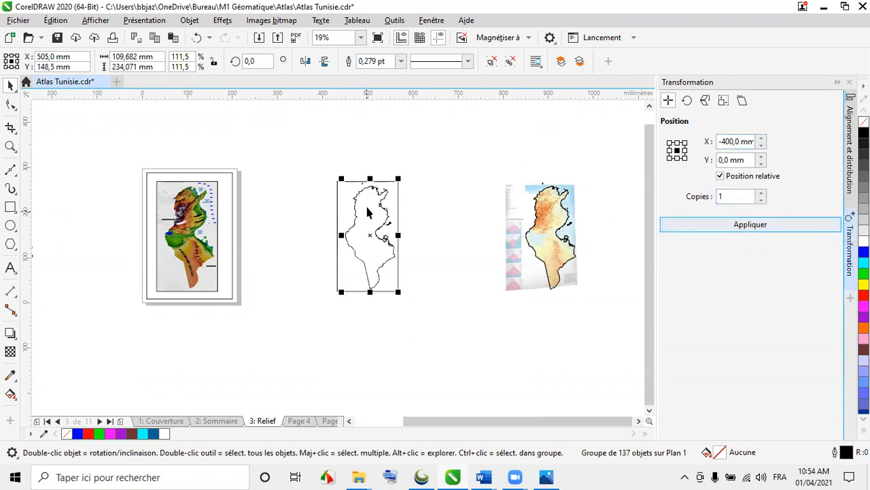
- Draw a Bézier curve from the coastal end of Tunisia's southeastern border to the east side of the copied rectangle
scroll(366, 209, "up", 2)
scroll(417, 291, "up", 4)
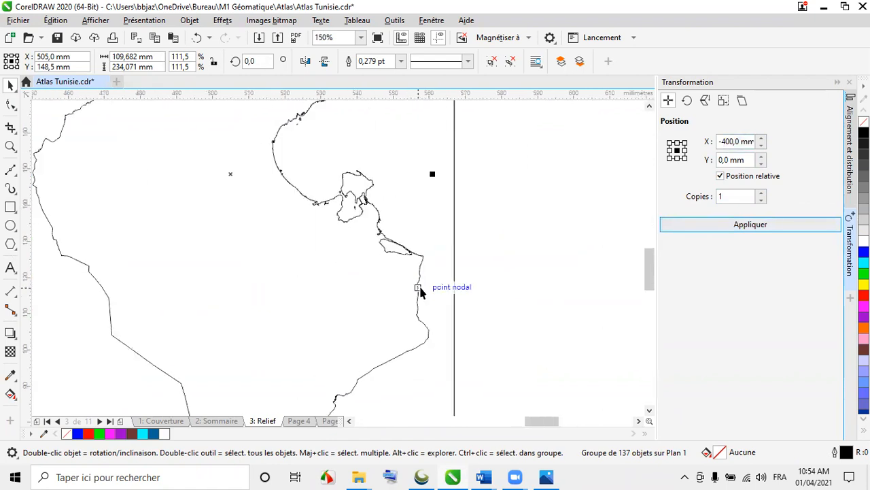
left_click(10, 170)
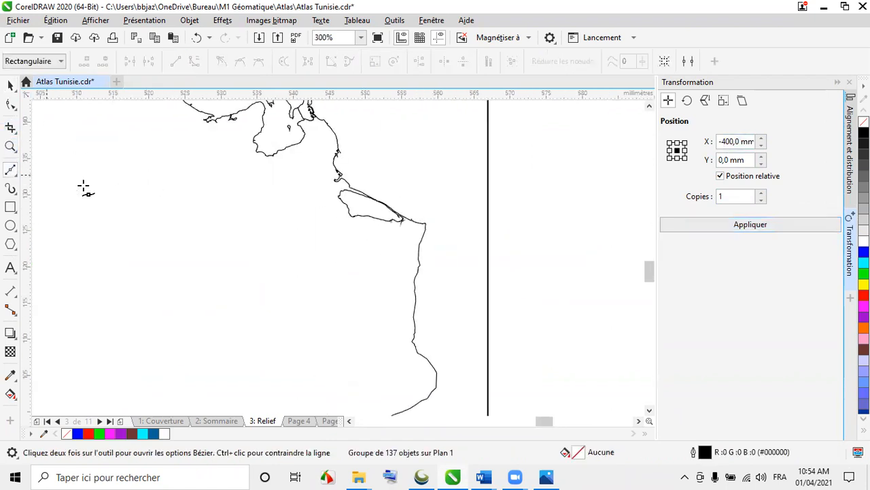
scroll(415, 211, "up", 2)
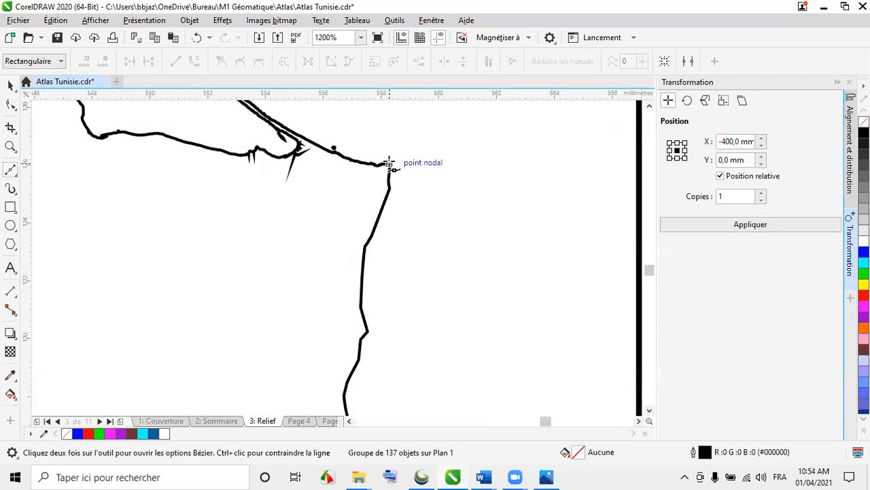
left_click(390, 164)
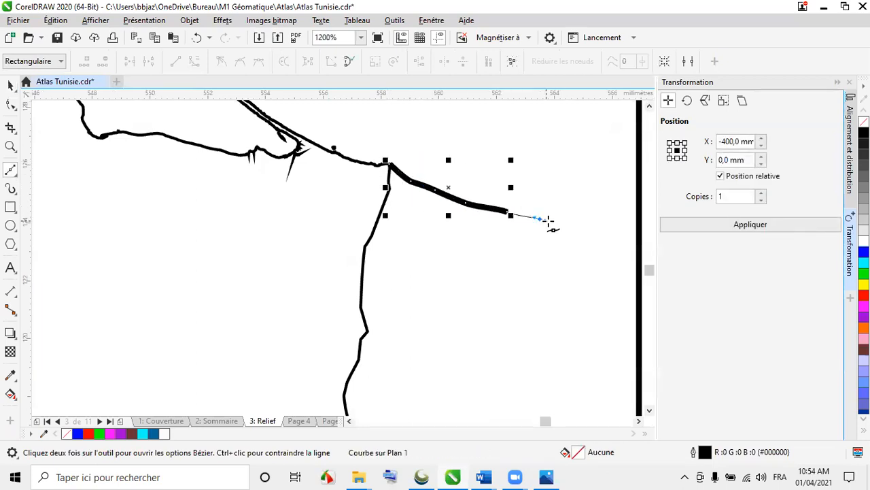
left_click(580, 227)
left_click(639, 241)
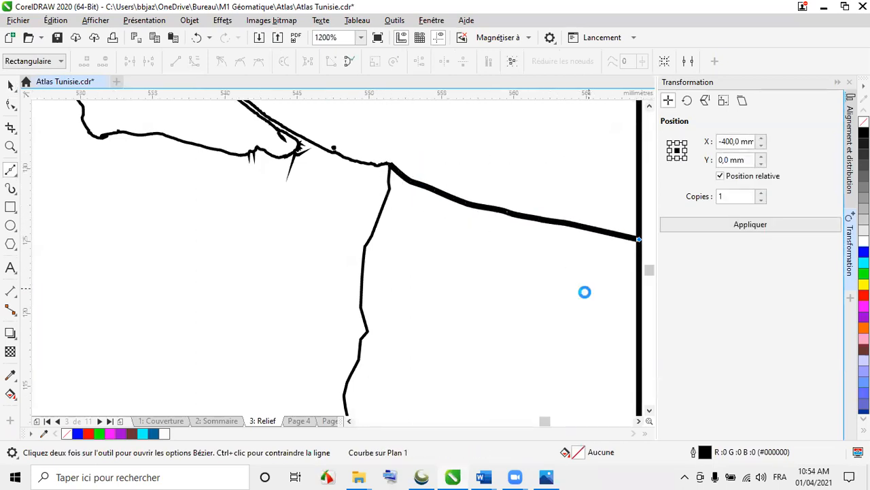
scroll(583, 289, "down", 6)
scroll(579, 289, "down", 4)
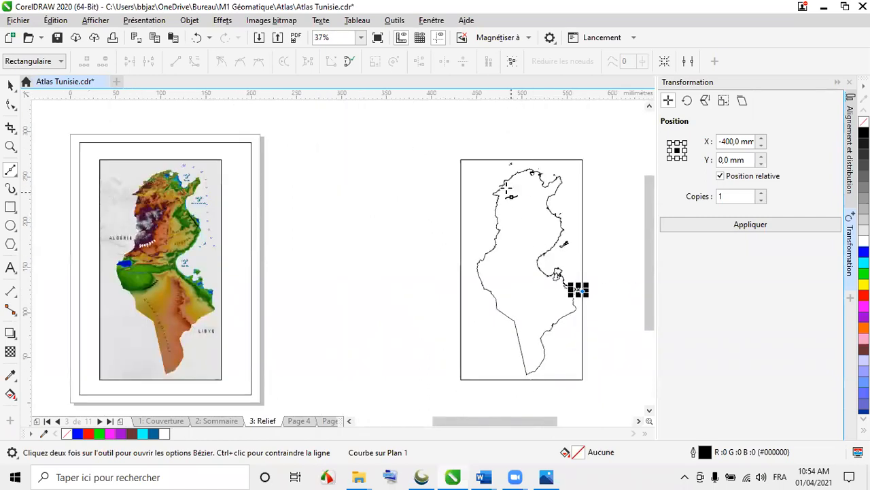
scroll(537, 191, "up", 6)
left_click(544, 197)
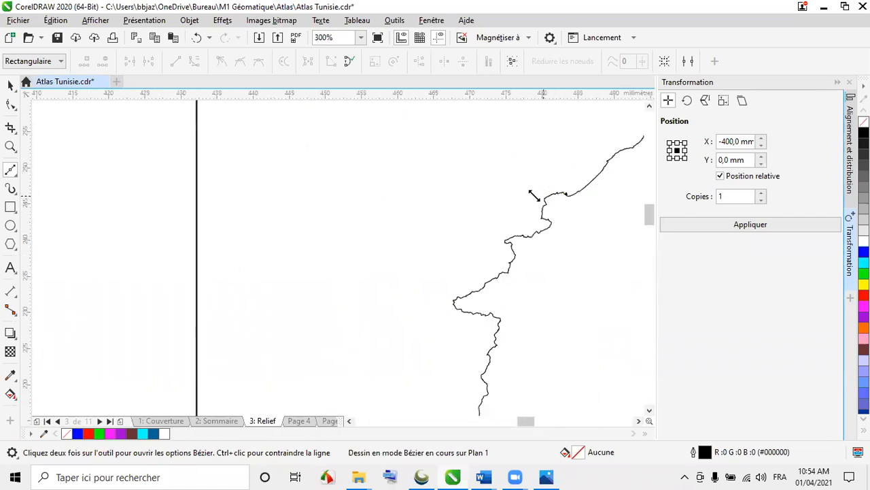
left_click(195, 39)
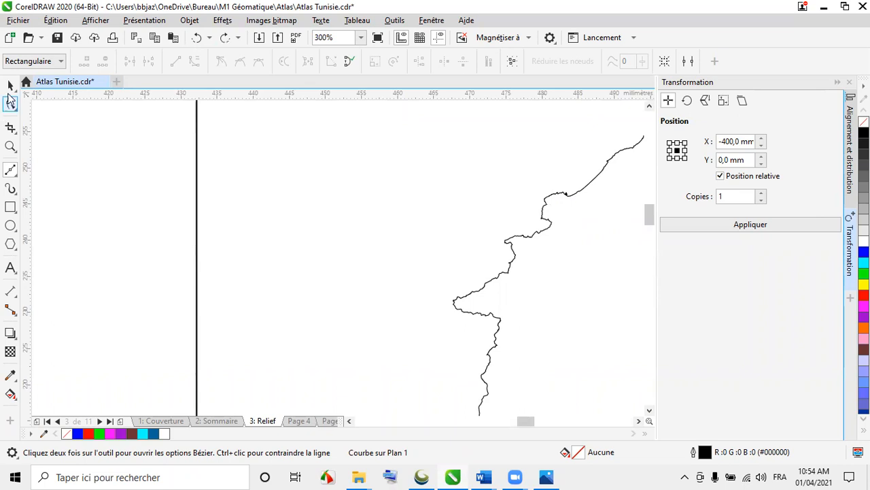
left_click(10, 85)
- Draw a Bézier curve about 48 by 8 mm tracing the grey relief's northern coastline from Tunisia's northwestern border to the west side of the frame
left_click(9, 171)
scroll(625, 237, "down", 8)
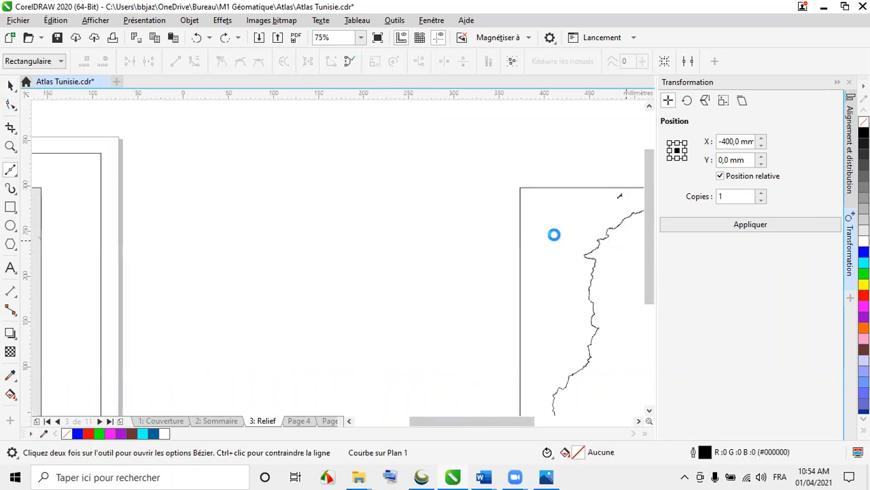
scroll(359, 243, "up", 8)
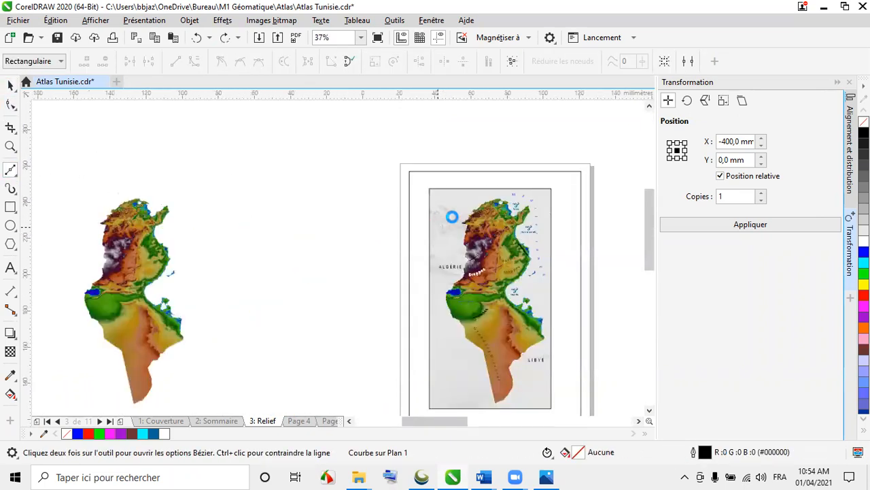
scroll(556, 170, "up", 2)
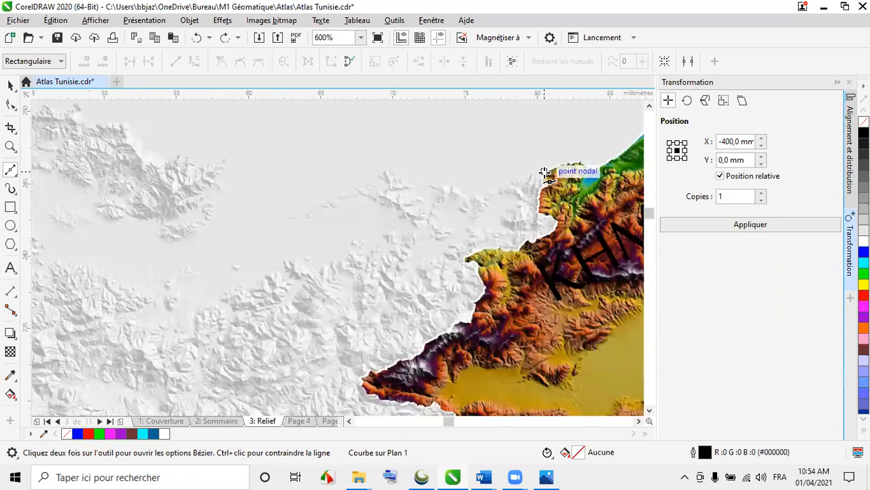
left_click(520, 180)
left_click(485, 191)
left_click(468, 192)
left_click(458, 189)
left_click(441, 185)
left_click(422, 189)
left_click(407, 186)
left_click(390, 172)
double_click(367, 179)
left_click(316, 204)
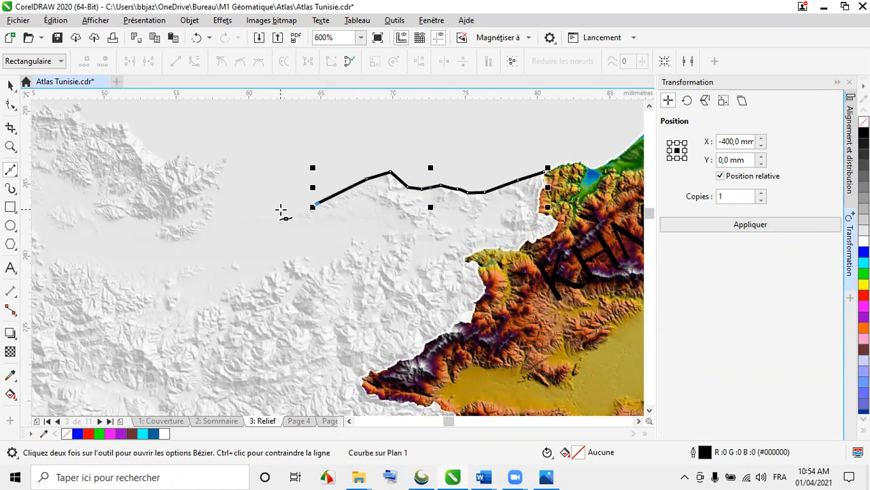
left_click(280, 210)
left_click(254, 216)
left_click(216, 198)
left_click(217, 188)
left_click(214, 181)
left_click(226, 165)
left_click(226, 157)
left_click(214, 165)
left_click(200, 166)
left_click(191, 162)
left_click(186, 157)
left_click(175, 157)
left_click(160, 159)
left_click(136, 151)
left_click(126, 131)
left_click(117, 125)
left_click(89, 125)
scroll(321, 219, "down", 2)
scroll(215, 177, "up", 2)
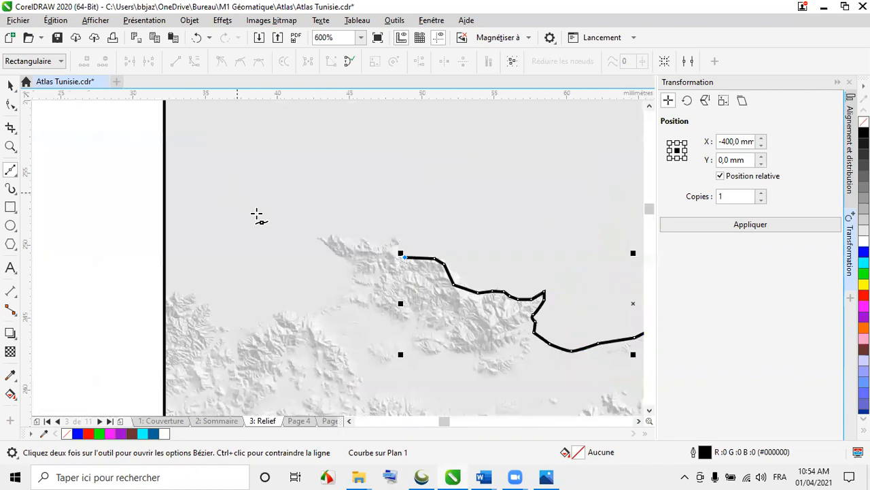
left_click(396, 247)
left_click(372, 240)
left_click(358, 239)
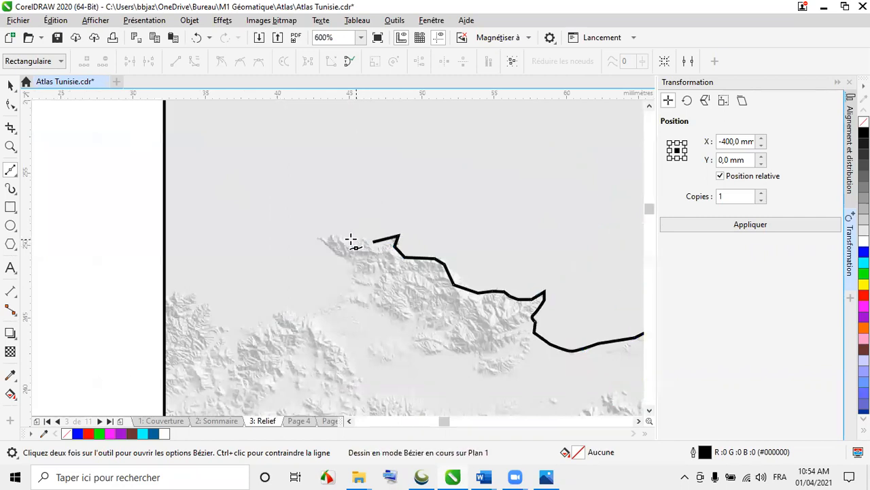
left_click(316, 236)
left_click(331, 251)
left_click(346, 266)
left_click(346, 278)
left_click(325, 302)
left_click(308, 311)
left_click(279, 312)
left_click(251, 320)
left_click(229, 325)
left_click(208, 314)
left_click(208, 303)
left_click(194, 294)
left_click(180, 294)
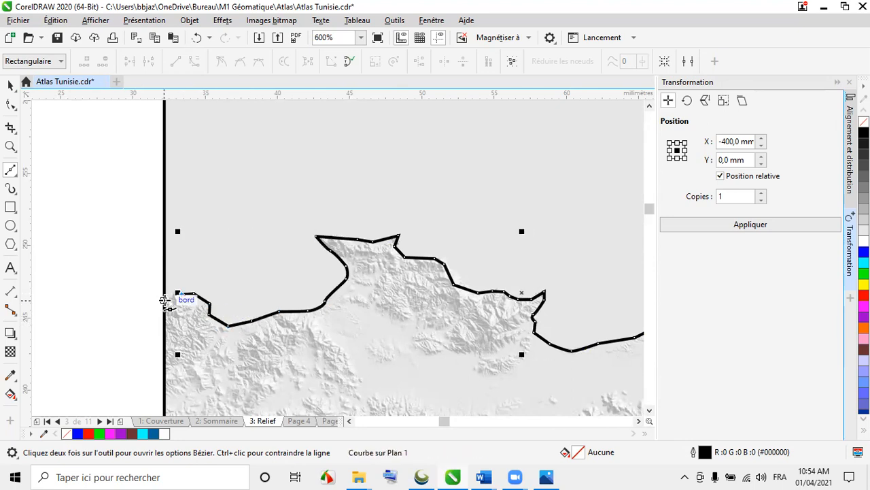
left_click(164, 300)
left_click(9, 85)
- Place one copy of the northern coastline curve inside the copied rectangle, using a relative horizontal shift of 400 mm
scroll(113, 219, "down", 4)
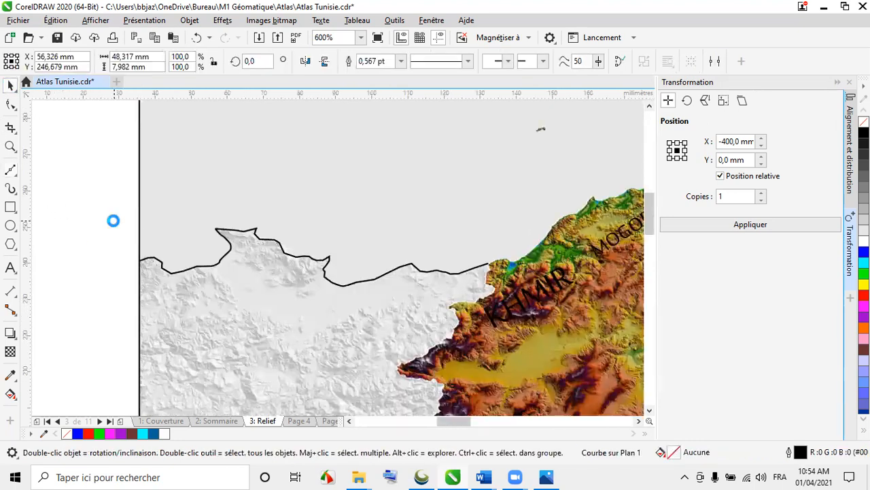
scroll(110, 218, "down", 1)
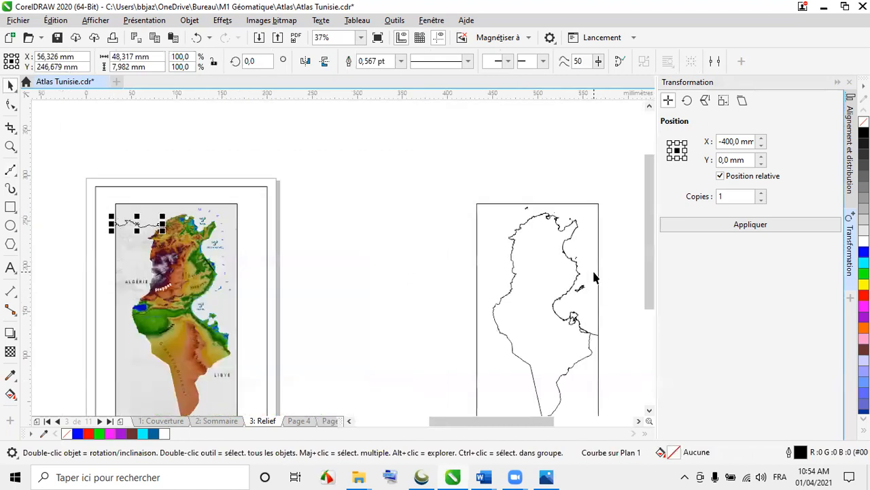
scroll(590, 258, "up", 2)
scroll(408, 215, "down", 3)
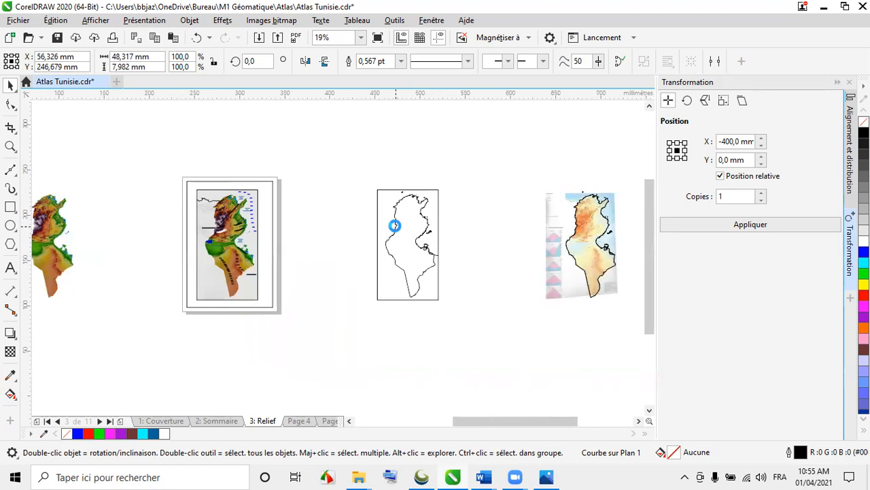
scroll(395, 226, "up", 1)
left_click_drag(726, 143, 703, 142)
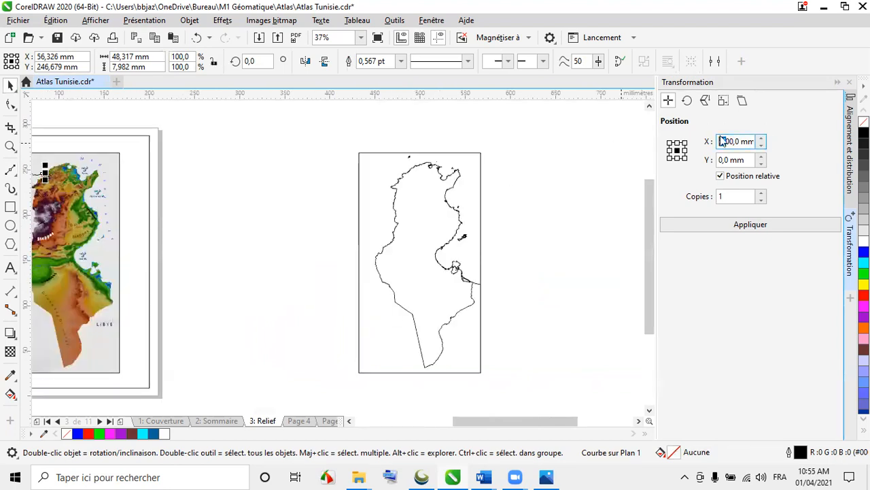
type("4")
key("Return")
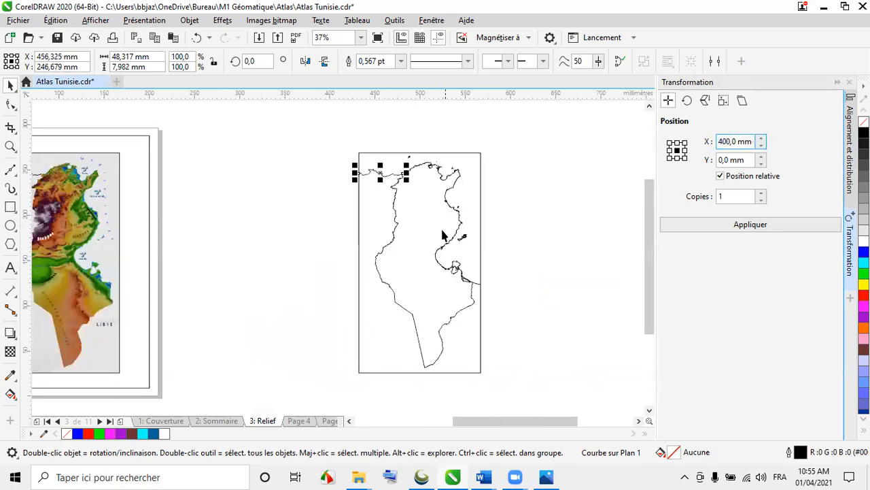
- Combine the copied Tunisia outline group and its surrounding rectangle into a single curve
scroll(468, 282, "up", 2)
scroll(513, 329, "down", 2)
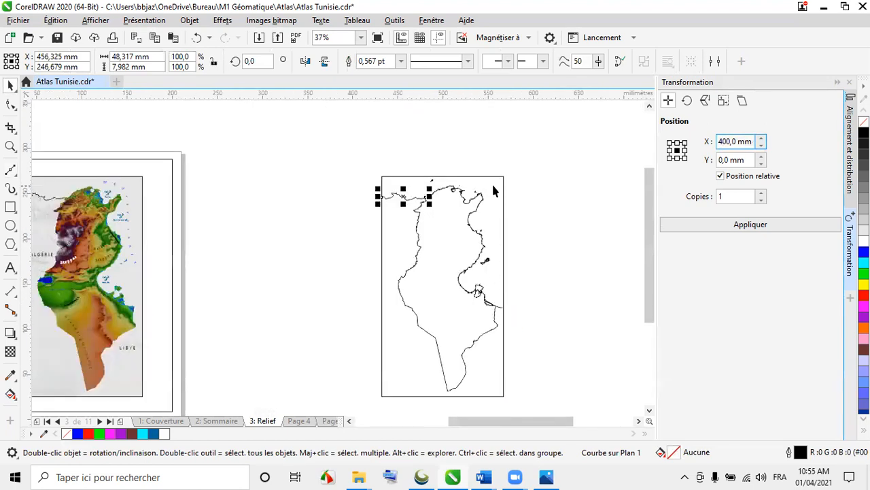
left_click(447, 238)
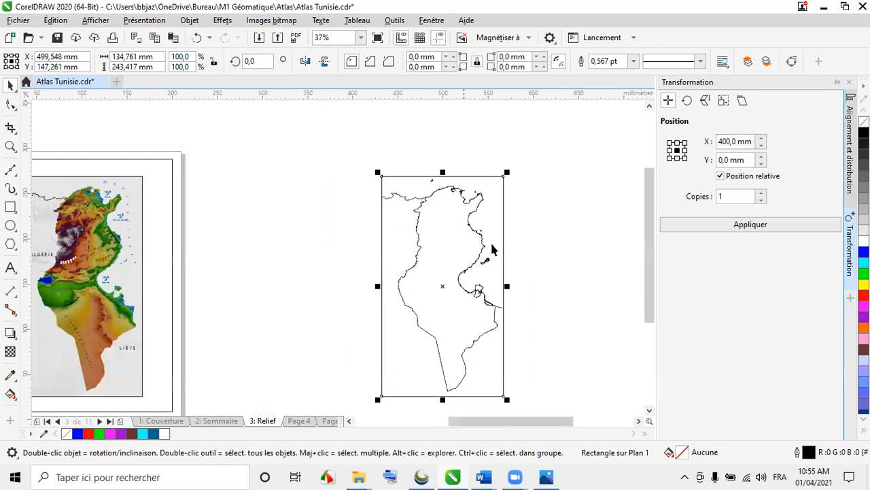
key("Escape")
left_click(487, 337)
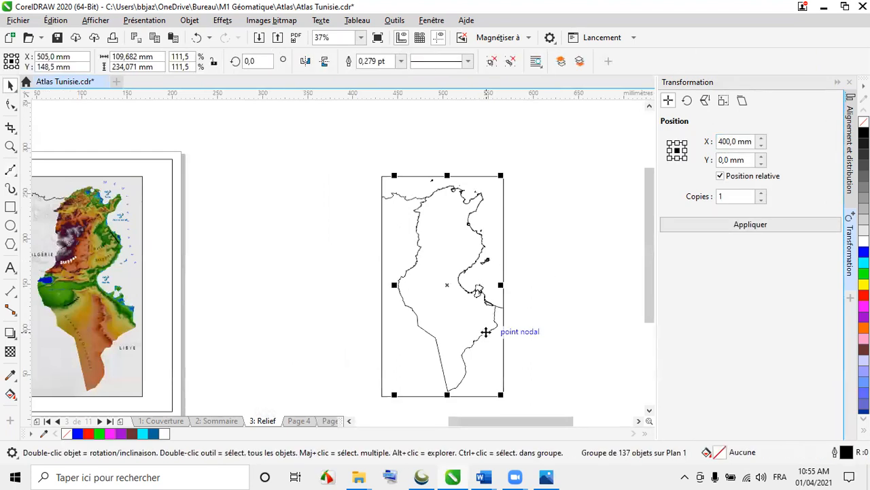
left_click(501, 203, "shift")
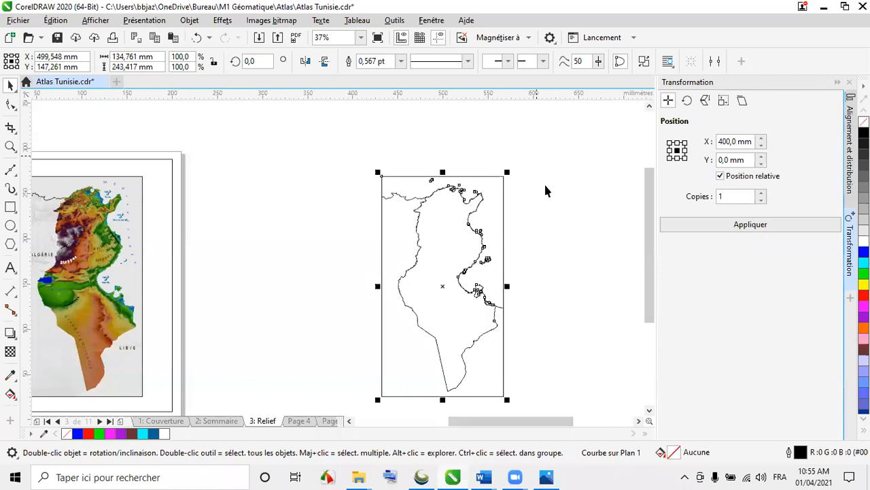
- Undo a trial move of the combined frame and outline, and break the combined curve apart into separate objects
left_click_drag(497, 192, 612, 163)
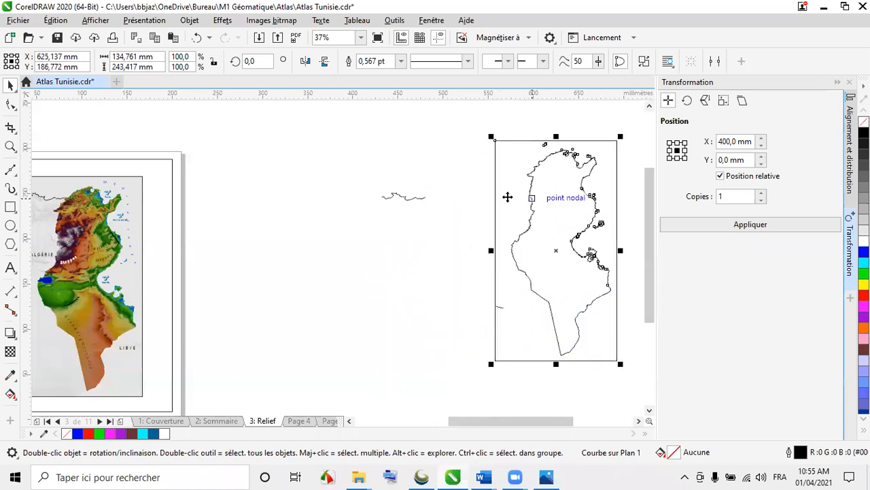
left_click(197, 38)
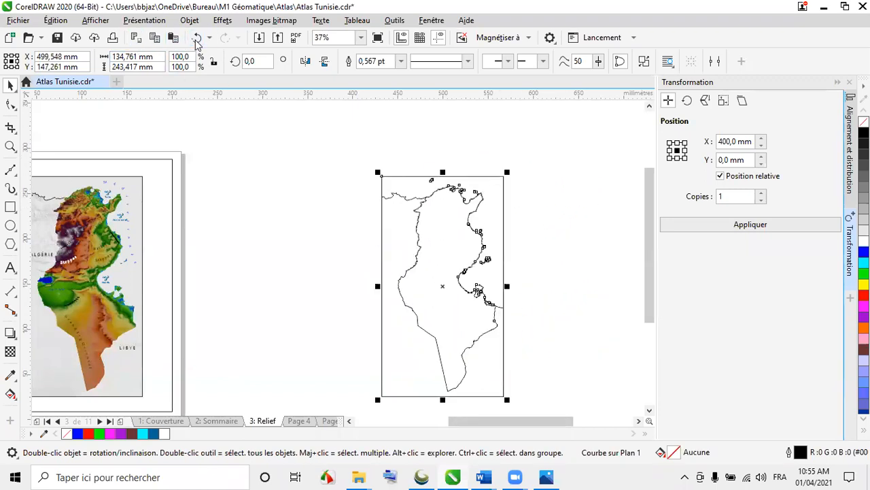
scroll(468, 190, "up", 1)
left_click(645, 62)
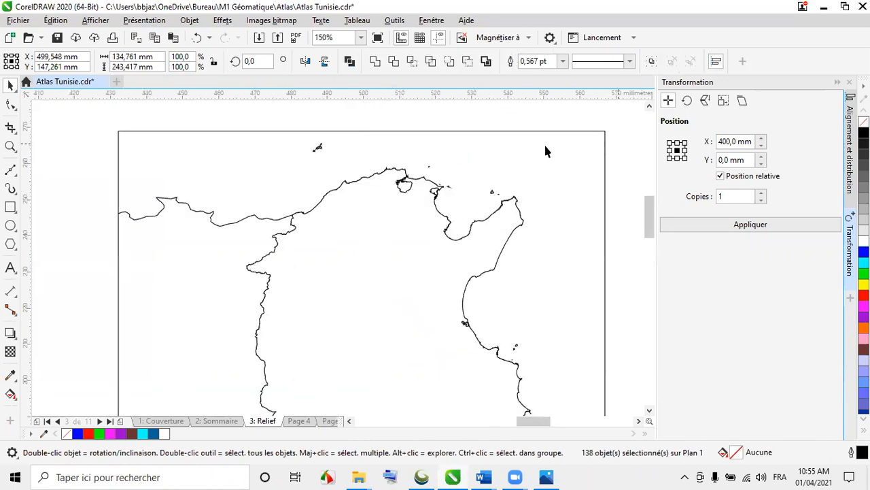